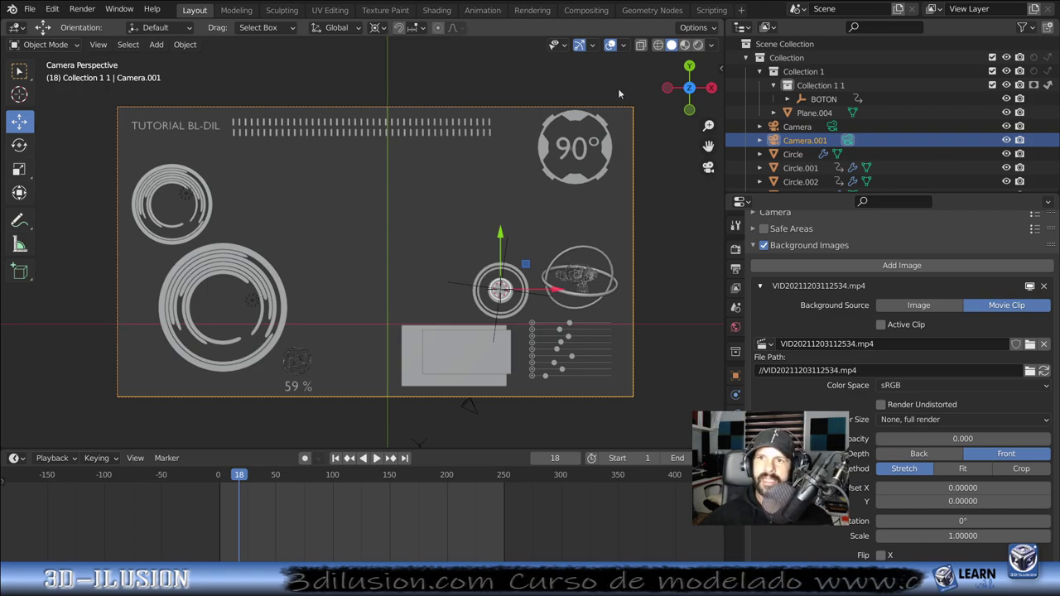
Step: Switch to Rendered shading, select Circle.017, and play the HUD animation from frame 0
click(698, 45)
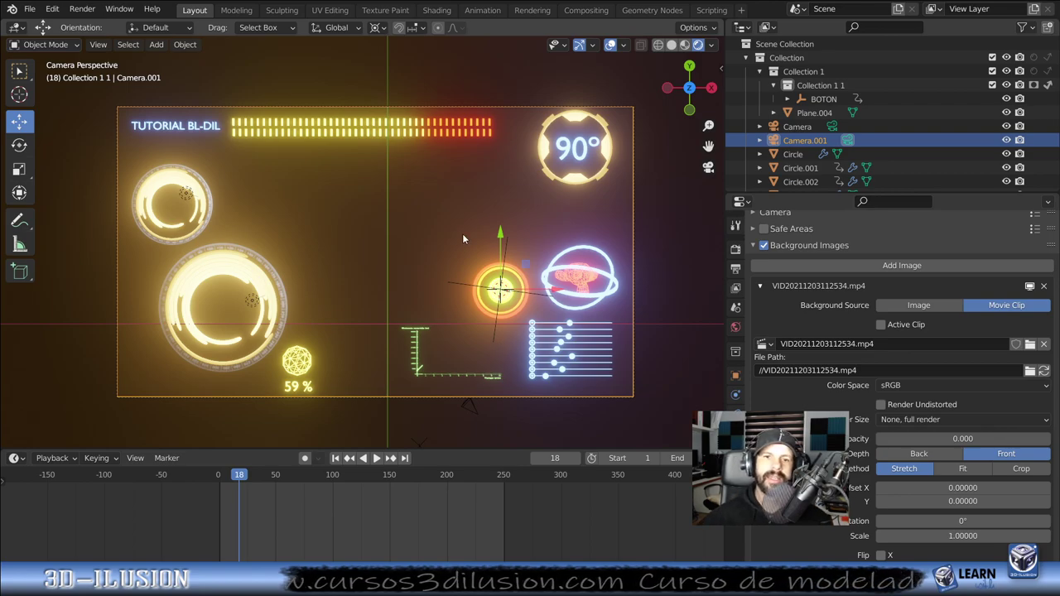
click(202, 217)
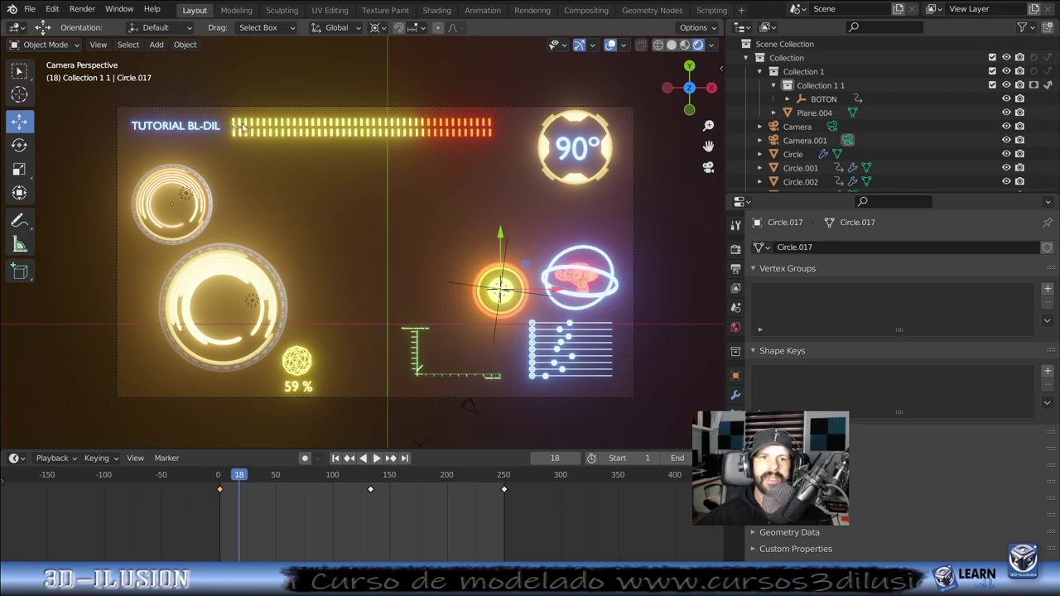
click(219, 476)
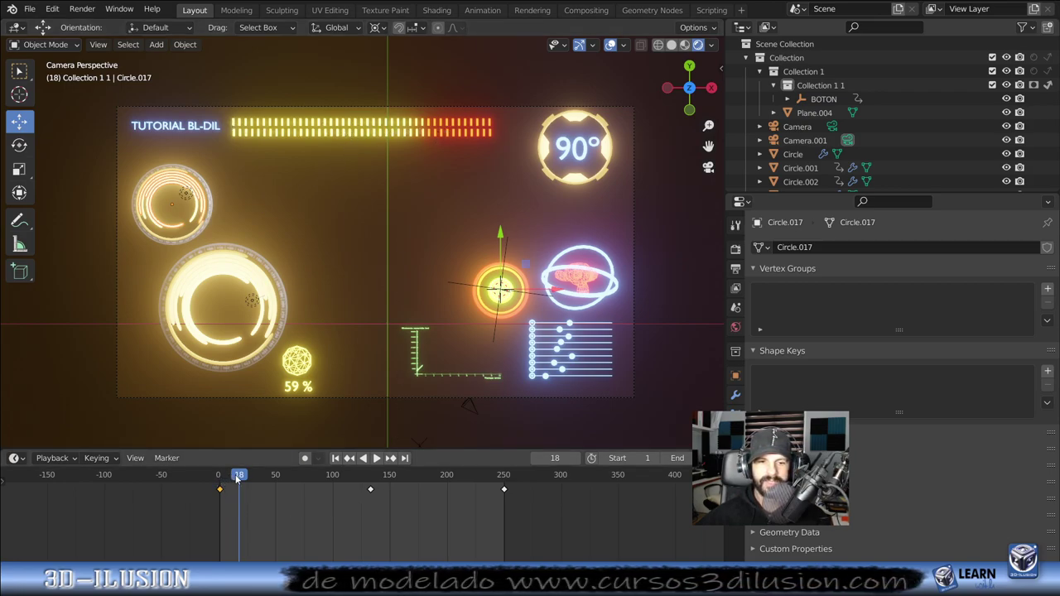
key(space)
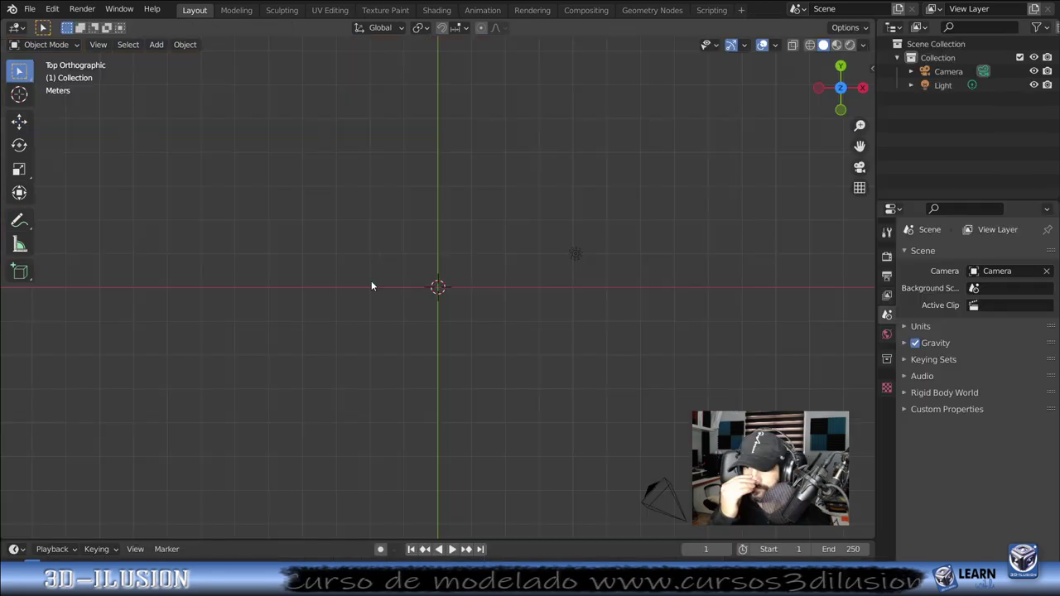
Step: In the fresh Camera-and-Light scene, bring up the Shift+A Add menu to reach Mesh
key(shift+a)
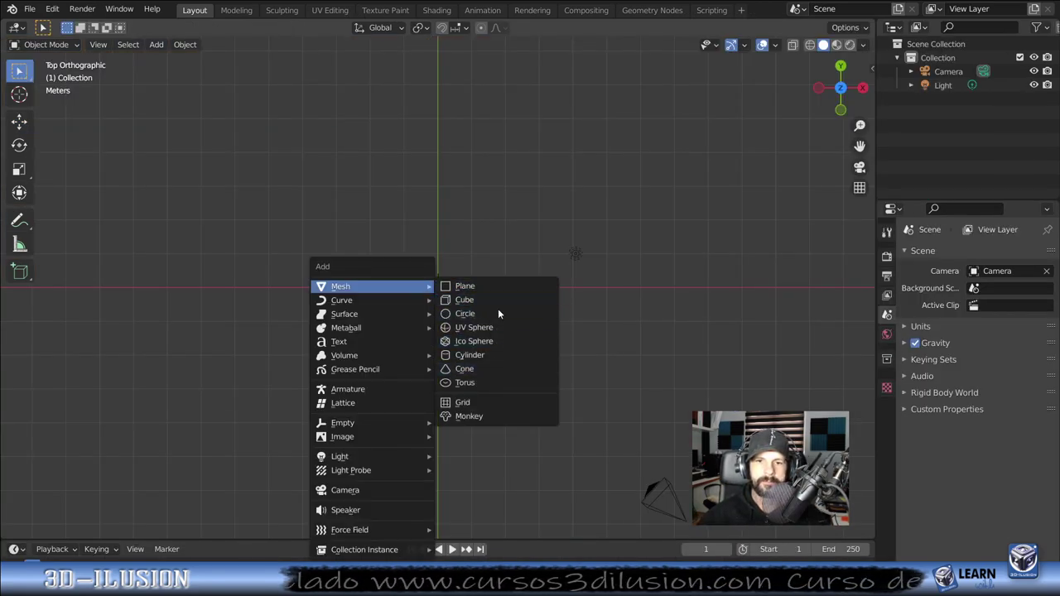
Step: Add a Circle at the origin, scale it to 4.605, and fill it with a face in Edit Mode
click(496, 315)
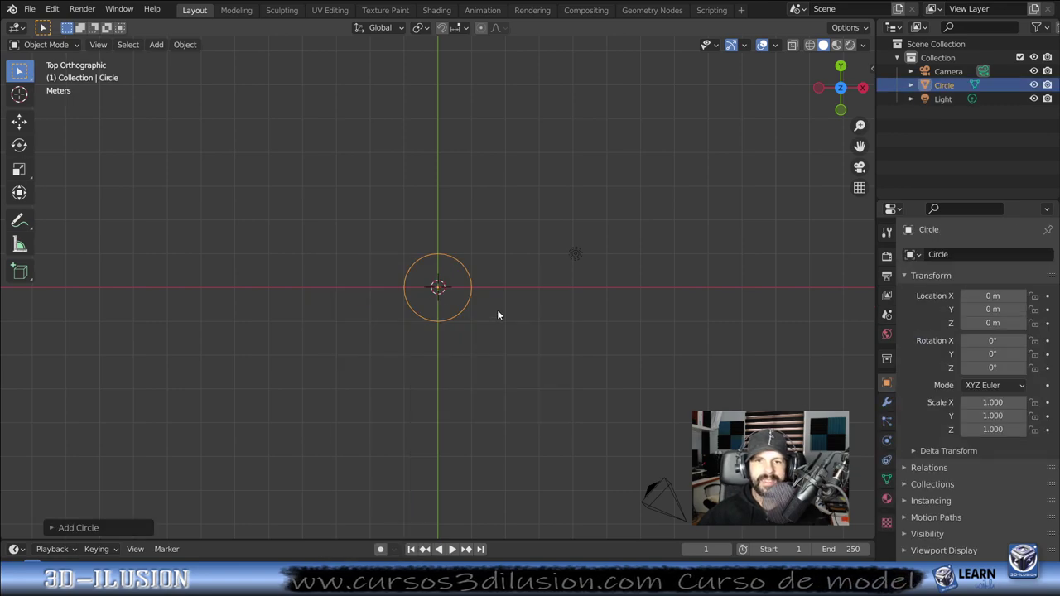
key(s)
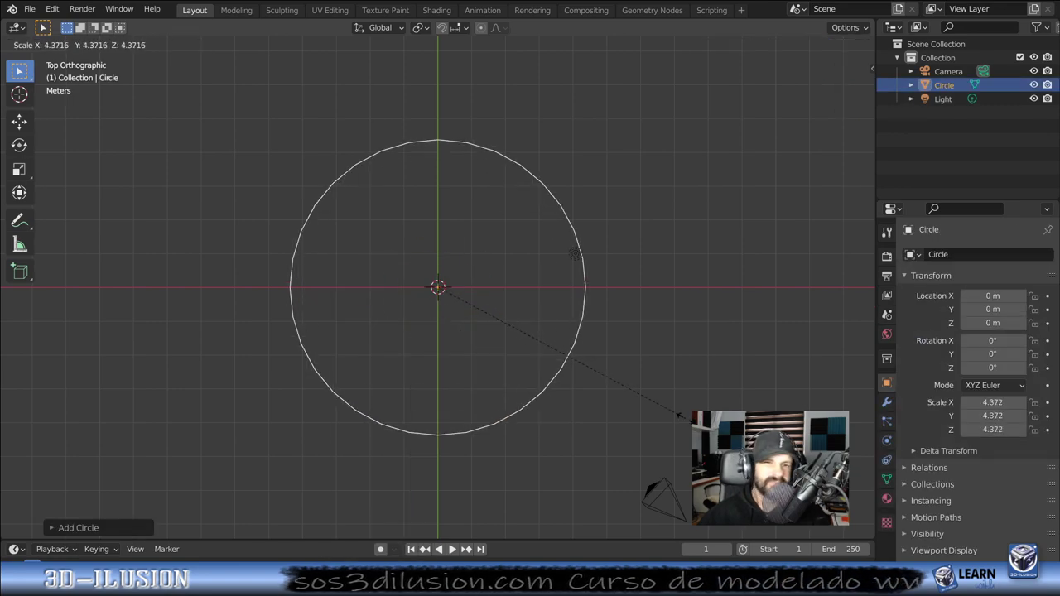
key(Return)
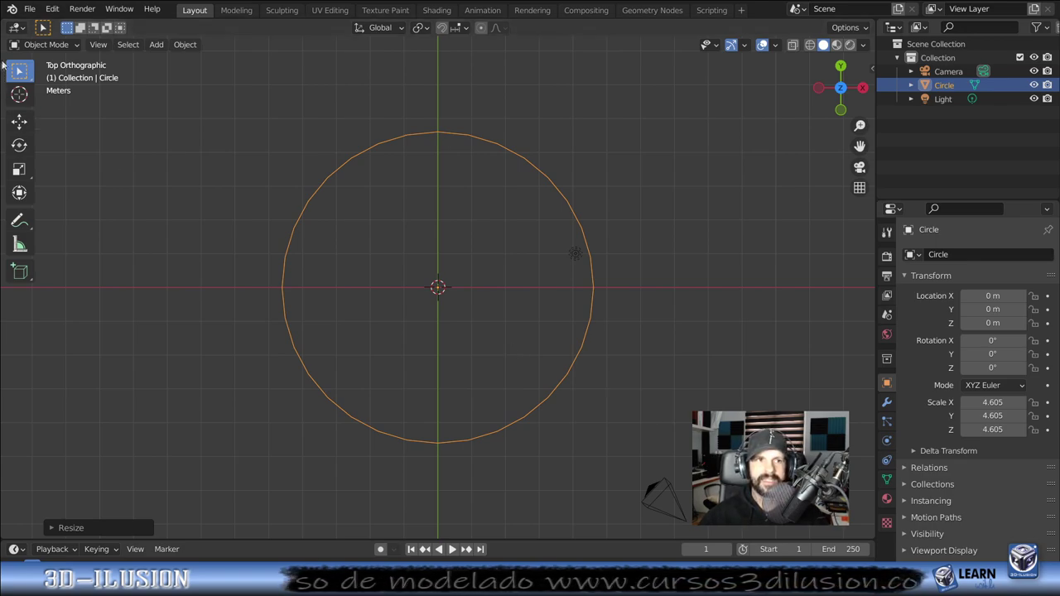
click(46, 44)
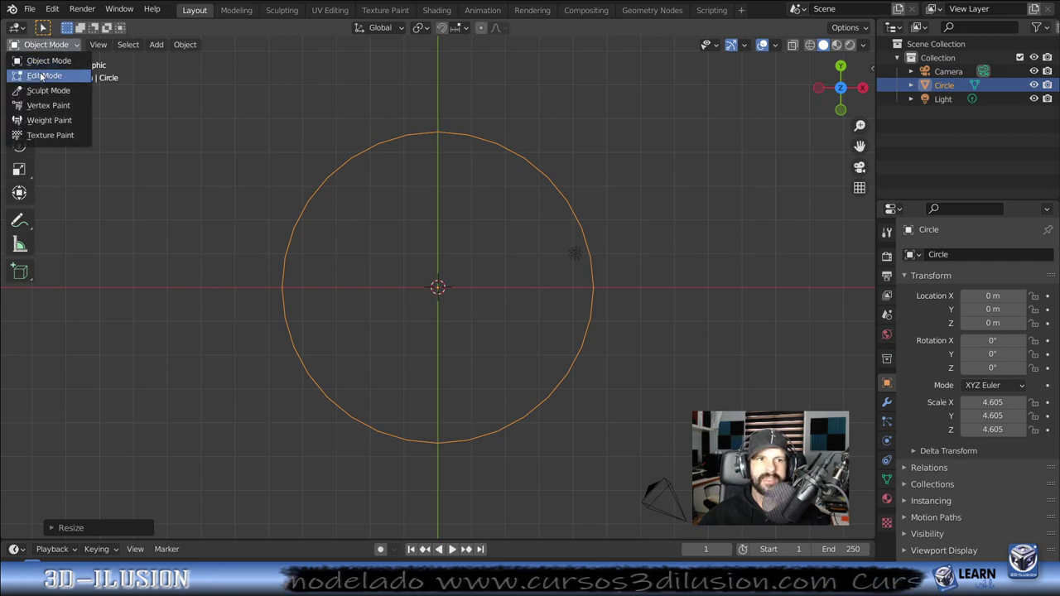
click(46, 76)
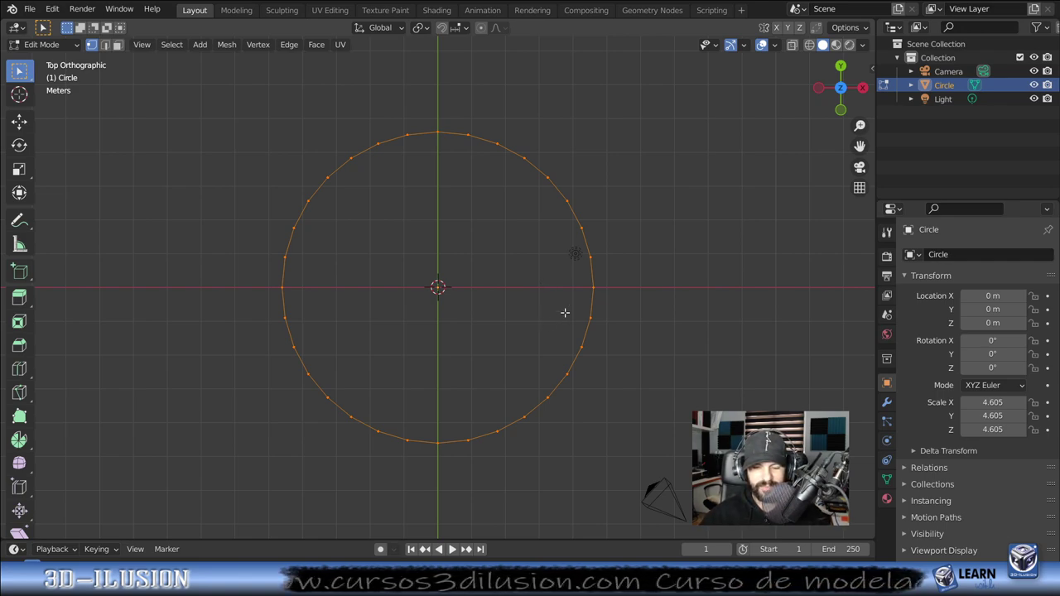
key(f)
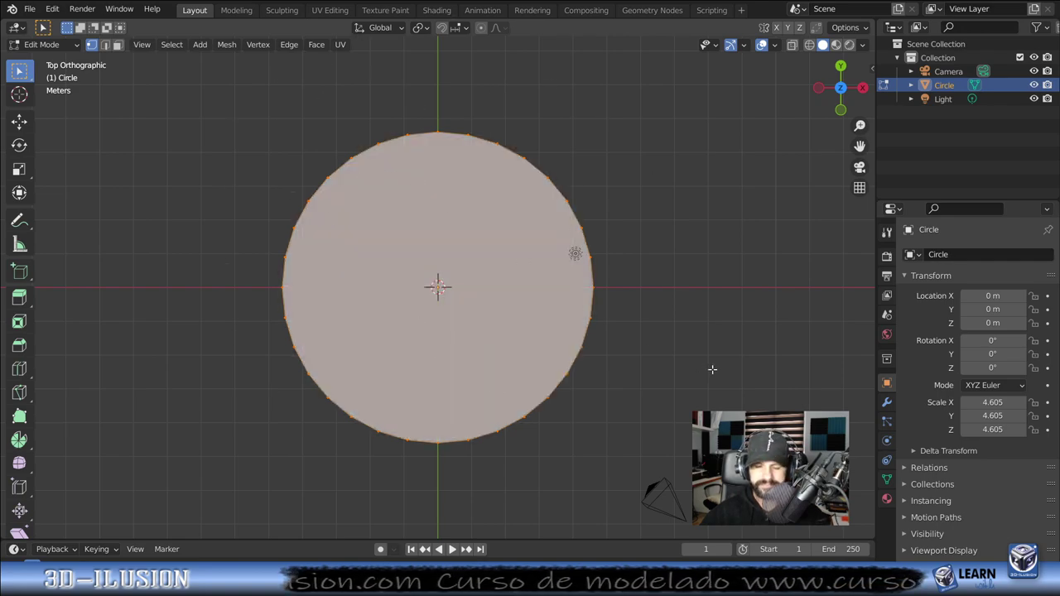
Step: Inset the filled circle face by about 0.48 m and delete the inner face to hollow it
key(i)
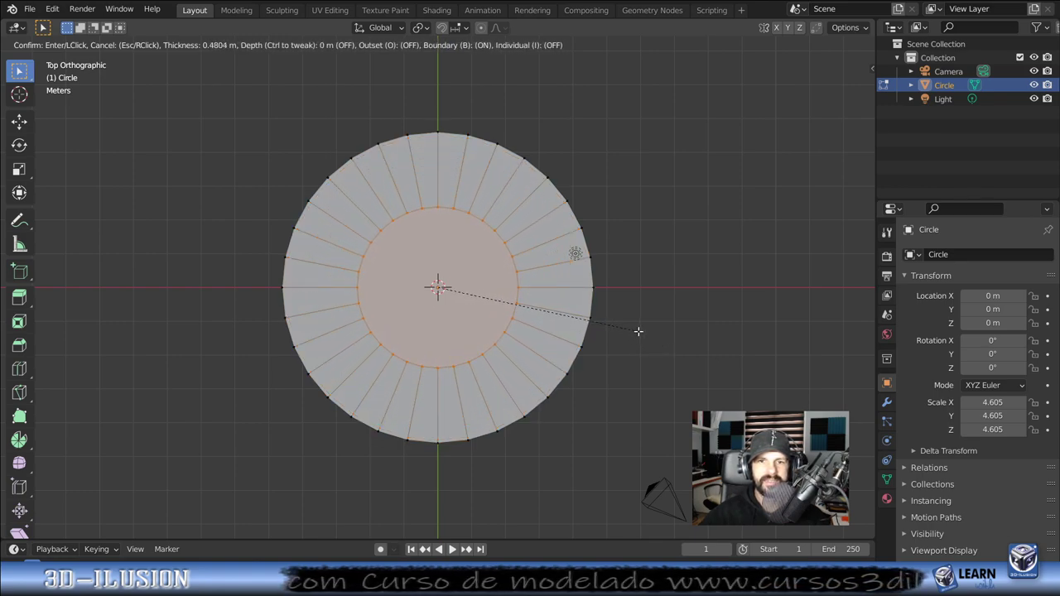
click(638, 332)
key(x)
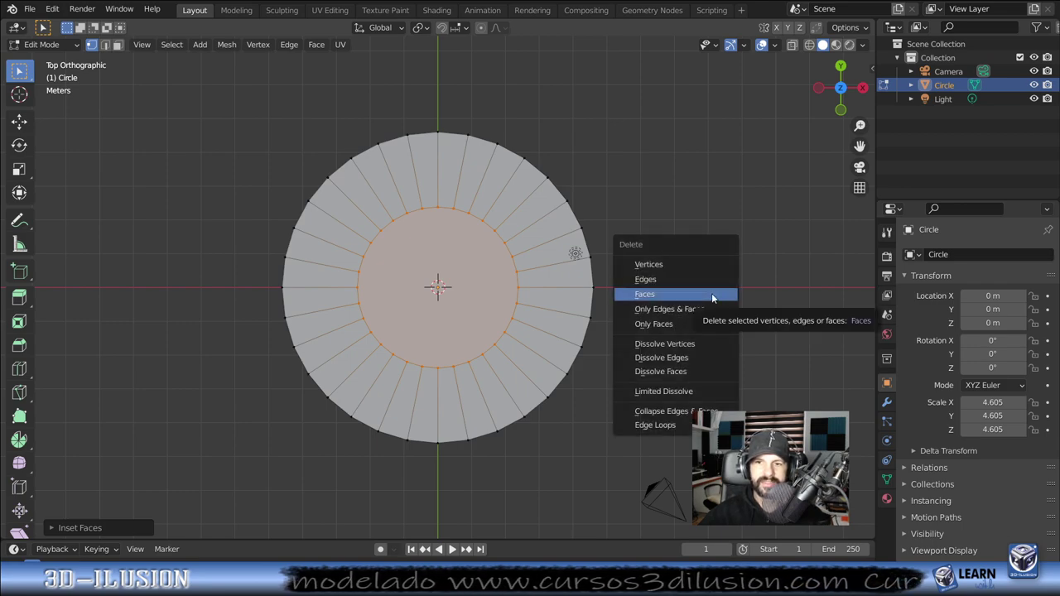
click(712, 296)
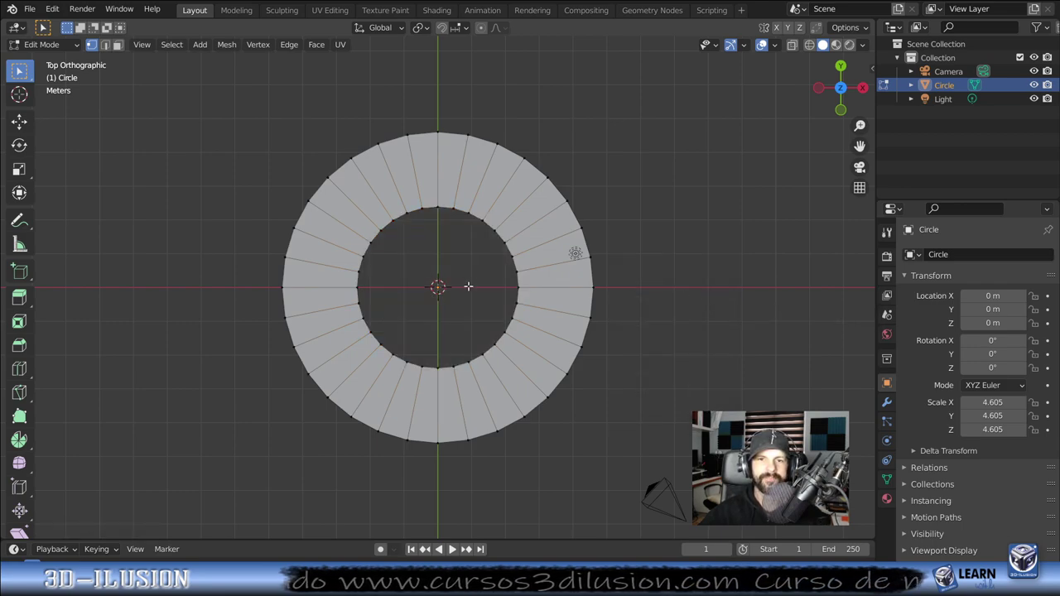
scroll(468, 286, up, 2)
Step: Add about six evenly spaced concentric loop cuts around the ring
key(ctrl+r)
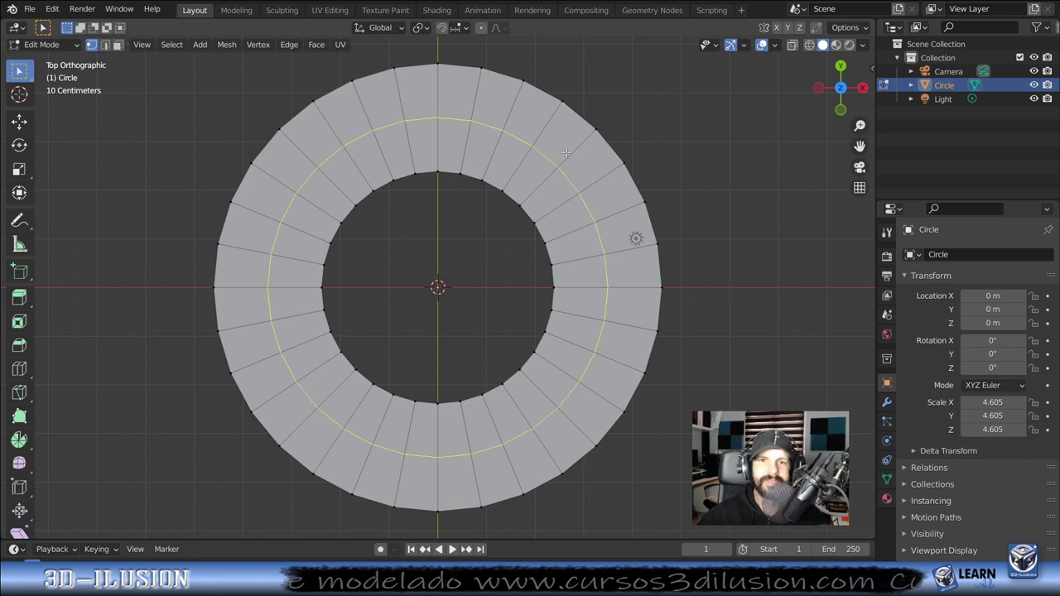
scroll(566, 153, up, 1)
scroll(566, 152, up, 2)
scroll(566, 152, up, 2)
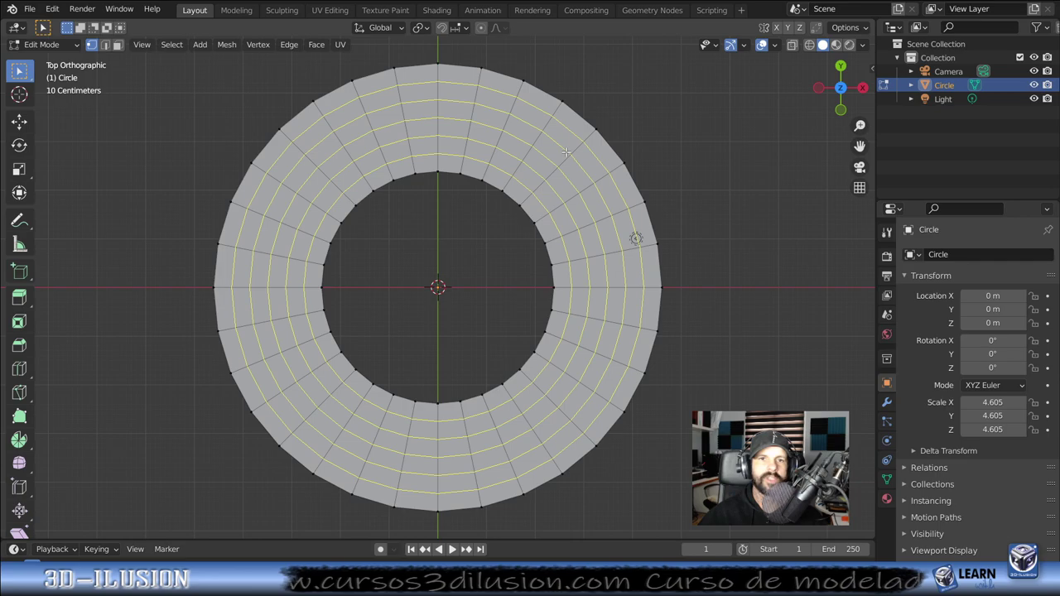
scroll(566, 152, up, 1)
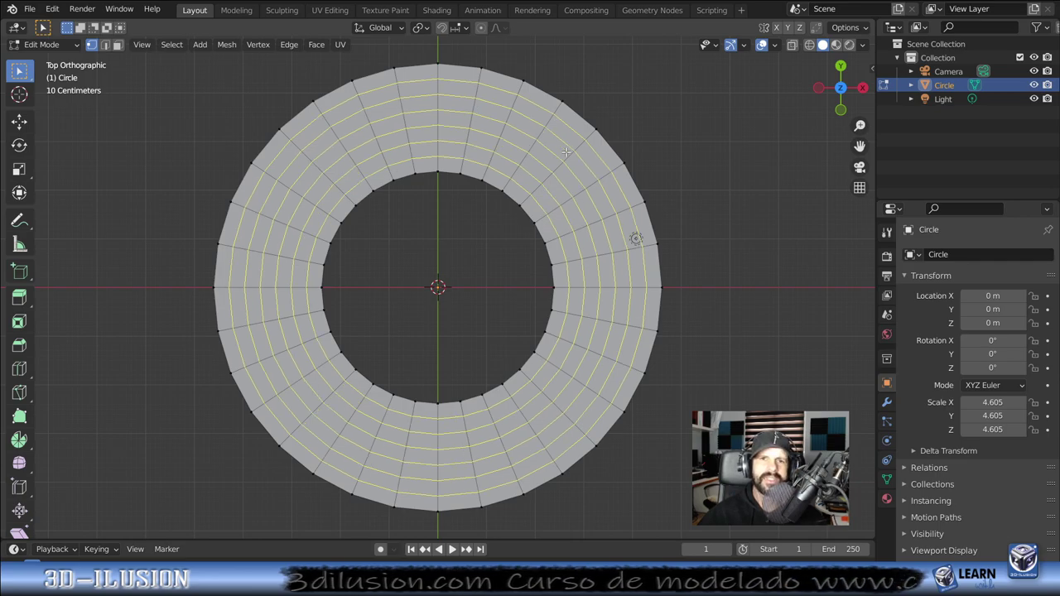
click(566, 153)
right_click(566, 152)
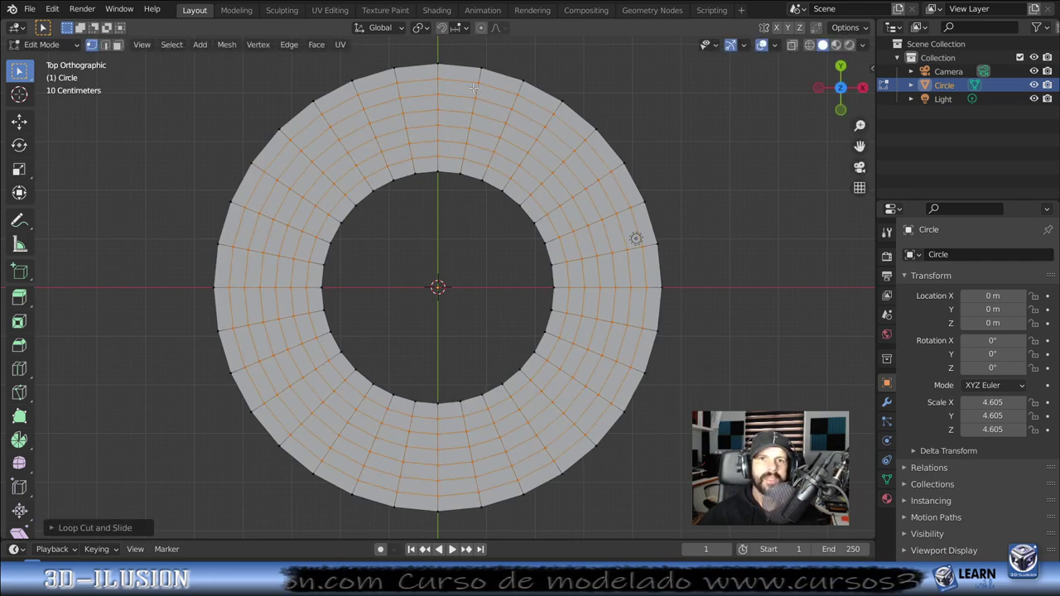
Step: Select the ring's outer rim loop, snap the 3D cursor to it, and start scaling it outward
shift+middle_drag(468, 86, 455, 109)
click(455, 109)
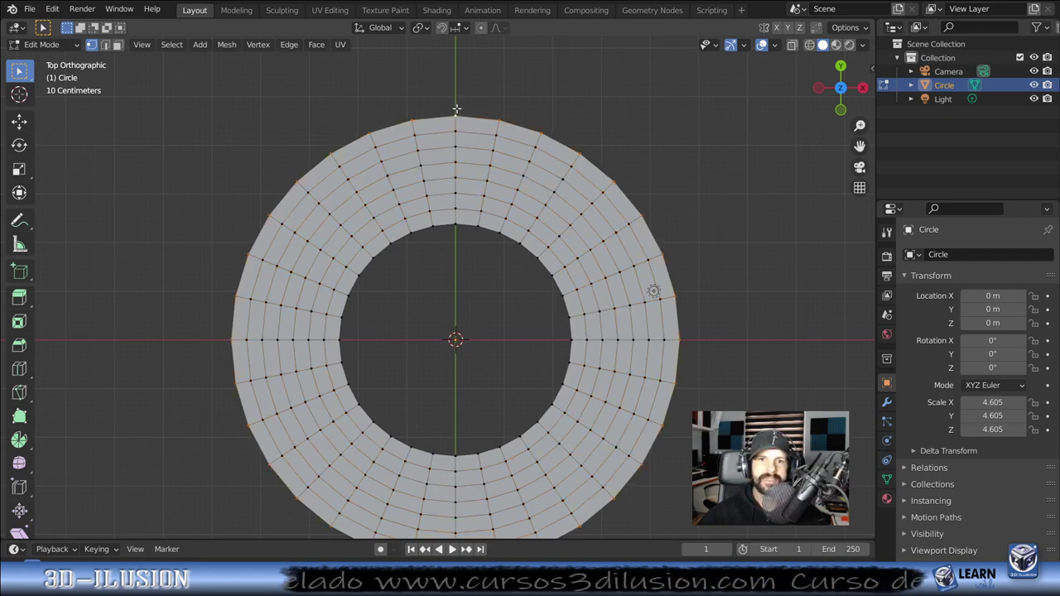
alt+click(457, 108)
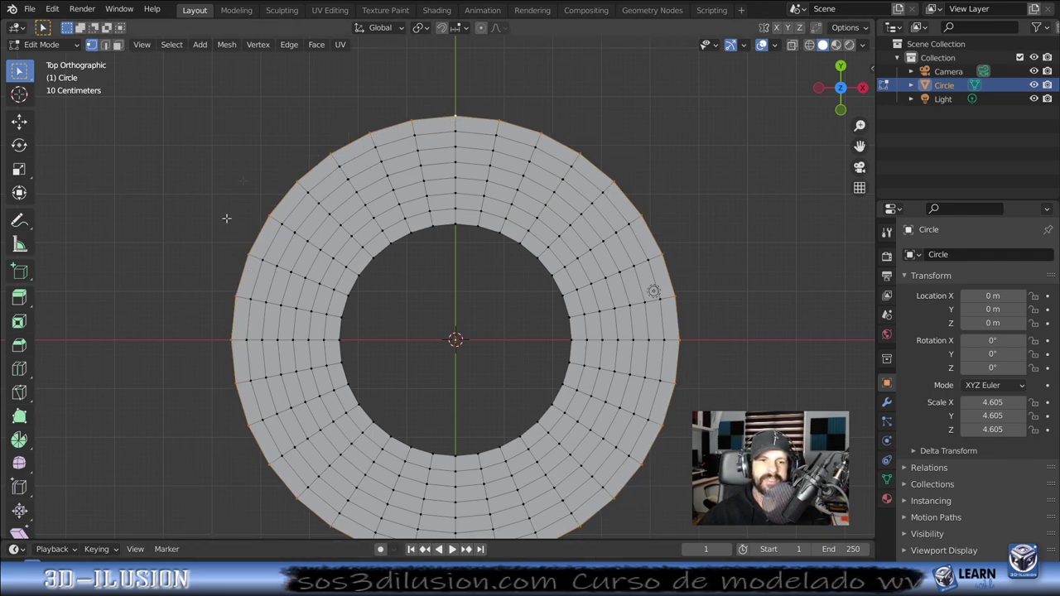
scroll(566, 217, down, 2)
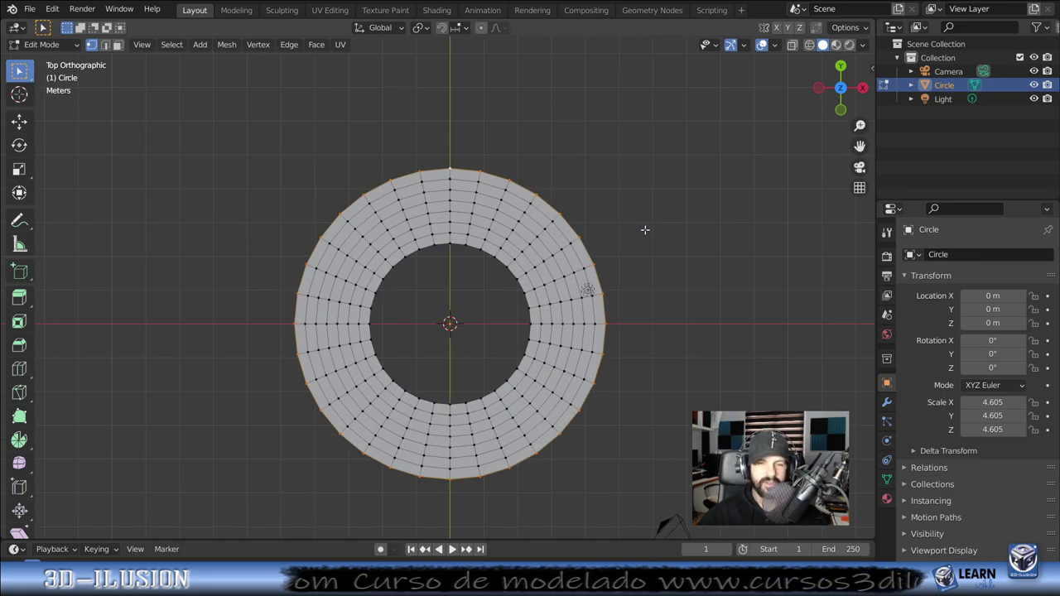
key(shift+s)
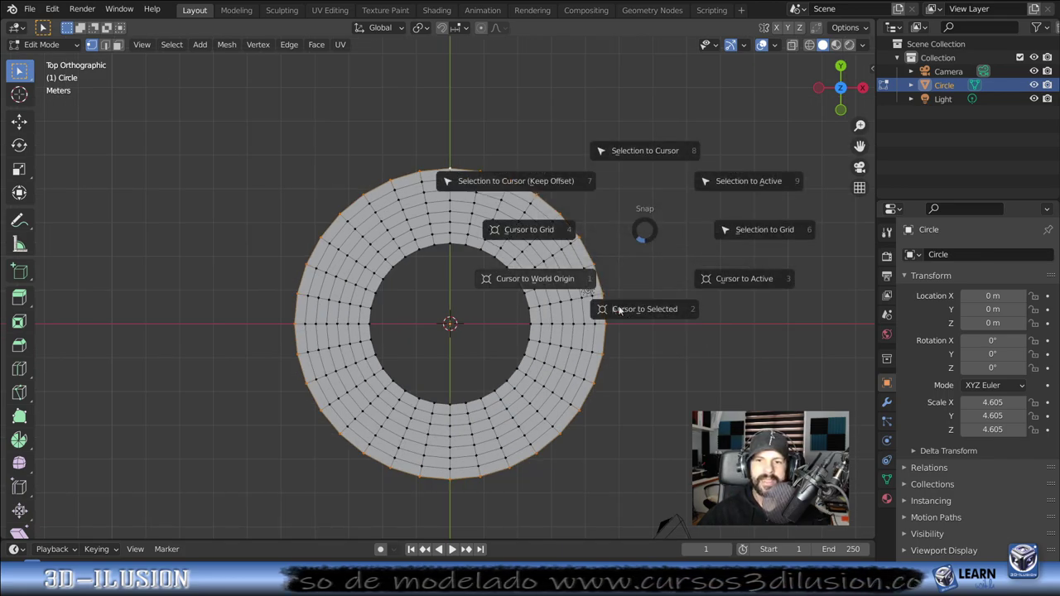
click(640, 311)
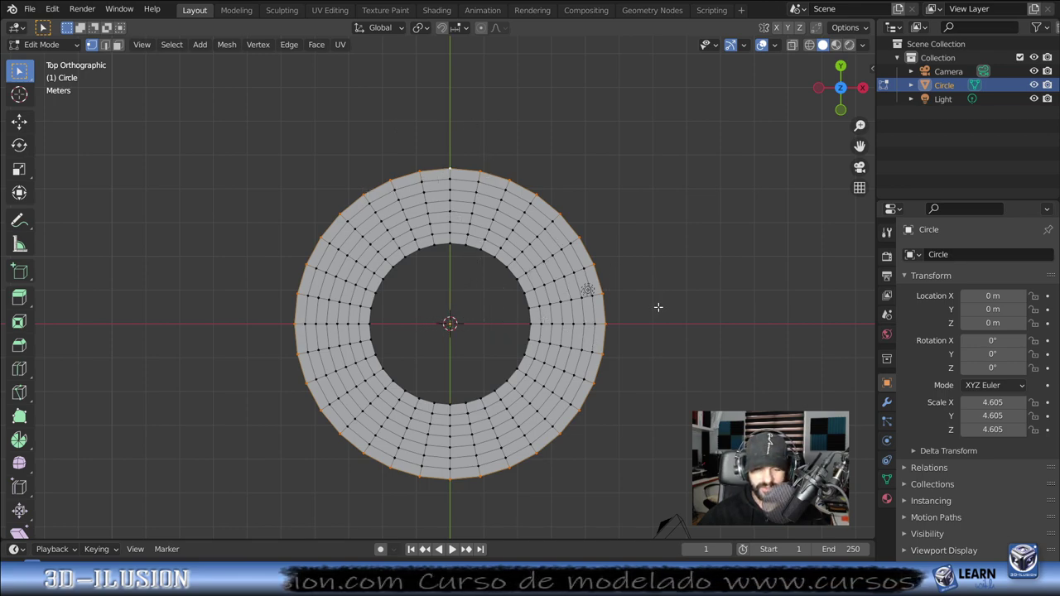
key(s)
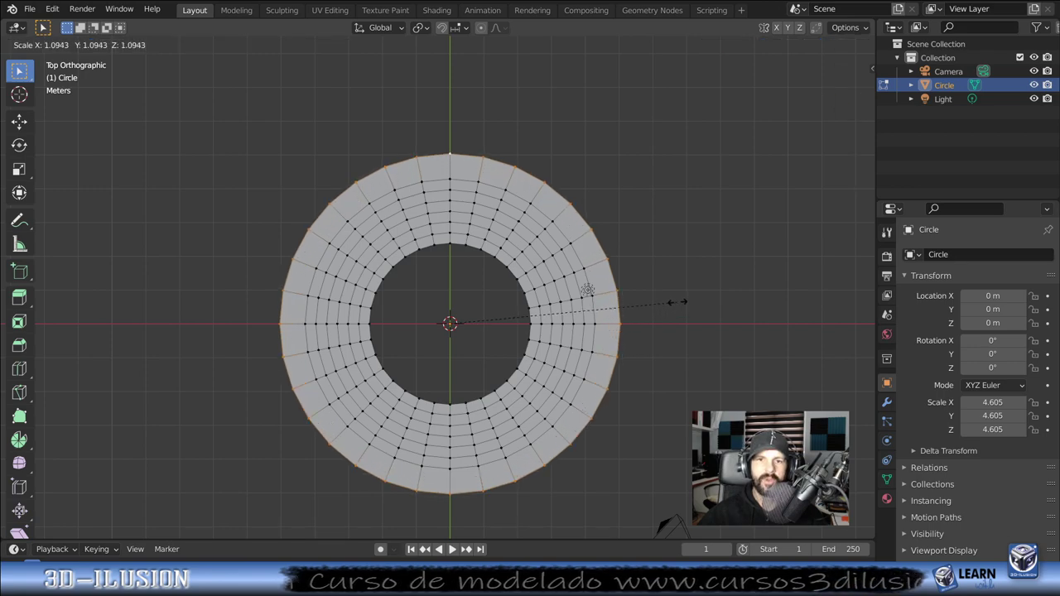
Step: Confirm the outer rim at about 1.09× and select three concentric bands of faces
click(678, 302)
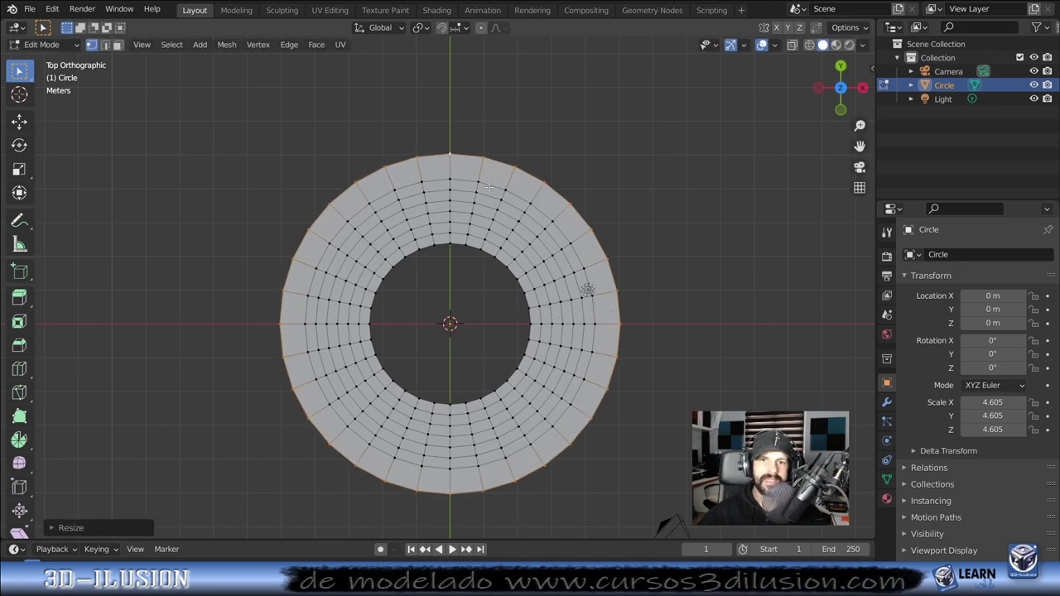
scroll(508, 335, up, 2)
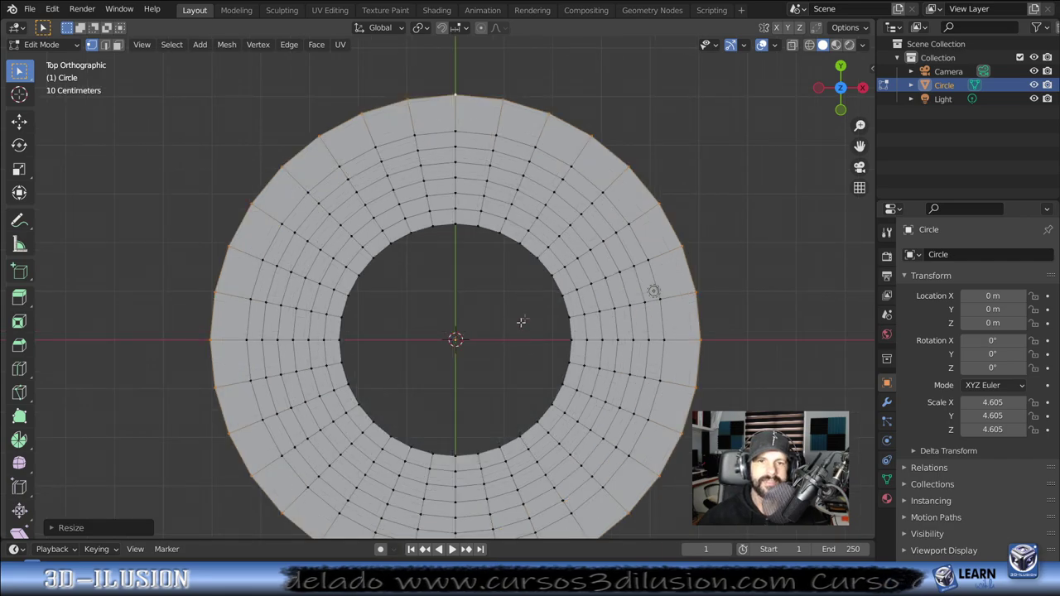
shift+middle_drag(522, 322, 538, 274)
key(3)
scroll(538, 274, down, 1)
click(392, 143)
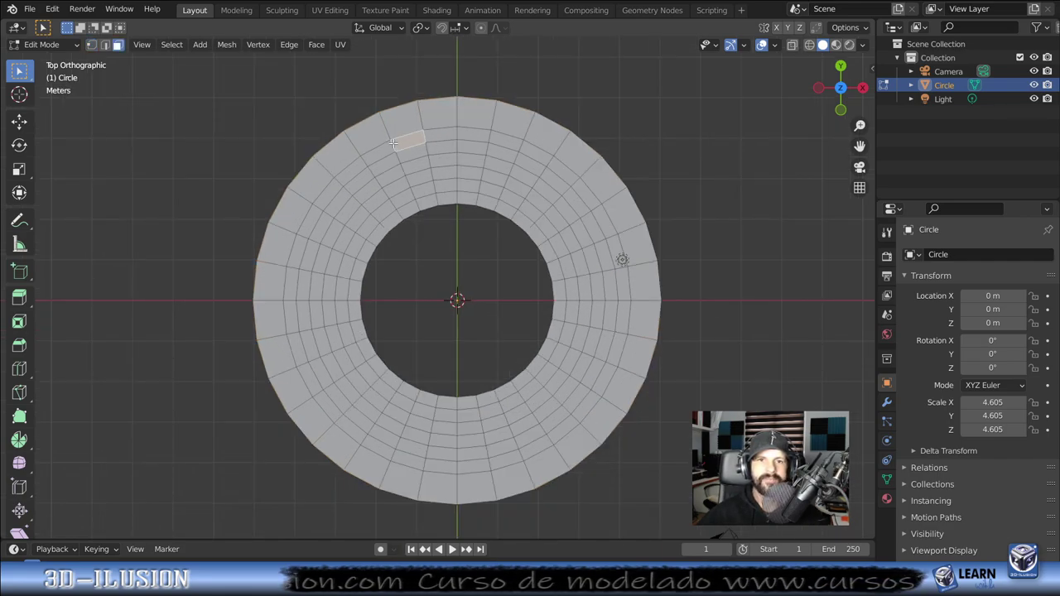
key(alt+a)
alt+click(392, 142)
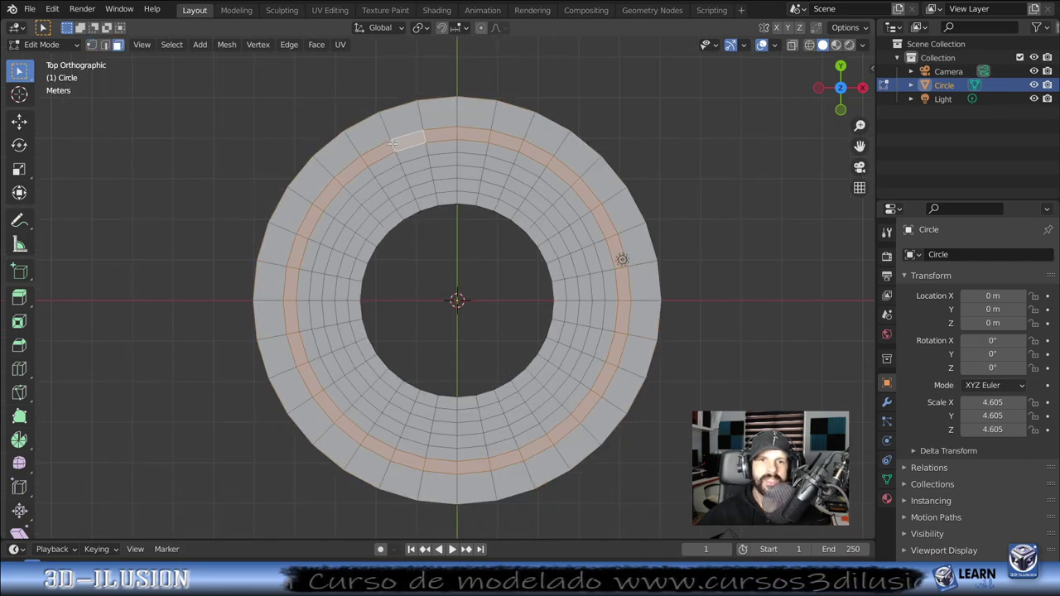
alt+shift+click(408, 175)
alt+shift+click(412, 191)
scroll(520, 262, up, 2)
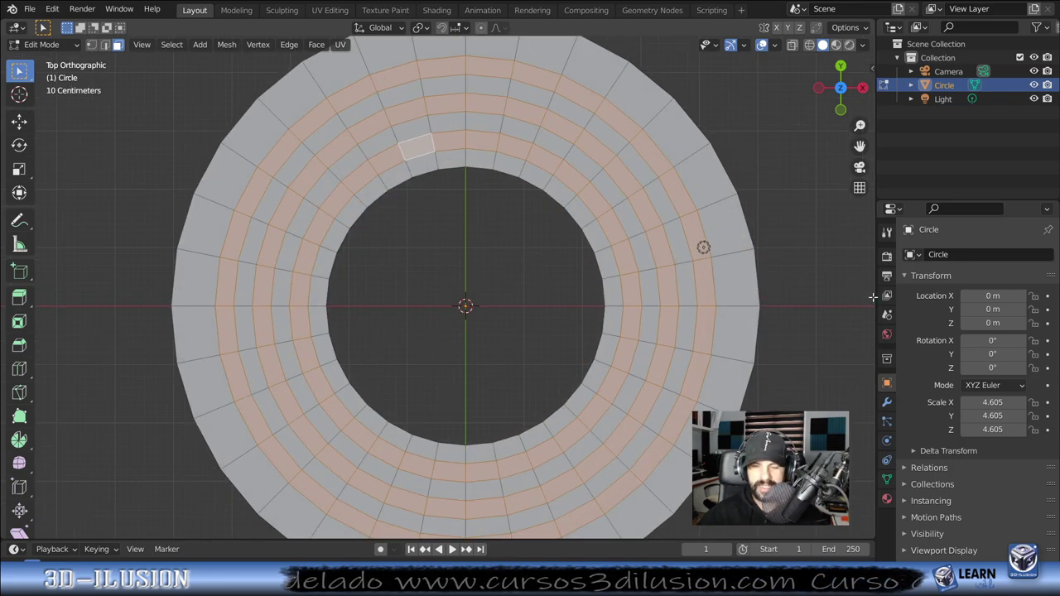
Step: Inset the three bands by about 0.01 m and pick one of the thin border faces
key(i)
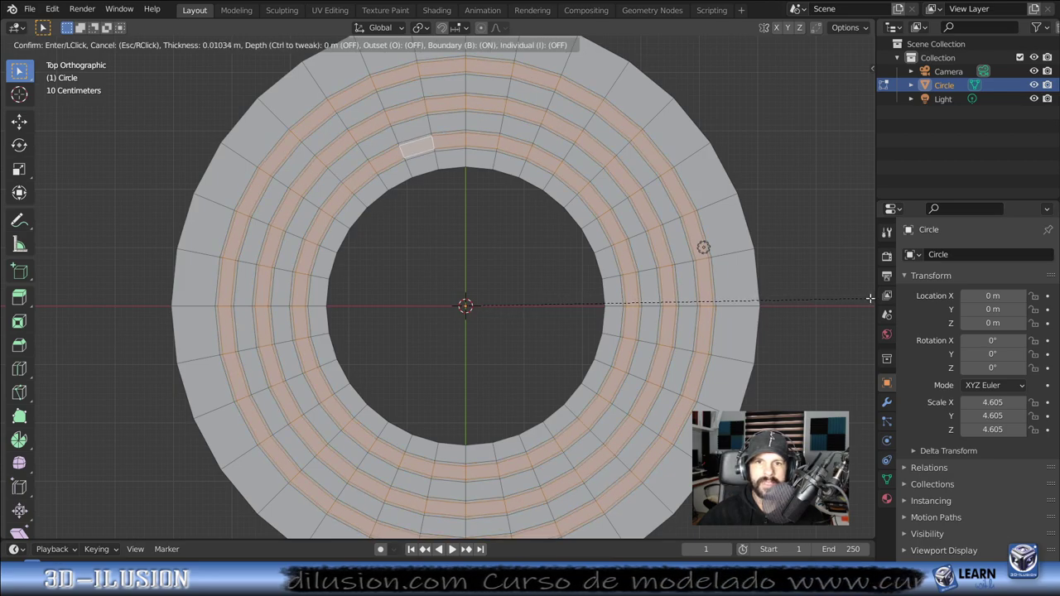
click(869, 298)
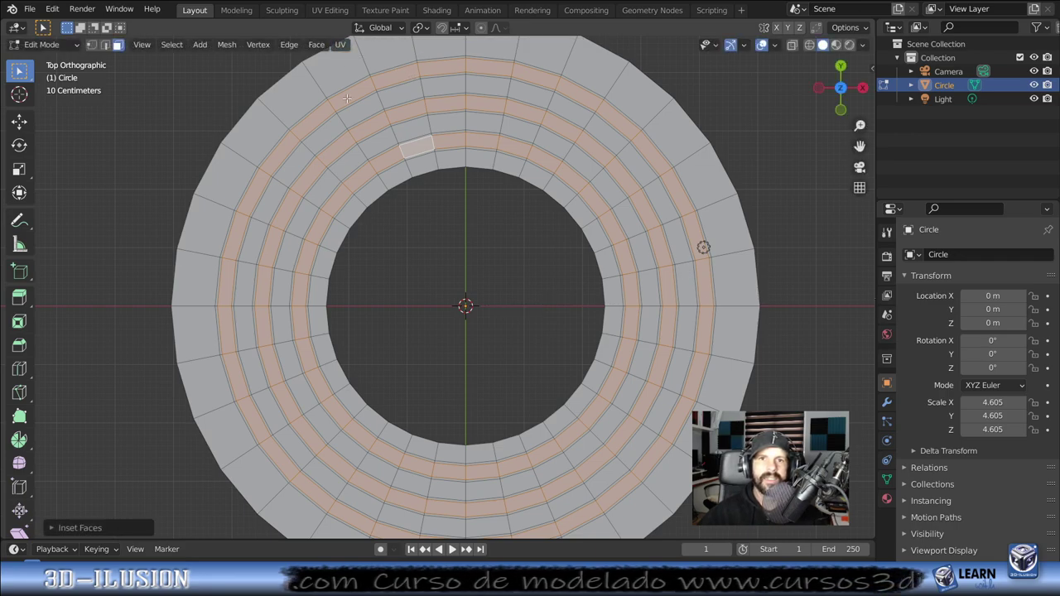
scroll(379, 92, up, 5)
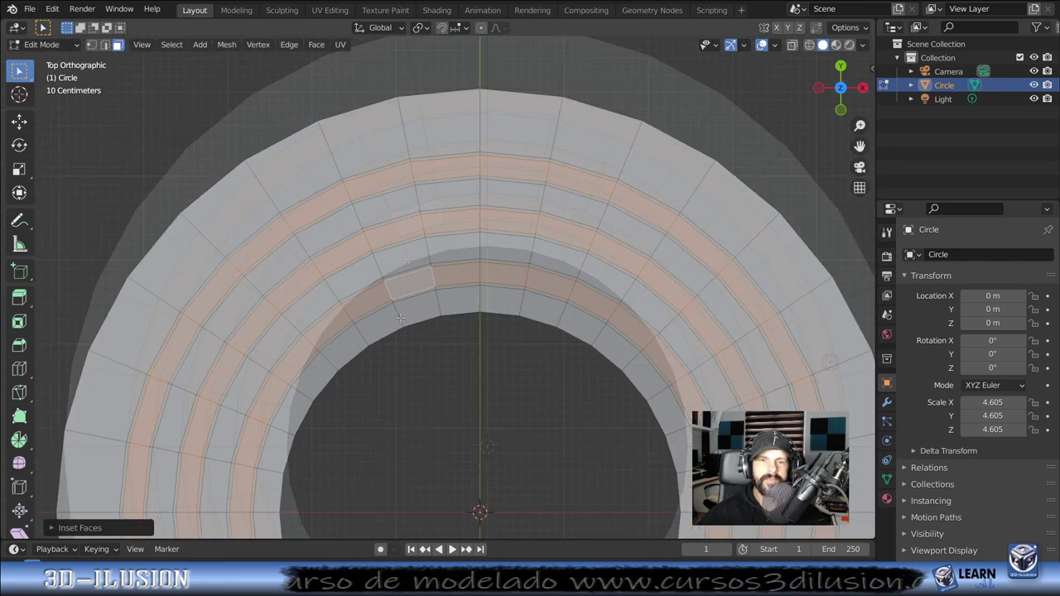
scroll(440, 310, up, 3)
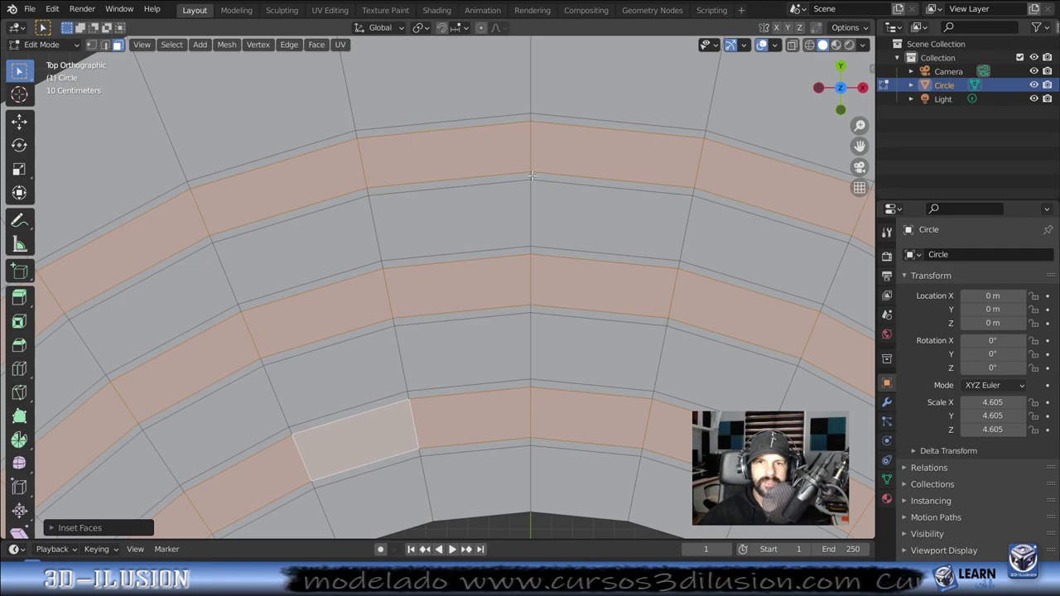
click(531, 176)
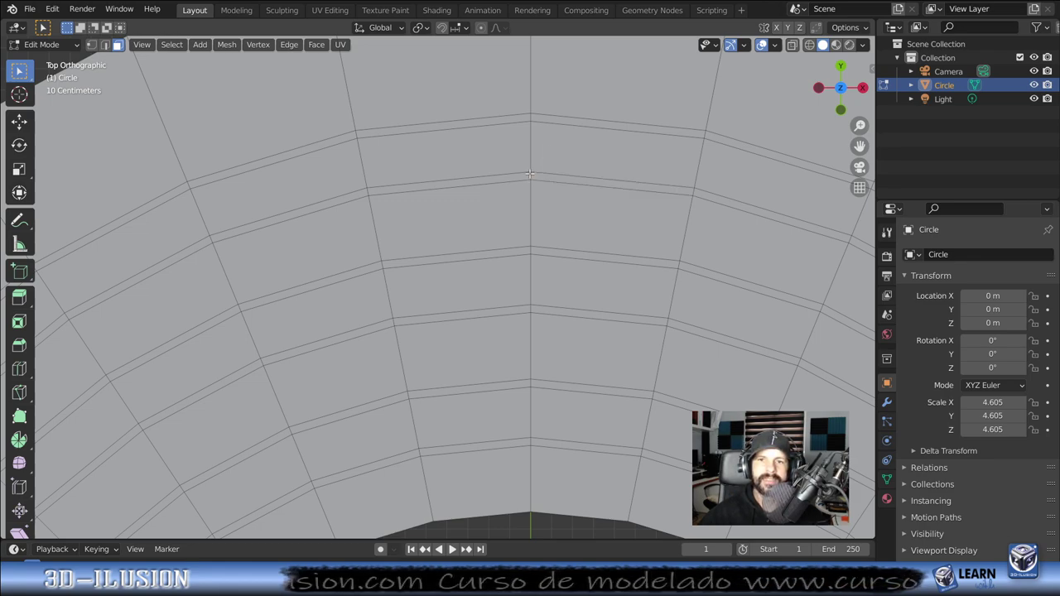
Step: Select the six thin strip loops between the bands and delete their faces
alt+click(527, 176)
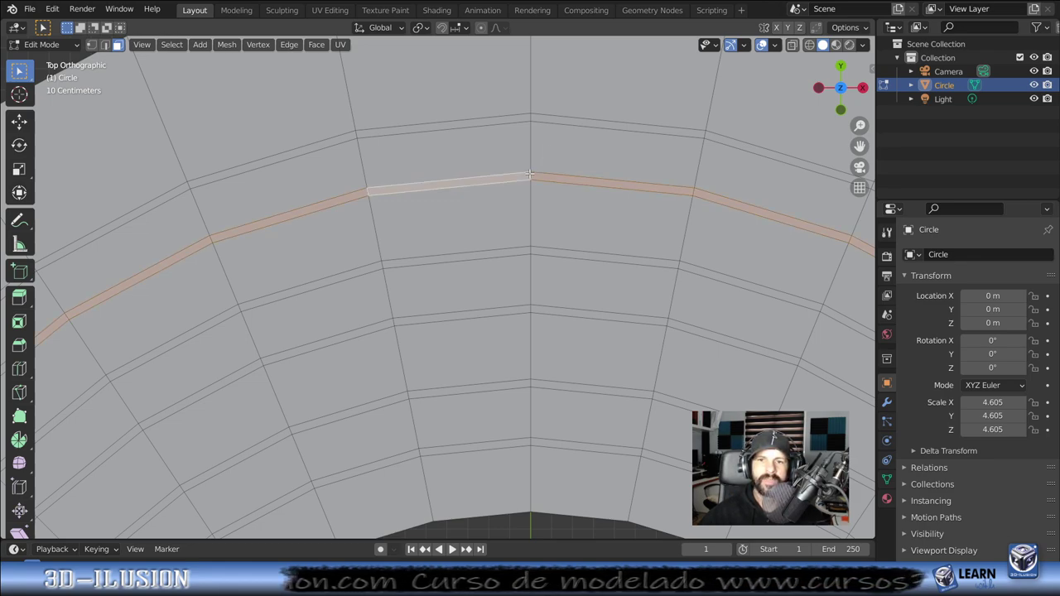
alt+shift+click(531, 117)
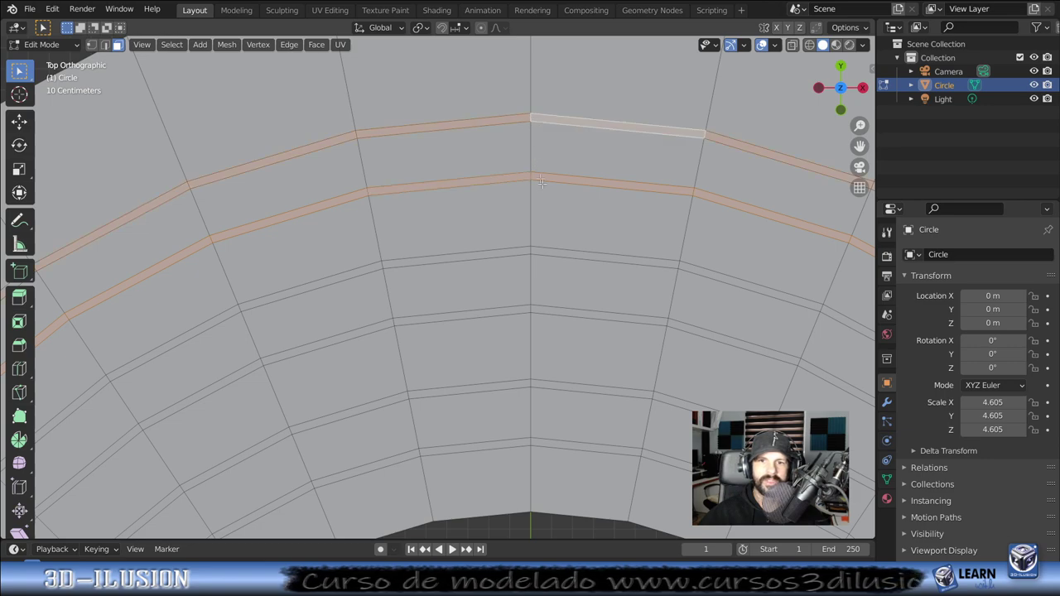
alt+shift+click(529, 262)
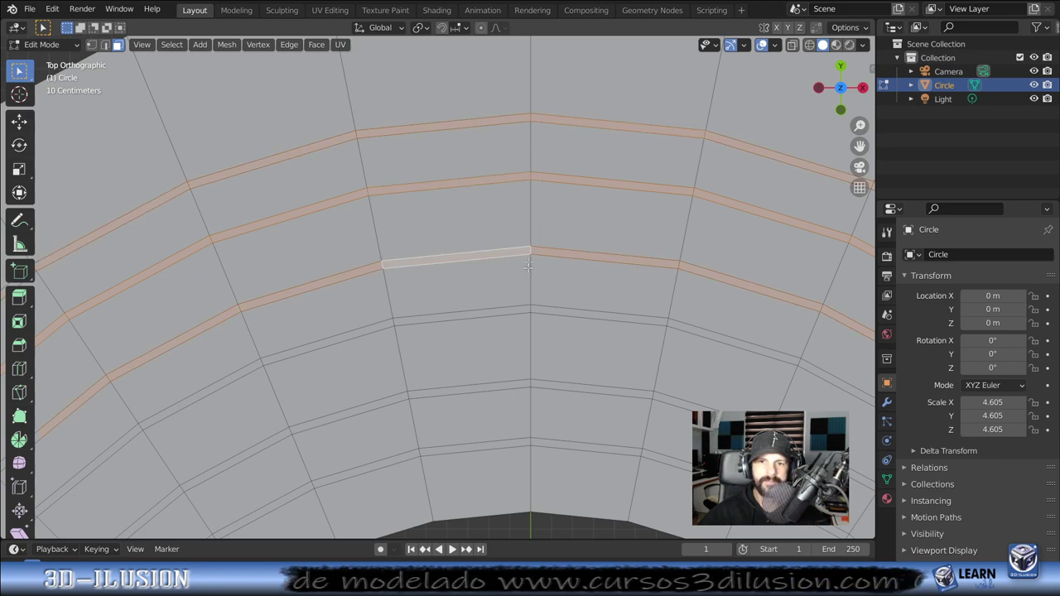
alt+shift+click(529, 308)
alt+shift+click(528, 384)
alt+shift+click(527, 444)
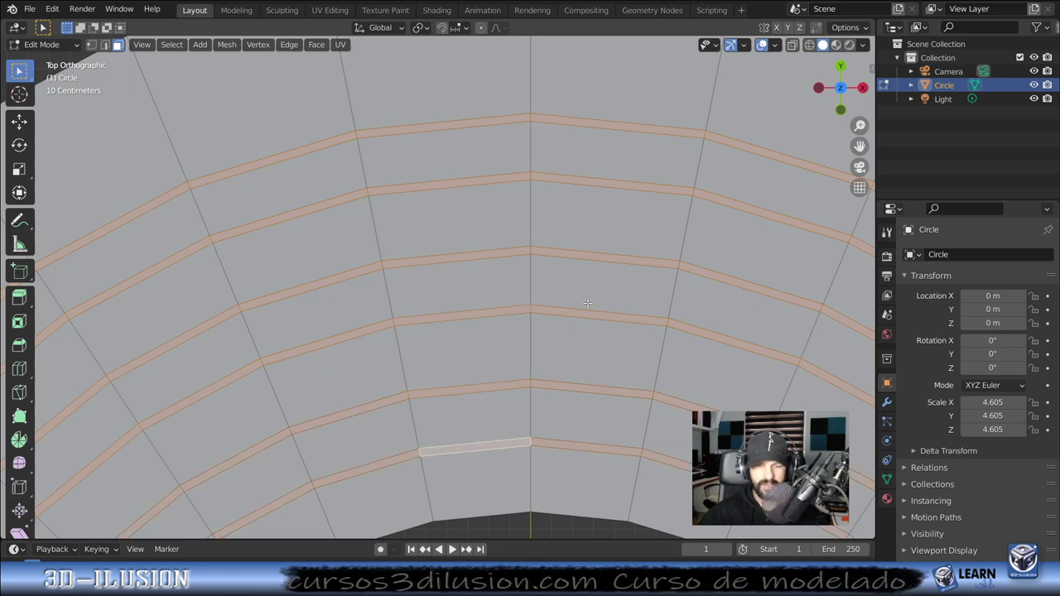
key(x)
click(522, 303)
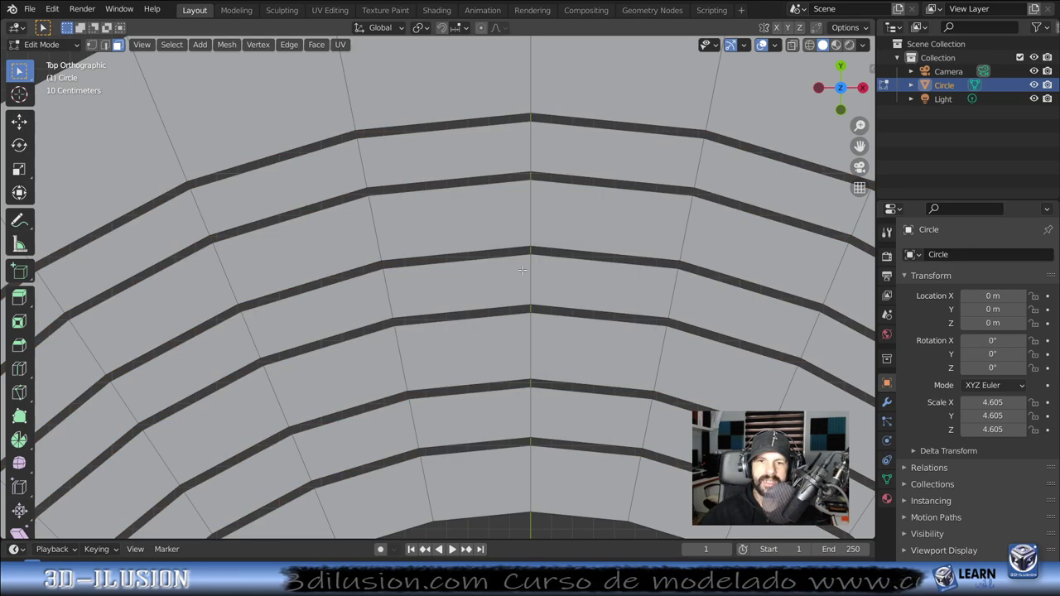
Step: Delete an arc of faces from the outer ring to open a gap
scroll(522, 270, down, 3)
scroll(523, 271, down, 2)
scroll(511, 284, down, 3)
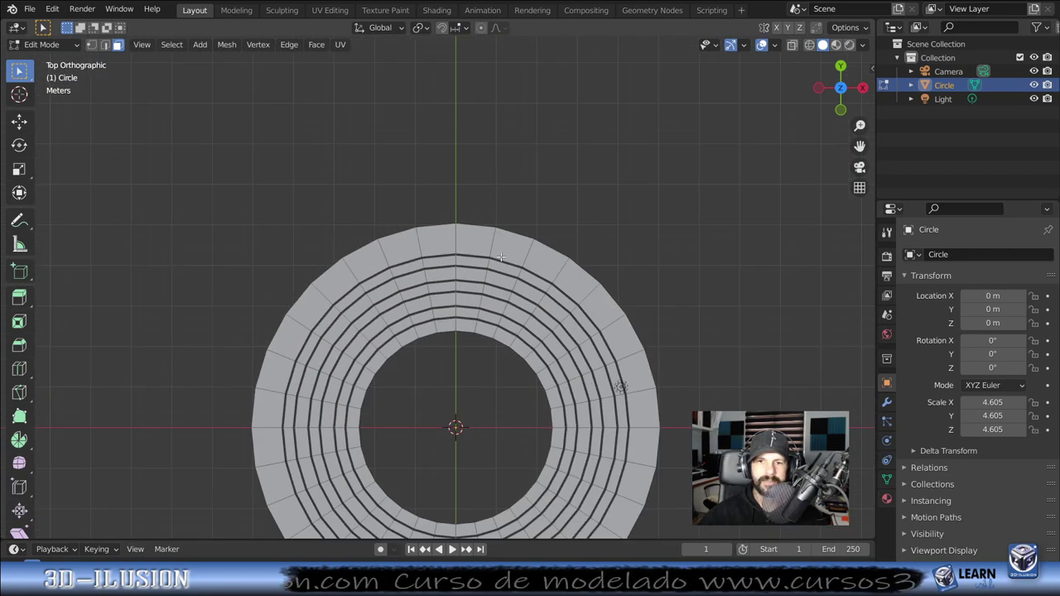
shift+middle_drag(501, 256, 468, 146)
scroll(469, 146, up, 2)
scroll(469, 146, down, 2)
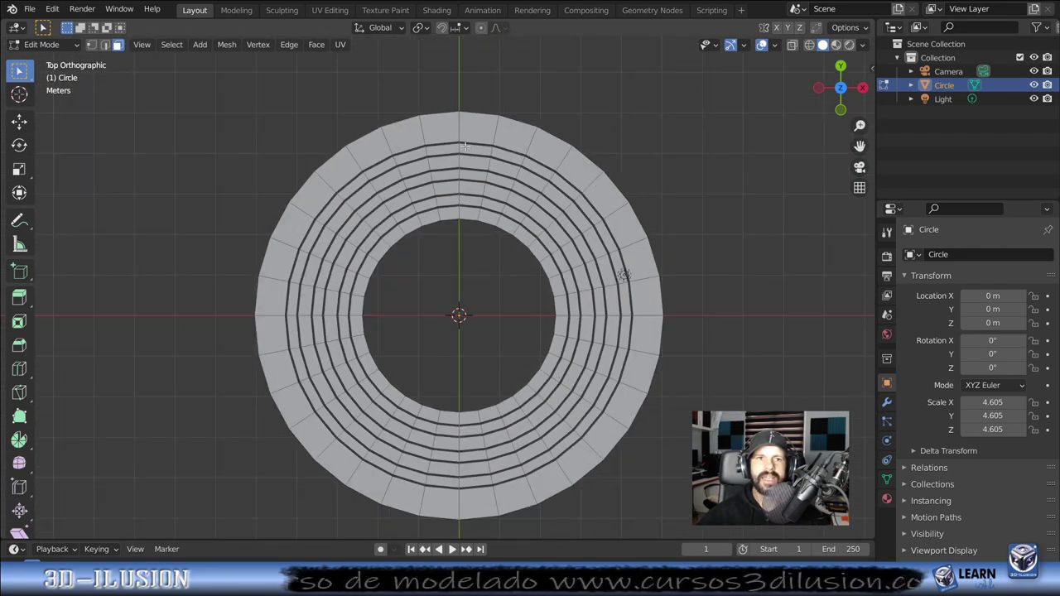
click(540, 170)
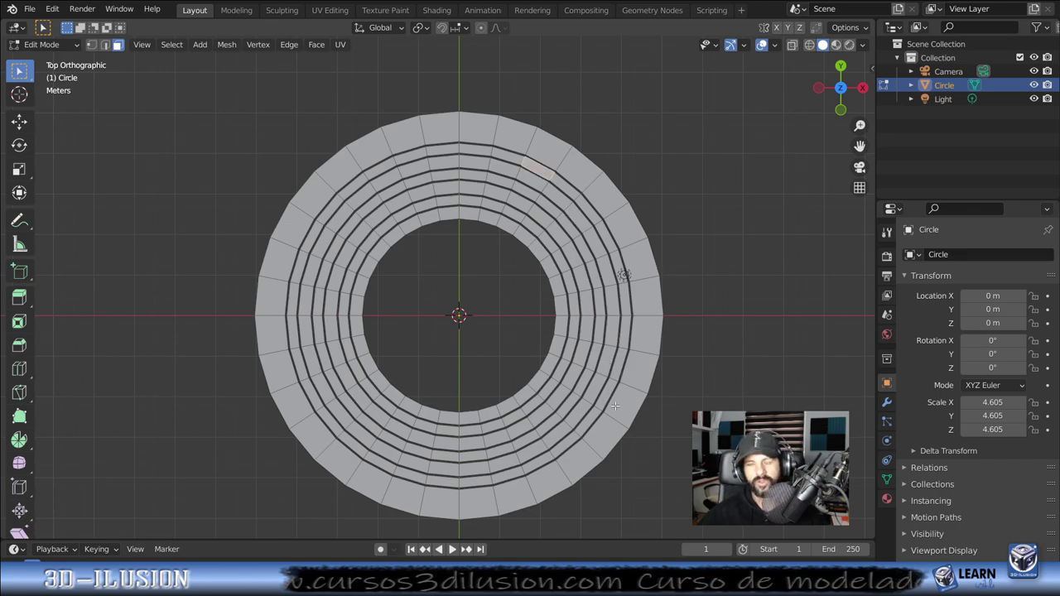
ctrl+click(592, 418)
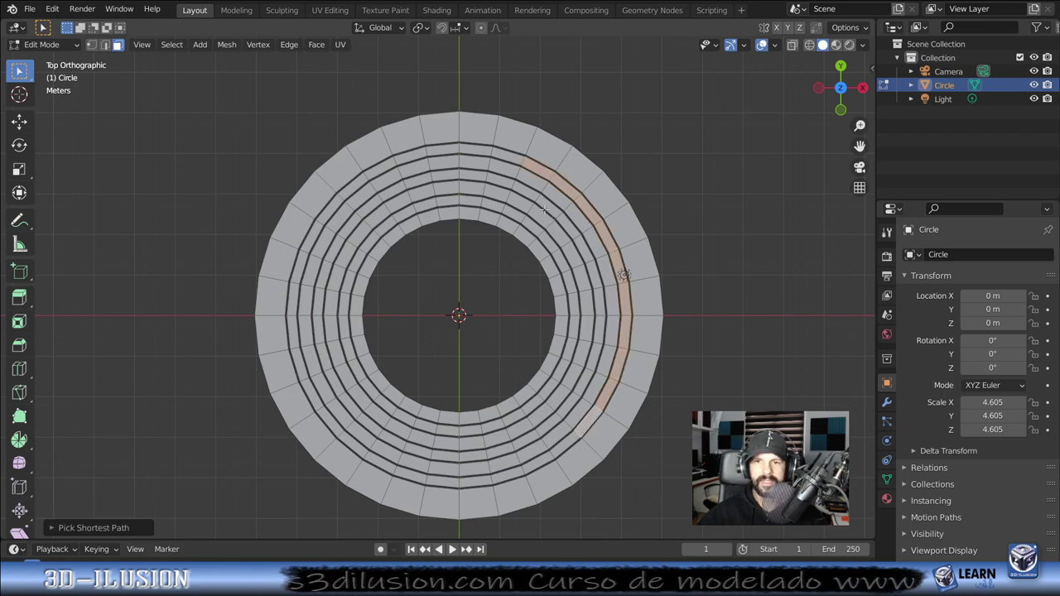
key(x)
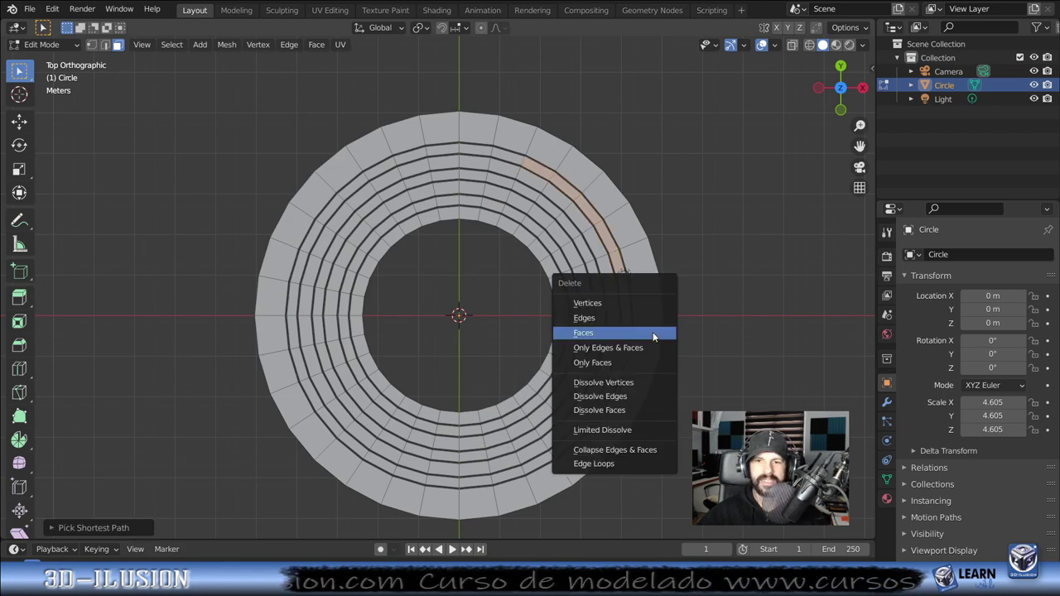
click(652, 333)
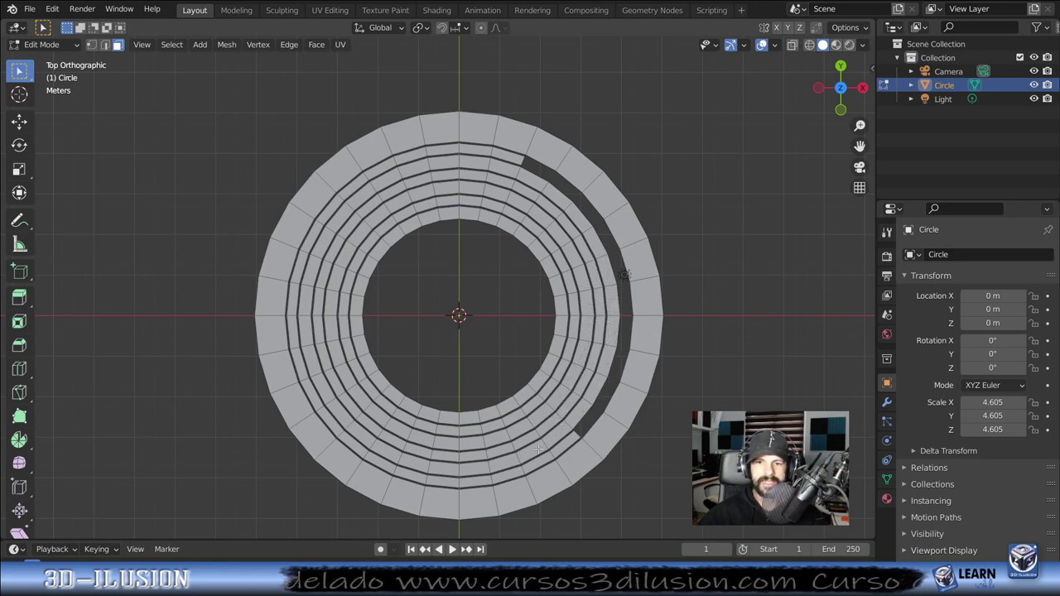
Step: Cut two more arcs of faces out of the ring bands
click(500, 462)
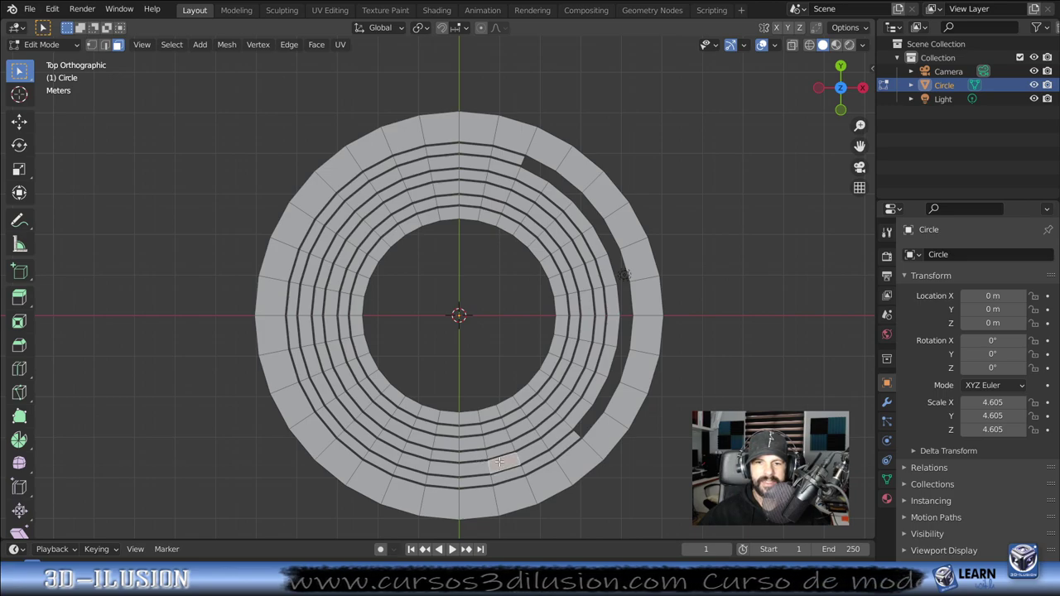
ctrl+click(306, 331)
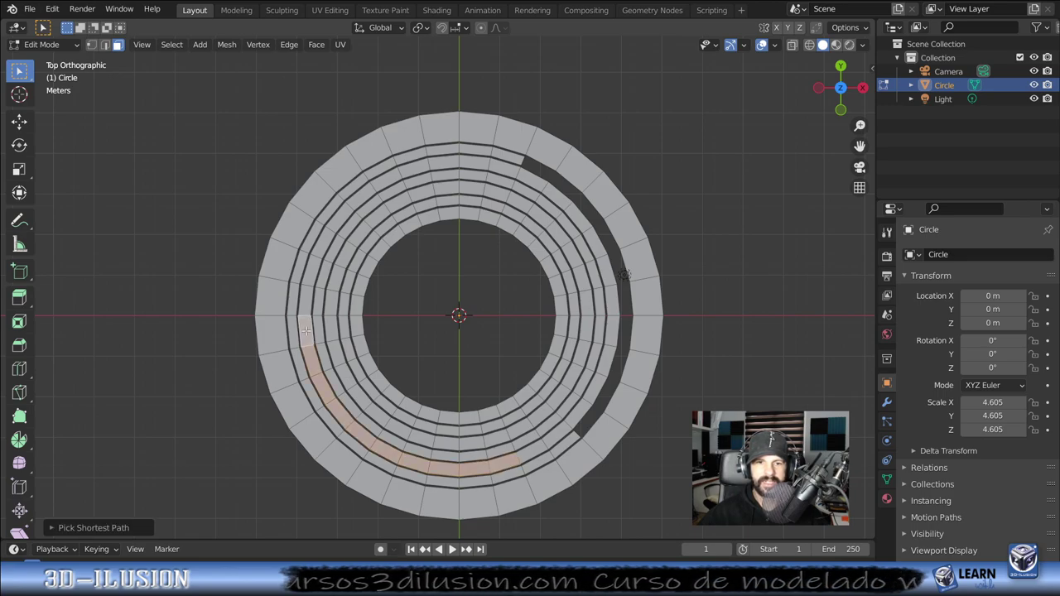
key(x)
click(498, 320)
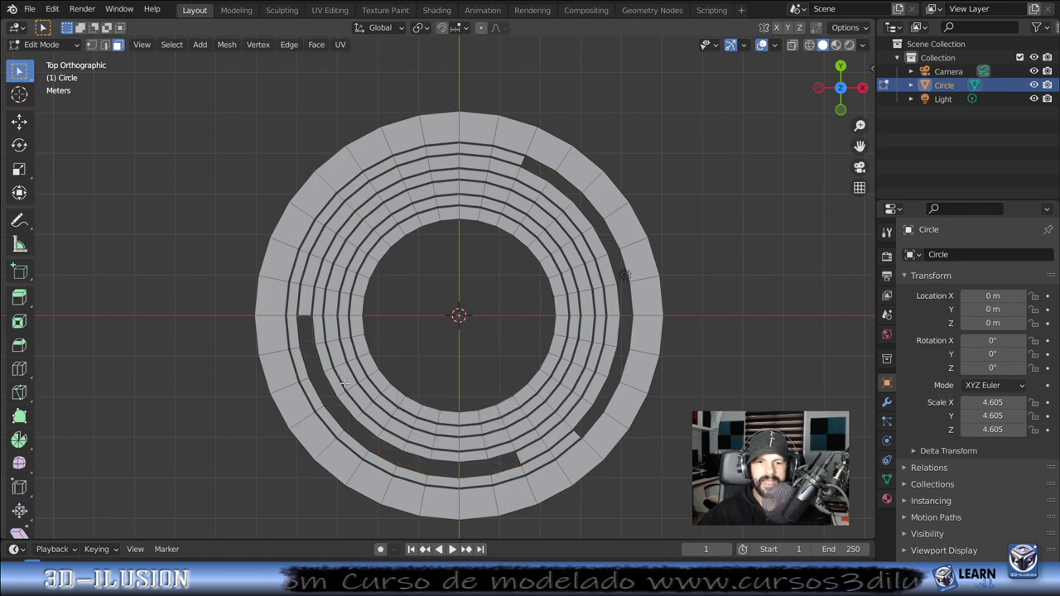
click(543, 429)
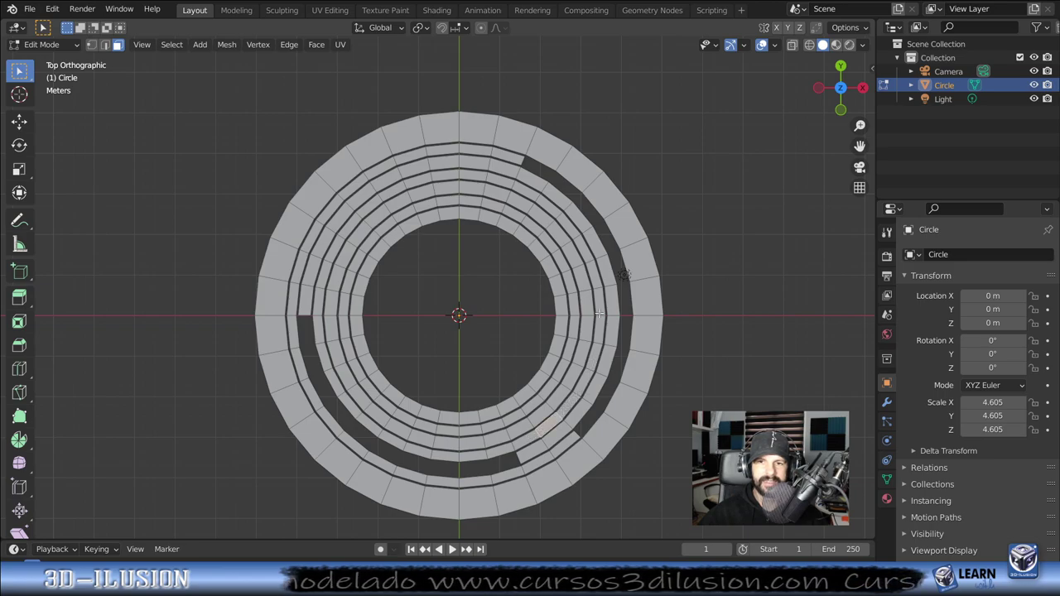
ctrl+click(551, 210)
key(x)
click(545, 212)
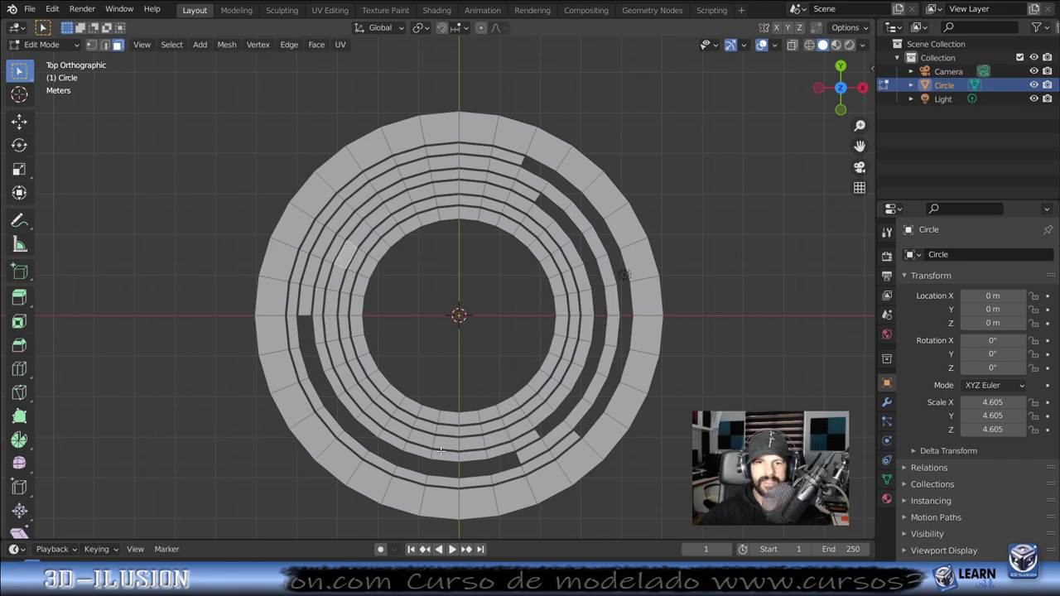
Step: Delete arcs from an inner ring and from the innermost ring, leaving gaps
ctrl+click(475, 443)
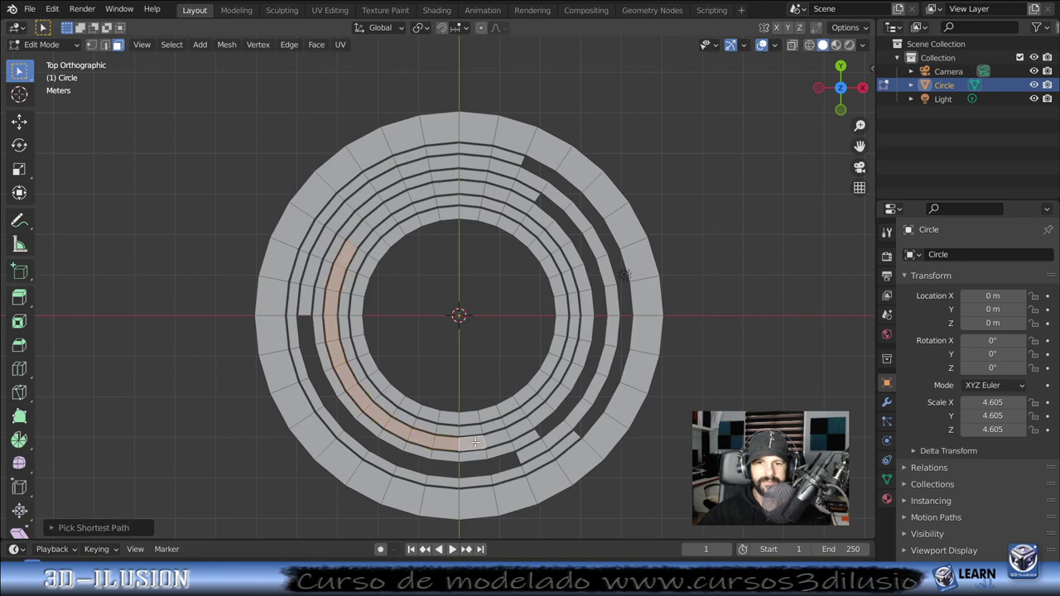
key(x)
click(474, 441)
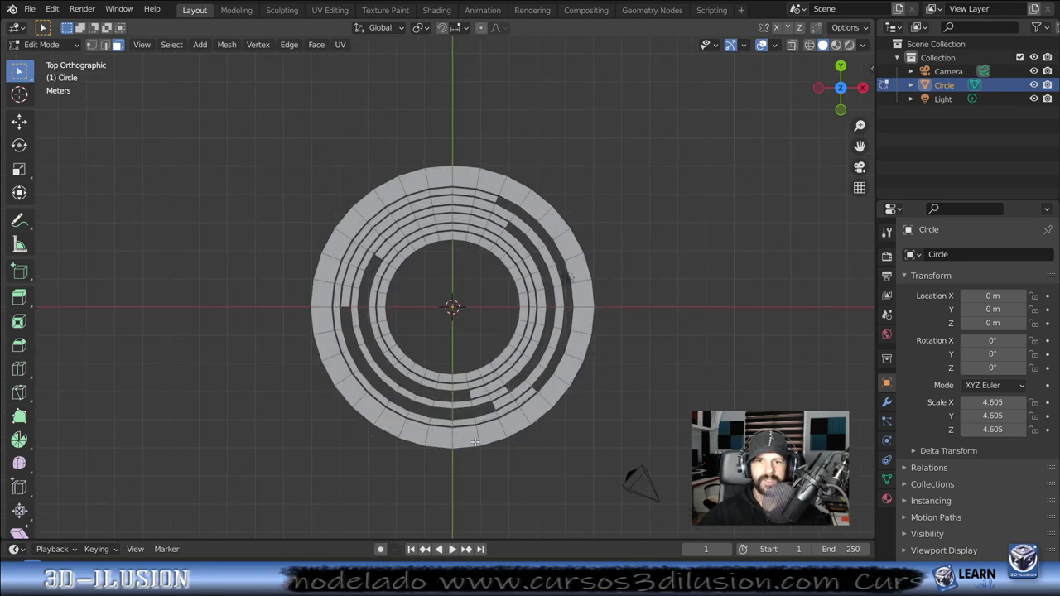
scroll(475, 441, up, 2)
scroll(436, 393, up, 1)
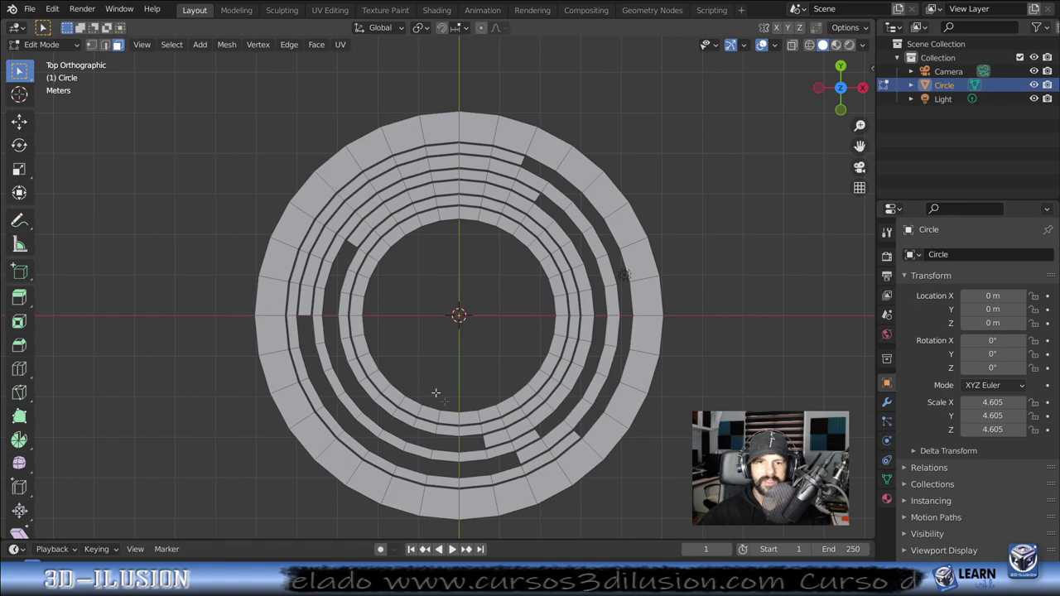
click(342, 307)
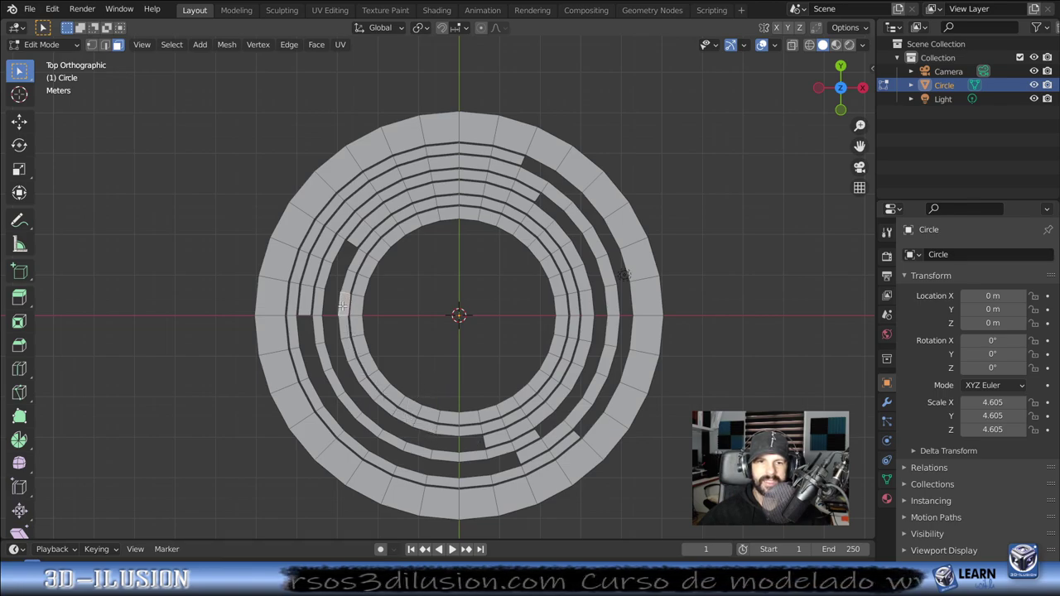
ctrl+click(445, 429)
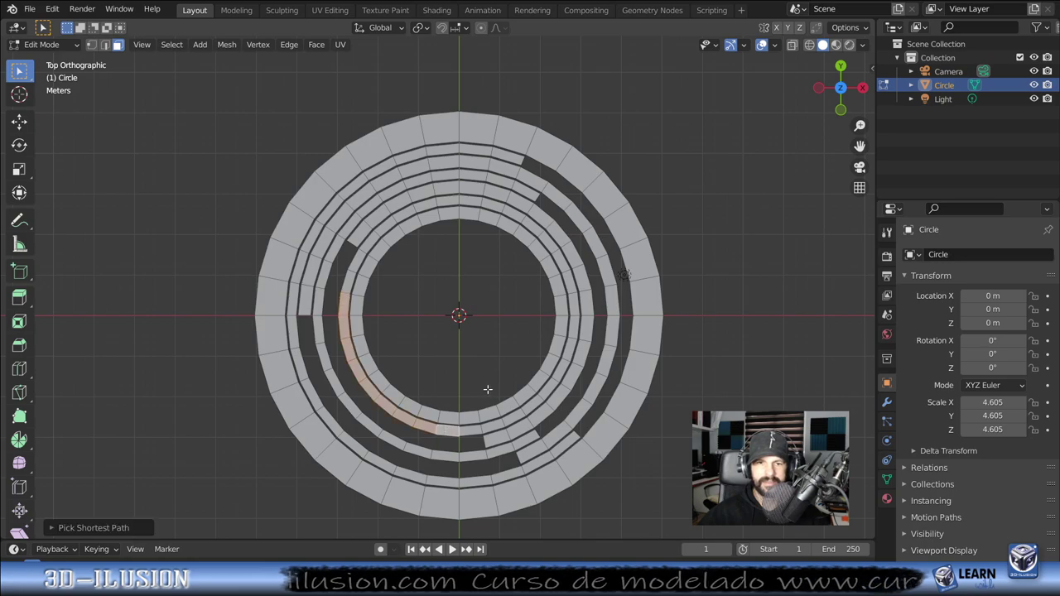
ctrl+click(532, 403)
key(x)
click(531, 403)
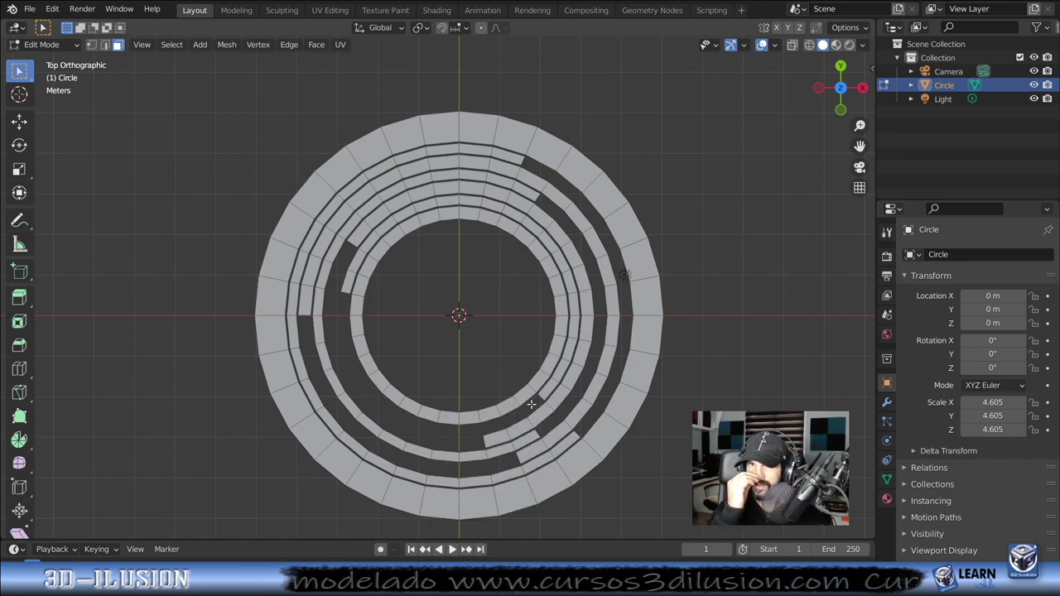
scroll(442, 244, down, 1)
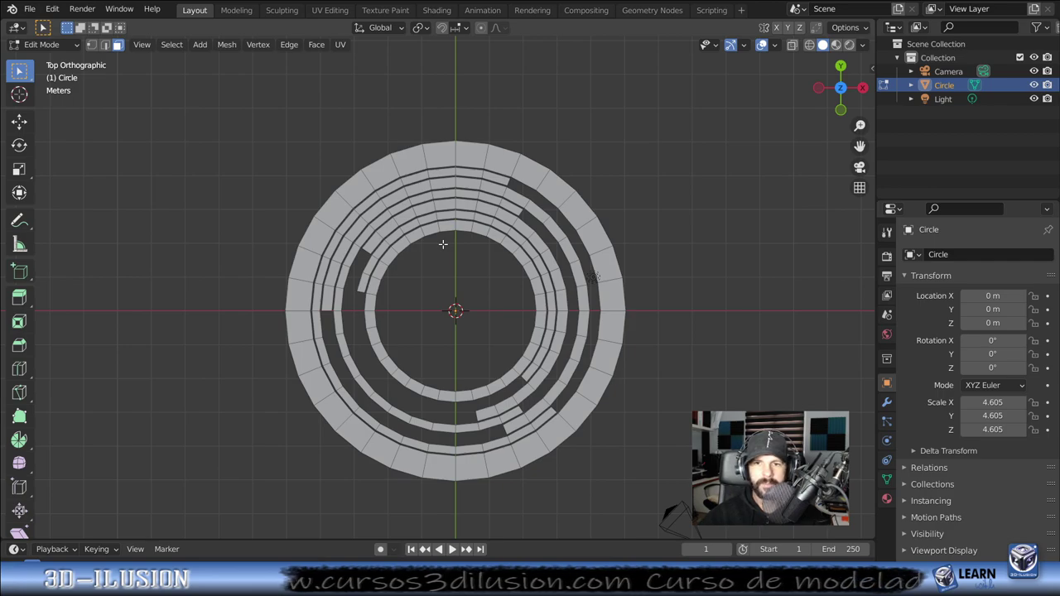
Step: Return to Object Mode and orbit around the gapped ring to inspect it
key(Tab)
scroll(442, 245, down, 2)
scroll(474, 286, down, 2)
middle_drag(474, 286, 502, 209)
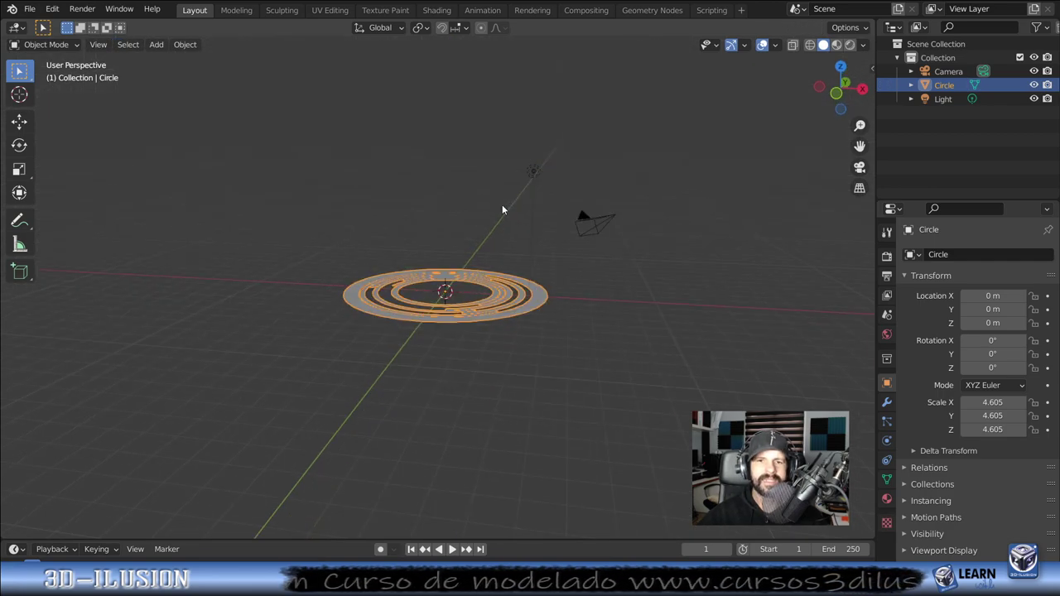
scroll(447, 315, up, 2)
mouse_move(447, 315)
middle_down()
mouse_move(676, 334)
mouse_move(390, 125)
mouse_move(405, 415)
mouse_move(457, 197)
mouse_move(198, 424)
mouse_move(521, 252)
mouse_move(524, 392)
mouse_move(472, 357)
middle_up()
scroll(472, 358, up, 3)
scroll(516, 298, up, 2)
middle_drag(517, 299, 525, 279)
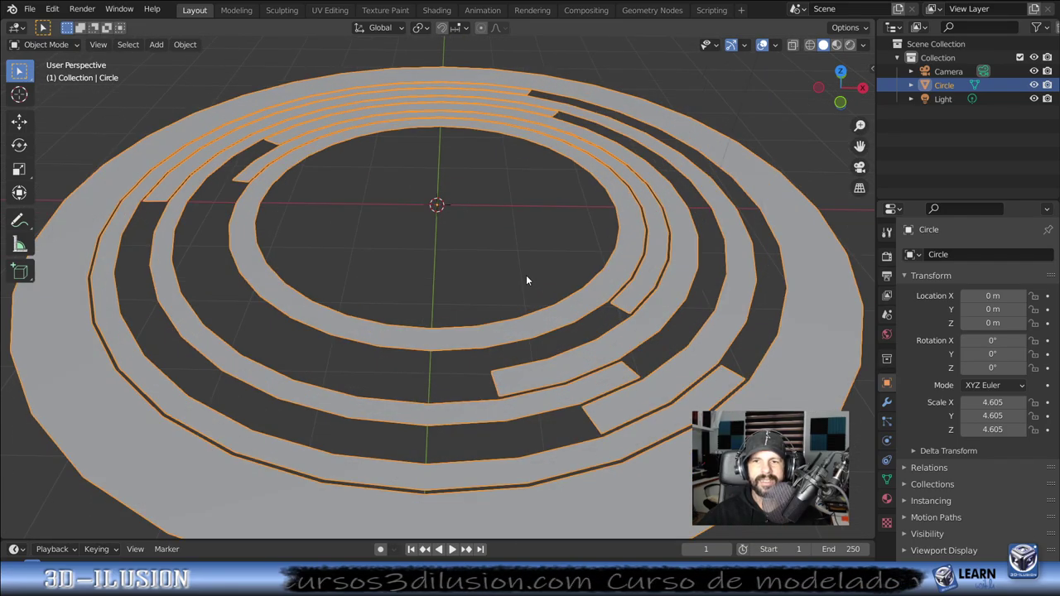
scroll(466, 206, down, 3)
scroll(465, 205, down, 1)
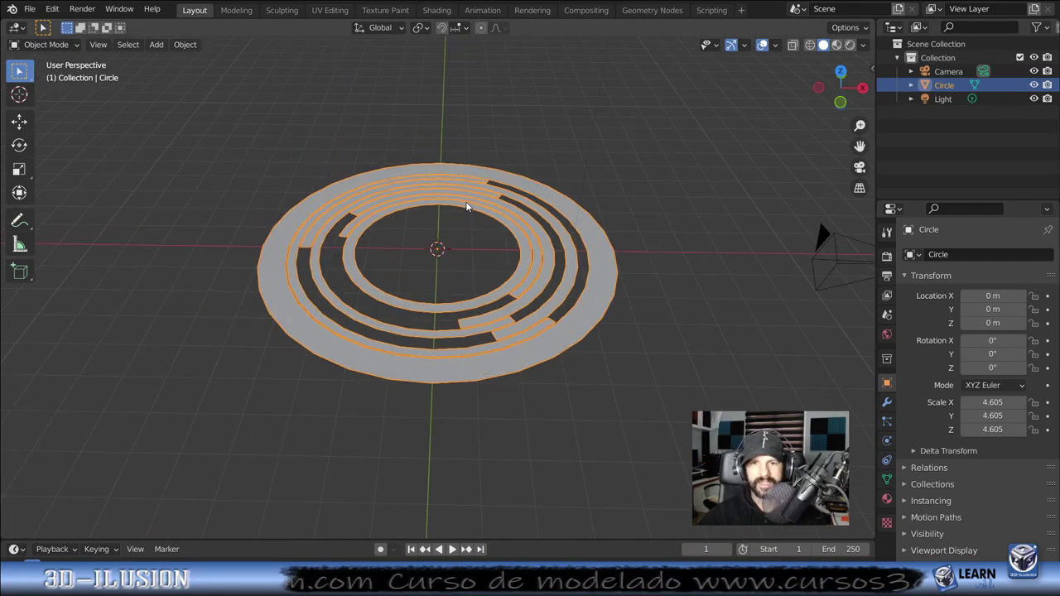
Step: Put the ring back in Edit Mode and switch to Top Orthographic view
key(Tab)
middle_drag(478, 295, 467, 259)
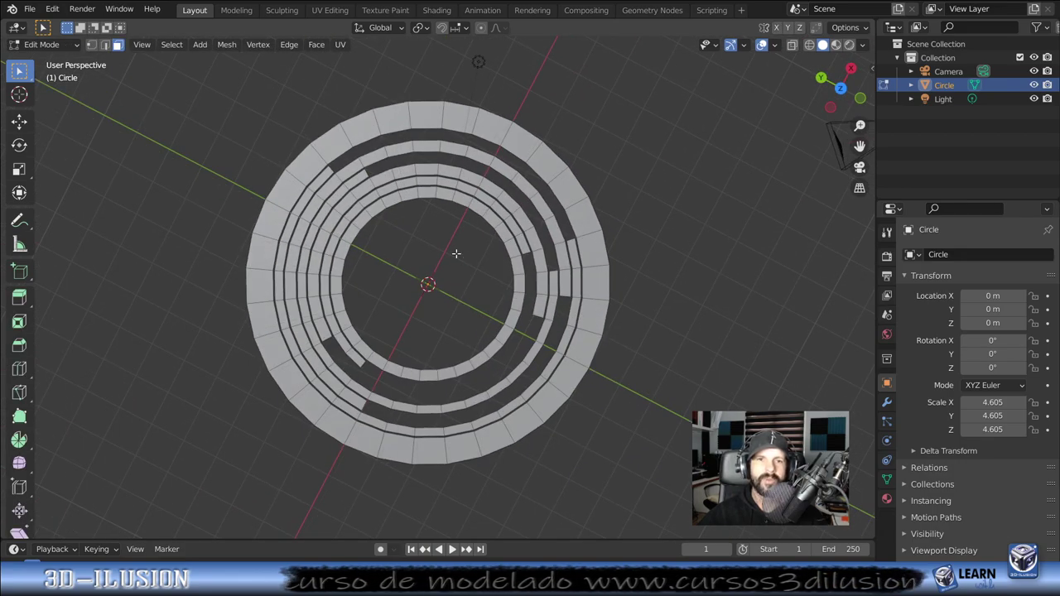
key(Tab)
click(45, 44)
click(37, 63)
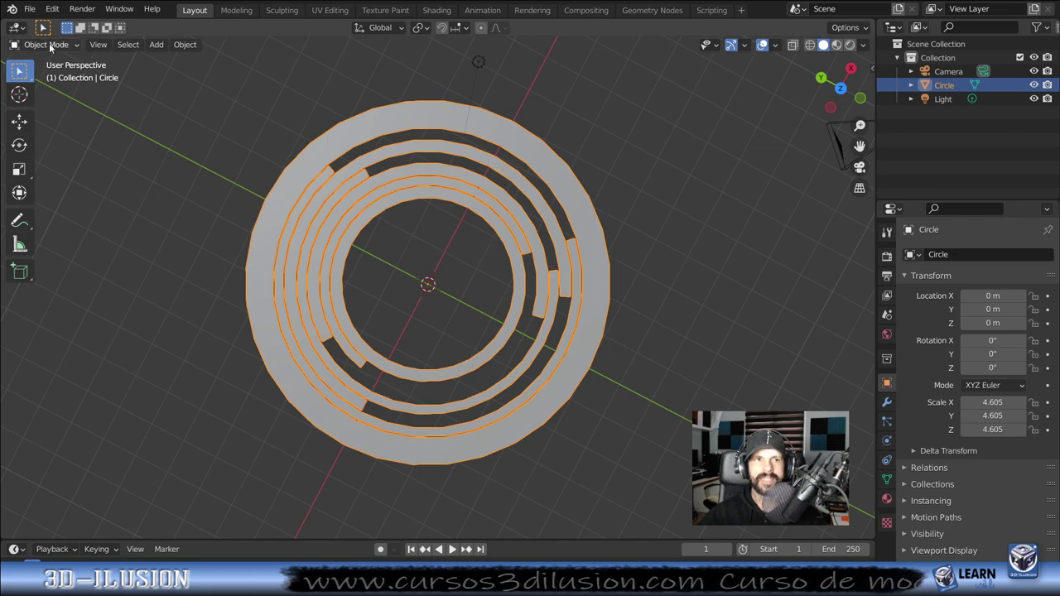
click(51, 46)
click(43, 76)
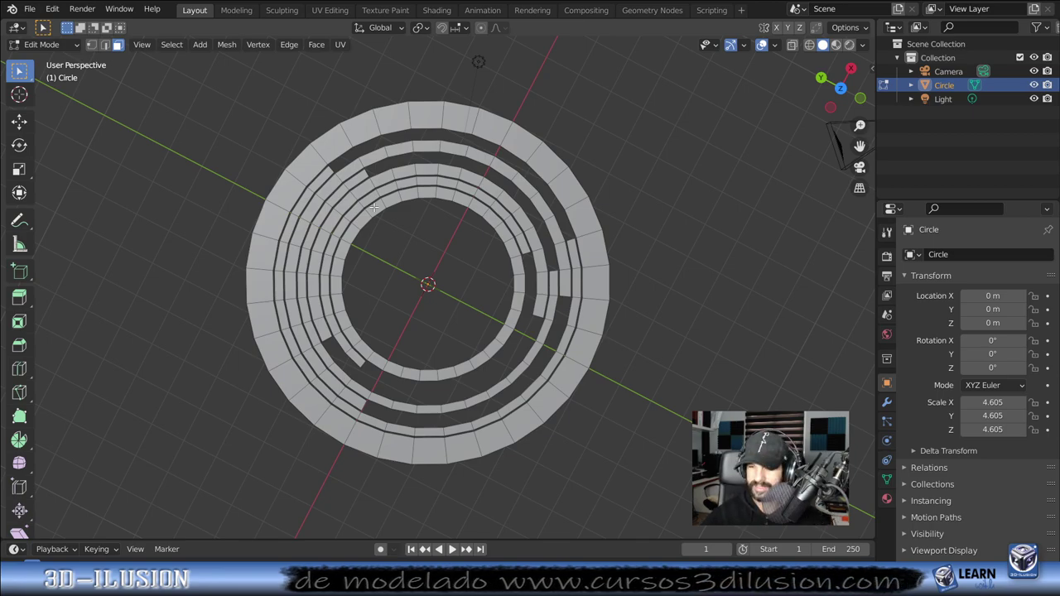
key(KP_7)
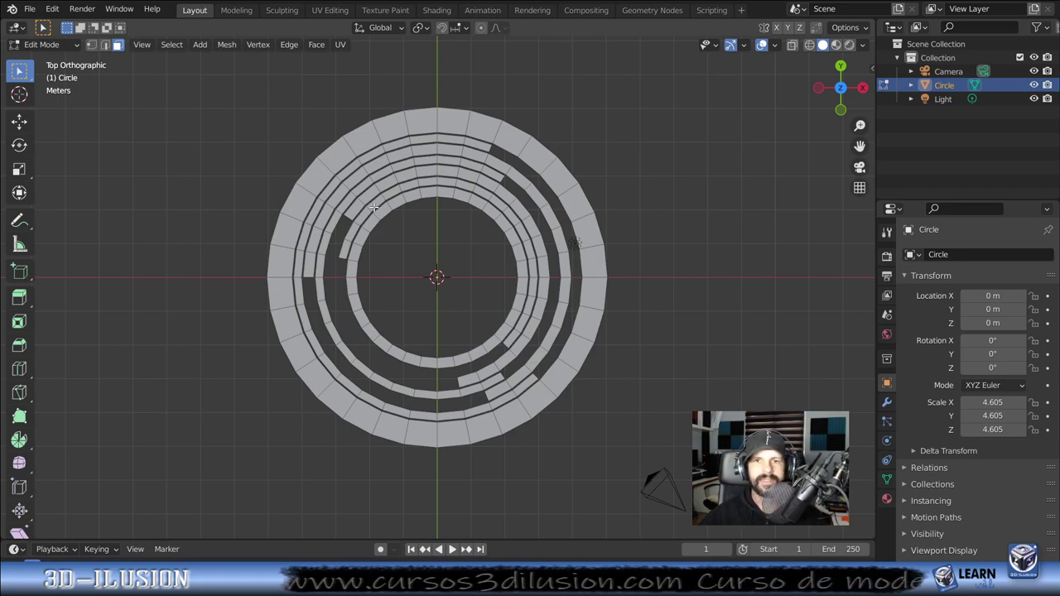
Step: Select three inner ring strips with Ctrl+L and separate them into a new object
scroll(375, 207, up, 3)
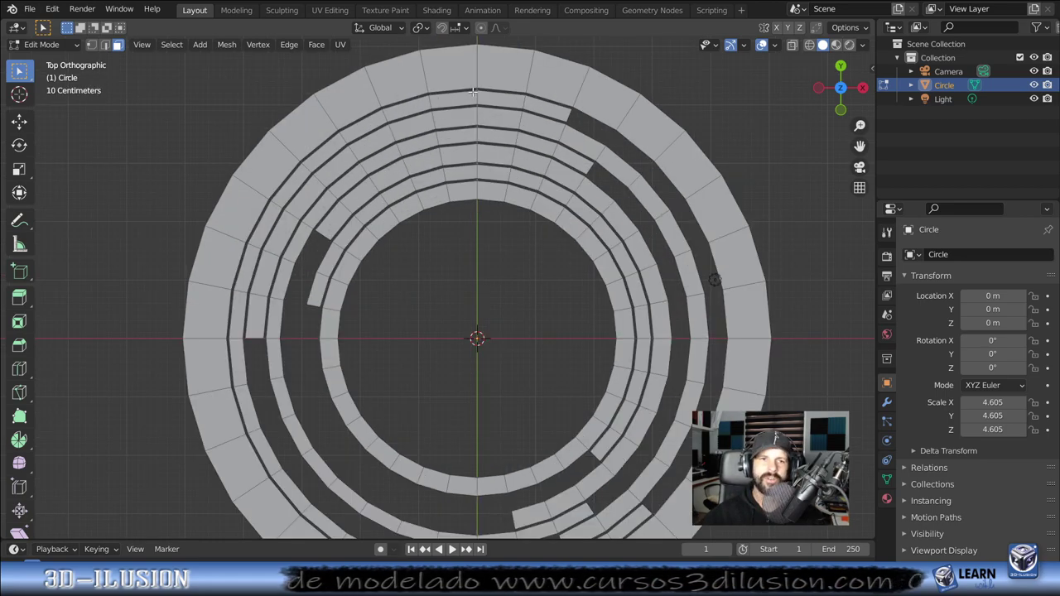
click(476, 97)
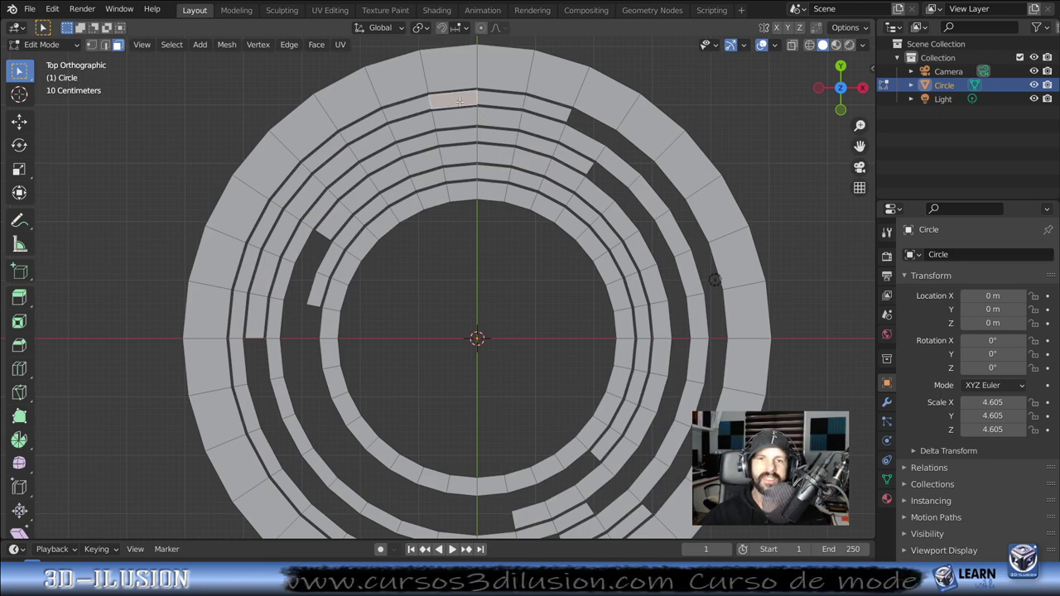
key(ctrl+l)
scroll(307, 218, down, 2)
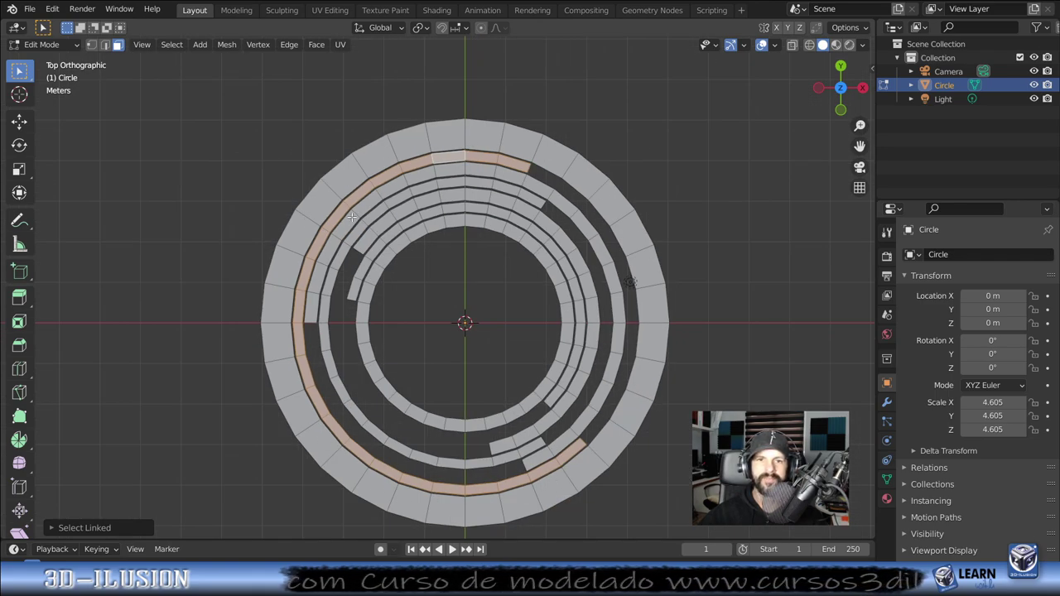
shift+click(410, 193)
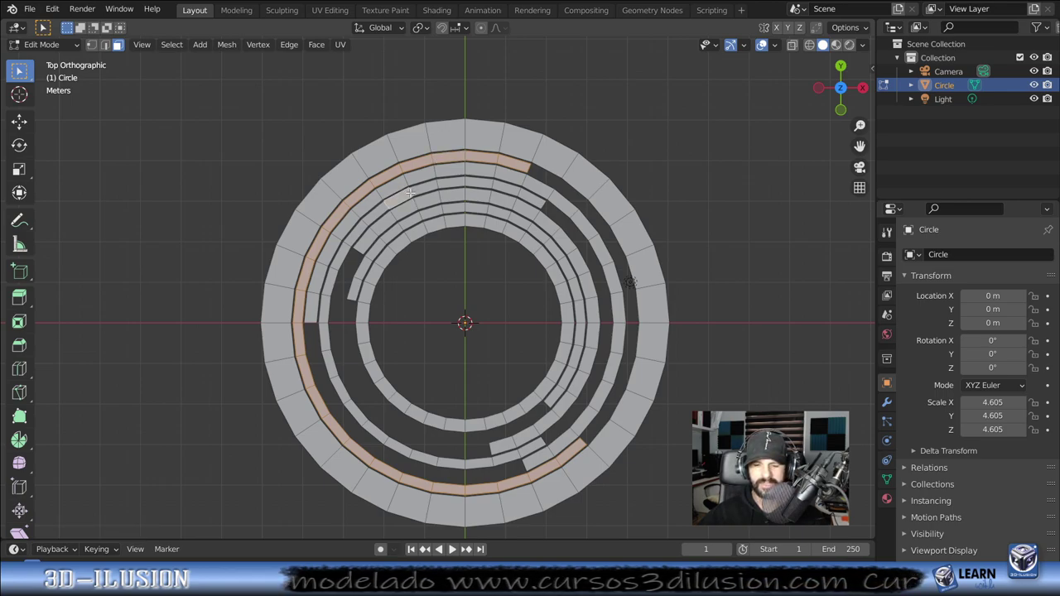
key(ctrl+l)
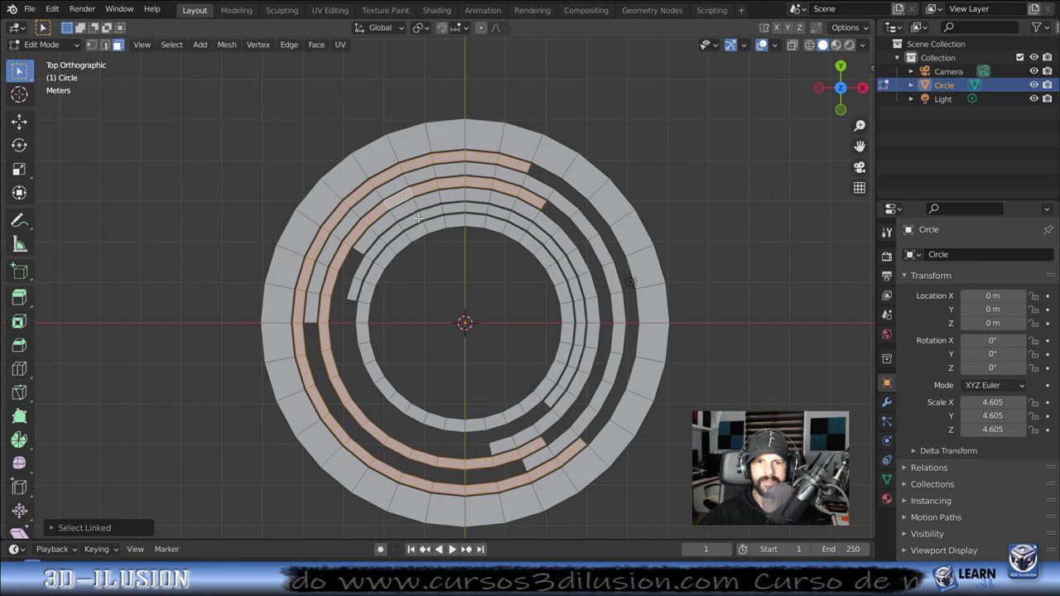
shift+click(424, 217)
key(ctrl+l)
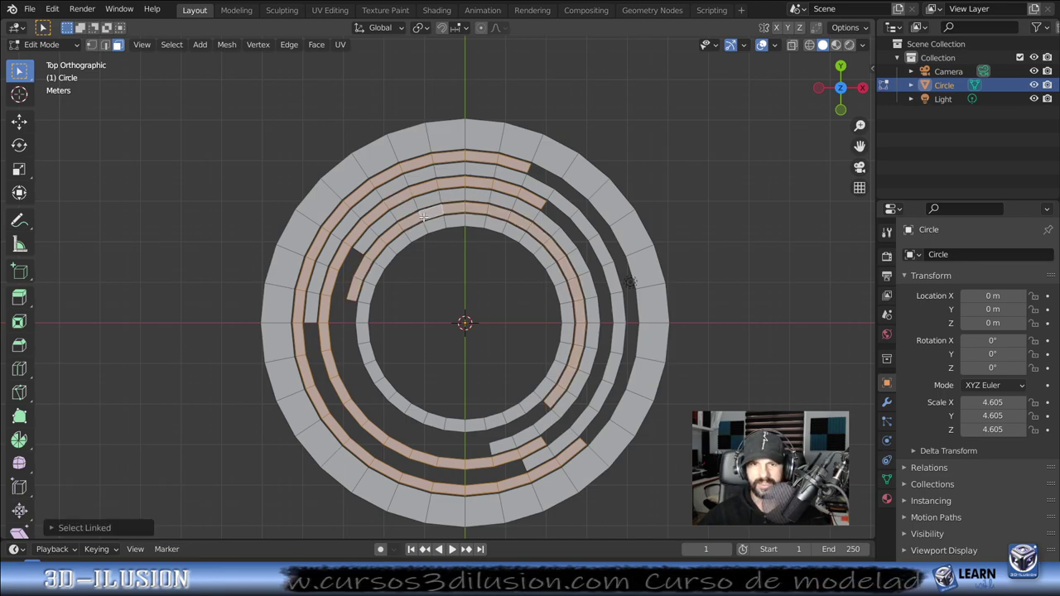
key(p)
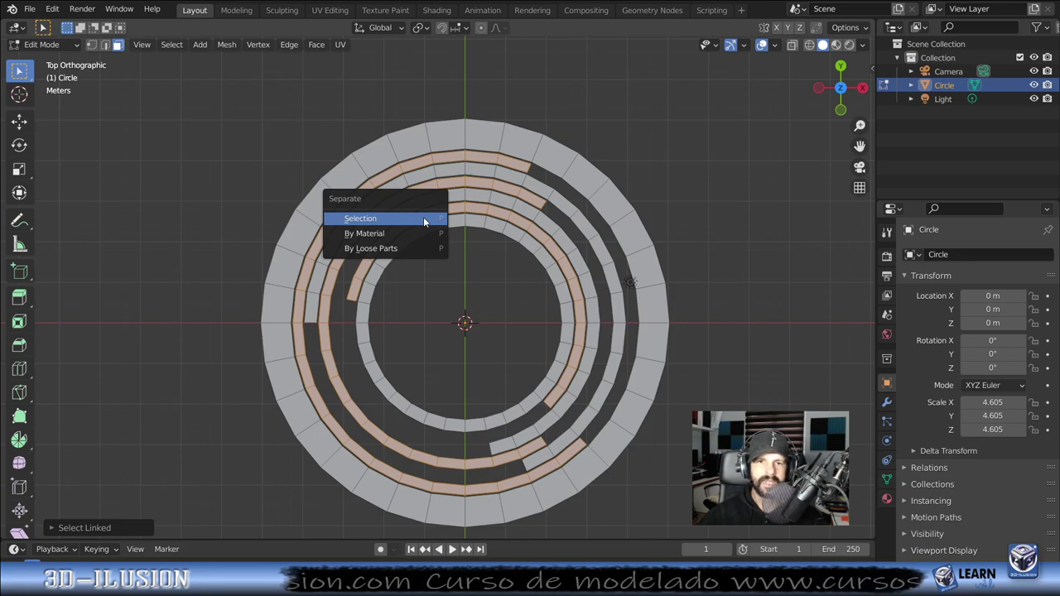
click(423, 217)
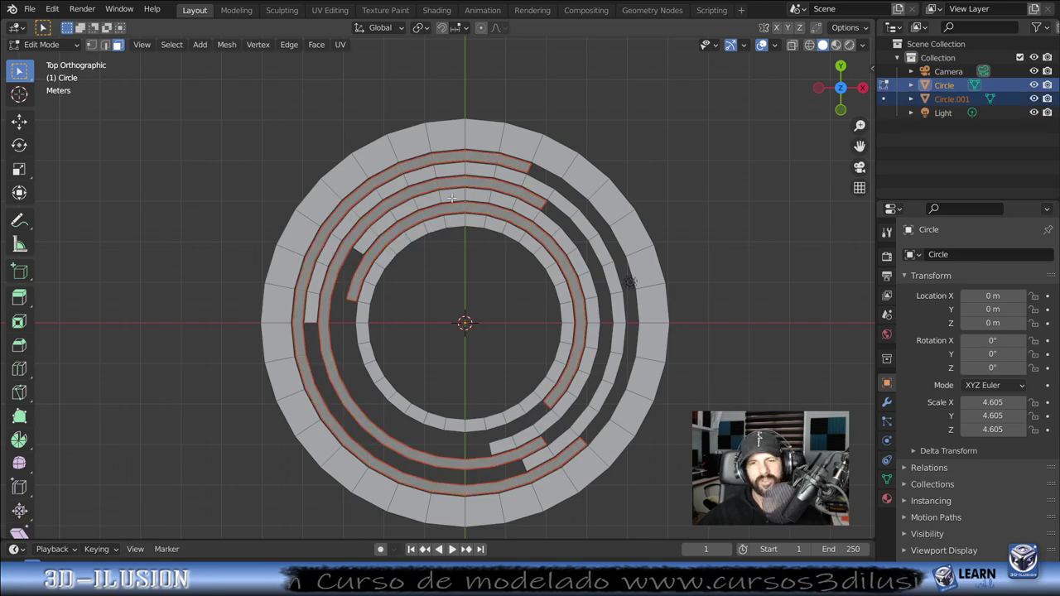
Step: Return to Object Mode, select Circle and Circle.001, frame the scene, and enlarge the timeline
scroll(449, 256, down, 1)
key(Tab)
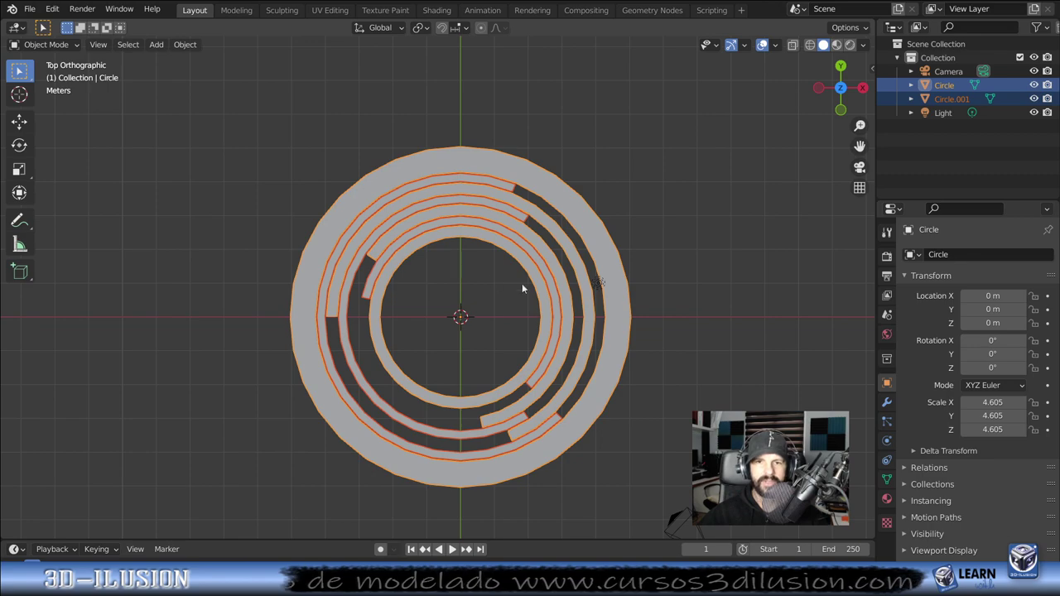
click(553, 182)
click(514, 202)
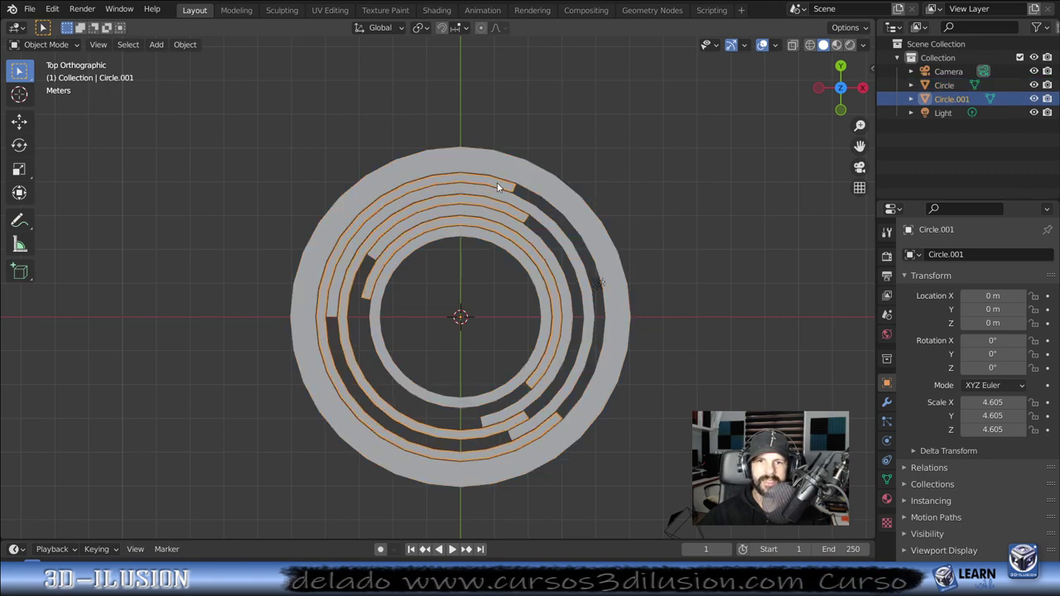
key(Home)
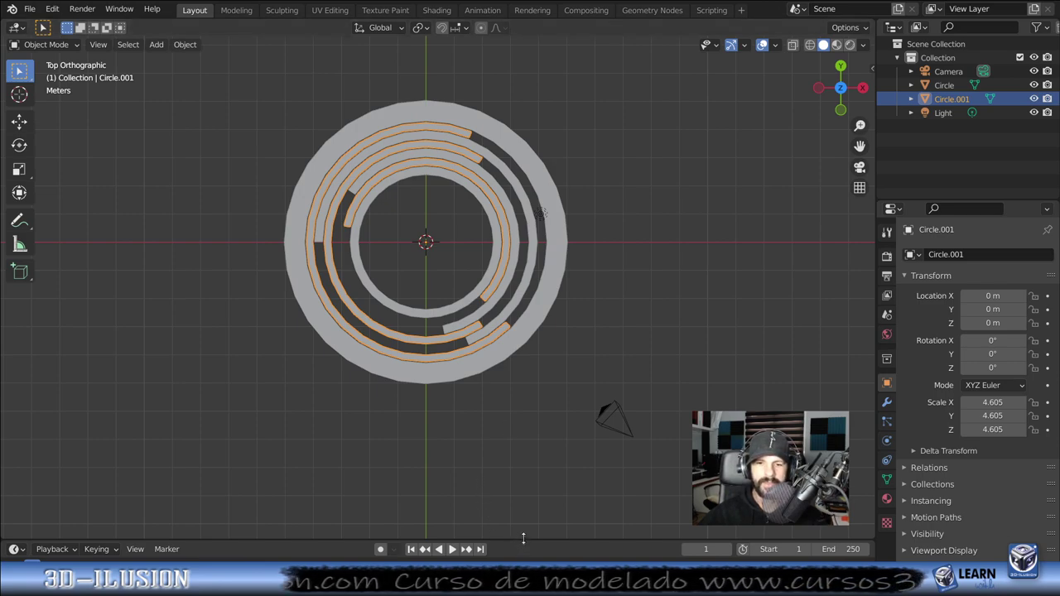
drag(521, 540, 520, 429)
Step: Toggle selection between Circle and Circle.001, leaving the outer Circle active
shift+middle_drag(522, 119, 552, 155)
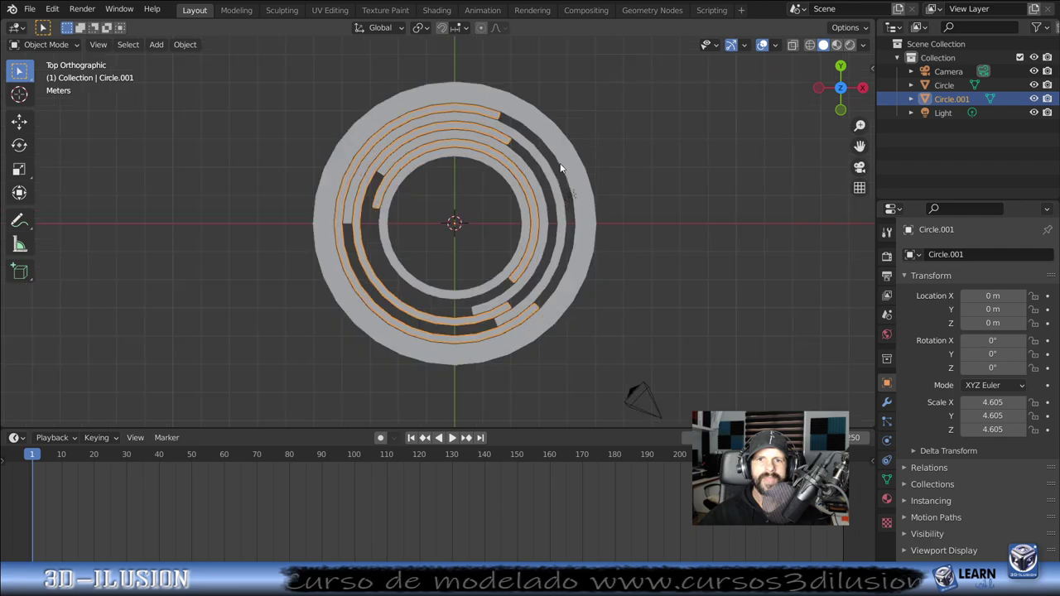
click(509, 174)
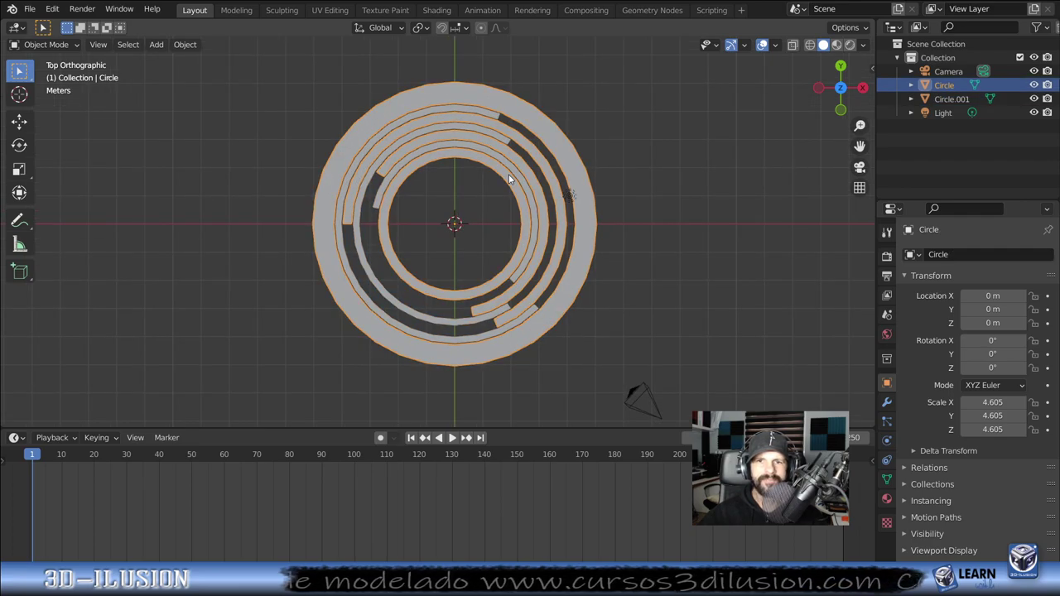
click(503, 142)
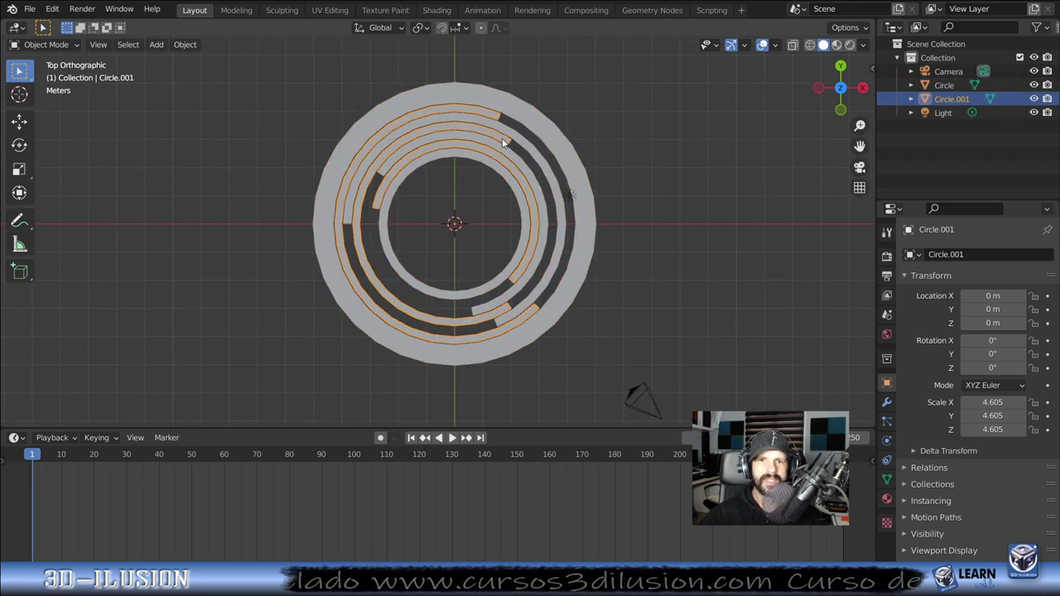
scroll(502, 142, up, 2)
click(577, 136)
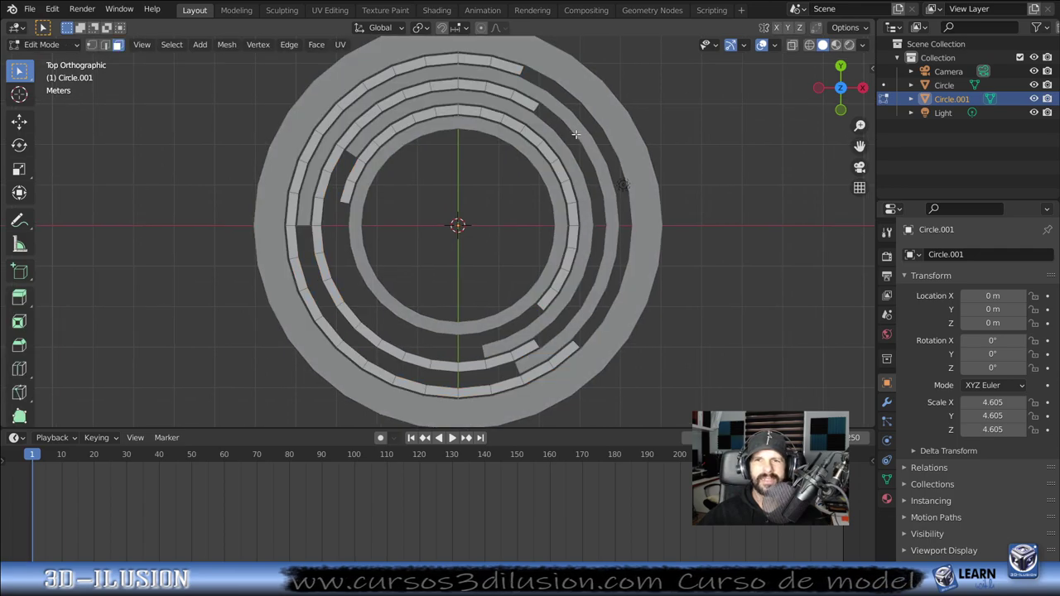
click(575, 124)
click(574, 122)
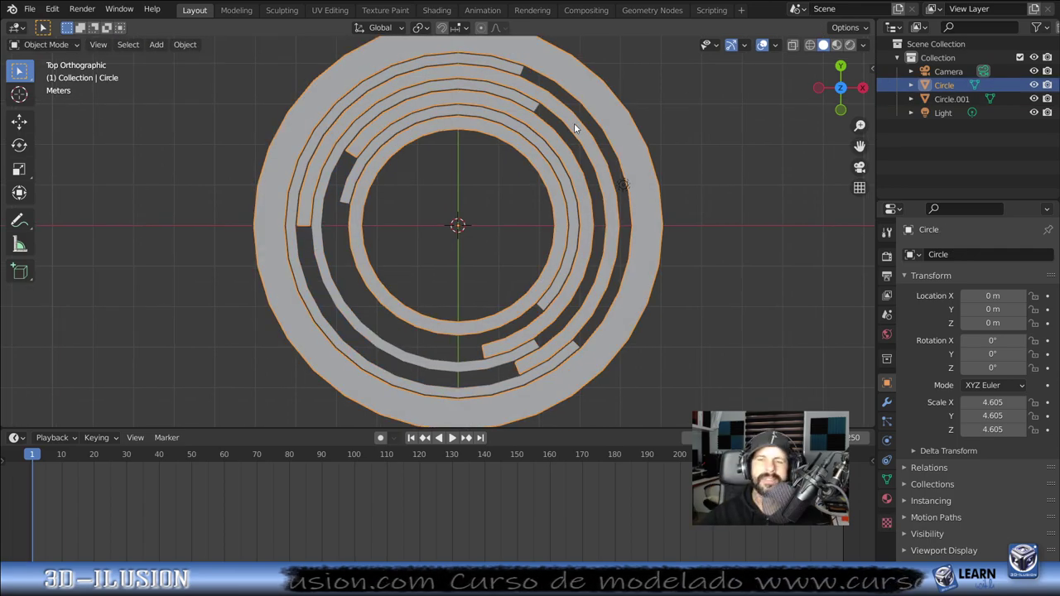
shift+middle_drag(441, 180, 459, 224)
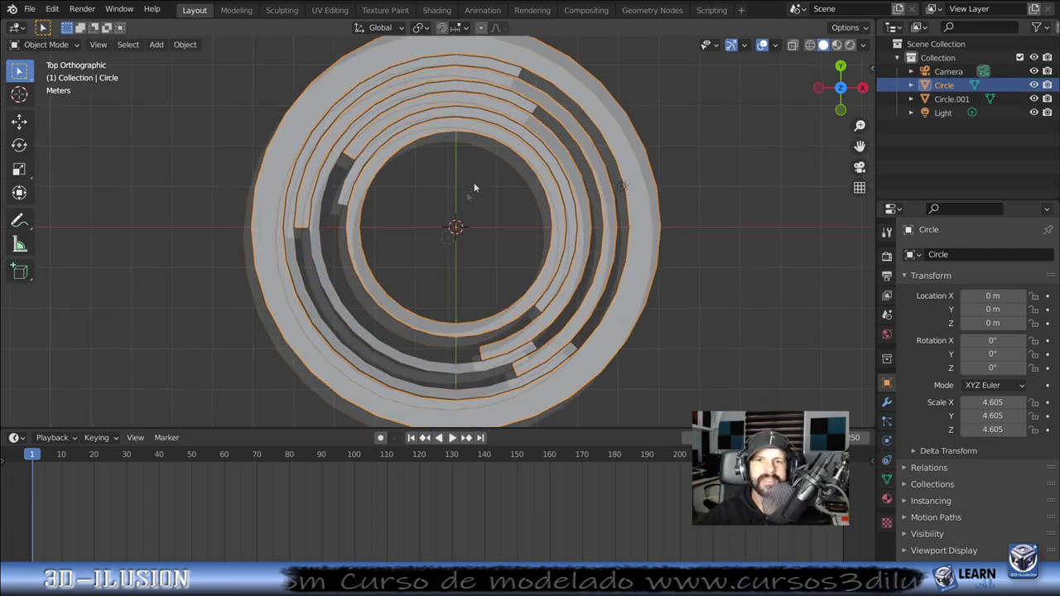
Step: Switch Circle into Edit Mode and back to Object Mode from the mode dropdown
click(43, 44)
click(47, 77)
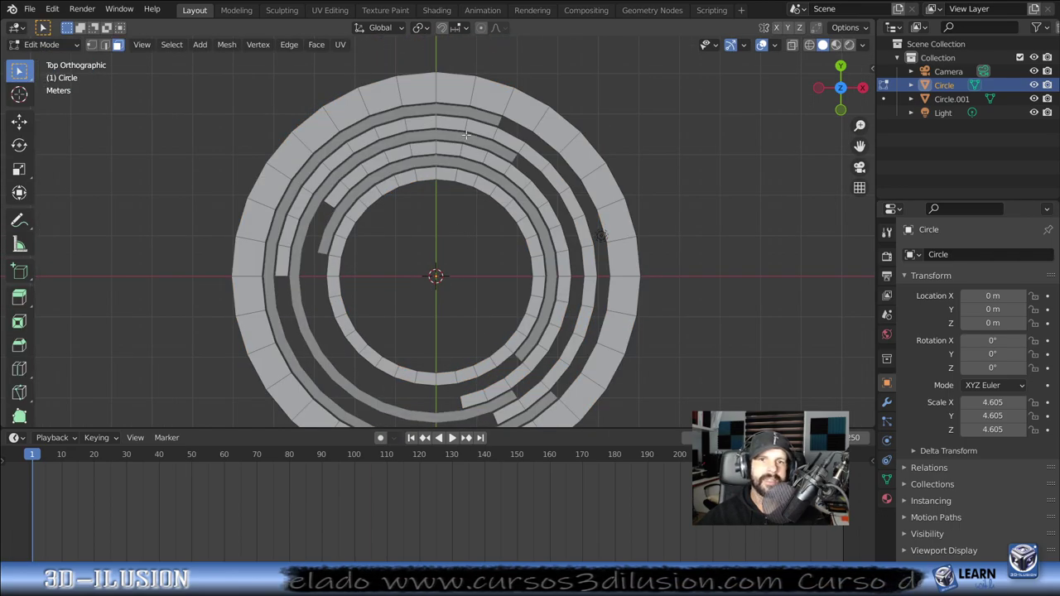
click(43, 44)
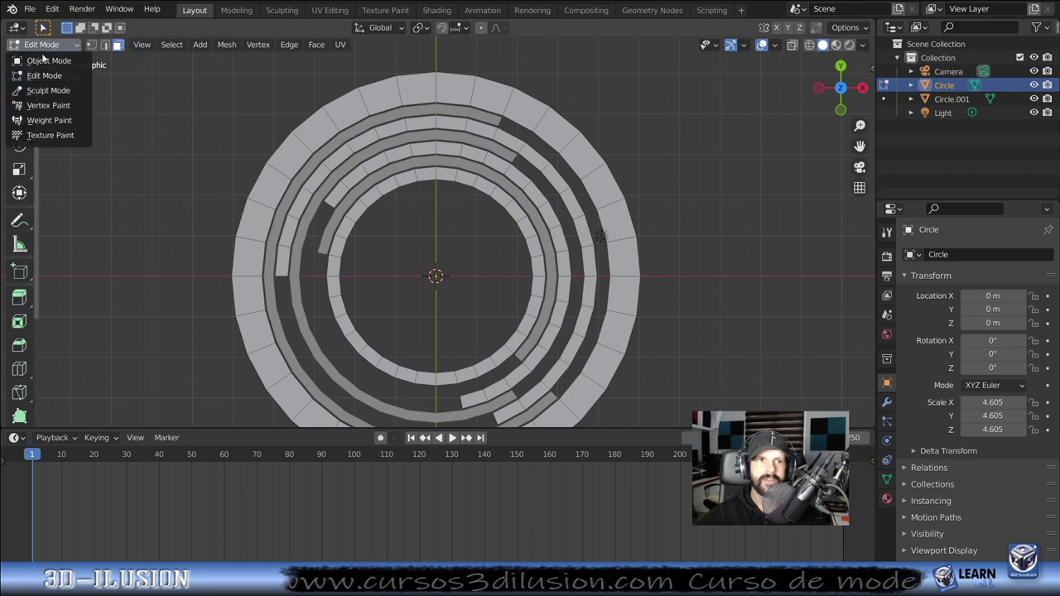
click(71, 64)
click(43, 45)
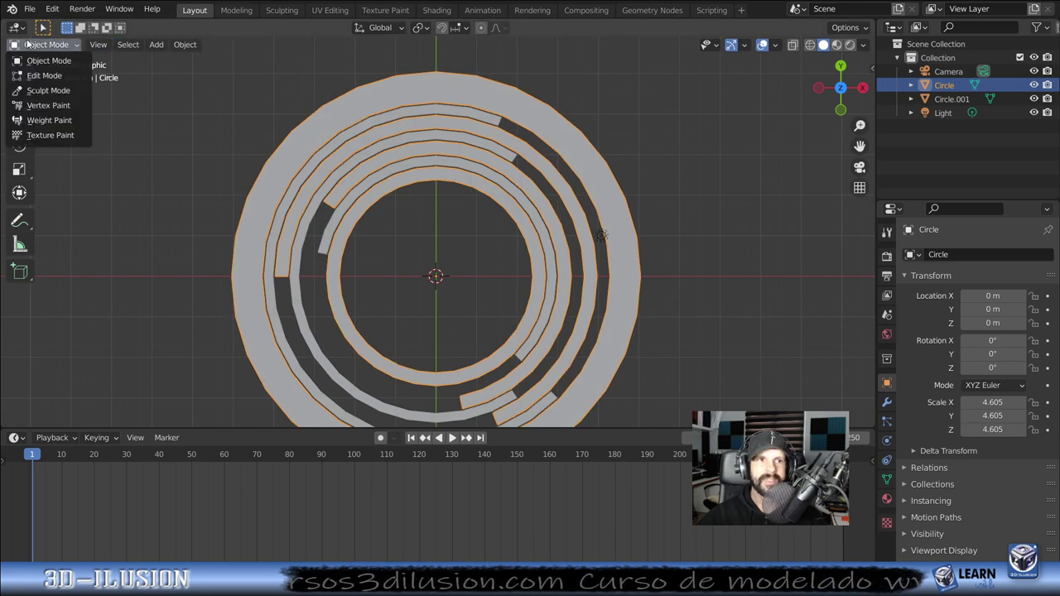
Step: In Edit Mode on Circle, delete an arc of faces from a ring strip
click(33, 76)
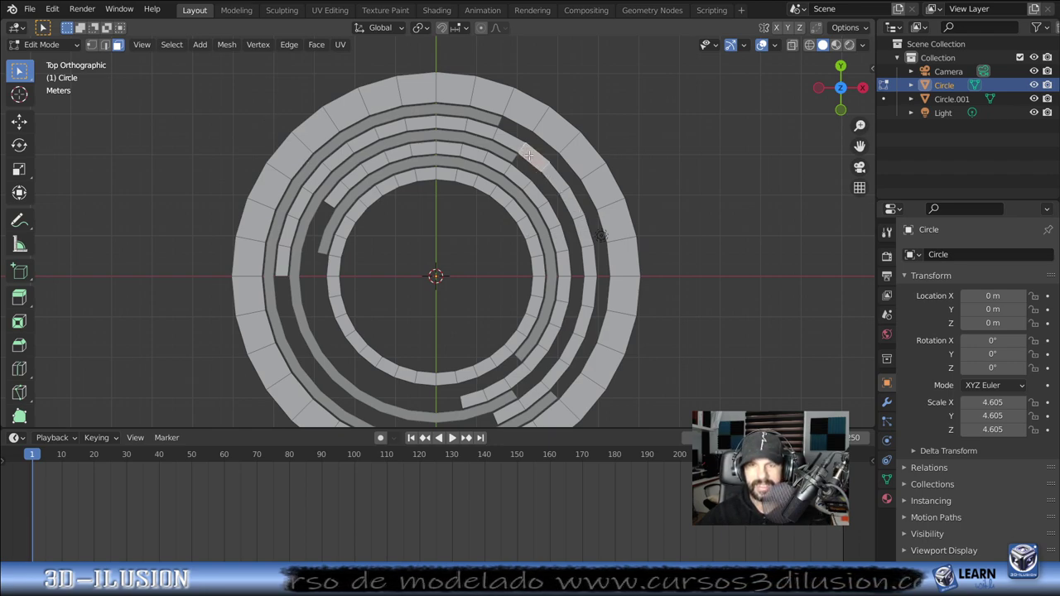
alt+click(529, 156)
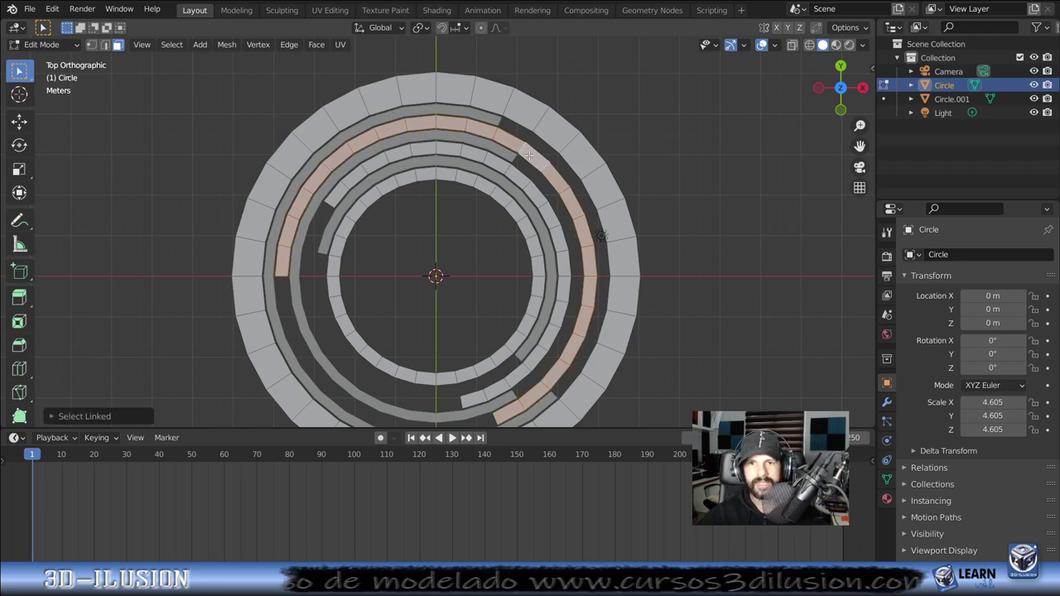
click(354, 330)
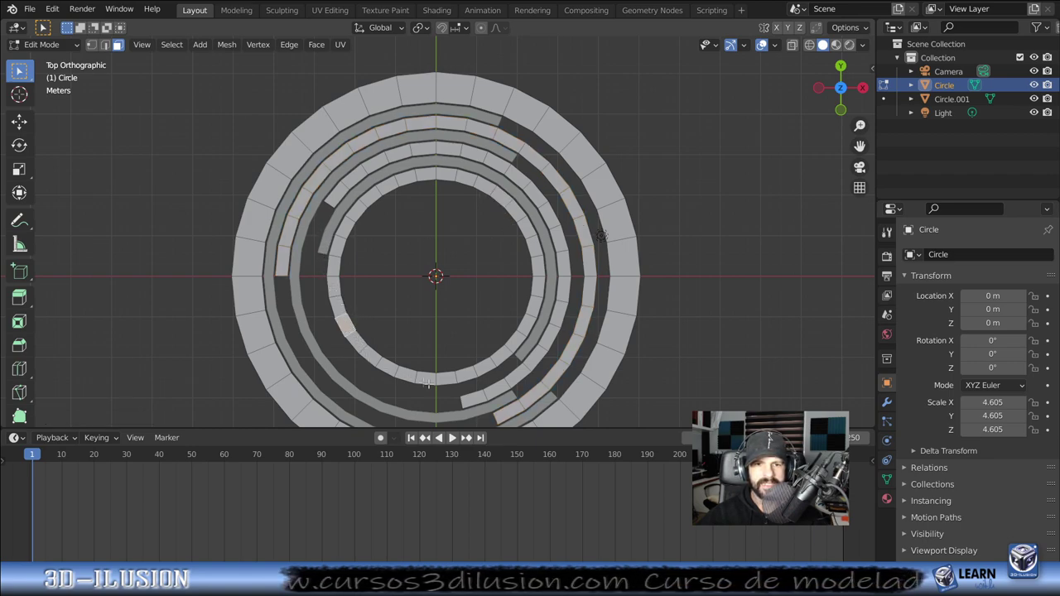
ctrl+click(459, 377)
key(x)
click(459, 377)
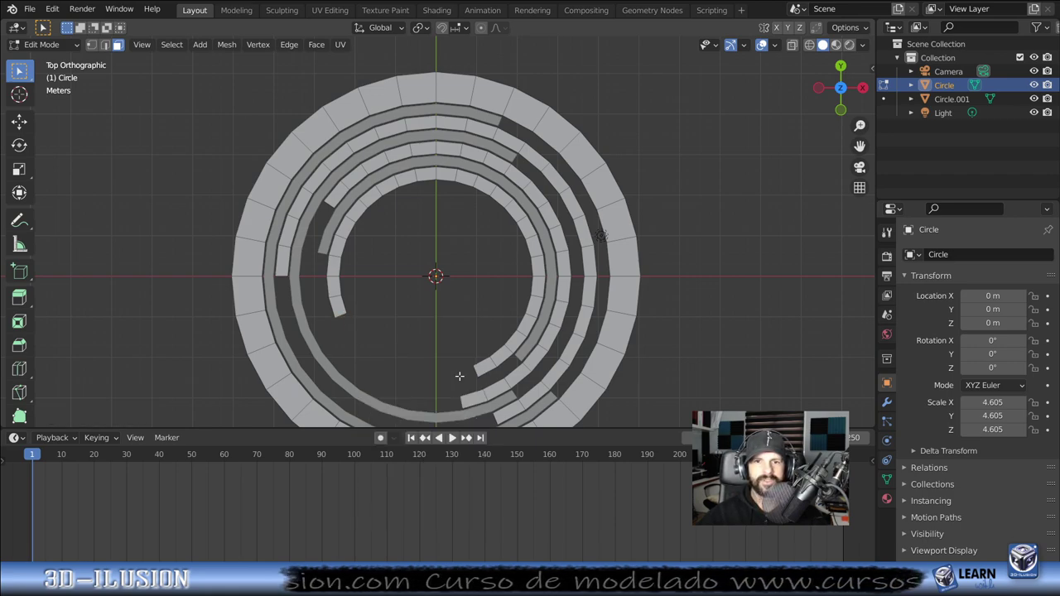
Step: Select three inner arc strips with Select Linked and separate them into a new object
click(501, 141)
key(ctrl+l)
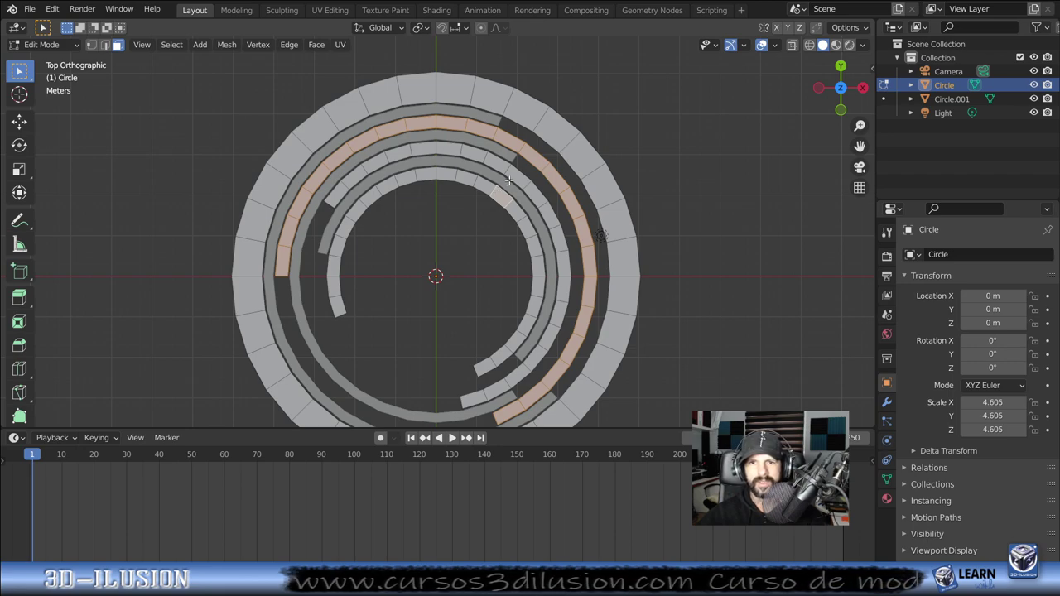
shift+click(512, 170)
key(ctrl+l)
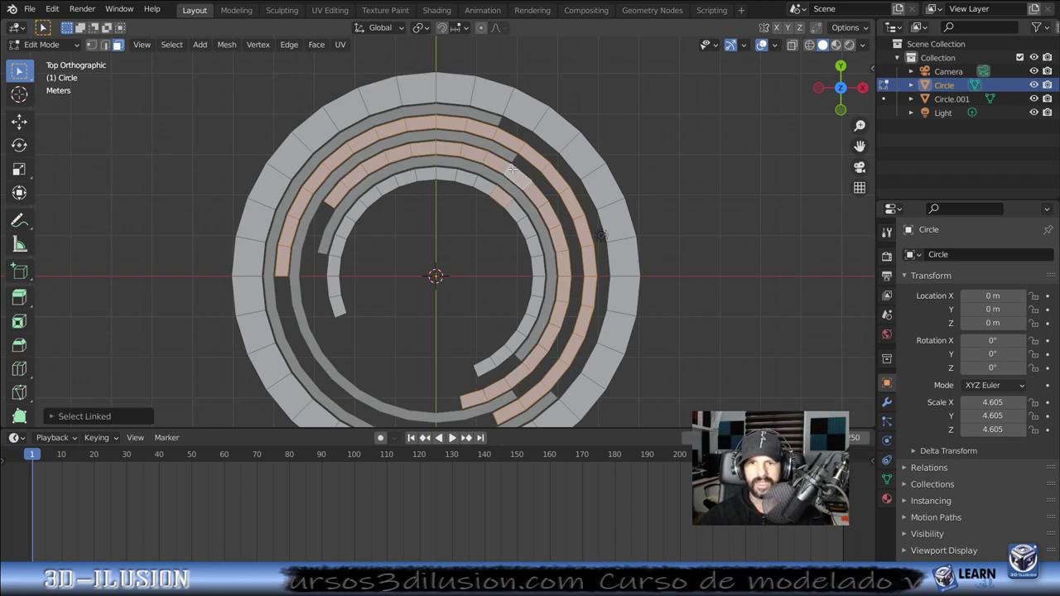
shift+click(480, 184)
key(ctrl+l)
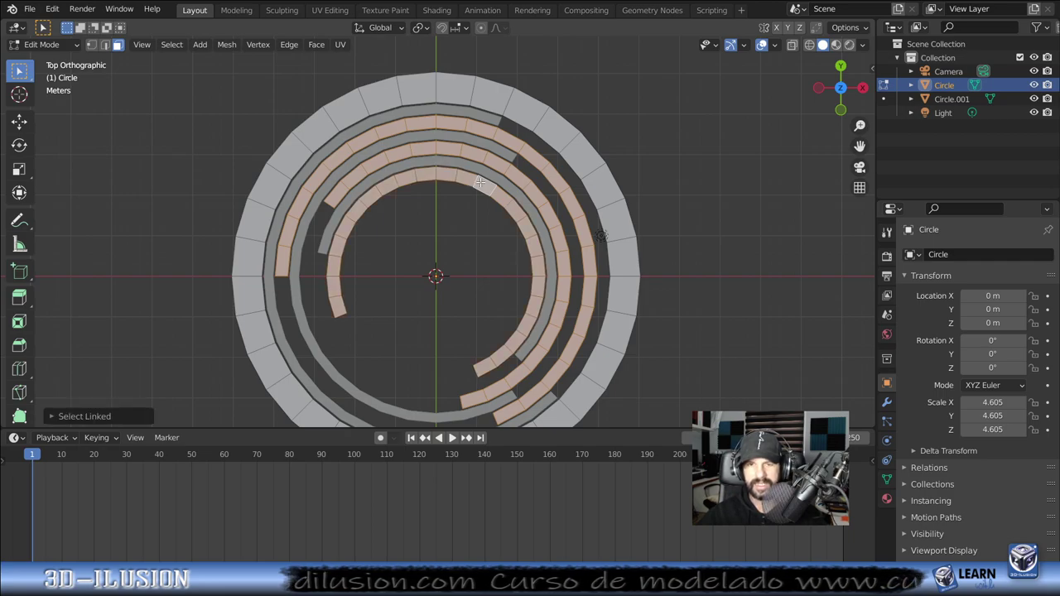
scroll(487, 193, down, 1)
key(p)
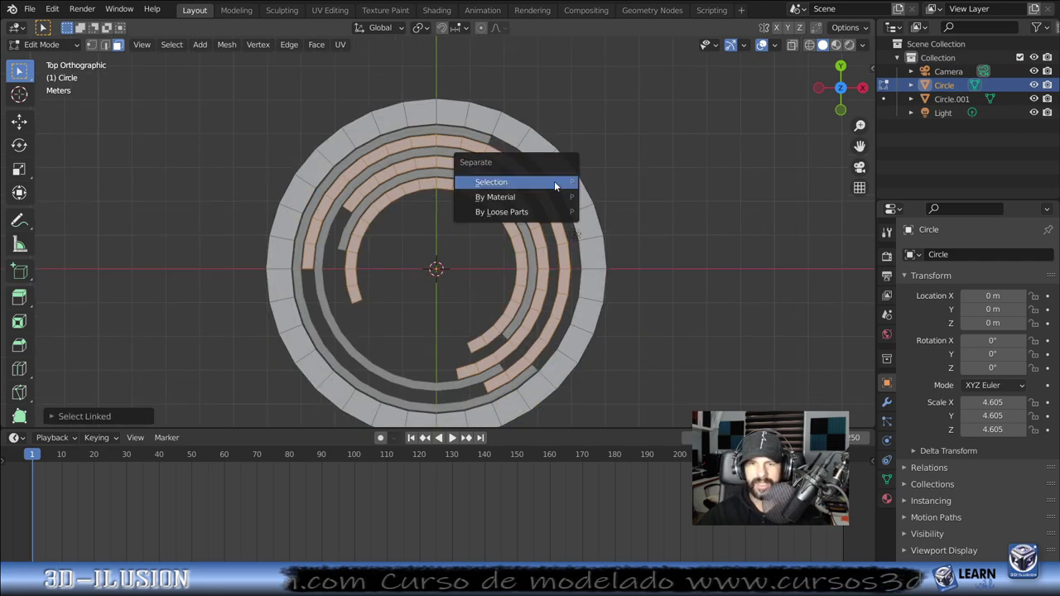
click(554, 182)
Step: Return to Object Mode, select Circle.002 and view the rings in perspective
key(Tab)
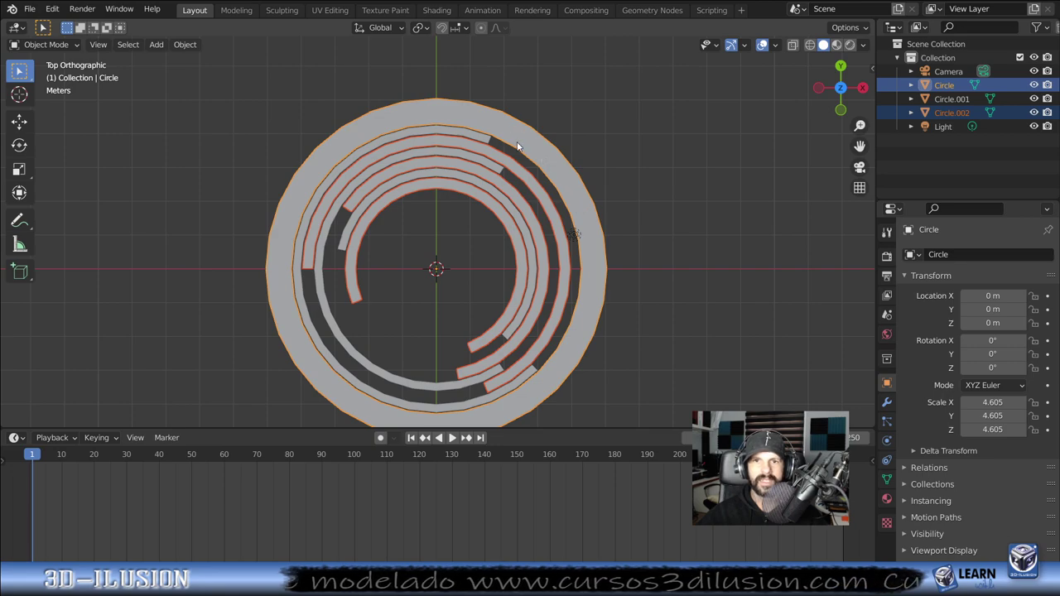
click(466, 132)
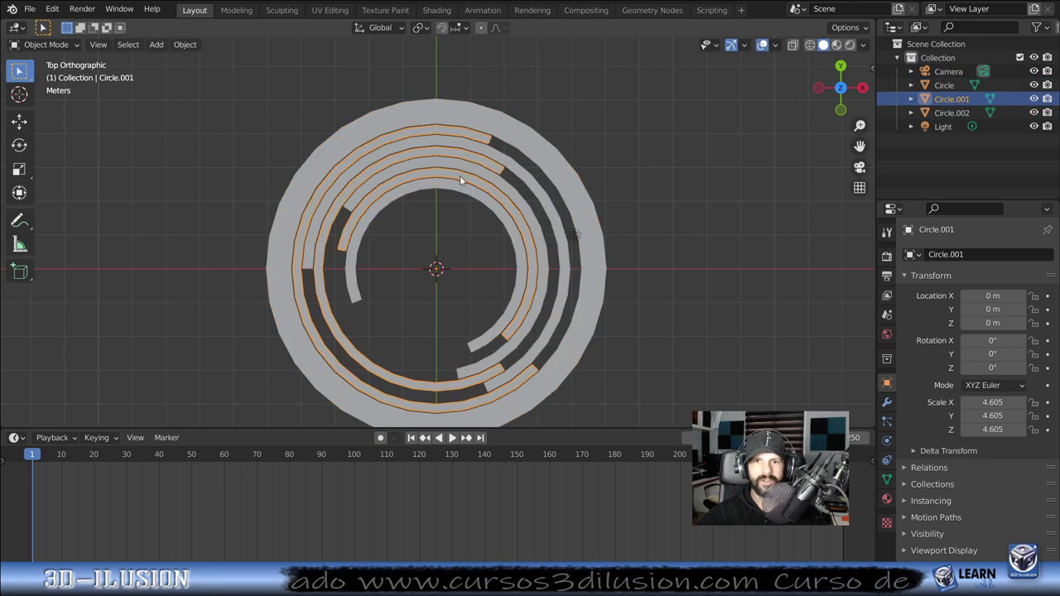
click(498, 162)
scroll(481, 260, down, 3)
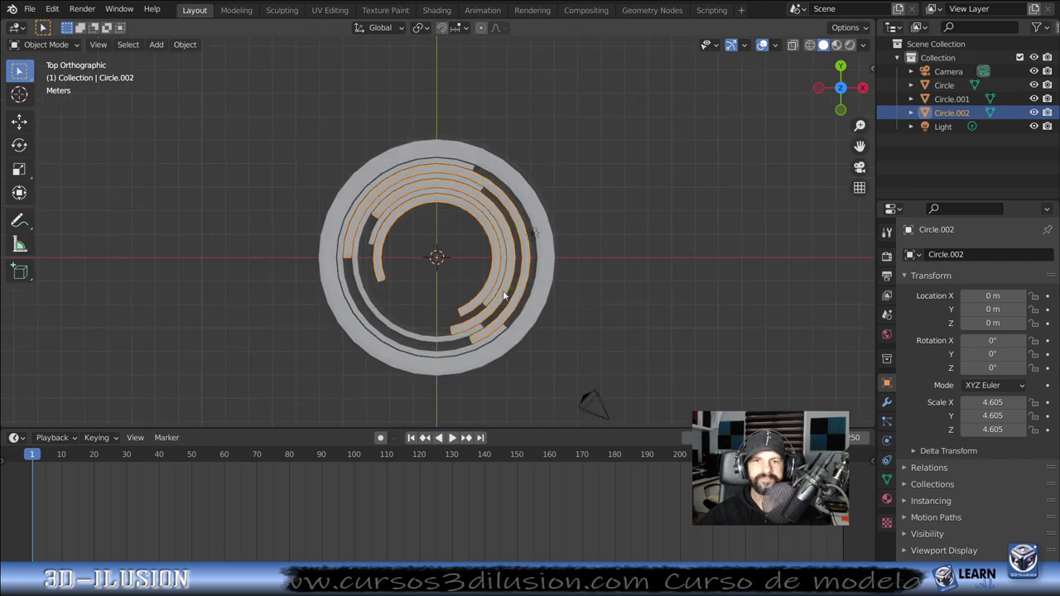
shift+middle_drag(502, 296, 545, 243)
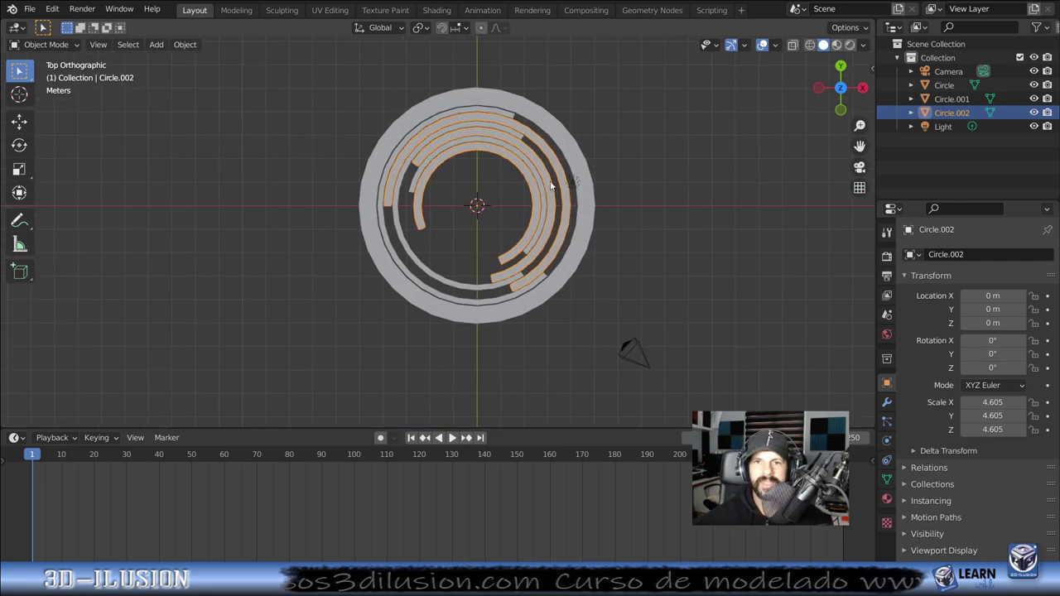
mouse_move(546, 214)
middle_down()
mouse_move(495, 128)
mouse_move(494, 155)
middle_up()
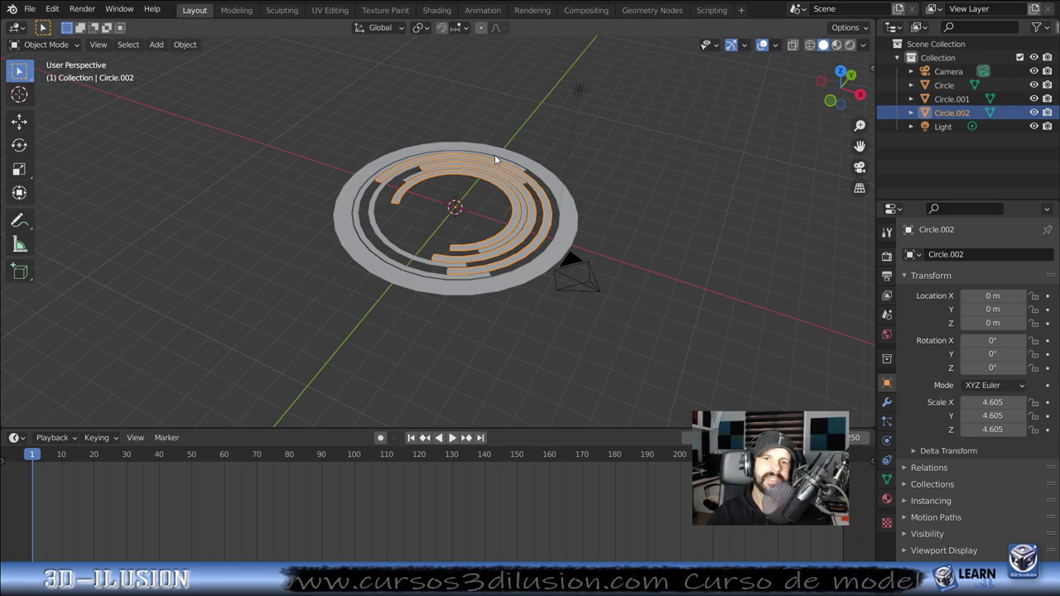
scroll(428, 132, up, 2)
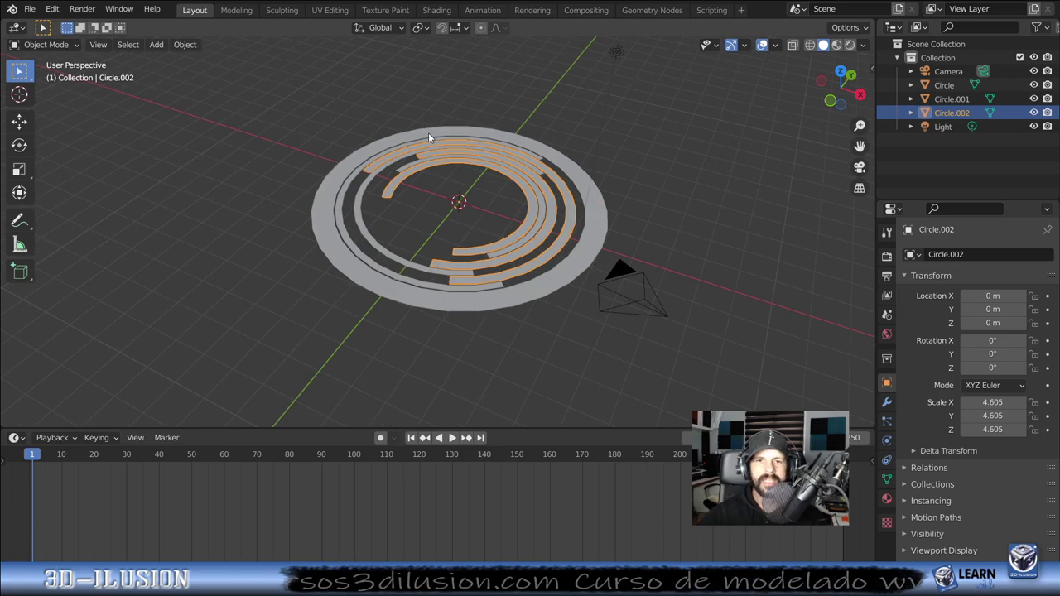
Step: Raise Circle.002 about 1.19 m along Z, redoing the first attempt
key(g)
key(z)
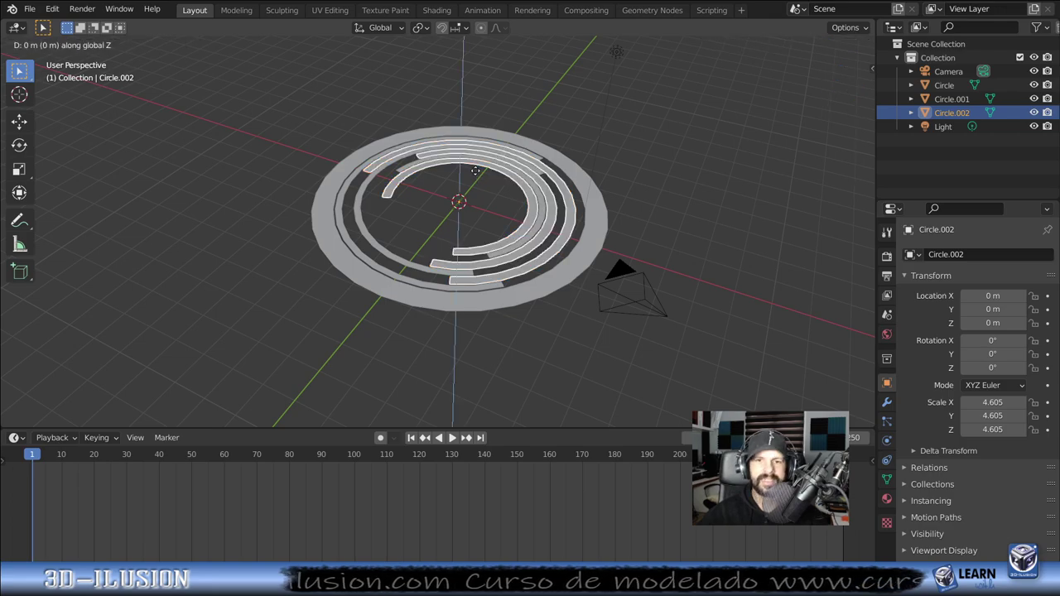
click(484, 149)
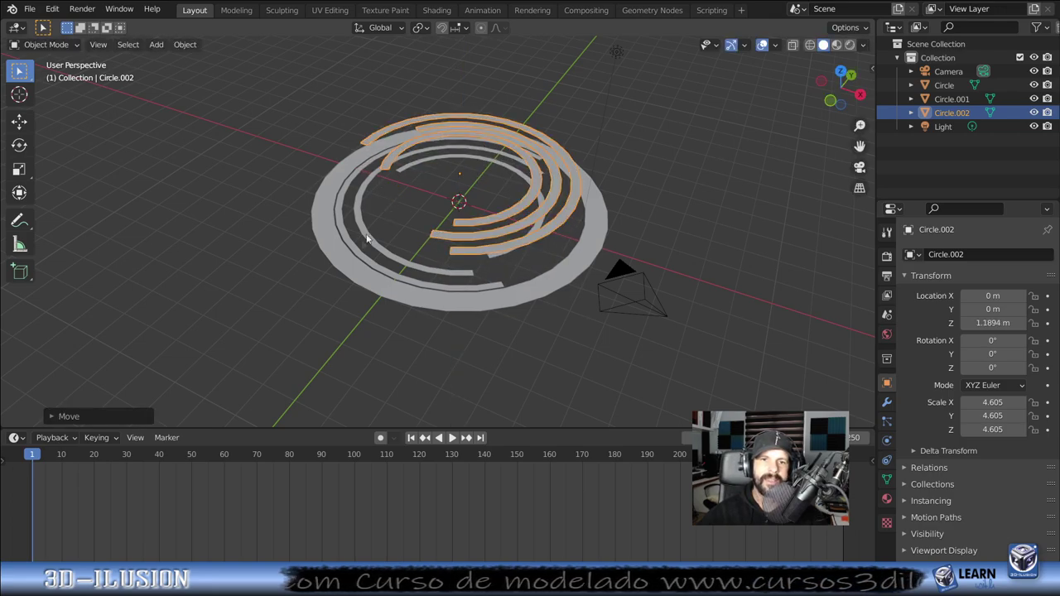
key(ctrl+z)
scroll(525, 184, down, 1)
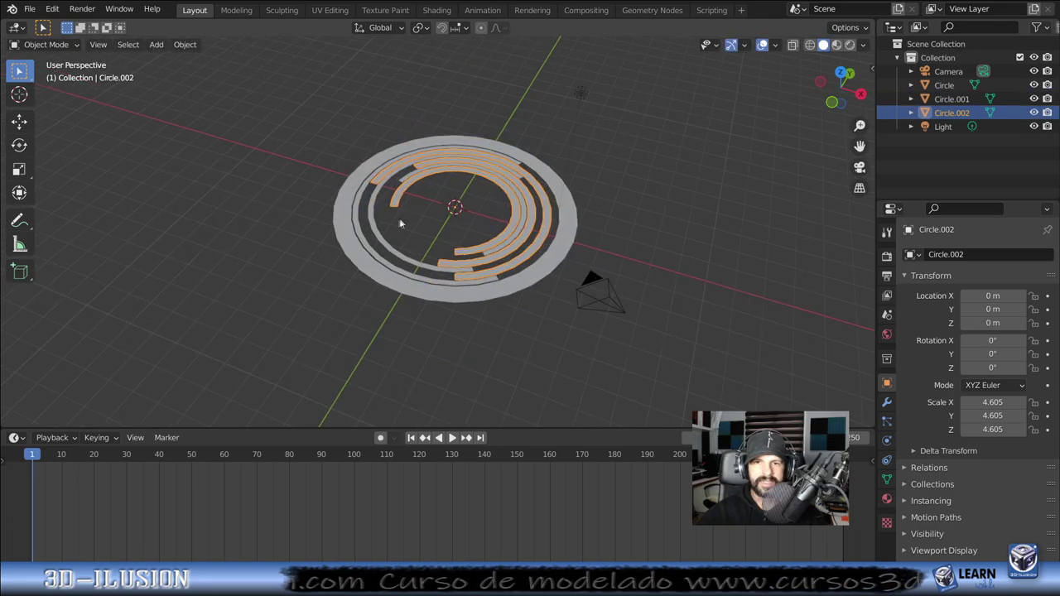
click(510, 169)
click(533, 185)
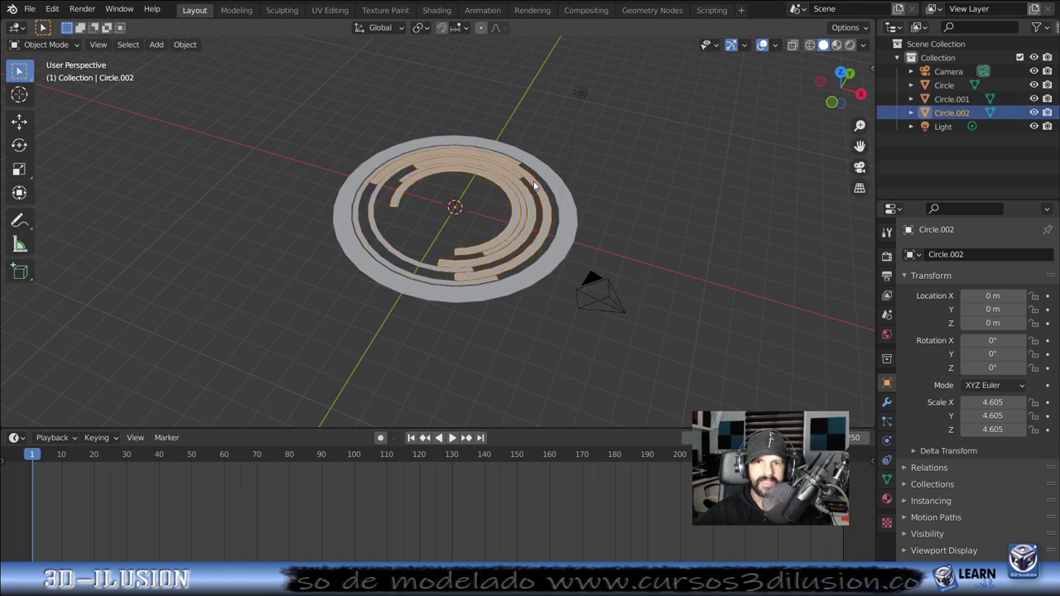
key(g)
key(z)
click(527, 159)
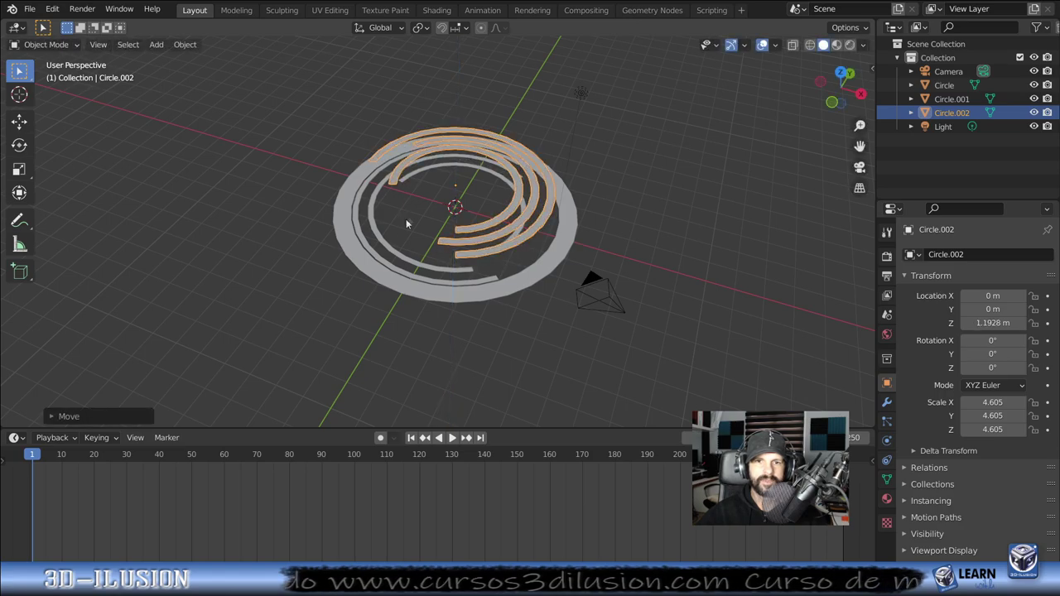
click(399, 258)
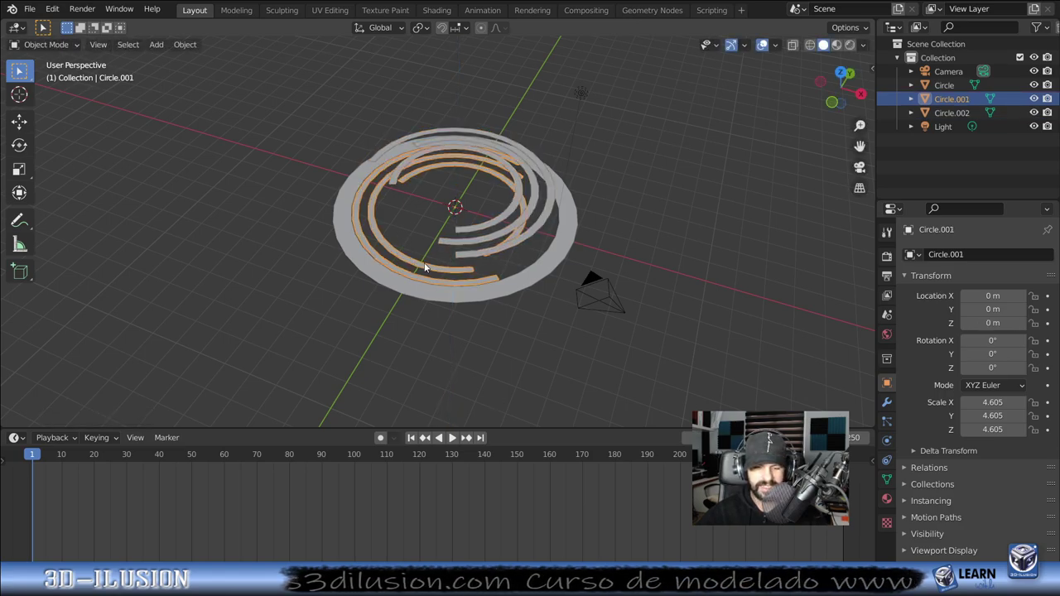
Step: Raise Circle.001 about 0.46 m along Z
key(g)
key(z)
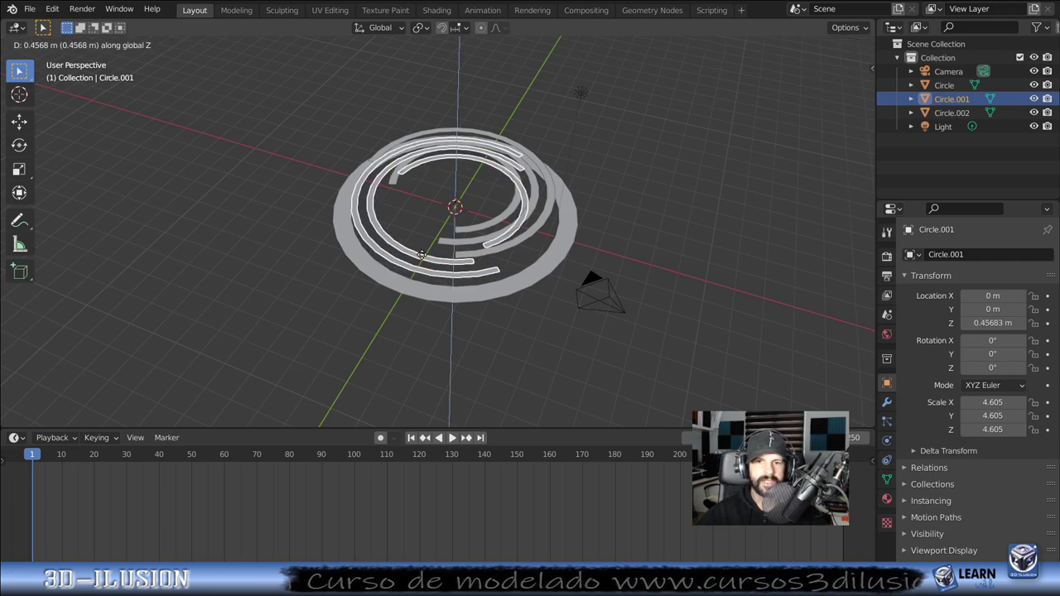
click(422, 255)
mouse_move(422, 255)
middle_down()
mouse_move(531, 294)
mouse_move(466, 164)
mouse_move(578, 279)
mouse_move(570, 155)
mouse_move(531, 203)
middle_up()
Step: Lower Circle.002 to about 0.56 m along Z and switch to top view
click(531, 203)
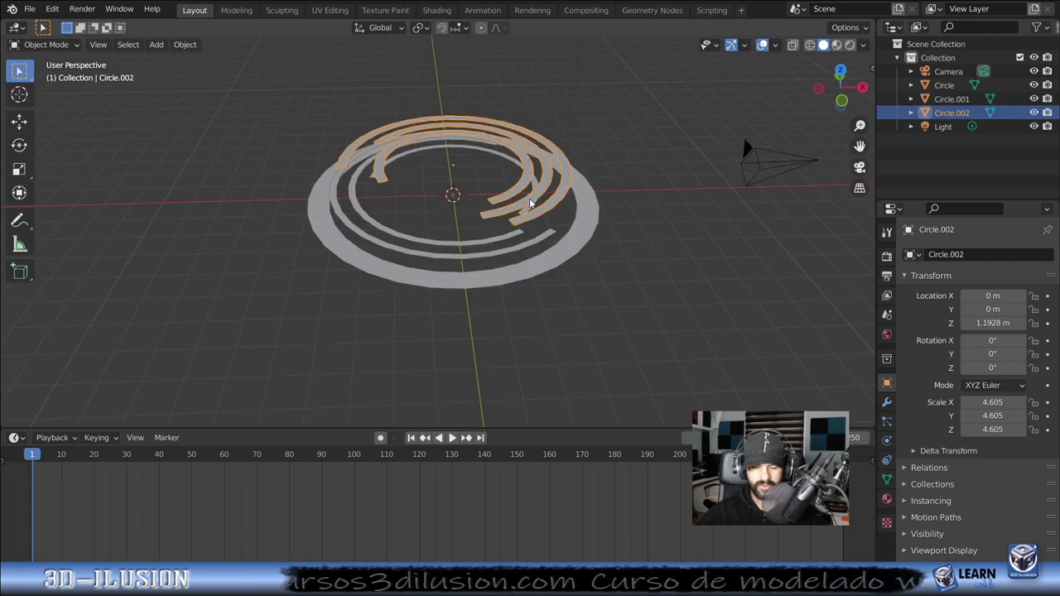
key(g)
key(z)
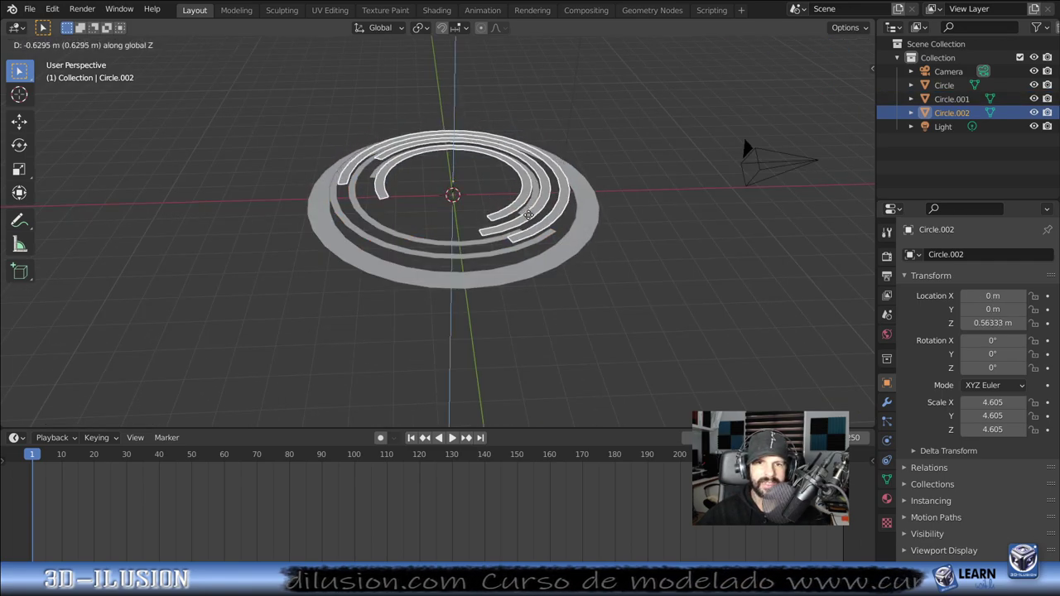
click(528, 215)
mouse_move(529, 214)
middle_down()
mouse_move(494, 306)
mouse_move(458, 244)
mouse_move(477, 217)
mouse_move(498, 259)
middle_up()
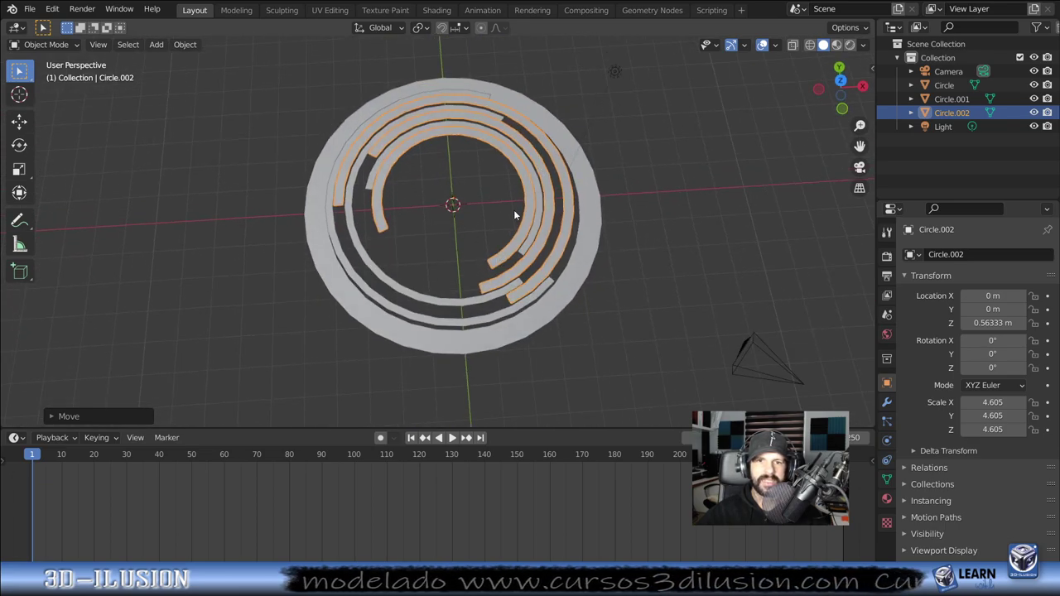
key(KP_7)
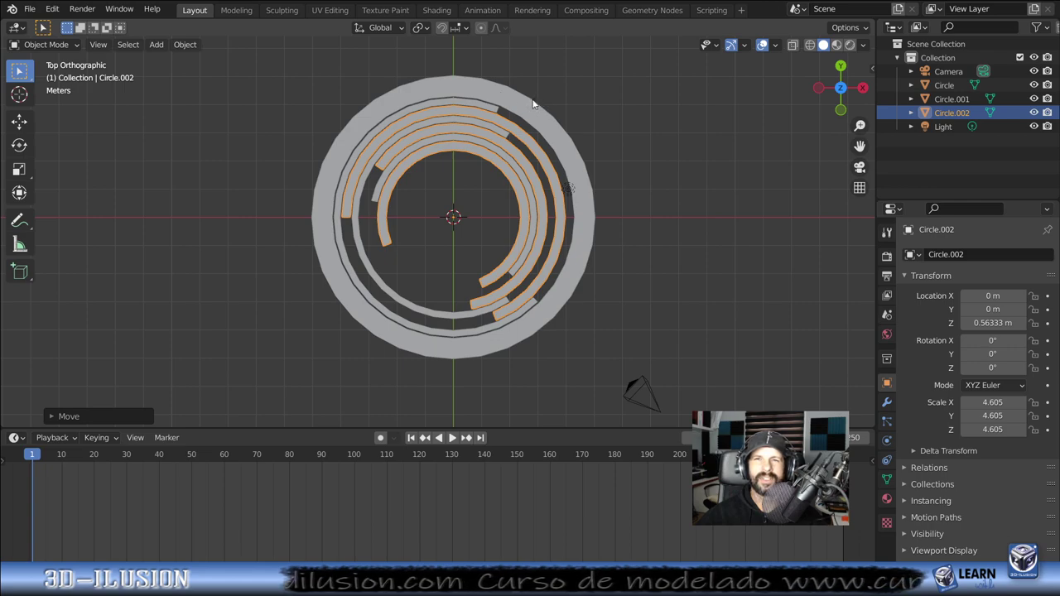
click(594, 238)
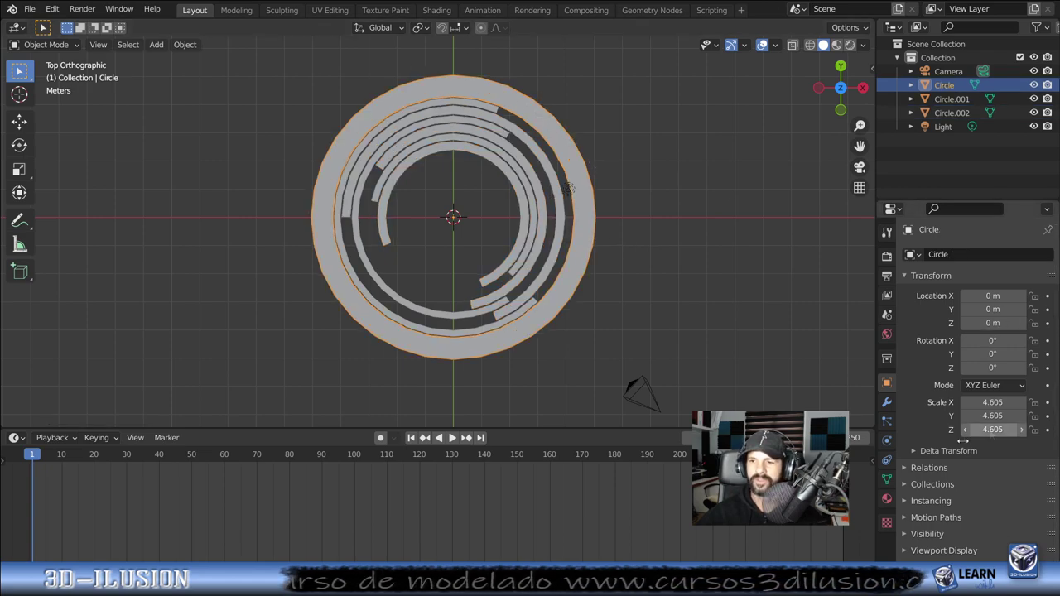
Step: Add a level-2 Subdivision Surface modifier to the outer ring Circle using Ctrl+2
click(888, 403)
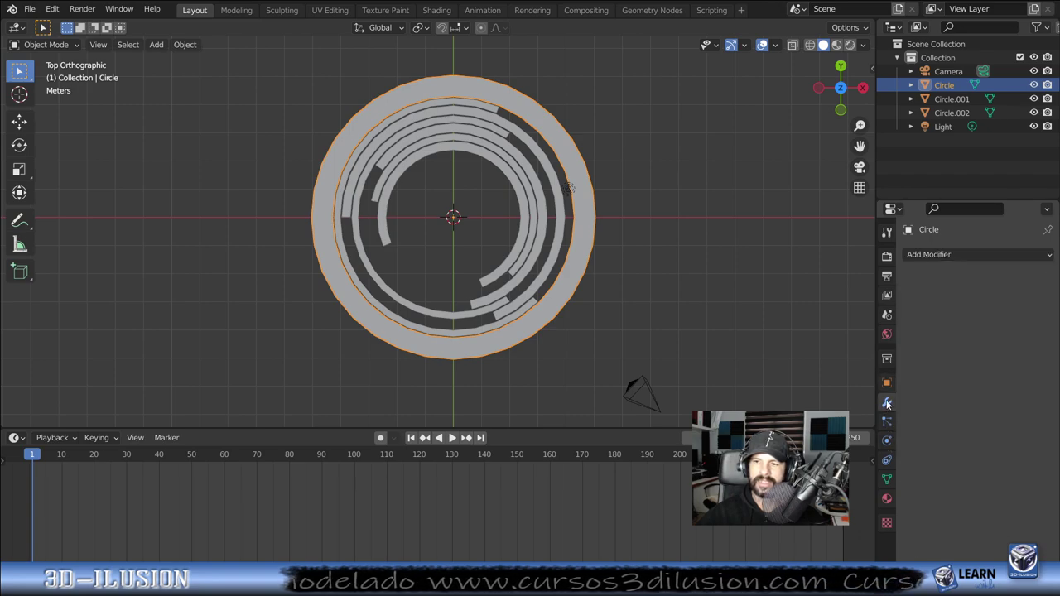
click(945, 256)
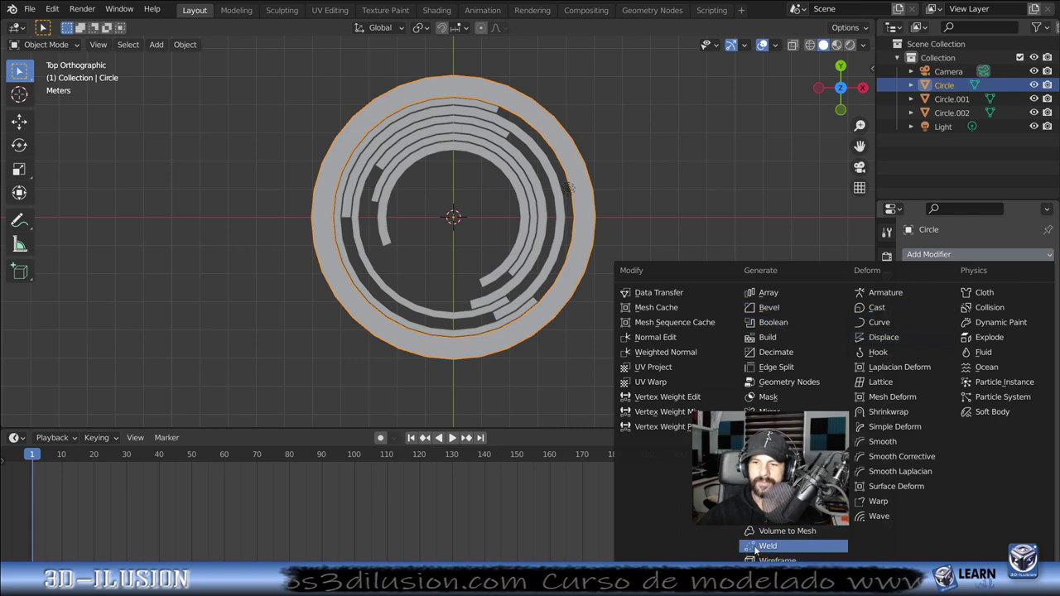
key(ctrl+2)
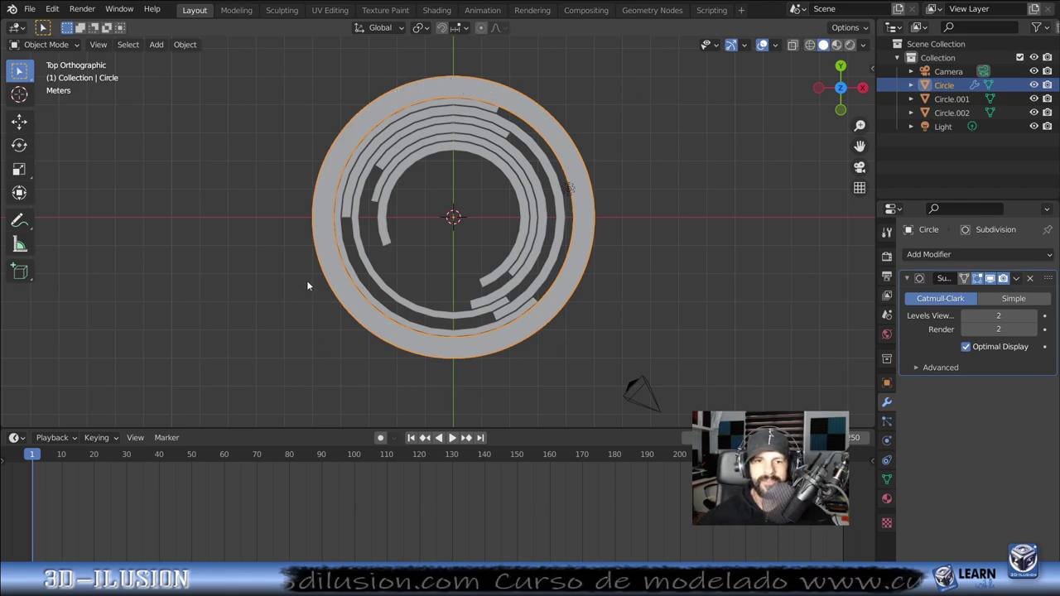
scroll(452, 263, up, 1)
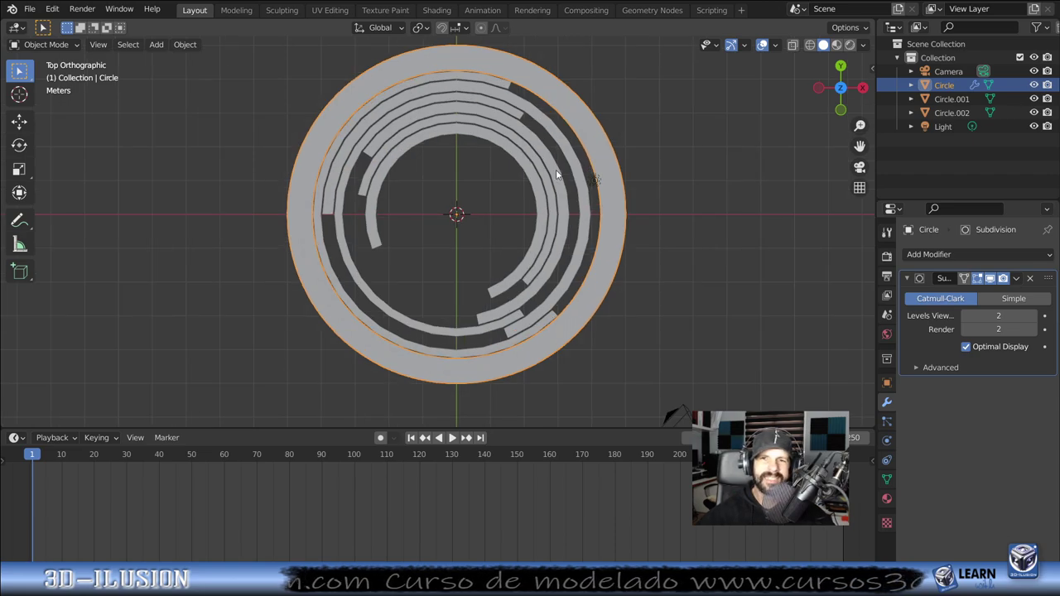
click(568, 174)
scroll(567, 173, down, 1)
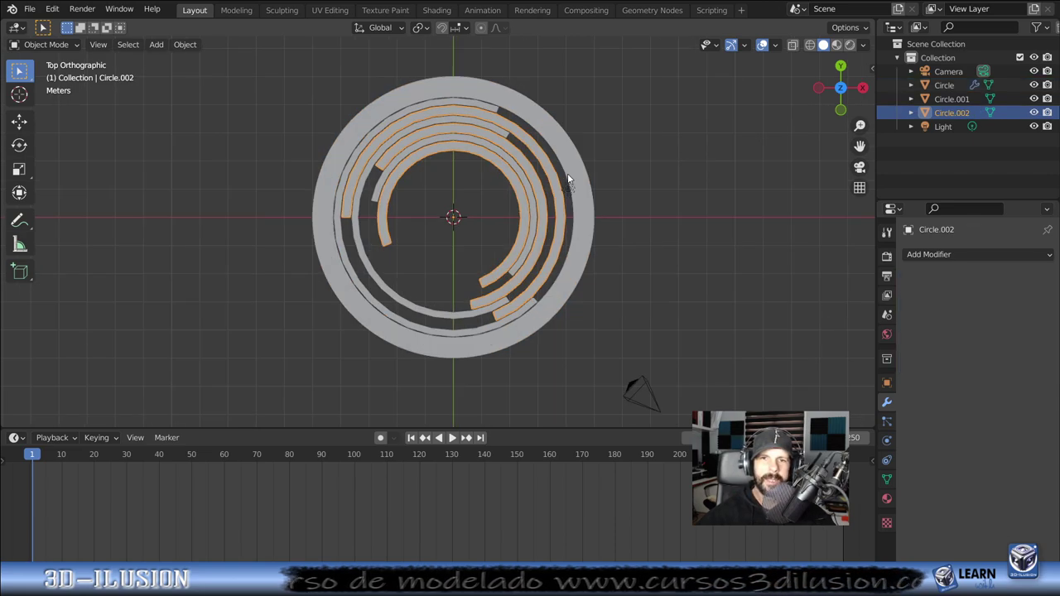
Step: Rotate Circle.001 around Z to stagger its gaps, enlarge the timeline, and view from top
click(472, 107)
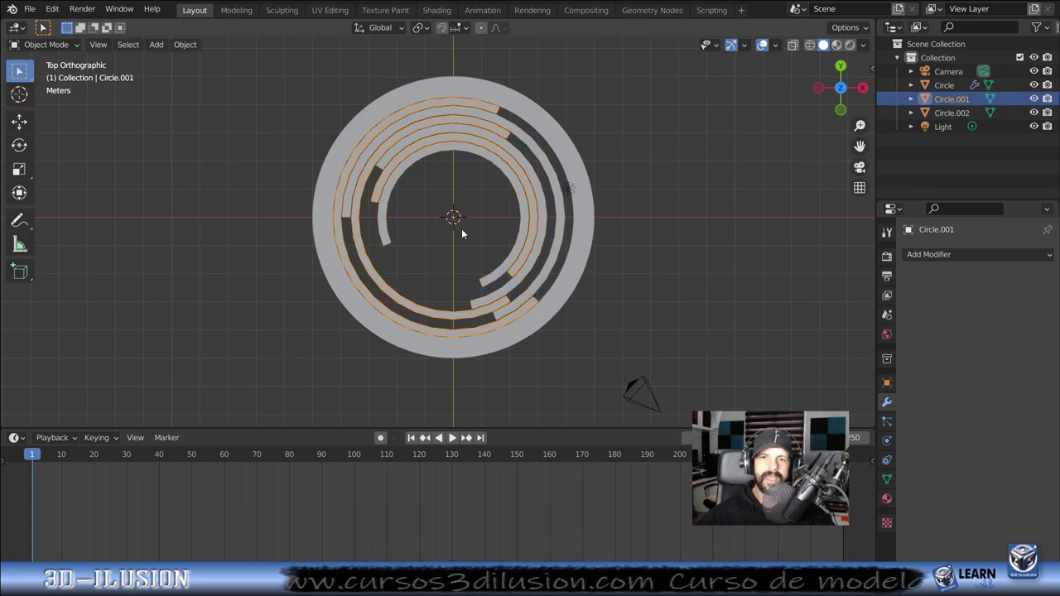
middle_drag(519, 329, 592, 172)
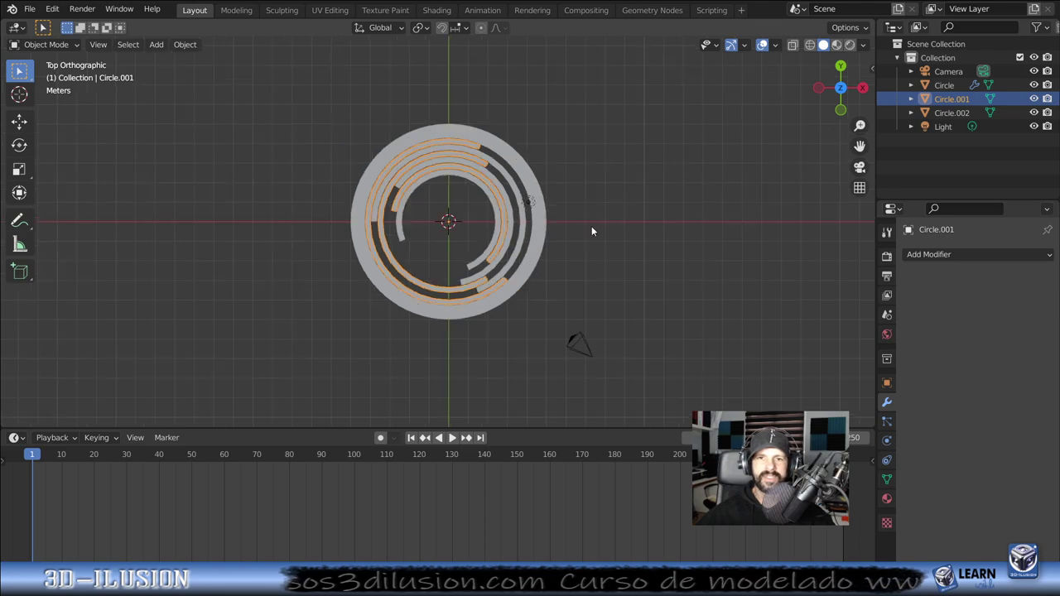
key(r)
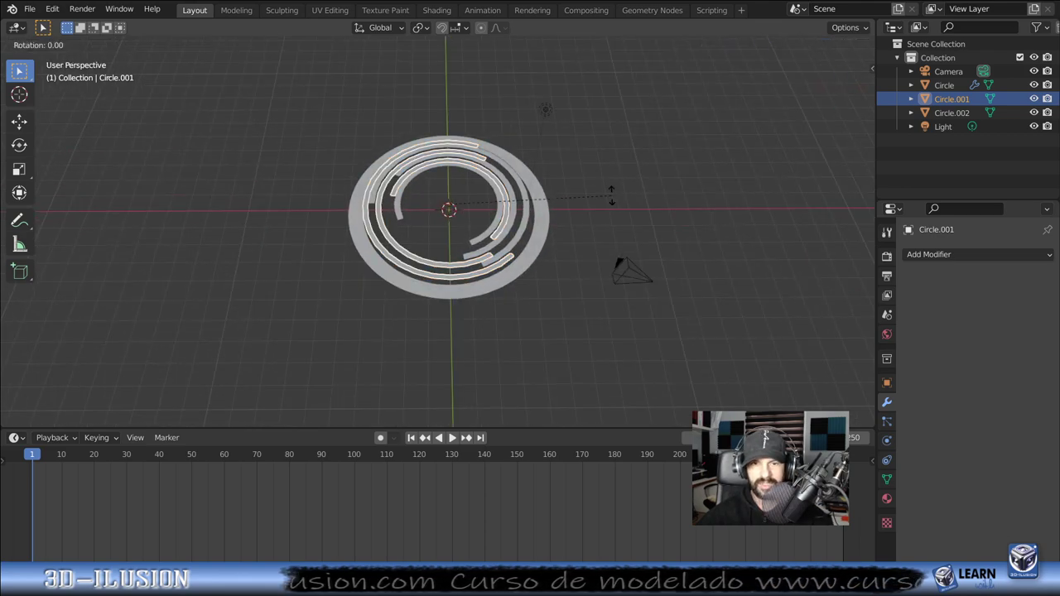
key(z)
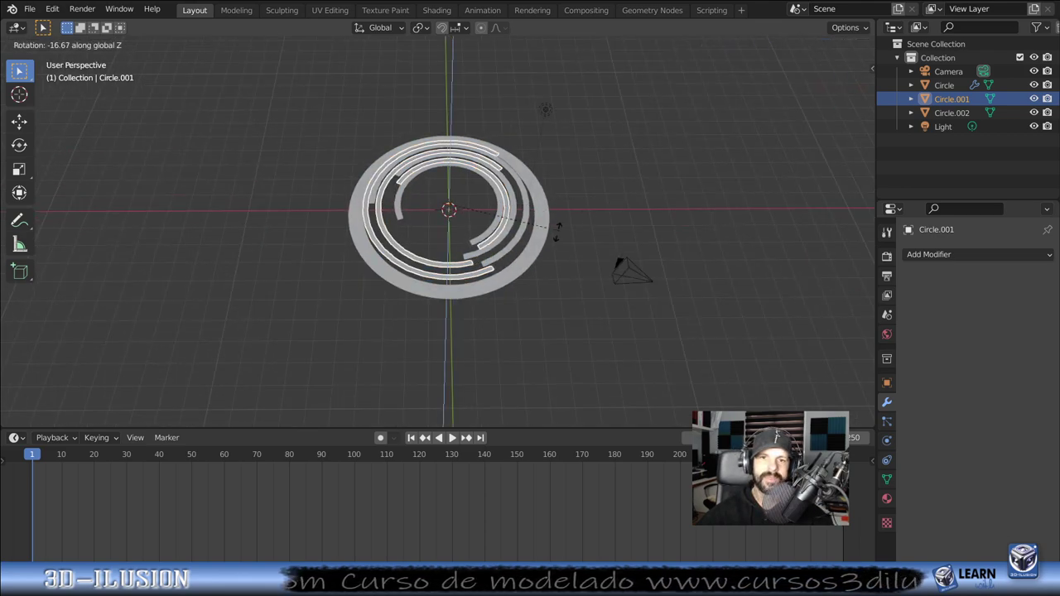
click(462, 256)
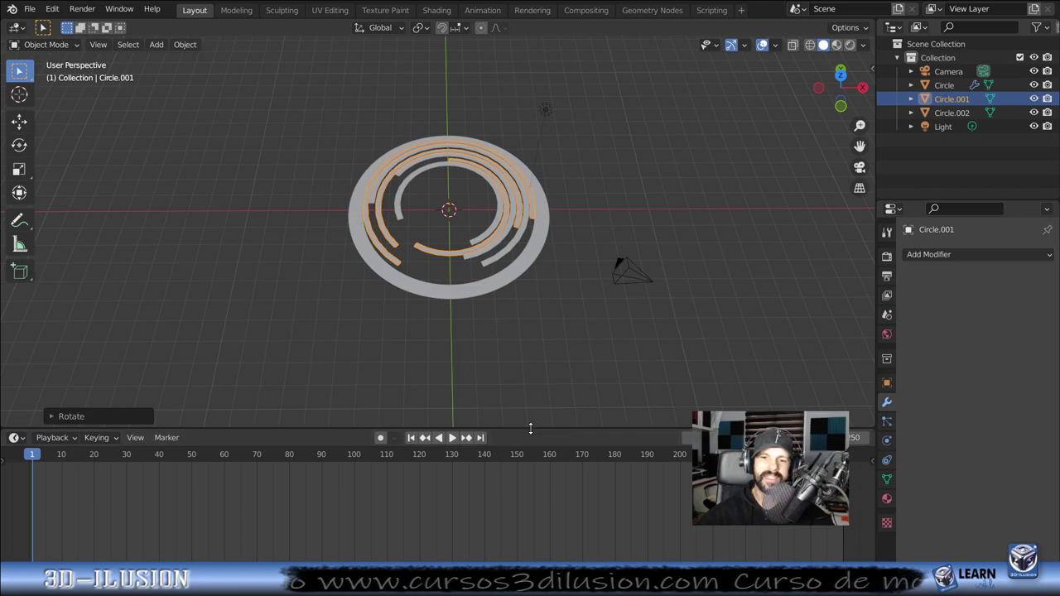
drag(530, 429, 540, 411)
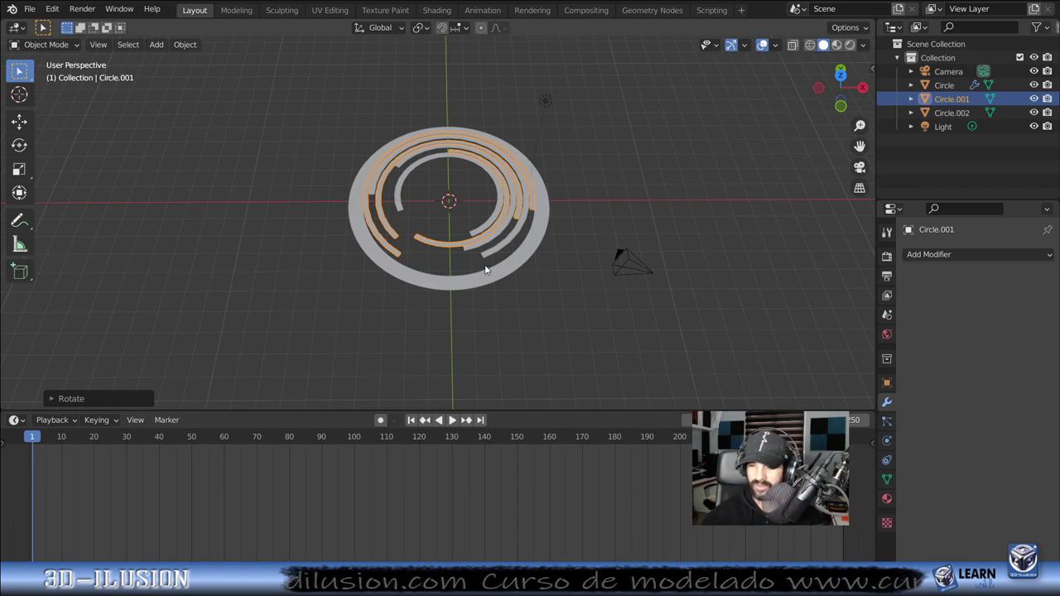
key(KP_7)
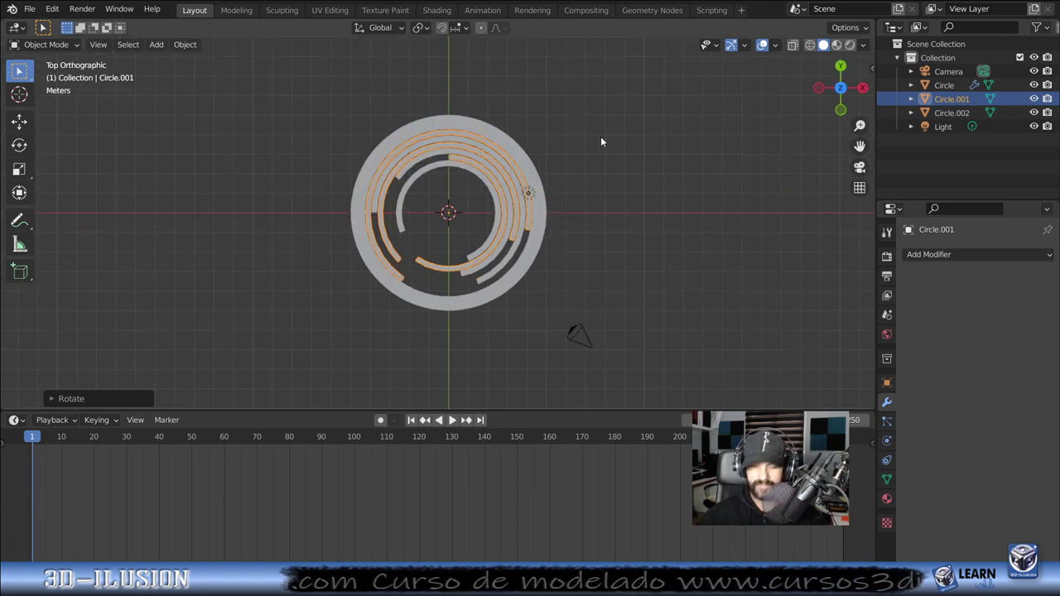
Step: Insert a rotation keyframe for Circle.001 at frame 1 and set the current frame to 150
key(i)
click(600, 136)
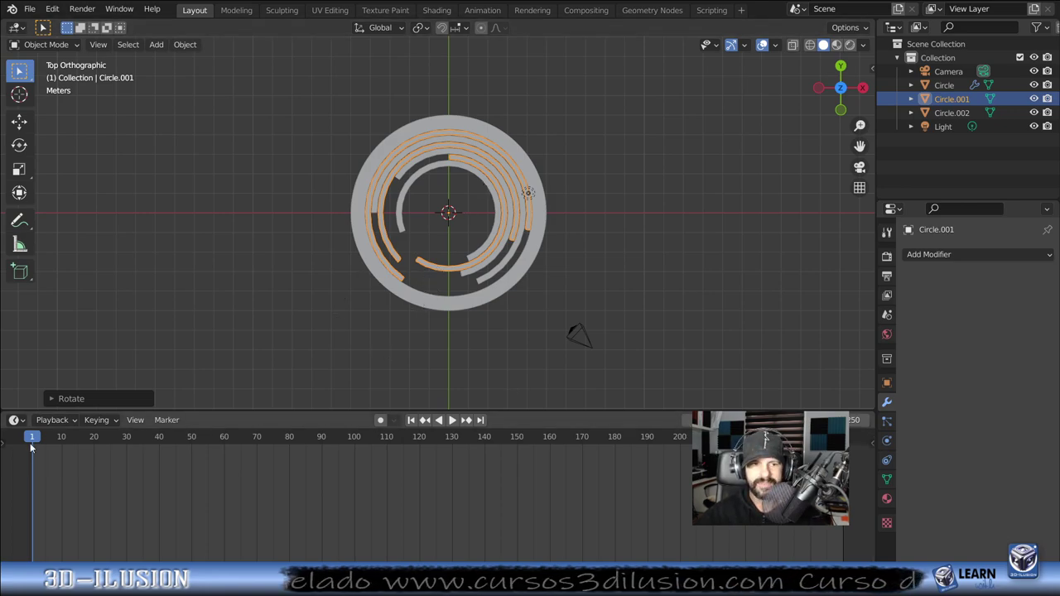
key(i)
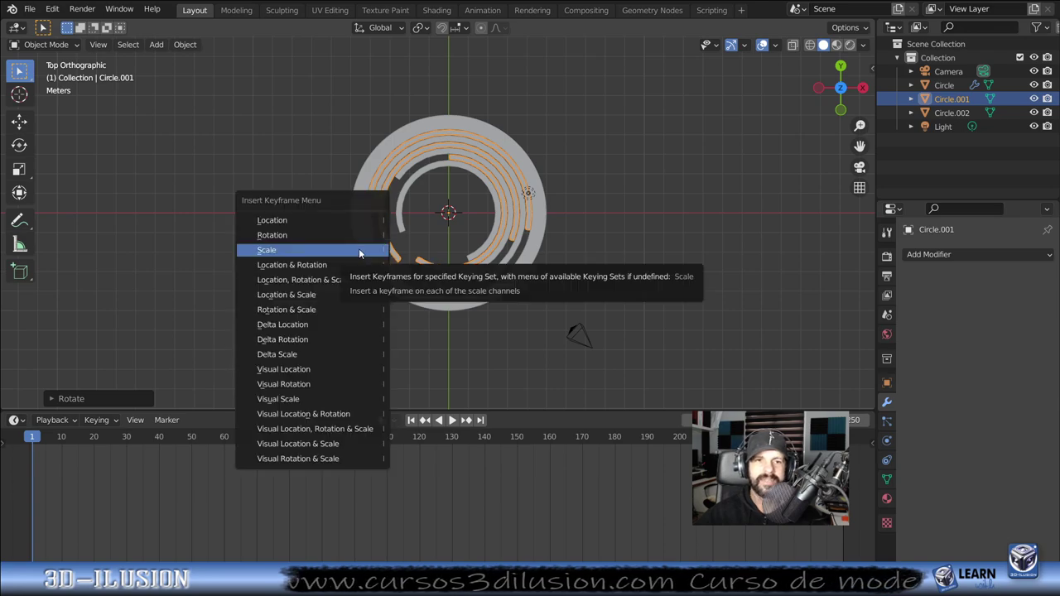
click(276, 238)
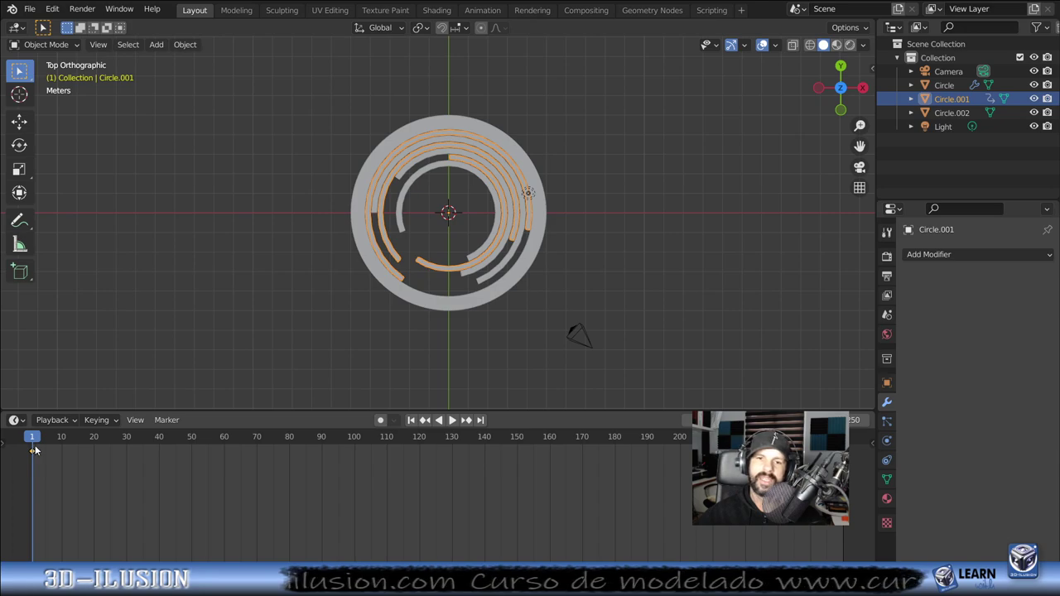
key(space)
key(space)
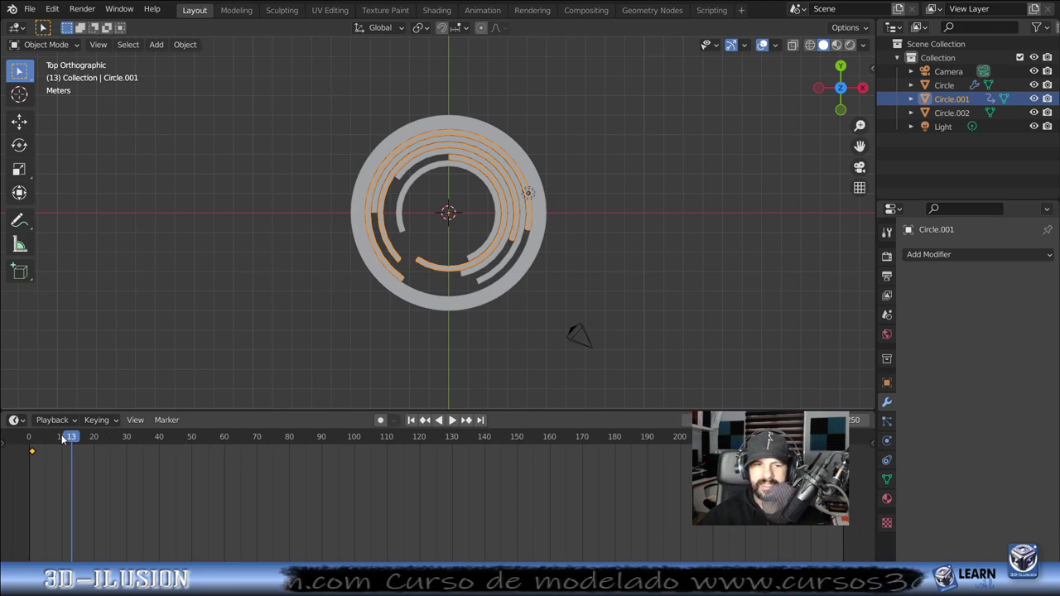
click(520, 442)
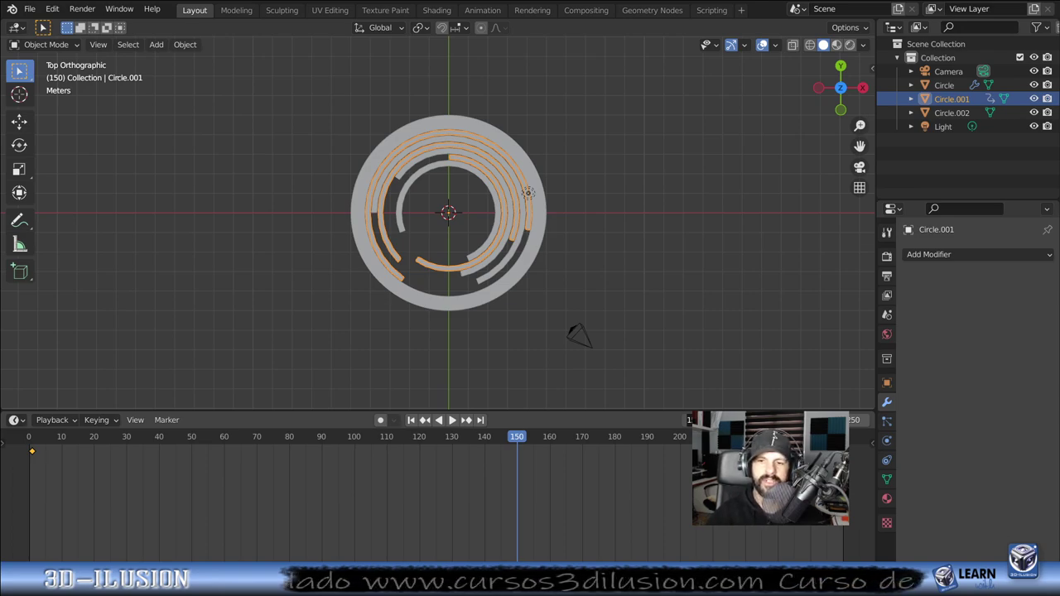
click(354, 437)
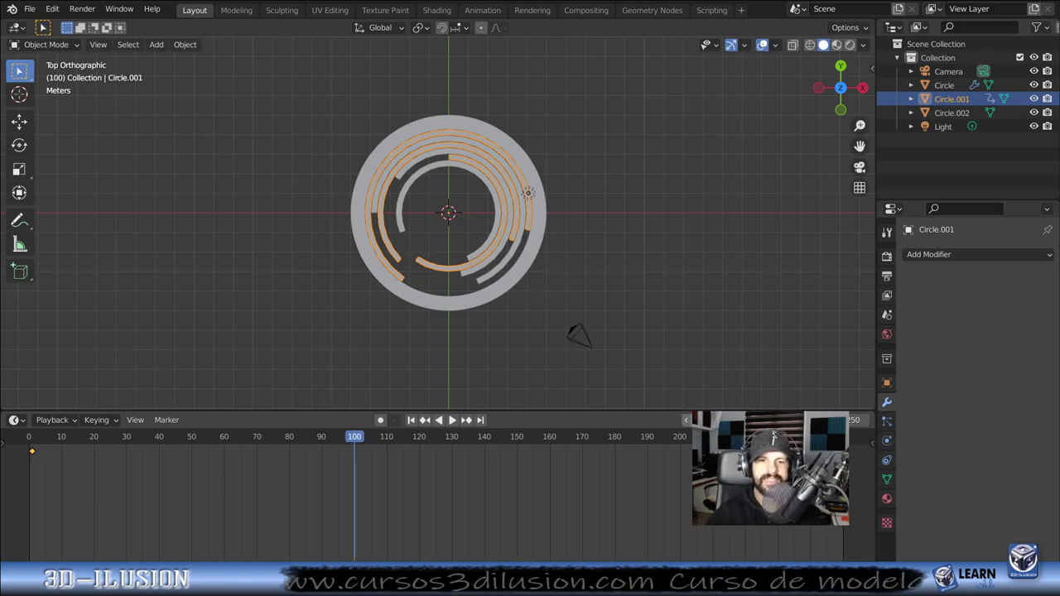
click(516, 437)
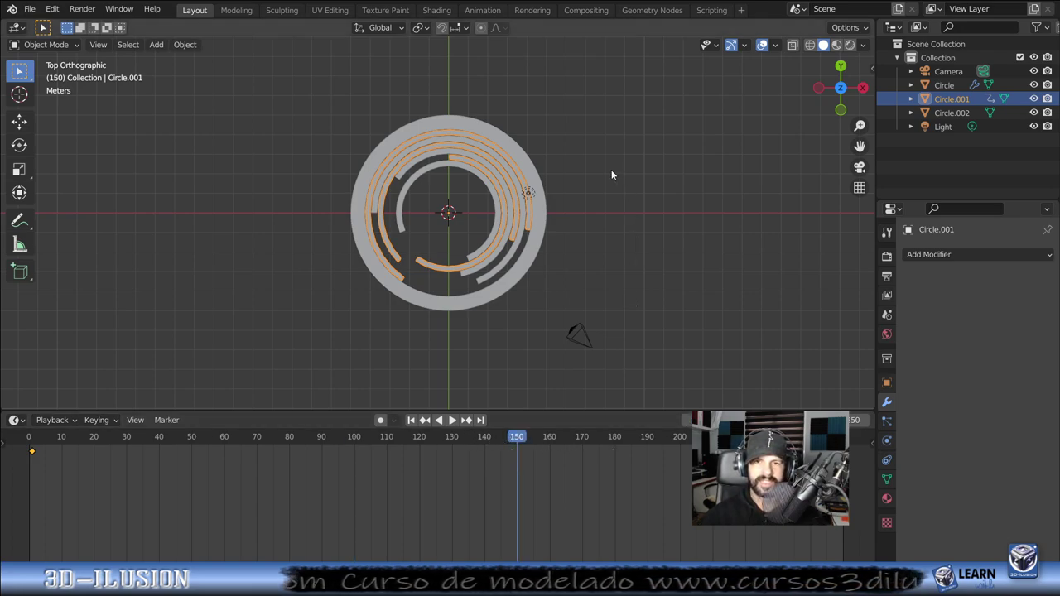
Step: Rotate Circle.001 about -30° around Z, keyframe rotation at frame 150, and play from frame 1
middle_drag(654, 268, 647, 194)
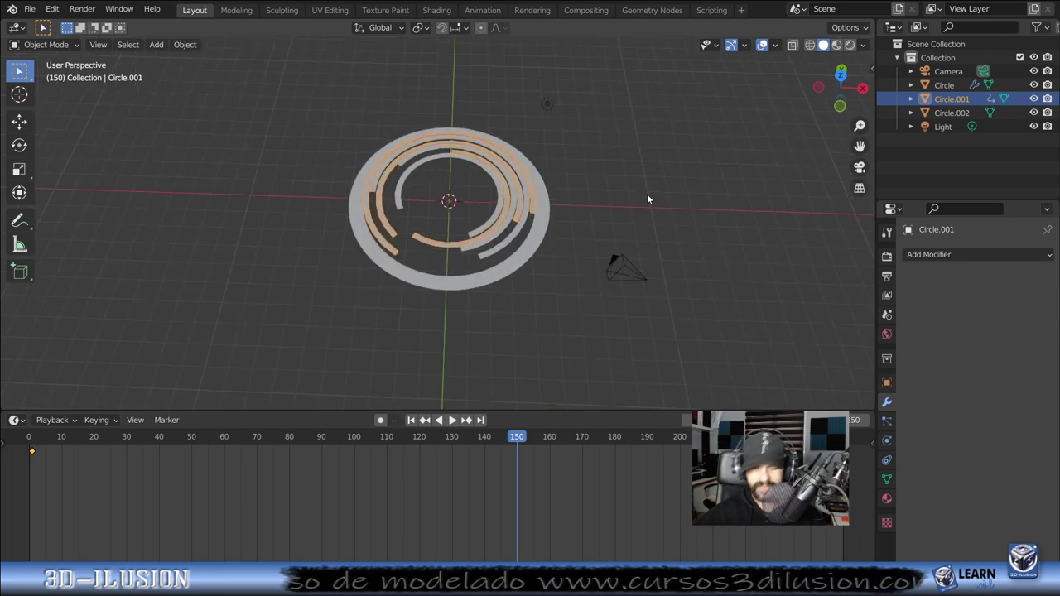
key(r)
key(z)
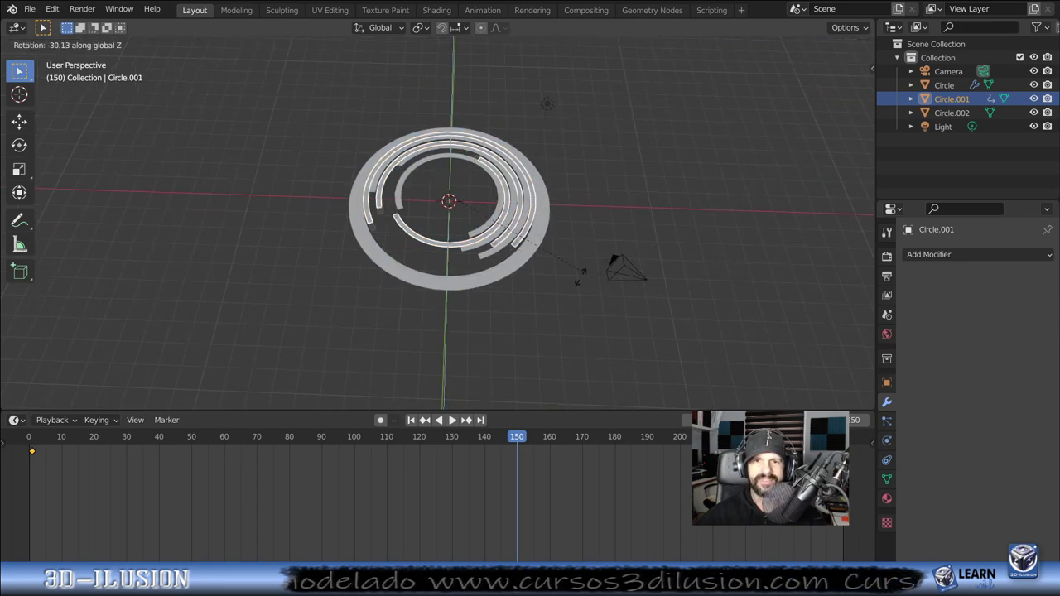
click(530, 134)
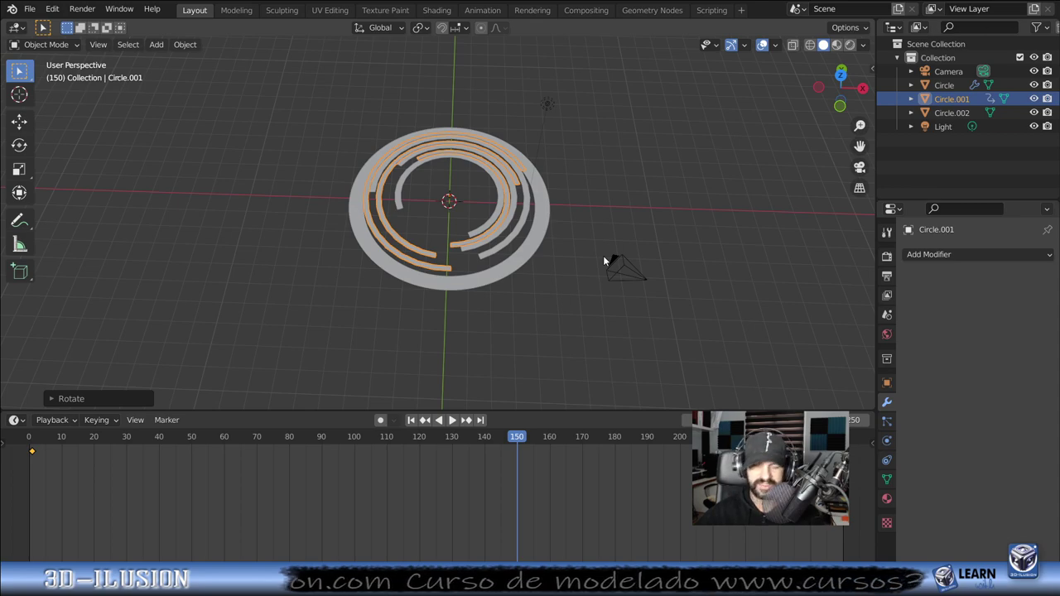
key(i)
click(604, 259)
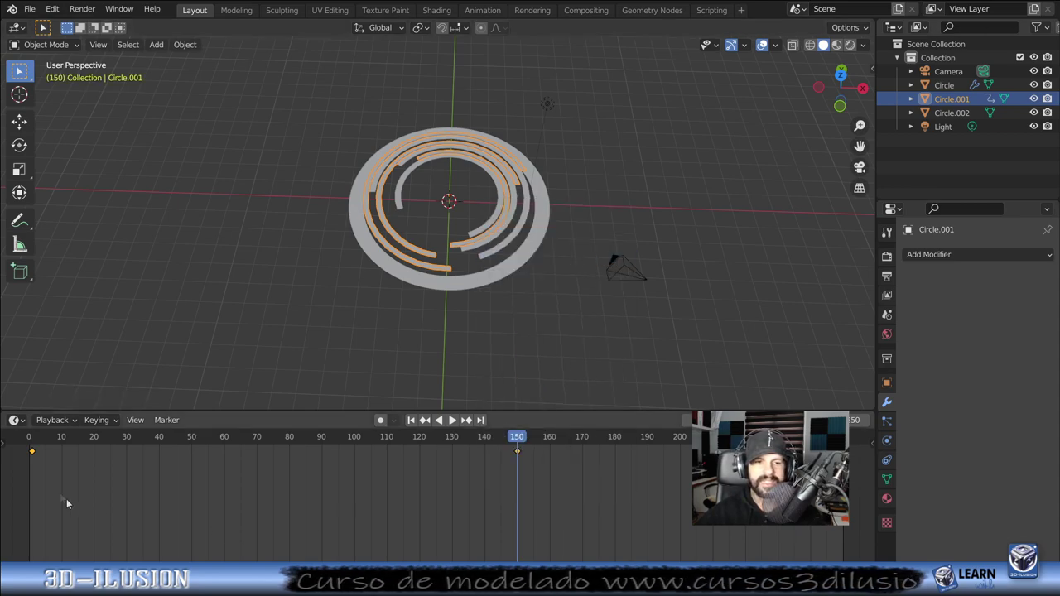
click(30, 479)
key(space)
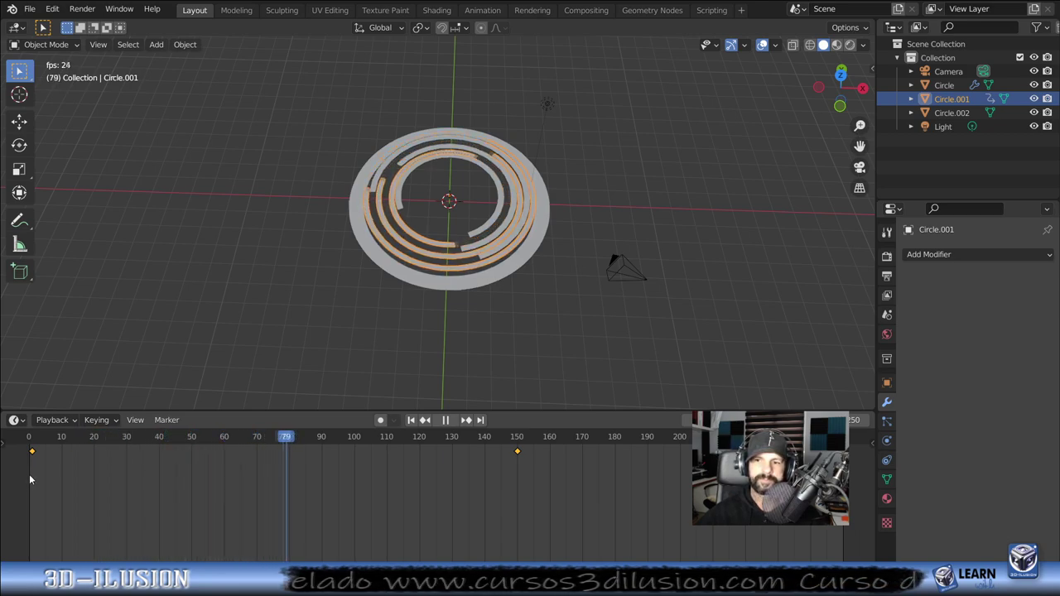
key(space)
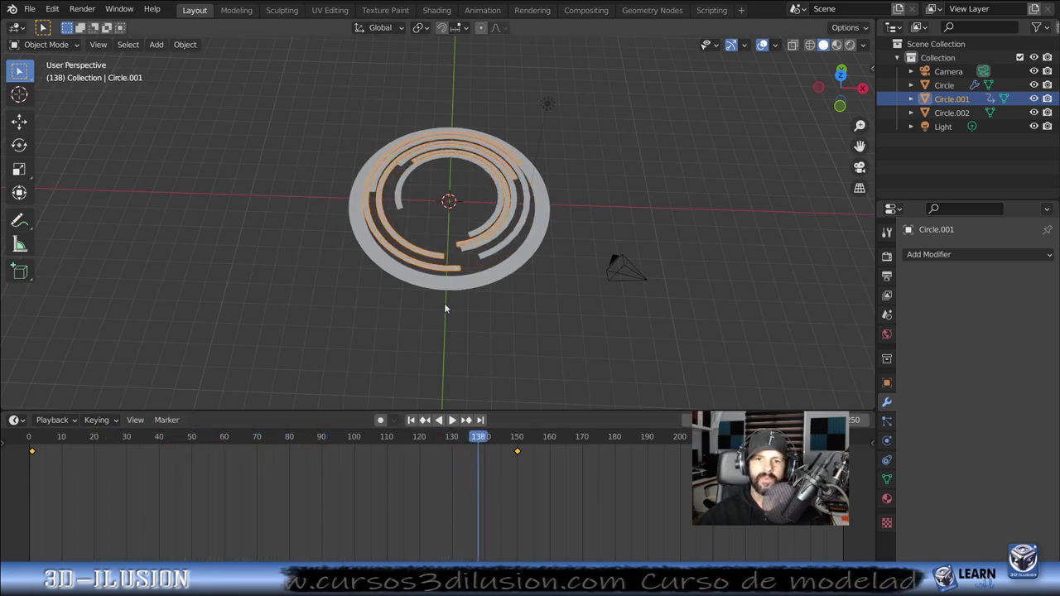
drag(479, 437, 508, 437)
key(space)
key(space)
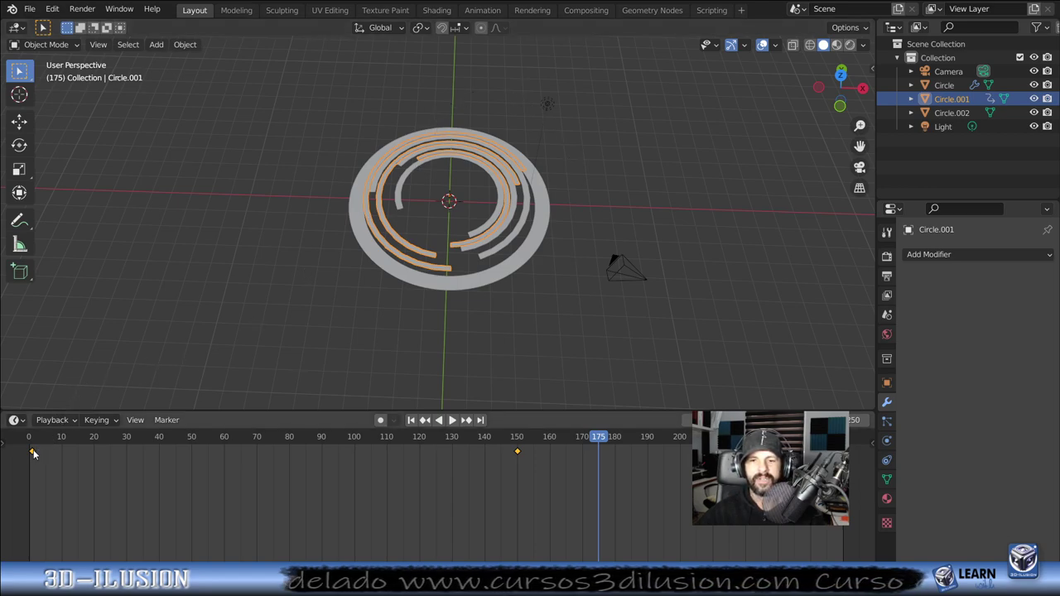
key(shift+Left)
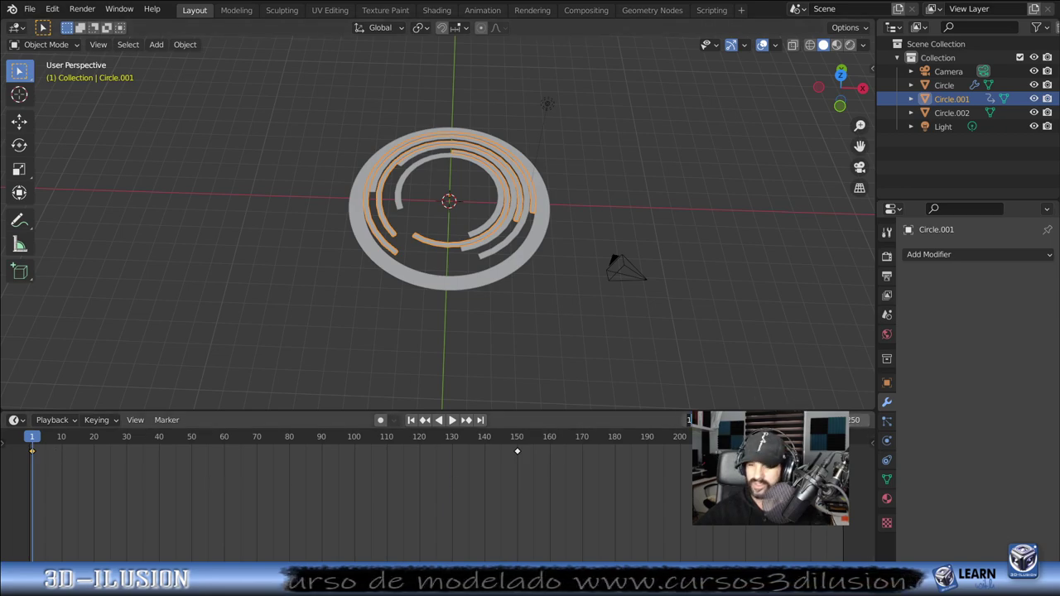
key(shift+Right)
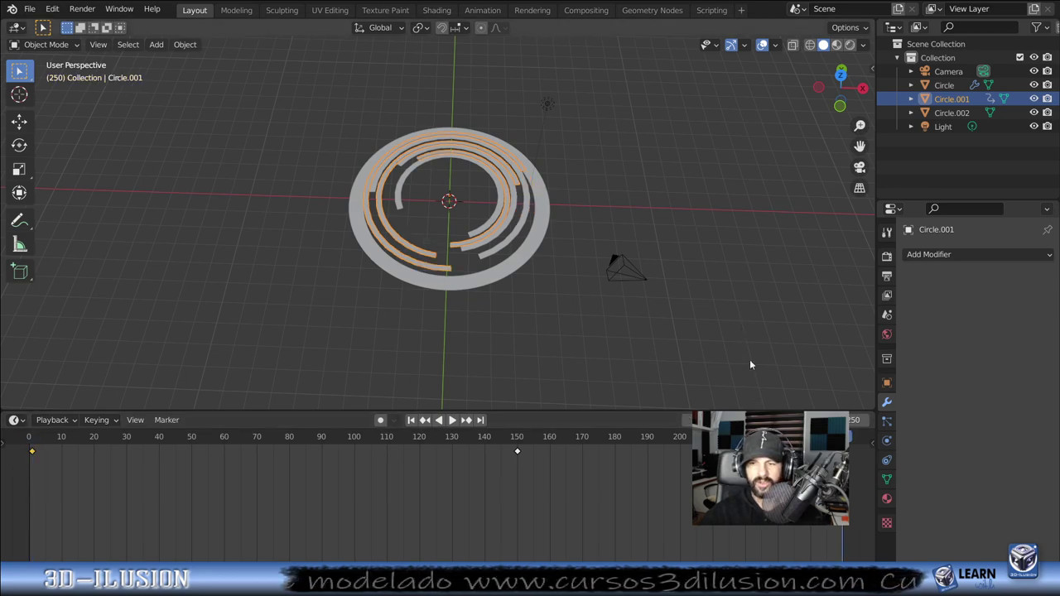
Step: Preview the spin animation and set the scene end frame to 100
click(398, 479)
key(space)
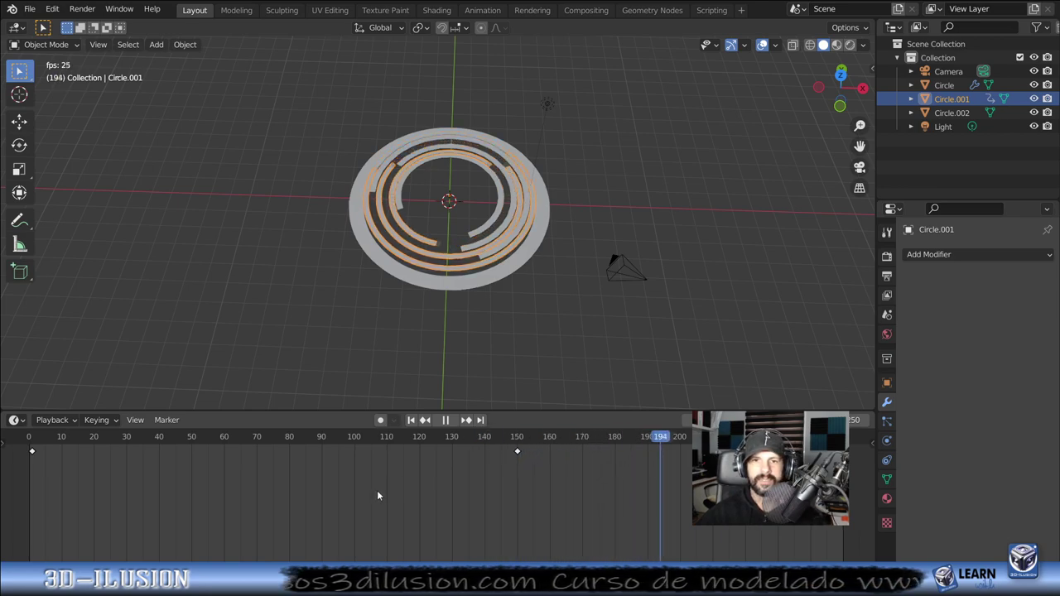
key(space)
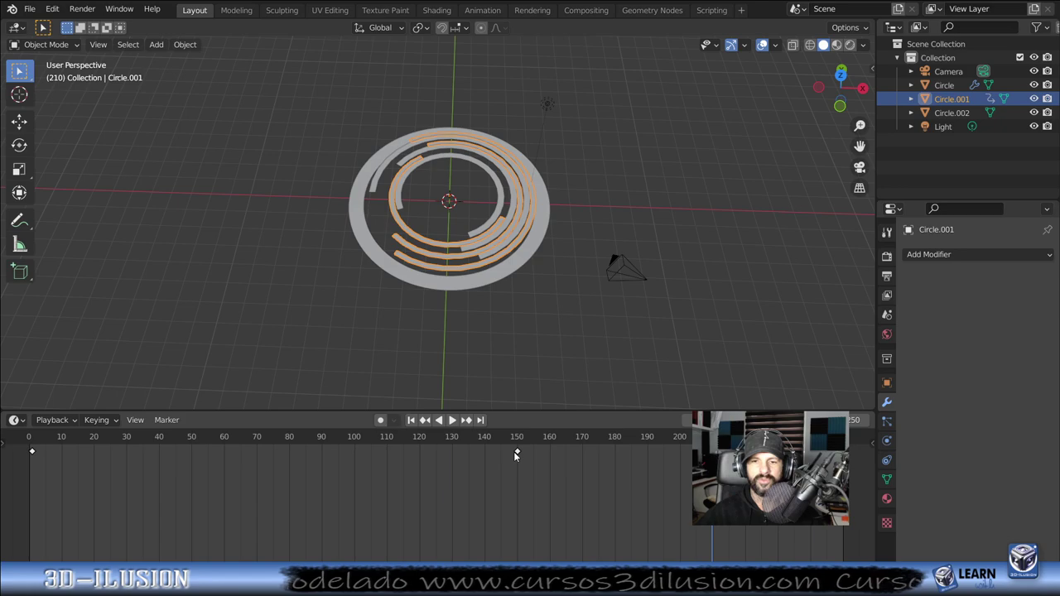
click(33, 452)
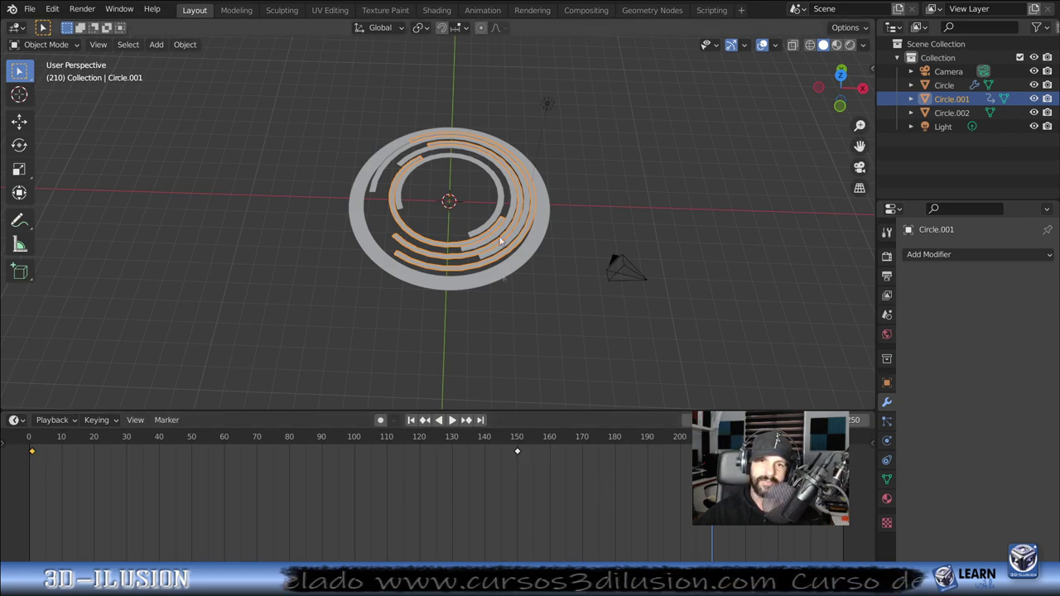
click(518, 454)
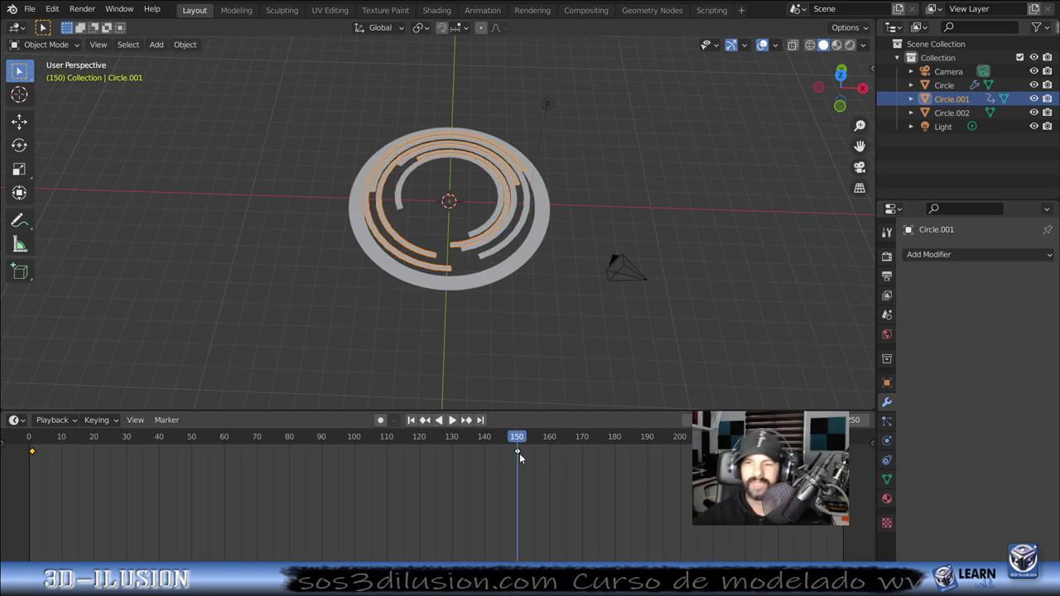
key(space)
key(space)
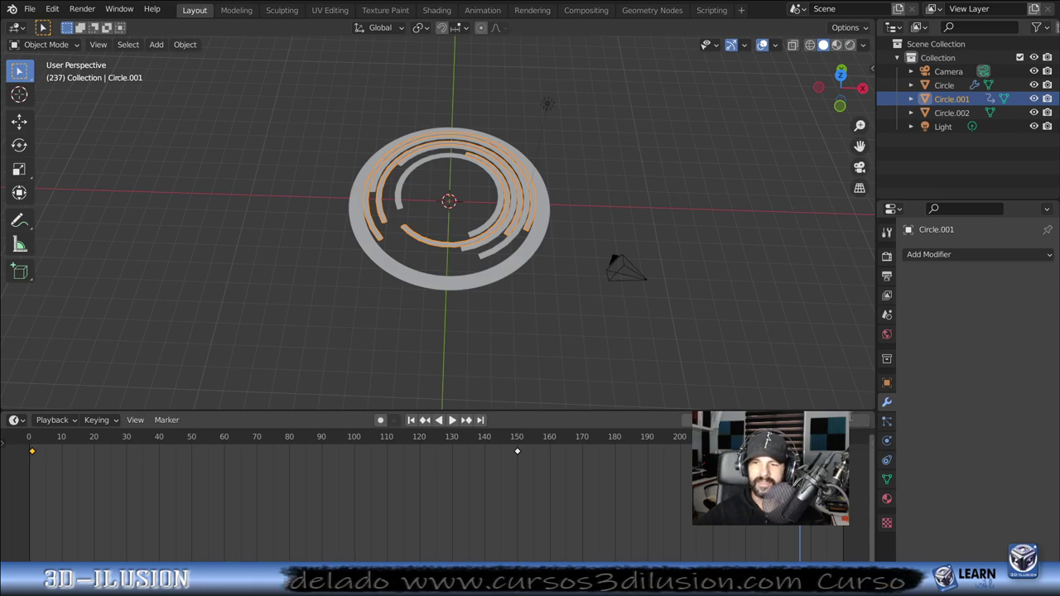
key(Return)
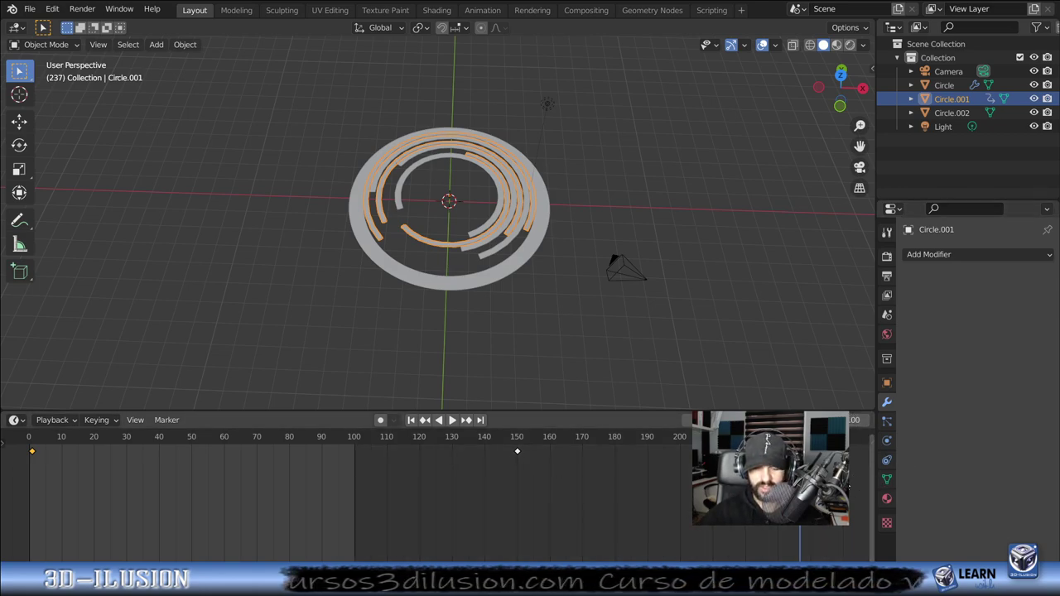
mouse_move(692, 479)
mouse_down()
mouse_move(611, 449)
mouse_move(454, 448)
mouse_up()
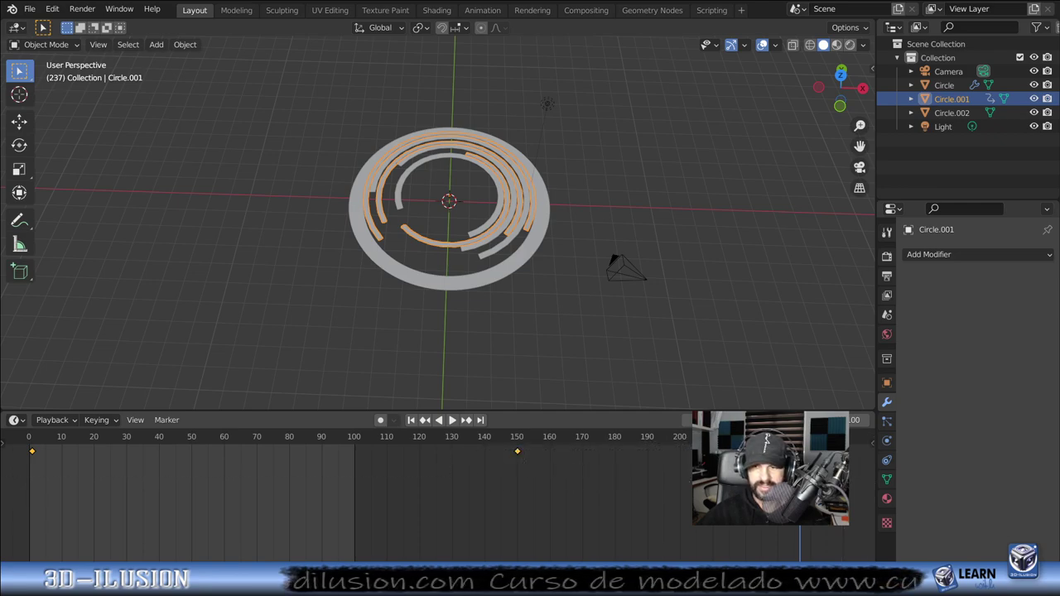
Step: Slide the last rotation keyframe from frame 150 back to frame 100
key(g)
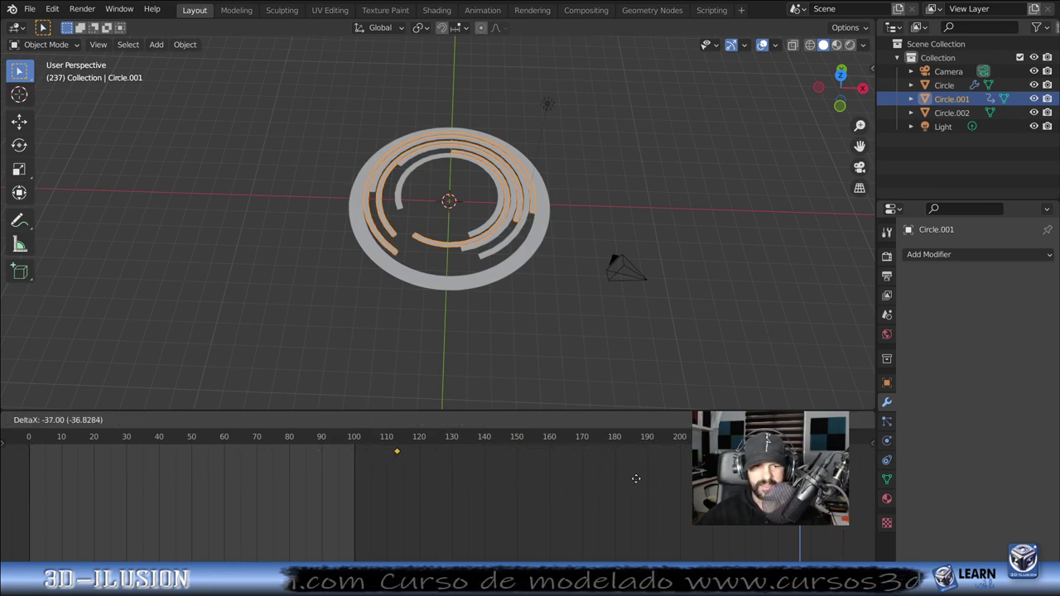
click(638, 482)
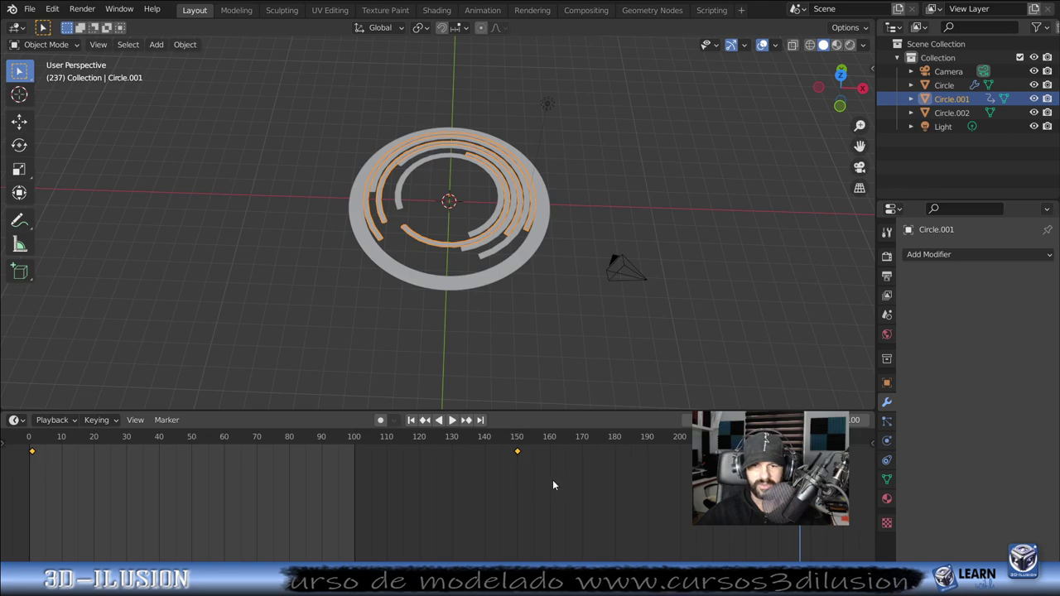
key(g)
click(420, 470)
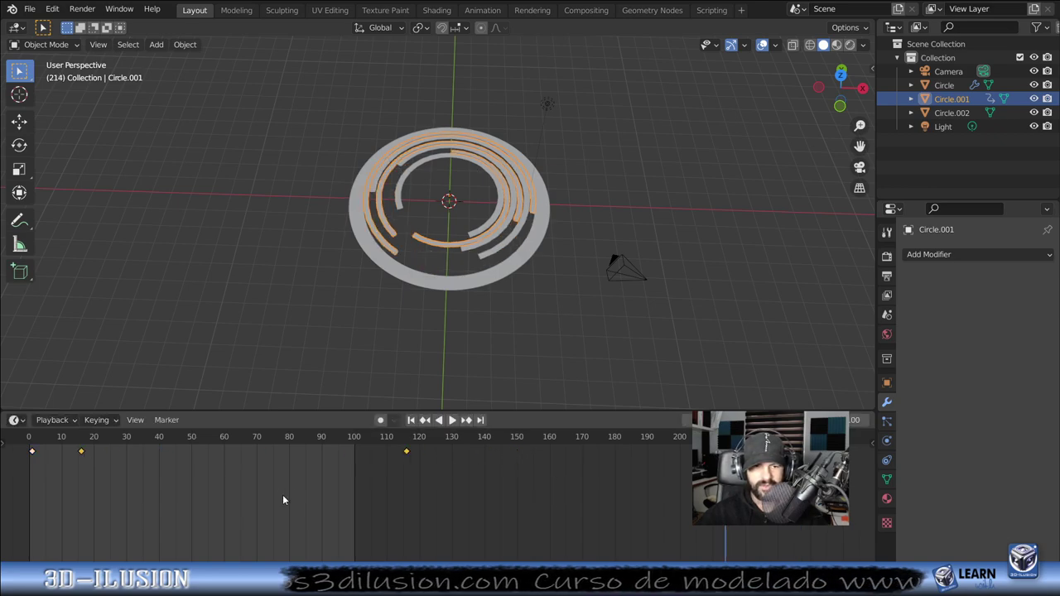
key(g)
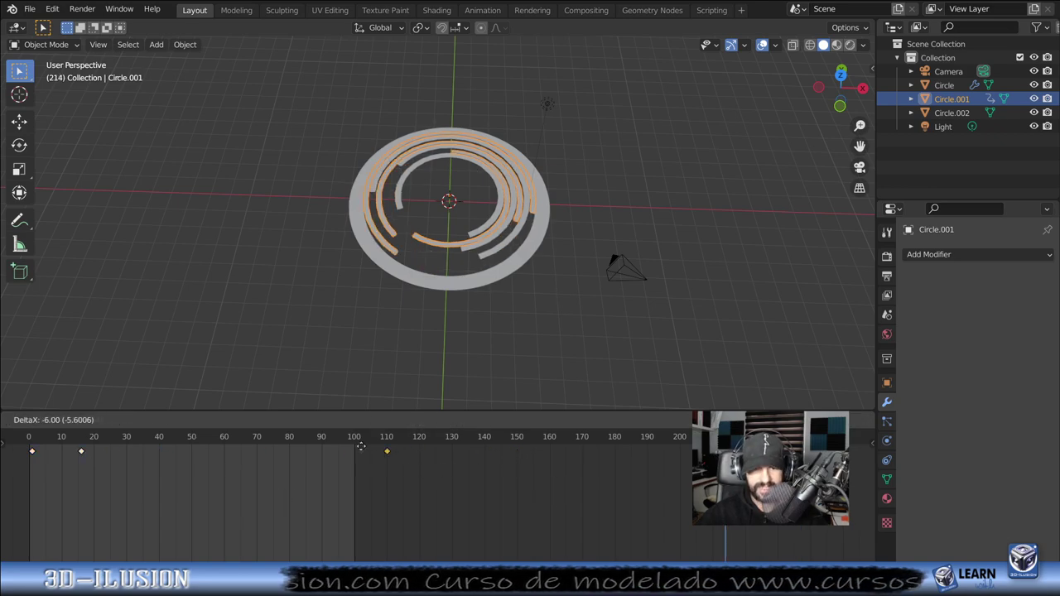
click(356, 452)
Step: Move the frame-15 keyframe to about frame 53 and preview the playback
click(82, 452)
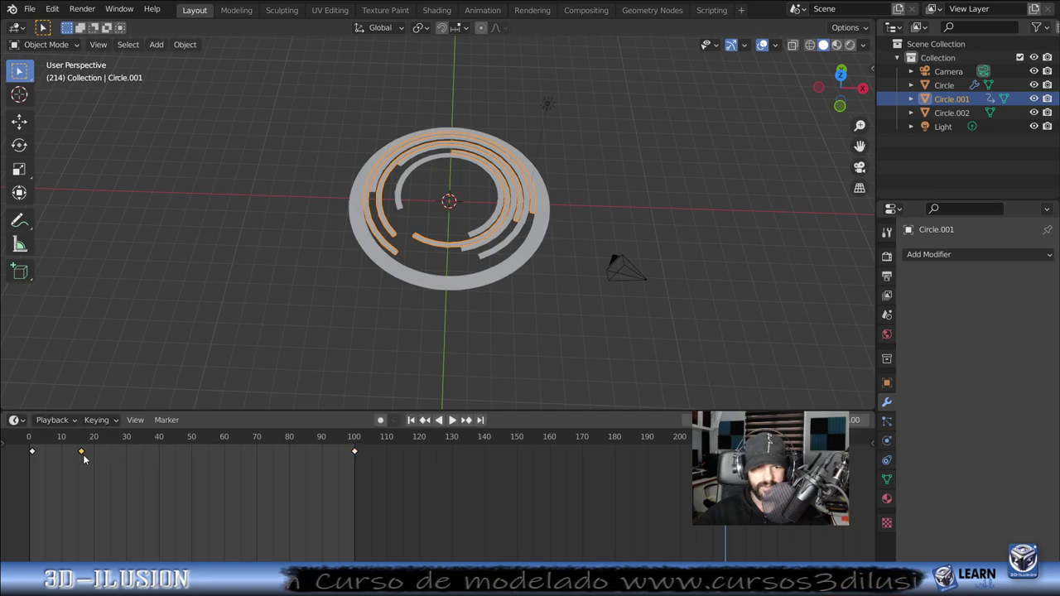
key(g)
click(204, 455)
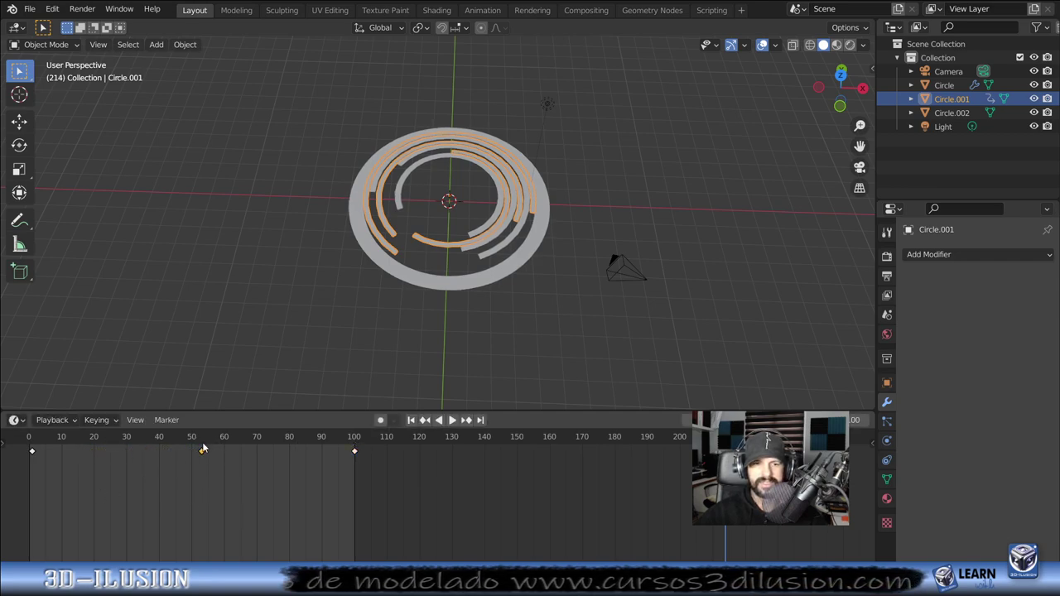
key(space)
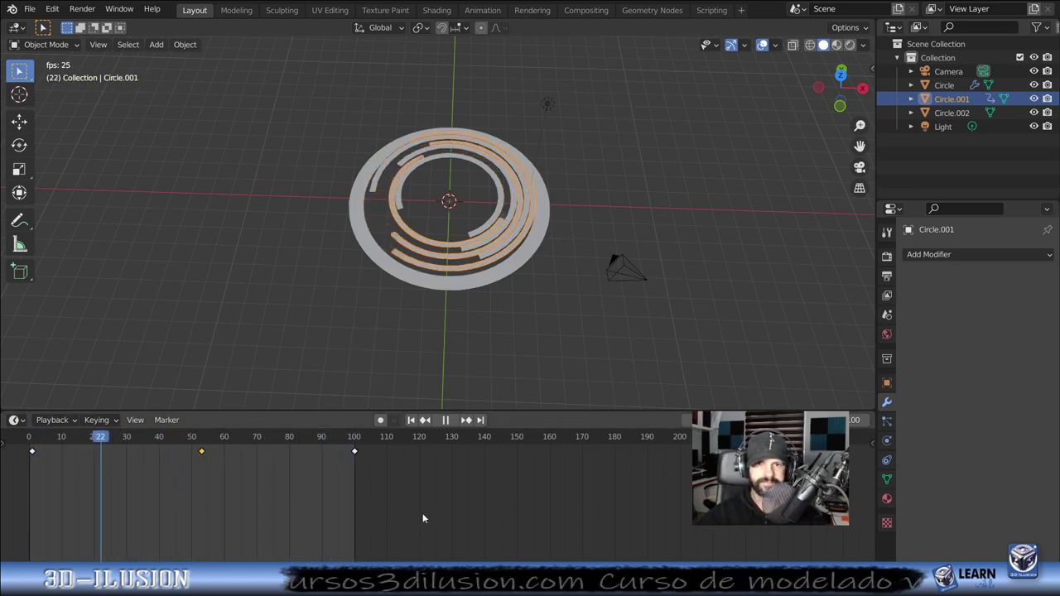
scroll(441, 501, down, 2)
scroll(441, 500, down, 1)
scroll(442, 506, down, 1)
key(space)
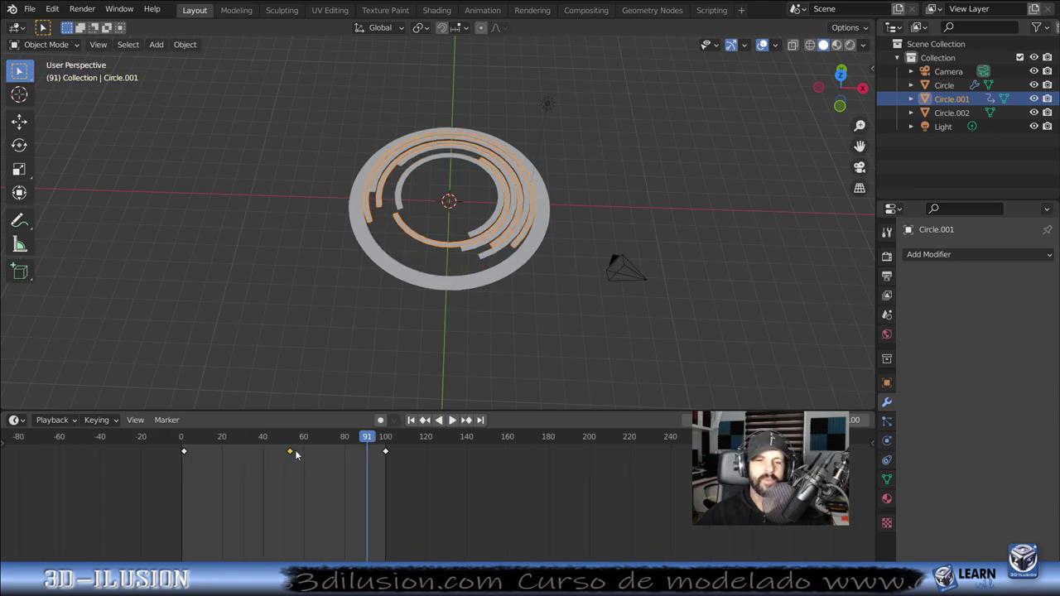
Step: Nudge the middle keyframe to about frame 50, view from top, and replay
click(290, 453)
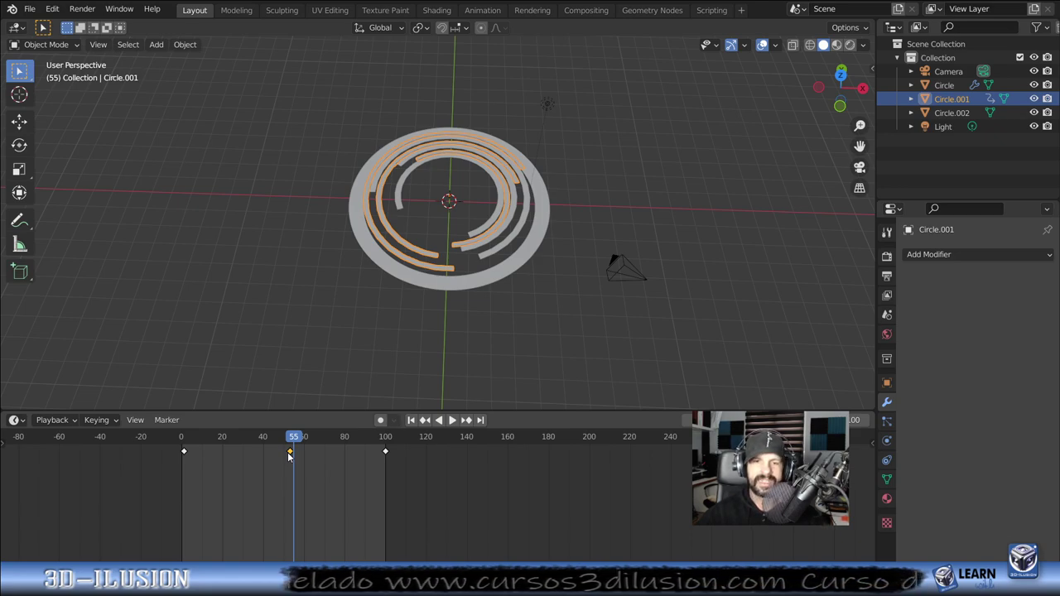
drag(288, 452, 302, 460)
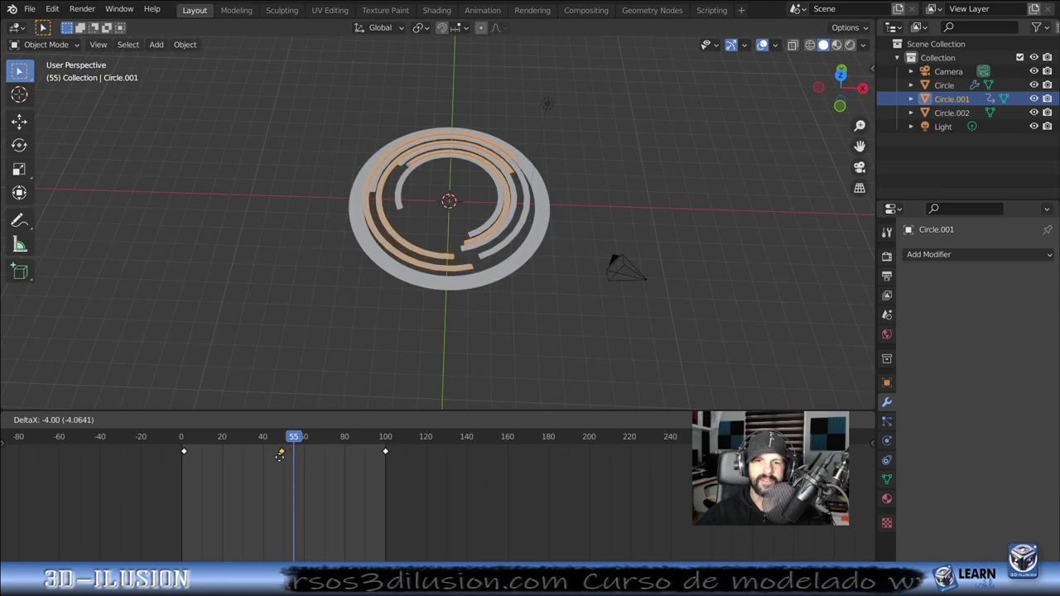
drag(303, 460, 282, 460)
mouse_move(583, 285)
middle_down()
mouse_move(702, 253)
mouse_move(641, 256)
mouse_move(630, 273)
middle_up()
key(KP_7)
key(space)
key(space)
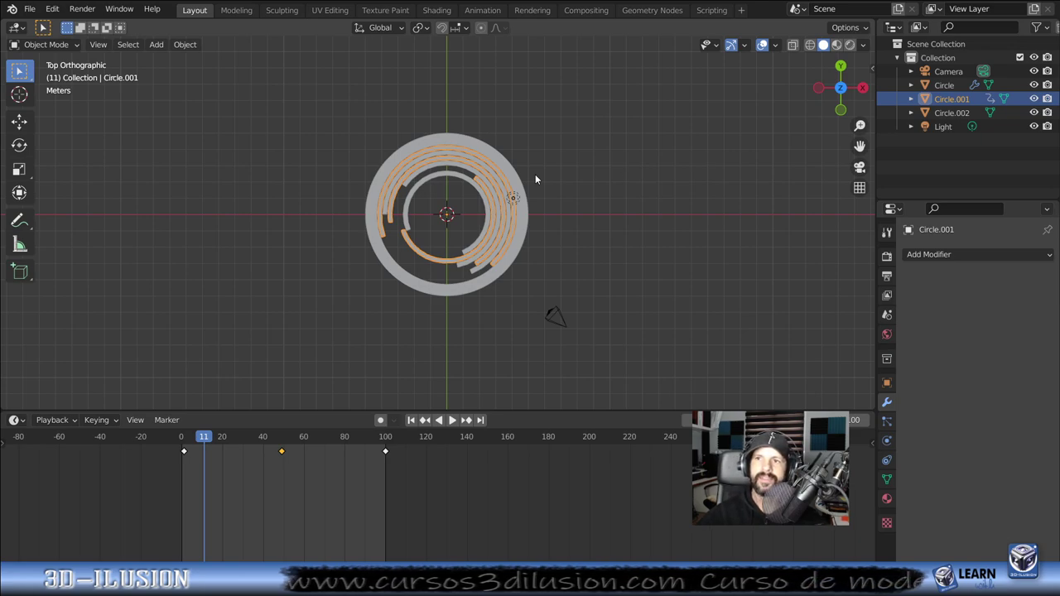
Step: Switch the viewport to Rendered shading and set the World background colour to black
scroll(567, 287, up, 1)
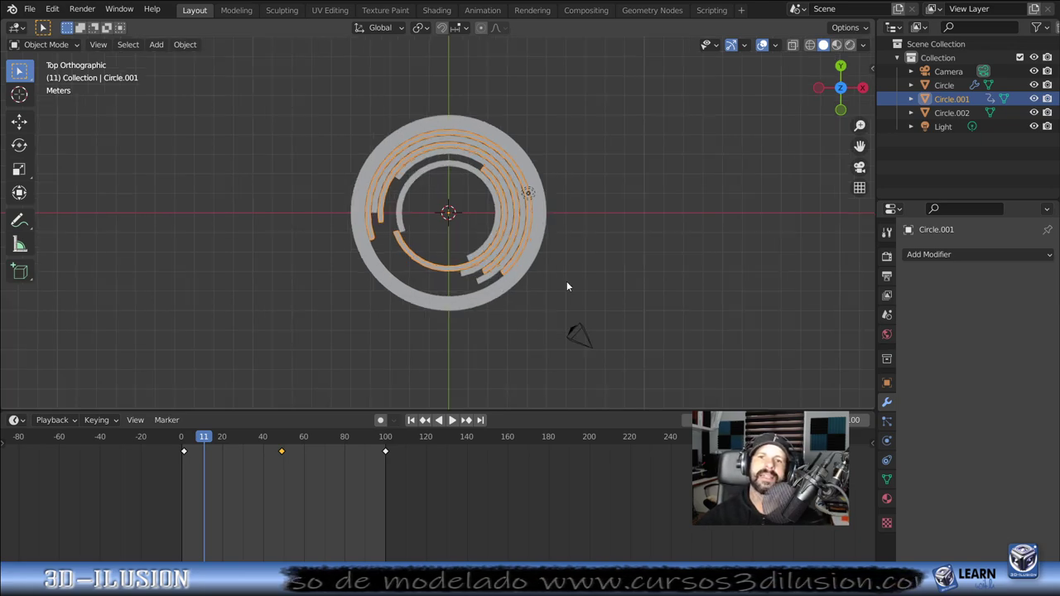
click(851, 45)
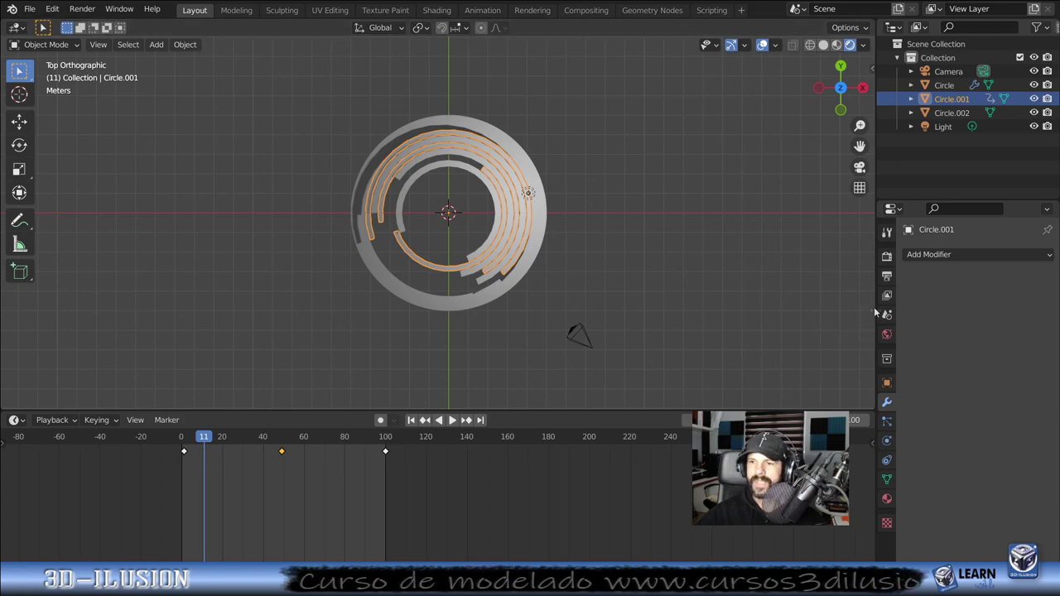
click(887, 335)
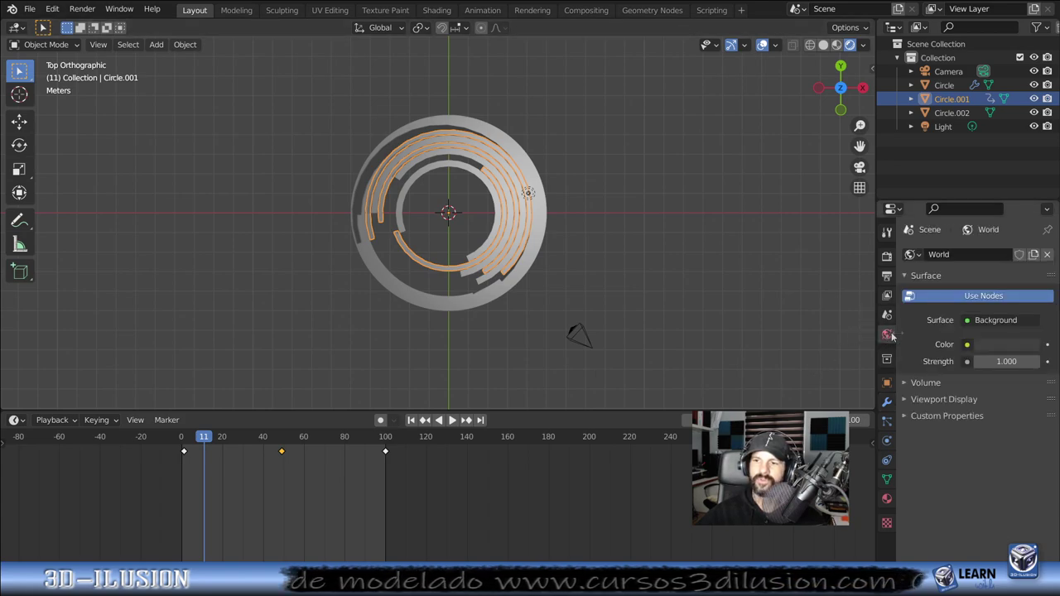
click(1005, 345)
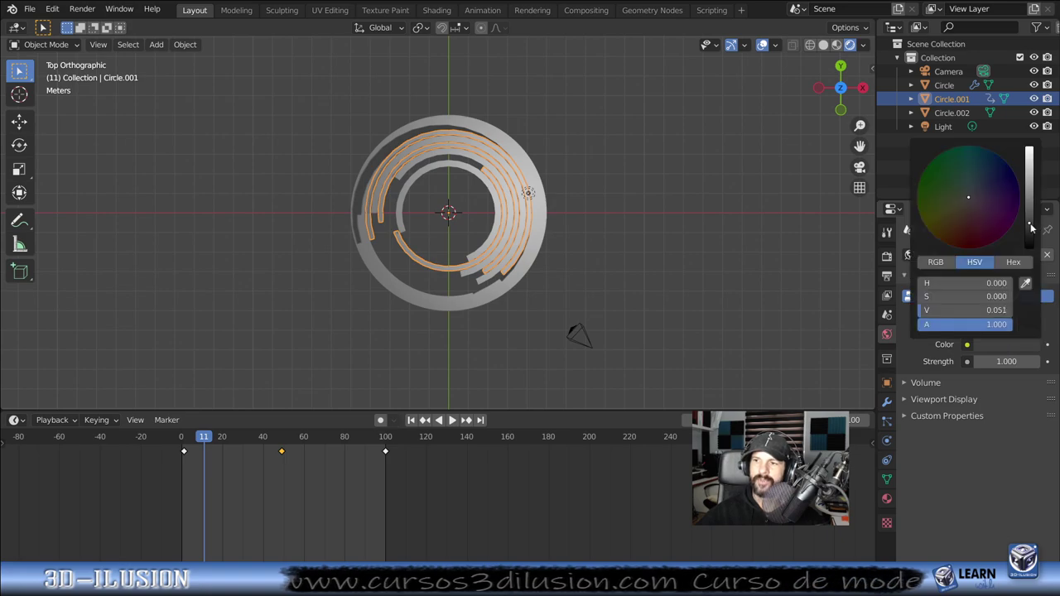
drag(1032, 227, 1031, 247)
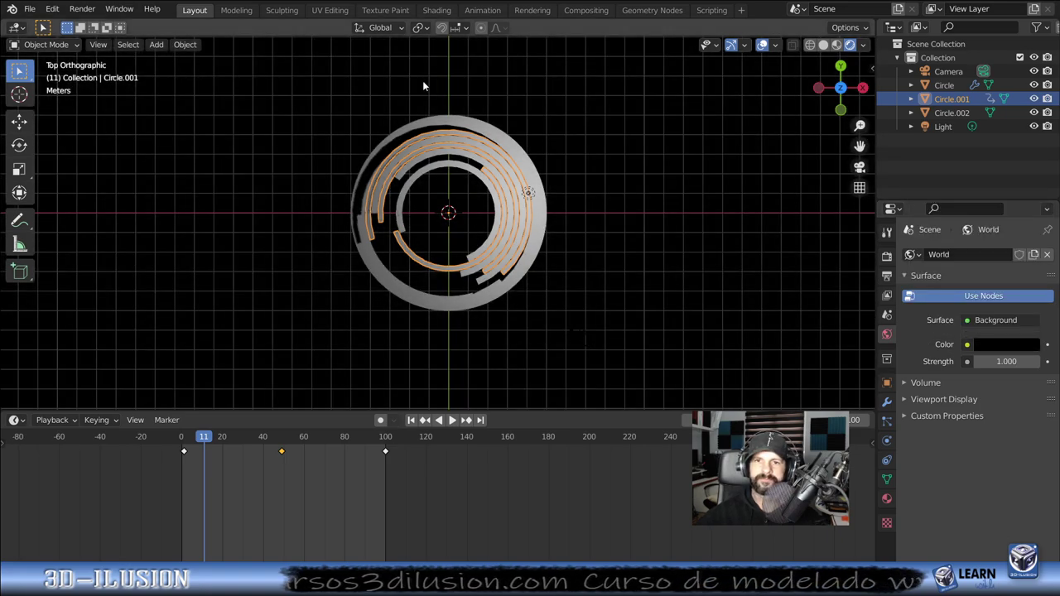
scroll(423, 86, up, 1)
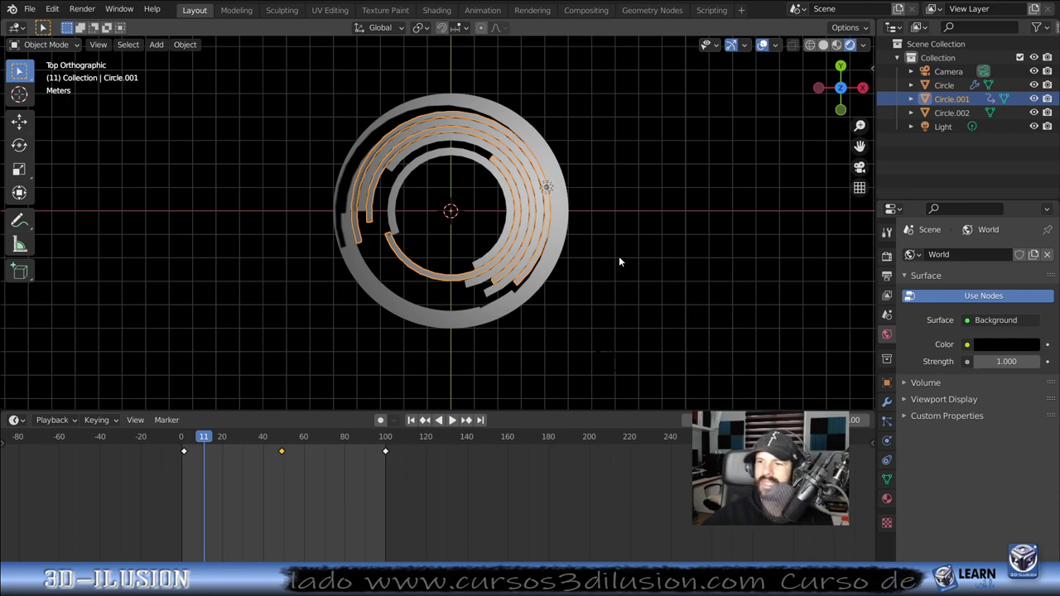
click(414, 134)
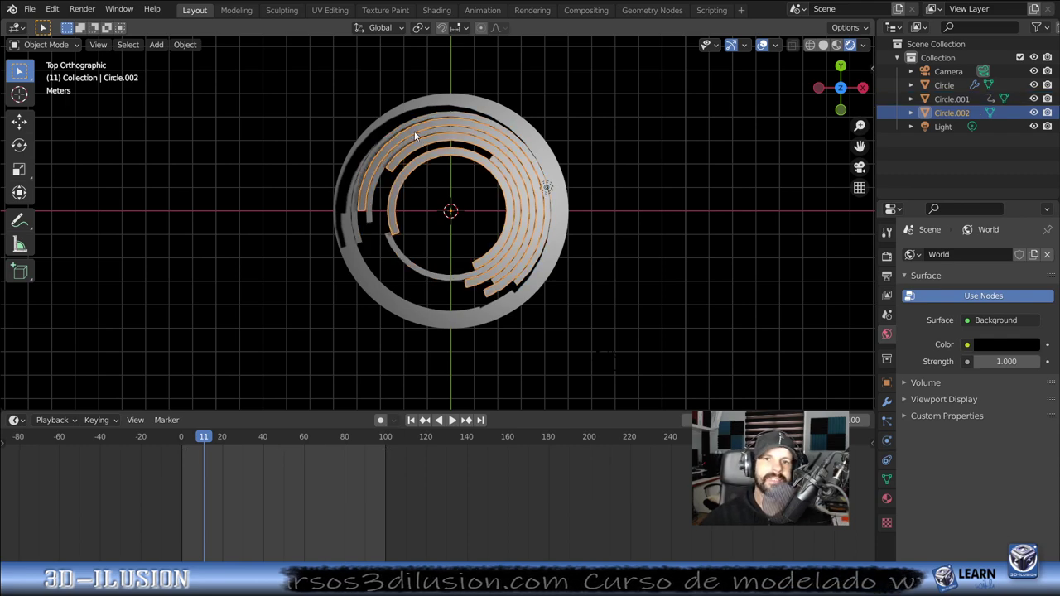
Step: Give Circle.002 a new Emission material with strength 9.6
click(887, 499)
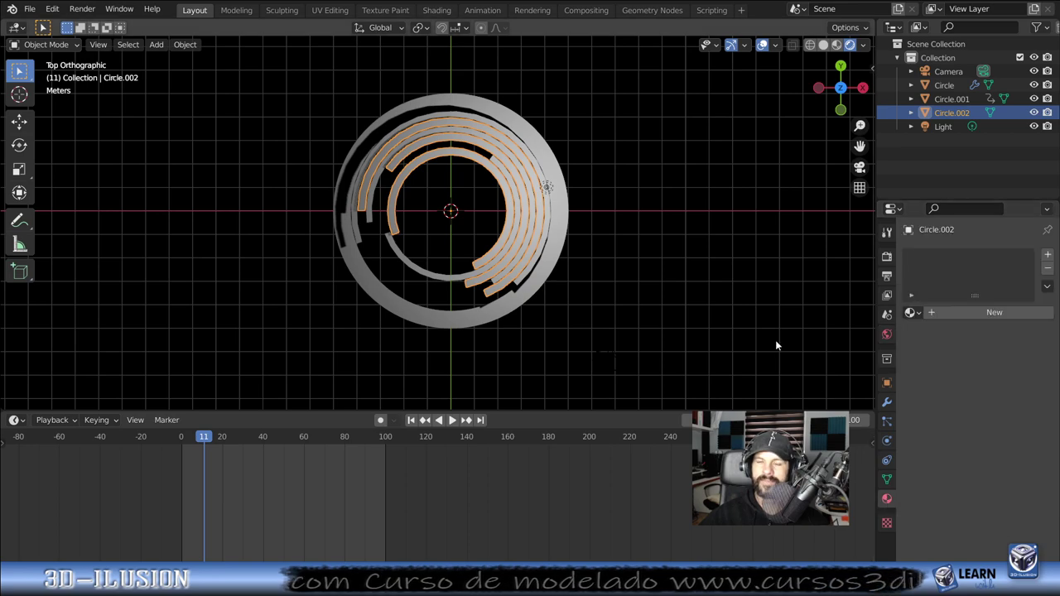
click(991, 315)
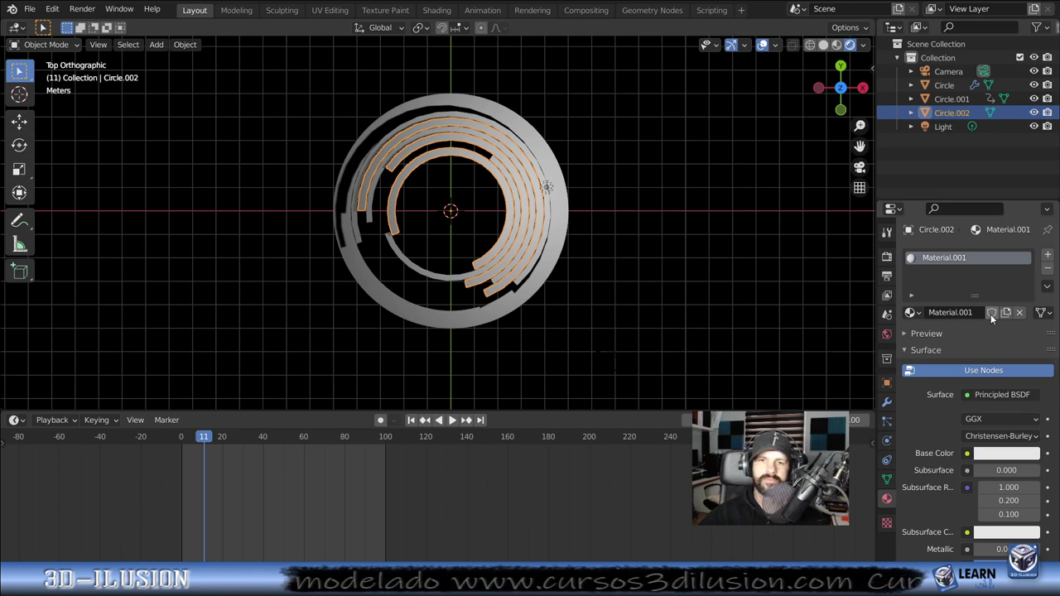
click(994, 395)
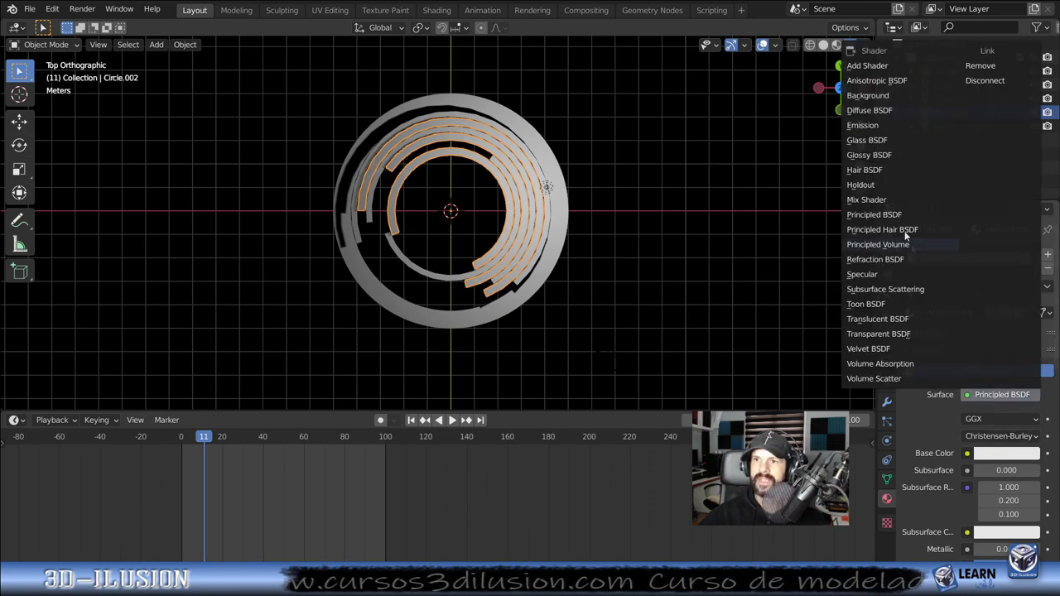
click(862, 125)
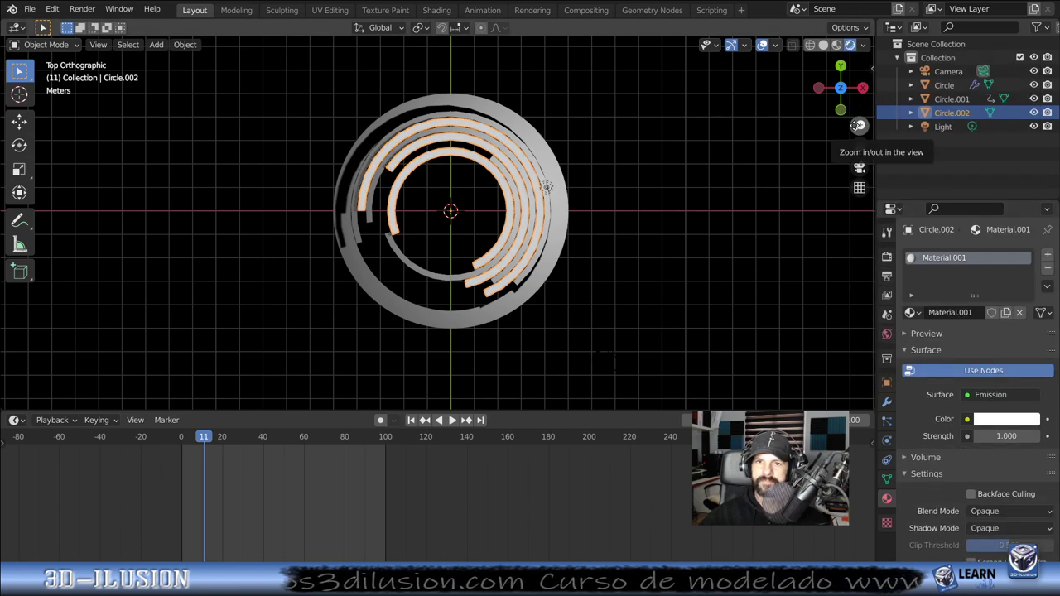
mouse_move(1000, 436)
mouse_down()
mouse_move(1043, 436)
mouse_move(1027, 436)
mouse_up()
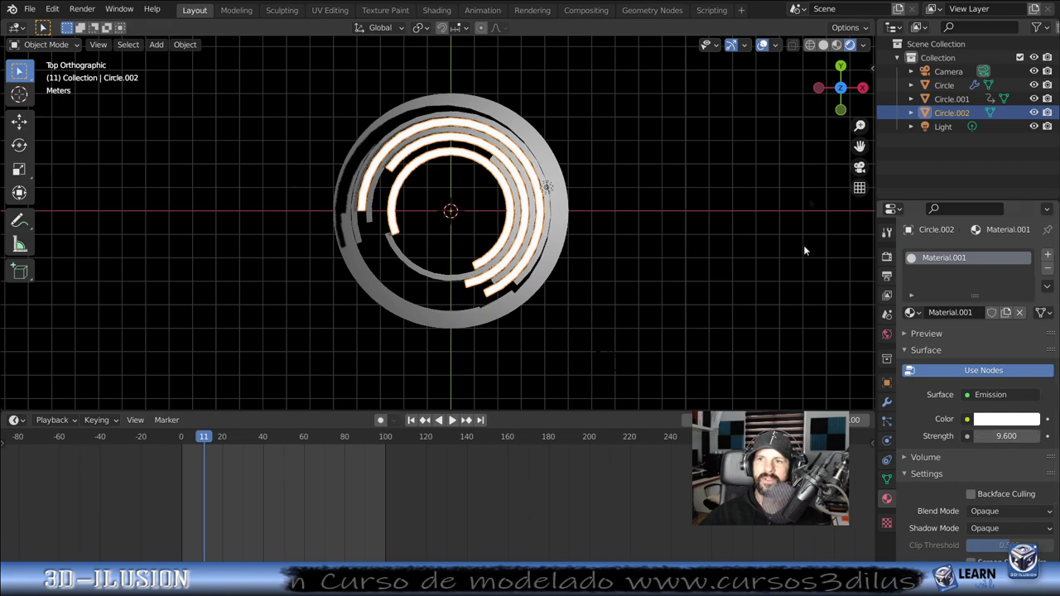
Step: Tint Circle.002's emission colour yellow and check the glow
scroll(545, 206, up, 2)
click(713, 205)
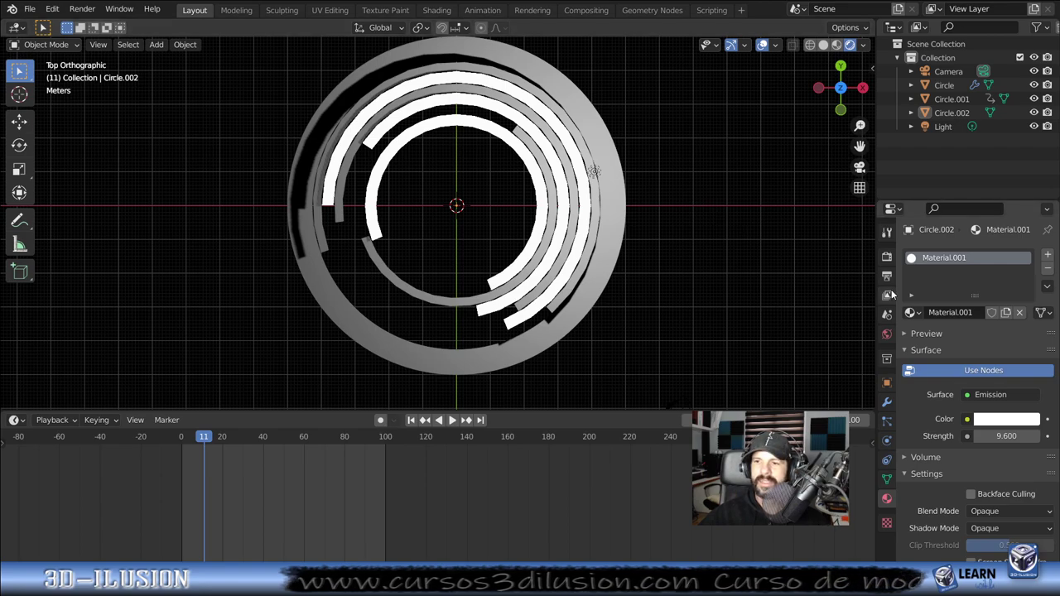
click(1004, 421)
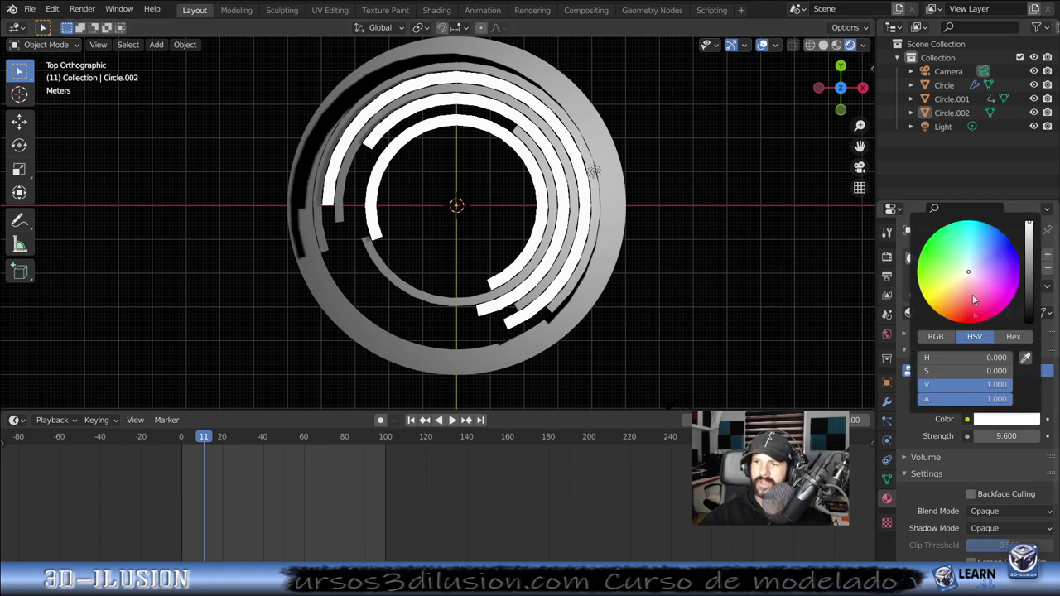
mouse_move(971, 276)
mouse_down()
mouse_move(935, 285)
mouse_move(950, 305)
mouse_up()
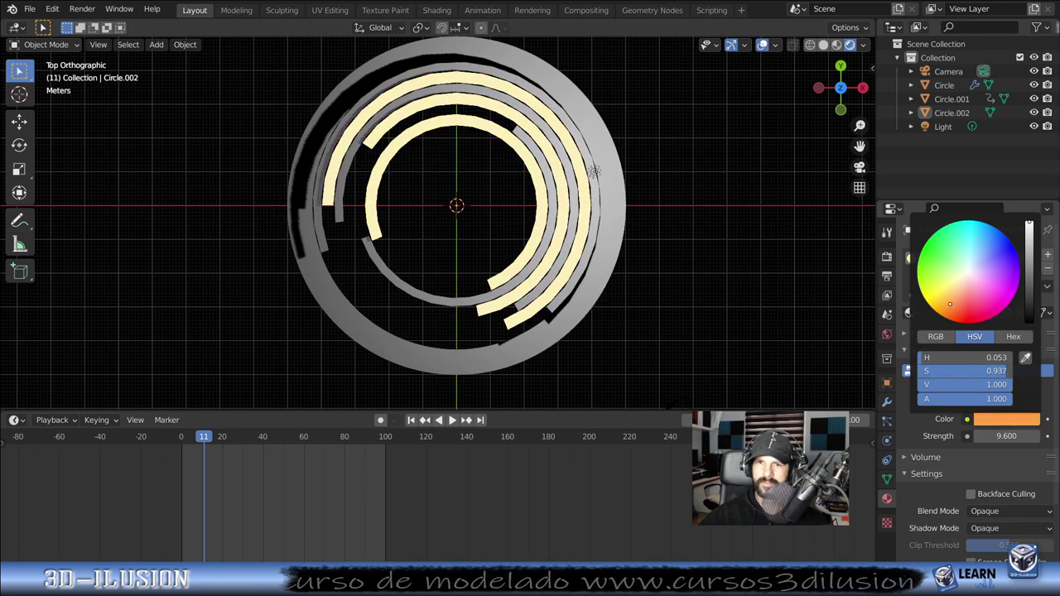
click(887, 257)
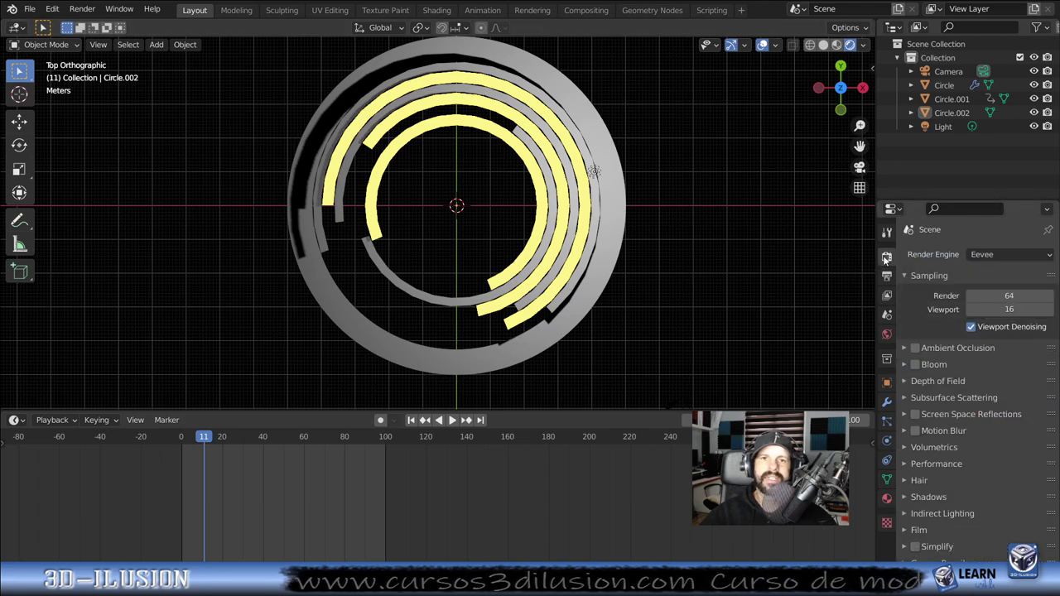
Step: Enable Eevee Bloom with threshold 0.184, knee 0.274 and radius 7.39, then reselect Circle.002
click(916, 365)
click(905, 364)
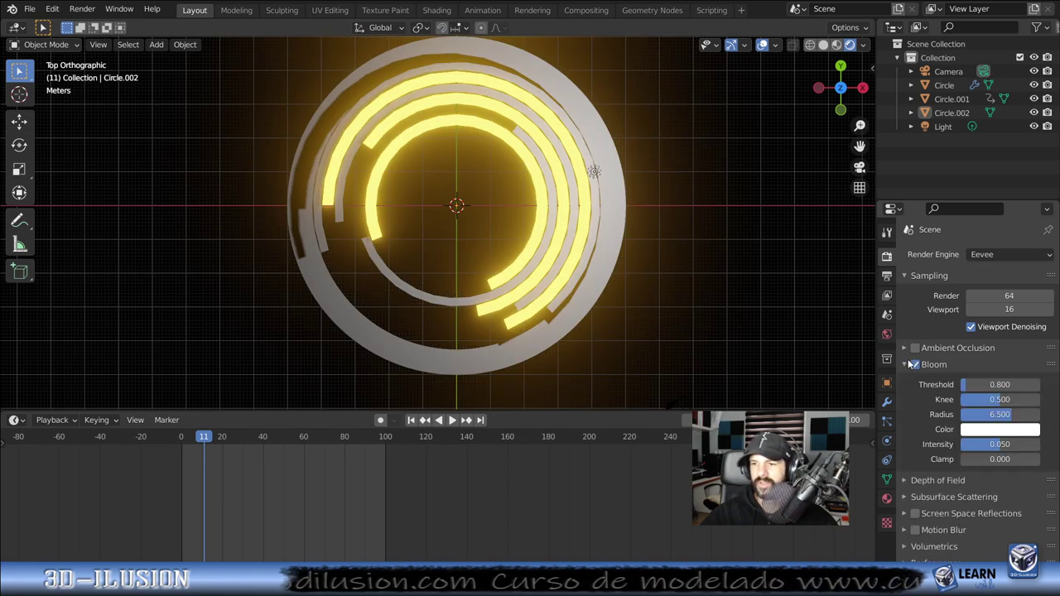
mouse_move(968, 384)
mouse_down()
mouse_move(1010, 384)
mouse_move(961, 385)
mouse_move(990, 415)
mouse_move(1015, 414)
mouse_up()
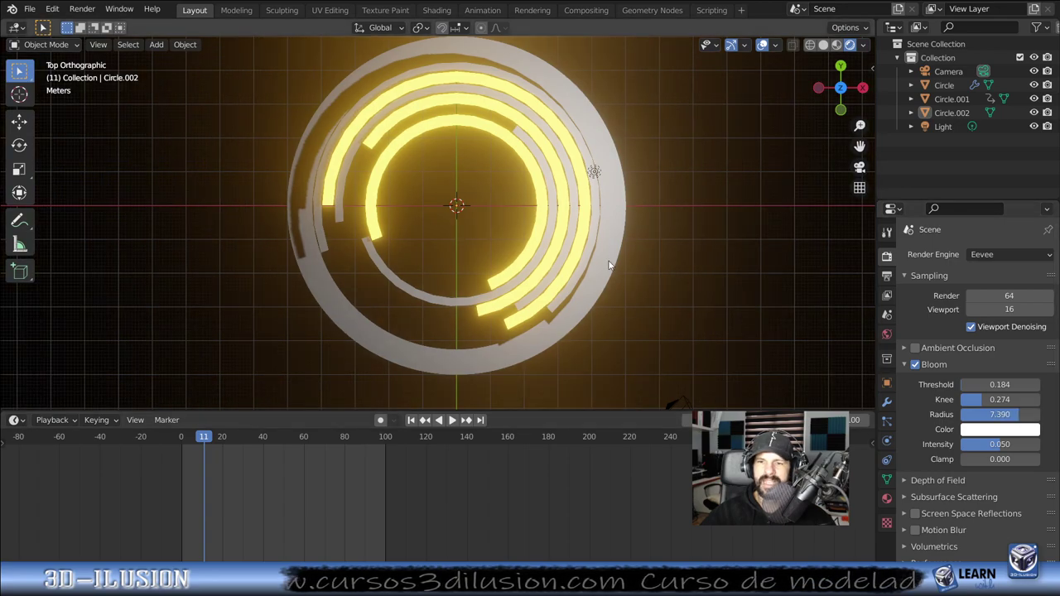
click(543, 231)
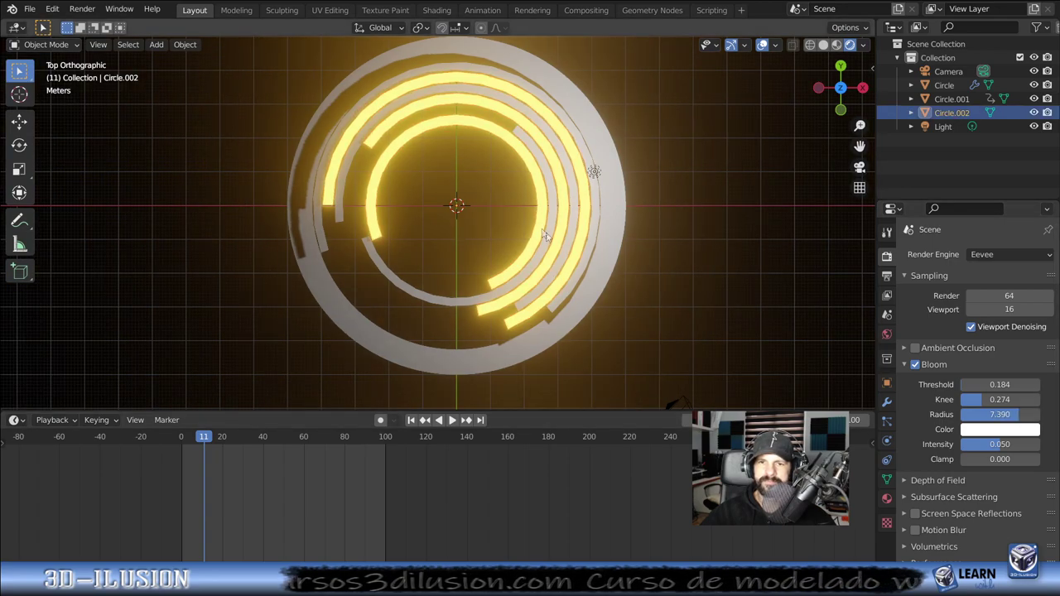
click(887, 498)
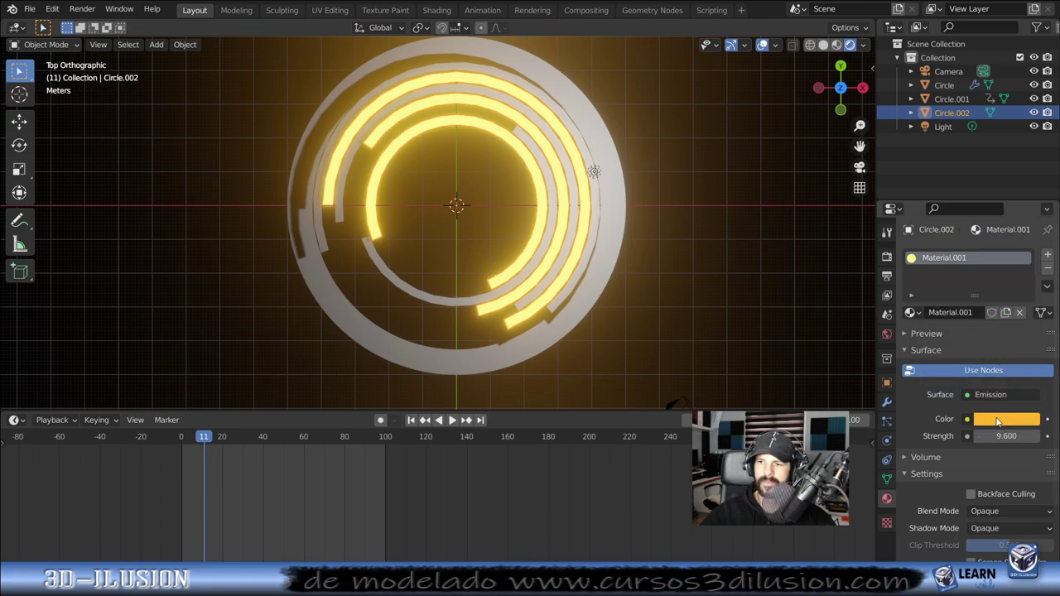
Step: Retune Circle.002's emission colour to a softer orange (hue 0.076, saturation 0.895)
click(998, 421)
click(943, 307)
mouse_move(944, 306)
mouse_down()
mouse_move(935, 302)
mouse_move(950, 304)
mouse_up()
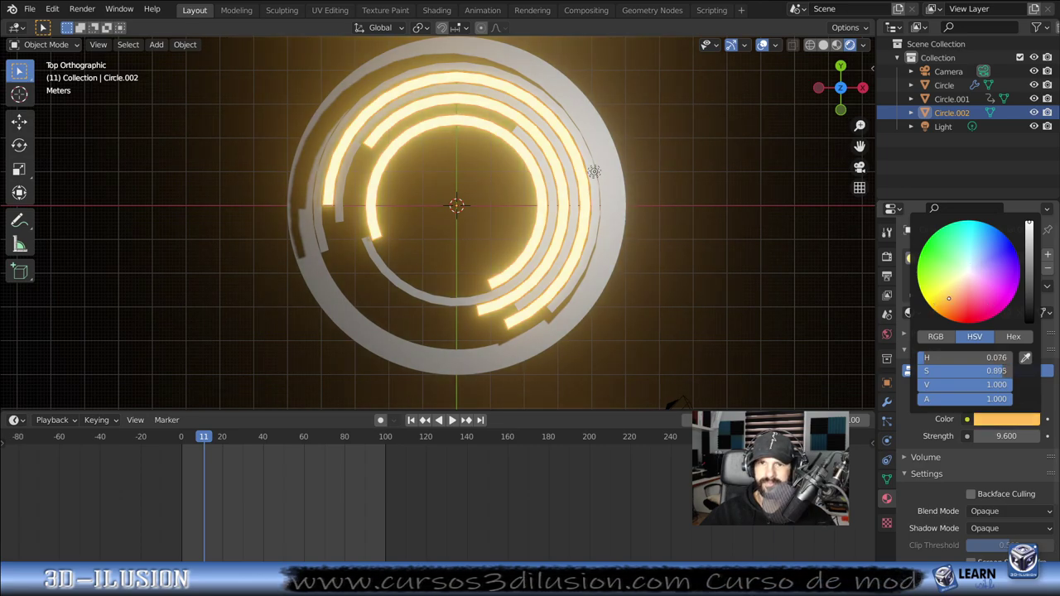
scroll(712, 245, down, 3)
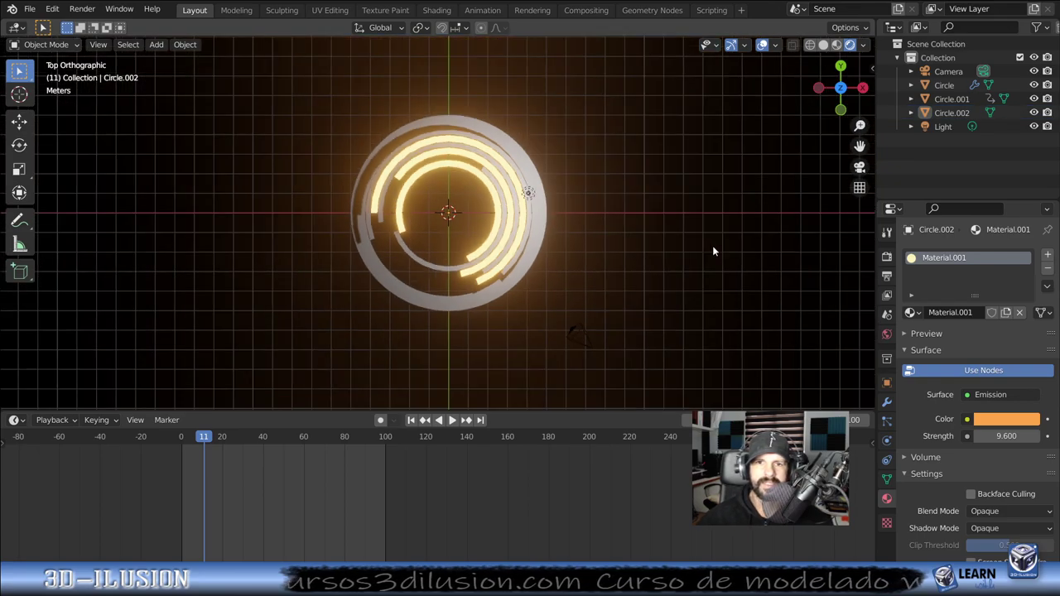
Step: Preview the animation, reselect Circle.002 and jump back to frame 1
key(space)
key(space)
scroll(617, 246, up, 3)
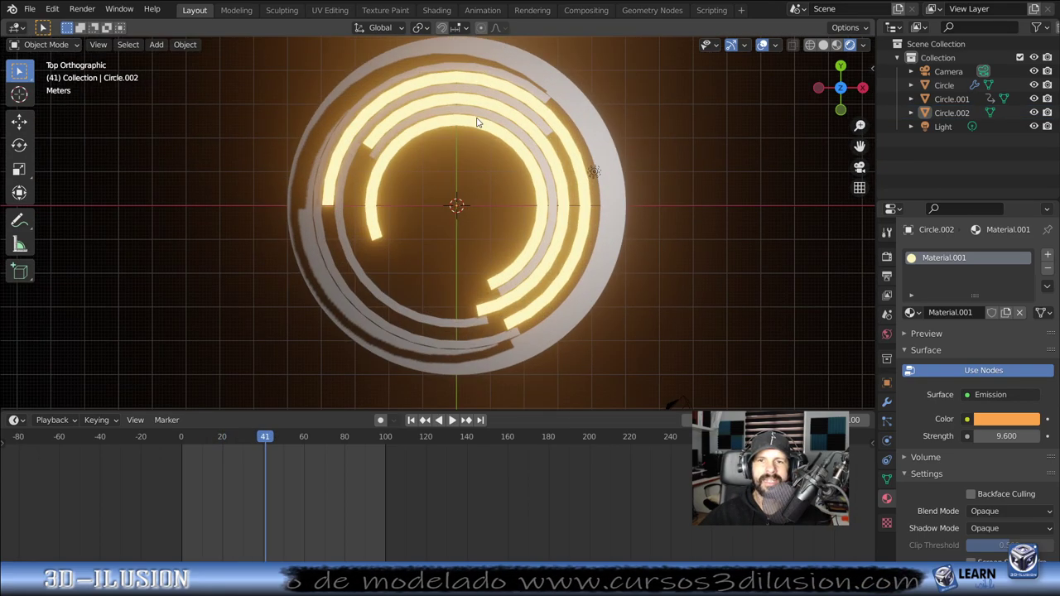
click(471, 135)
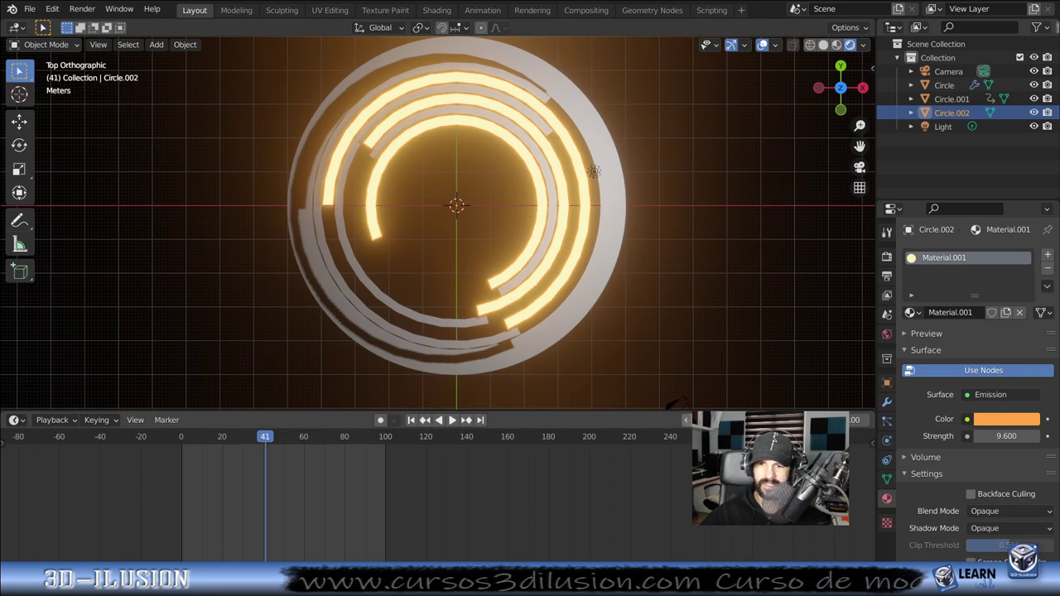
key(shift+Left)
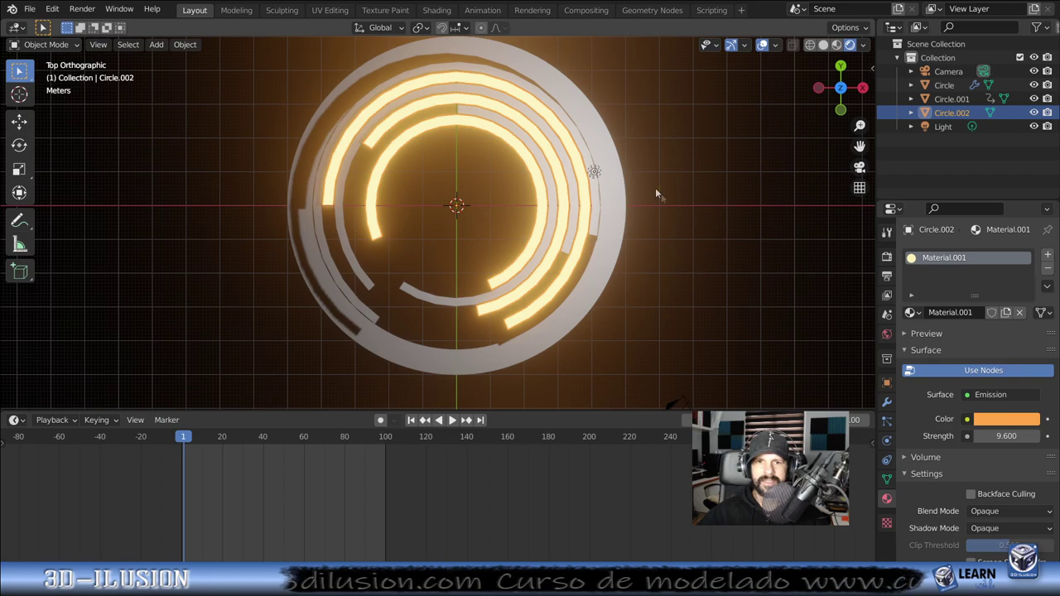
Step: Insert a rotation keyframe on Circle.002 at frame 1 and go to frame 49
key(i)
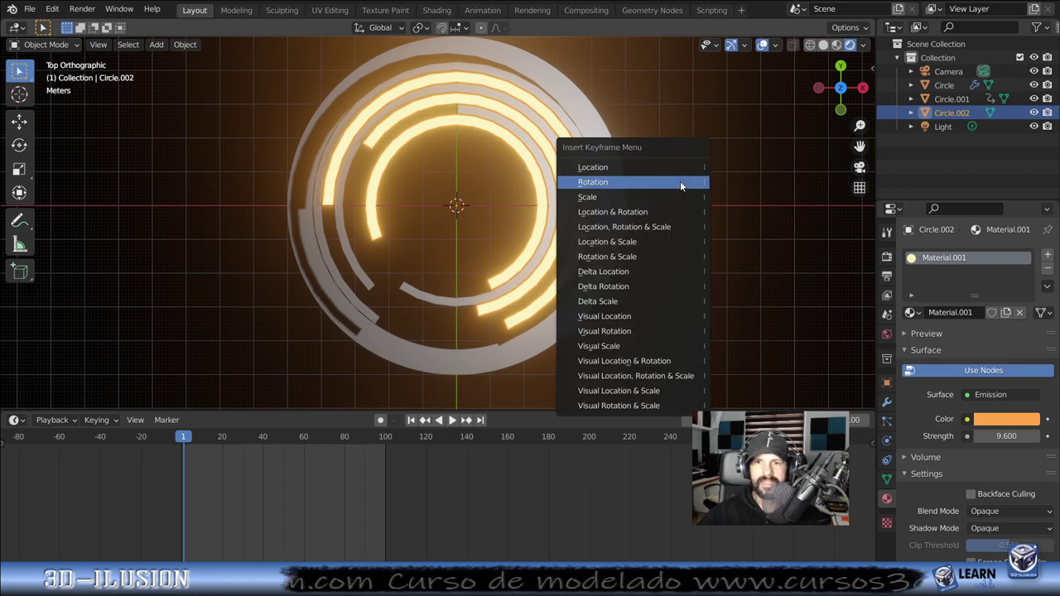
click(598, 183)
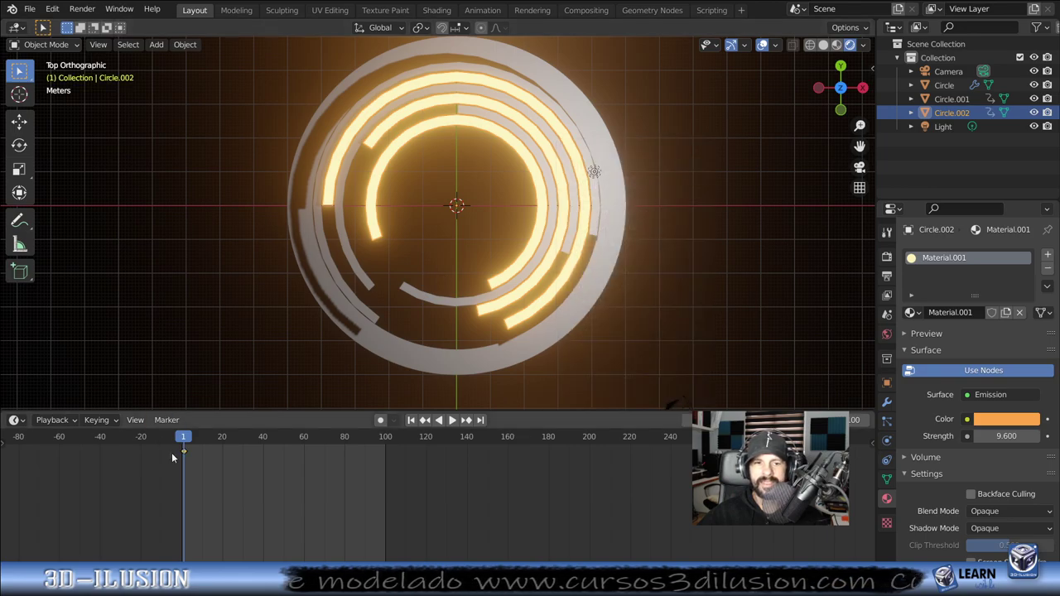
click(281, 449)
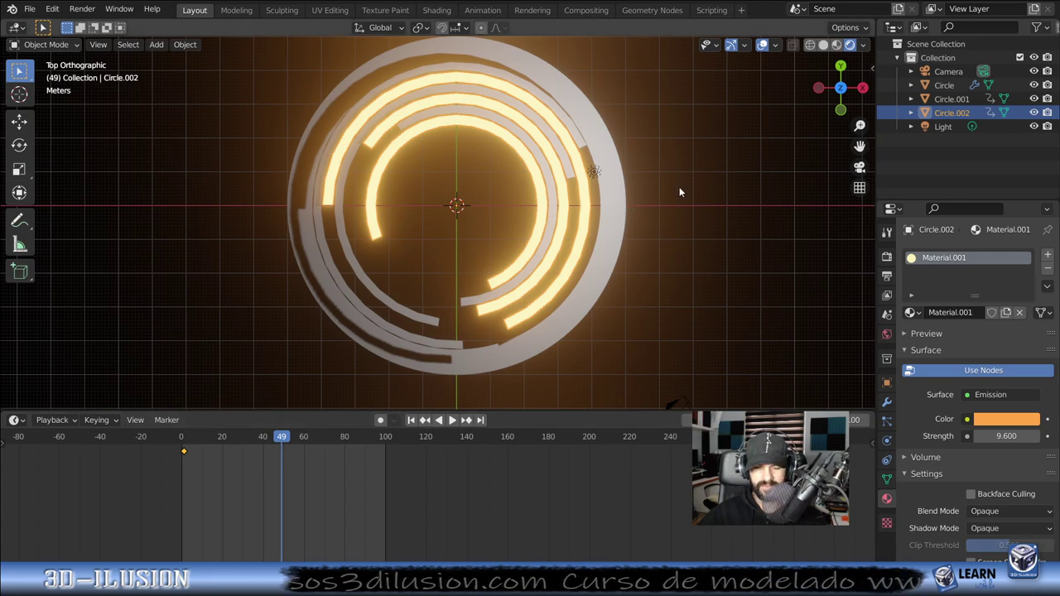
Step: Rotate Circle.002 and keyframe its turned rotation at frame 49
key(r)
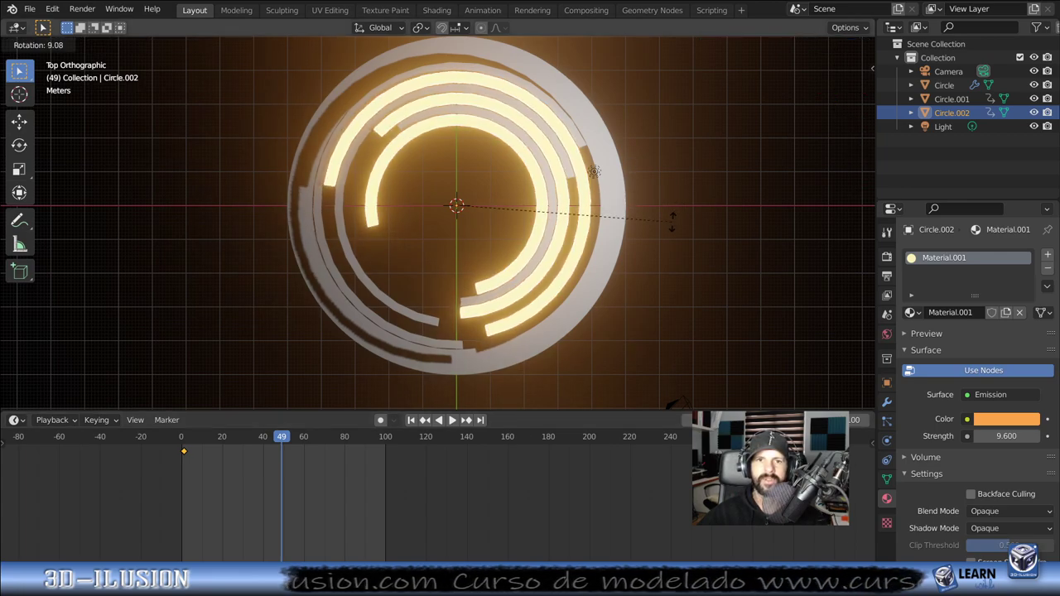
click(719, 207)
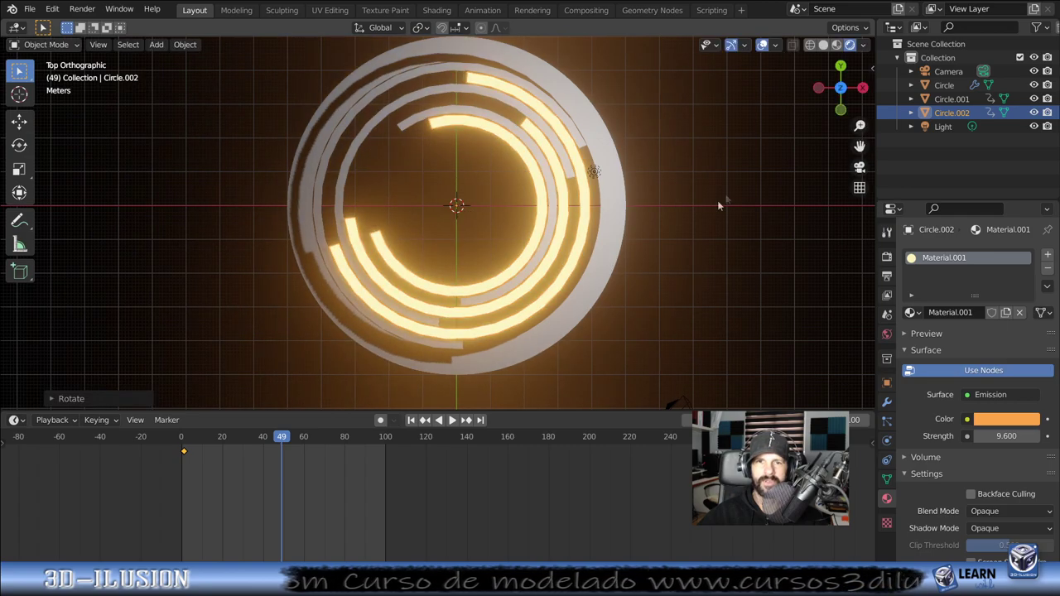
key(i)
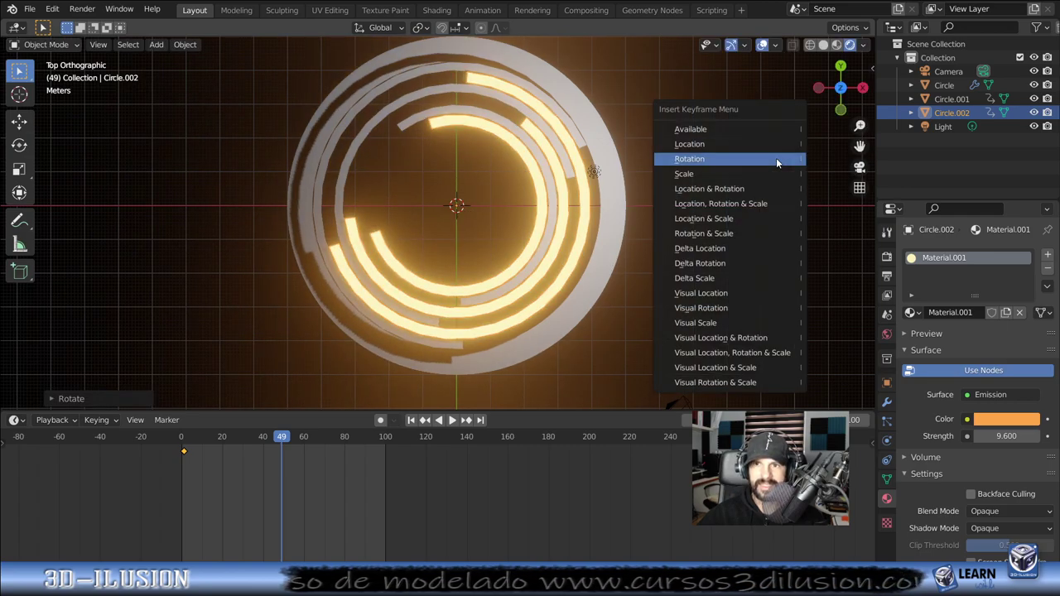
click(776, 158)
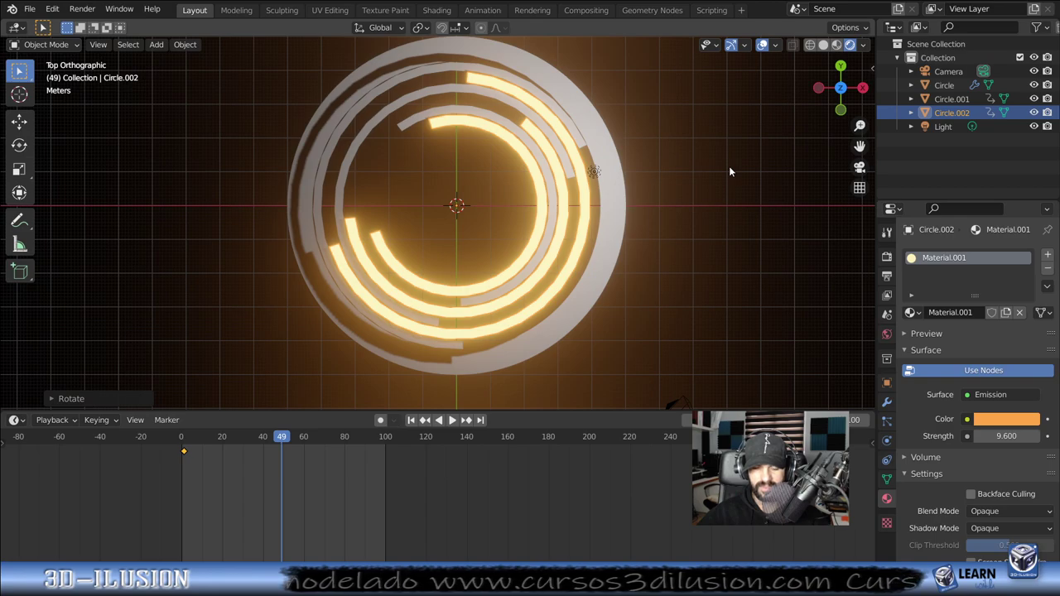
key(r)
click(681, 154)
key(i)
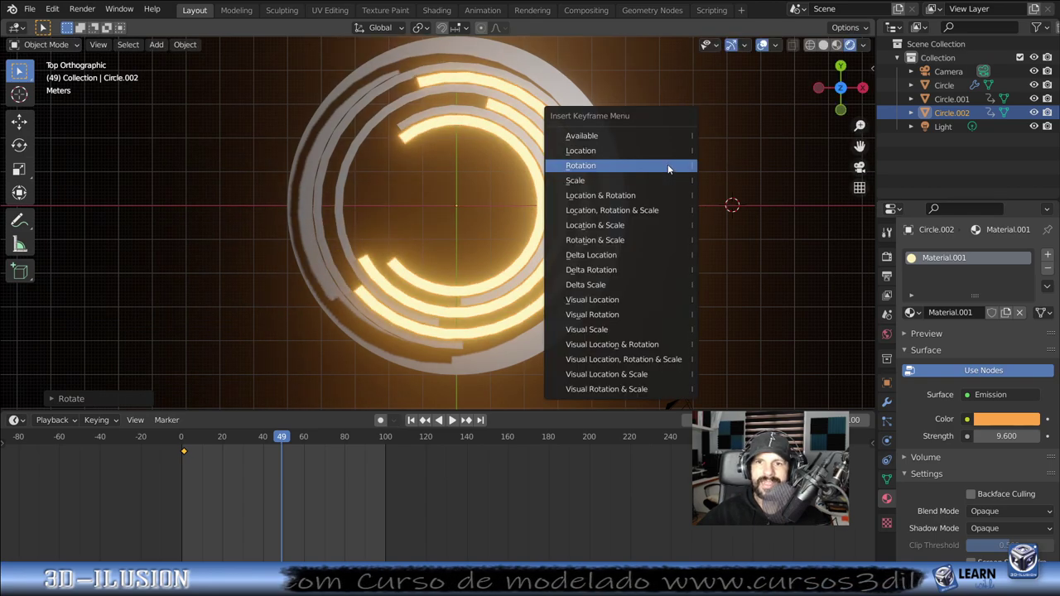
click(580, 166)
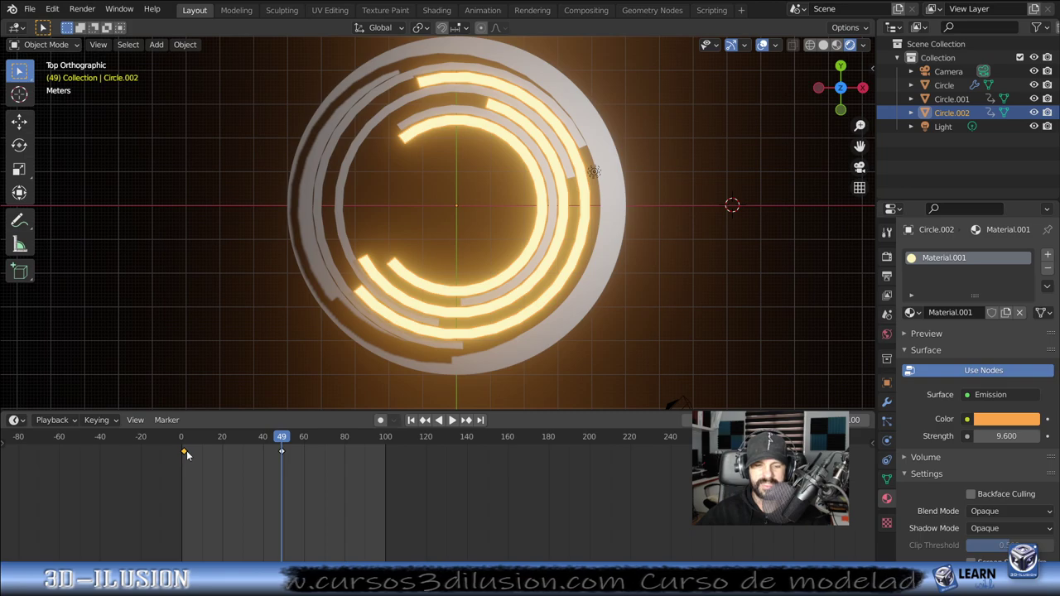
click(386, 447)
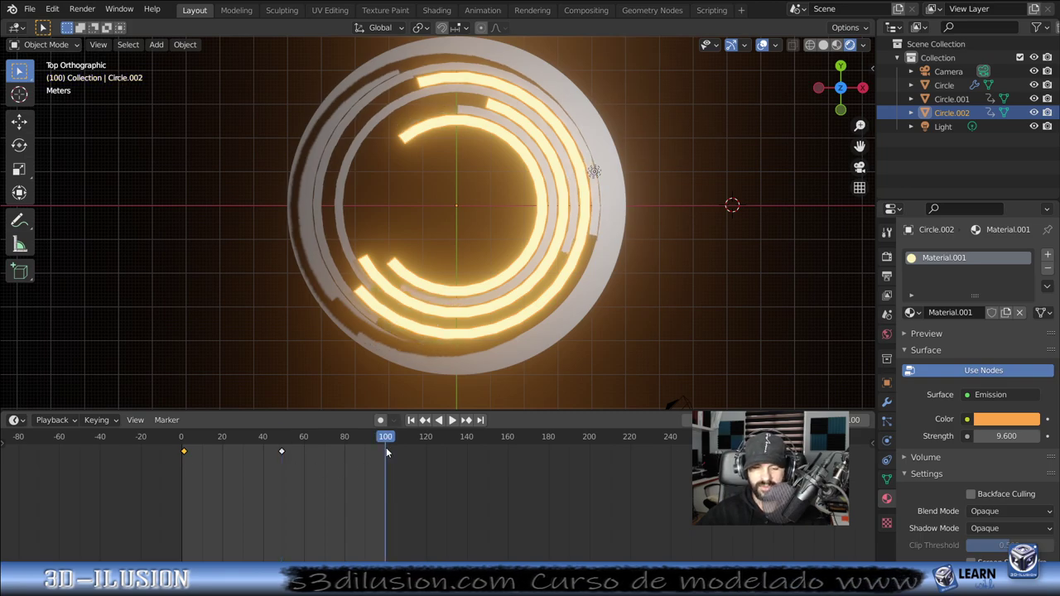
Step: Preview Circle.002's spin and move its last and middle keys to about frames 84 and 18
key(space)
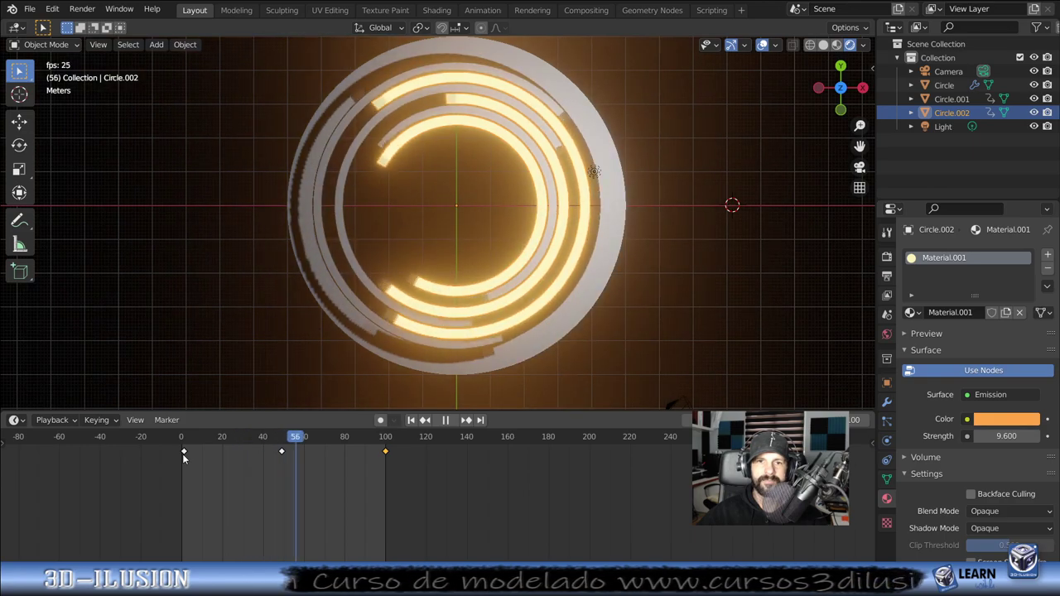
key(space)
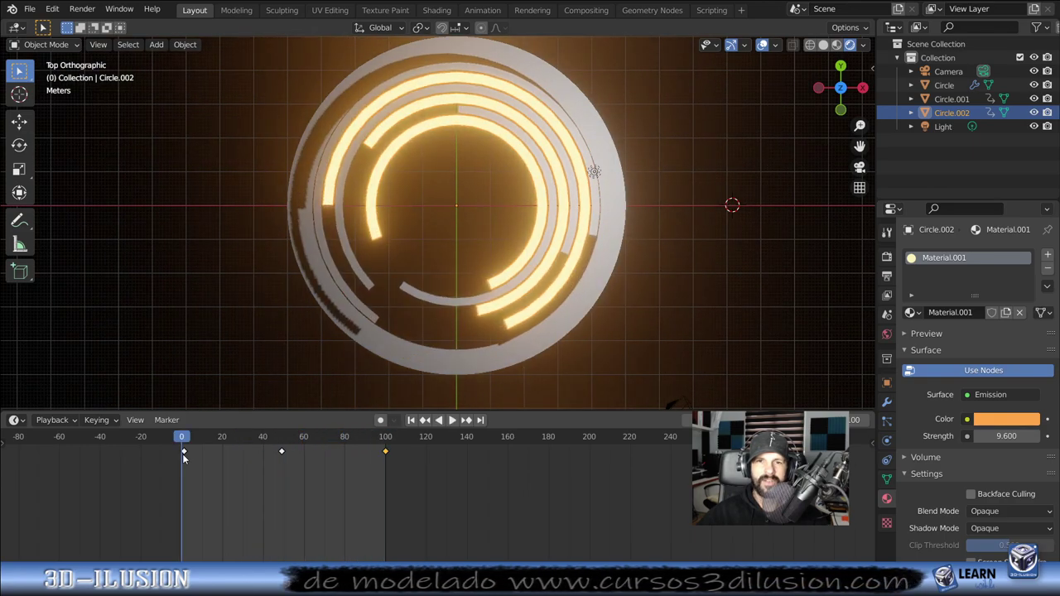
key(space)
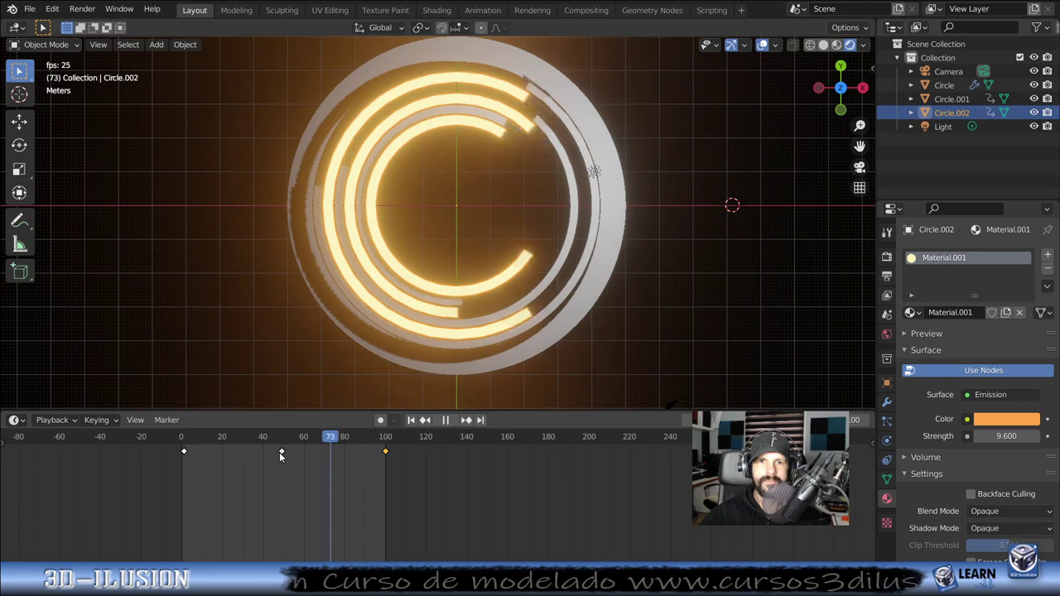
key(space)
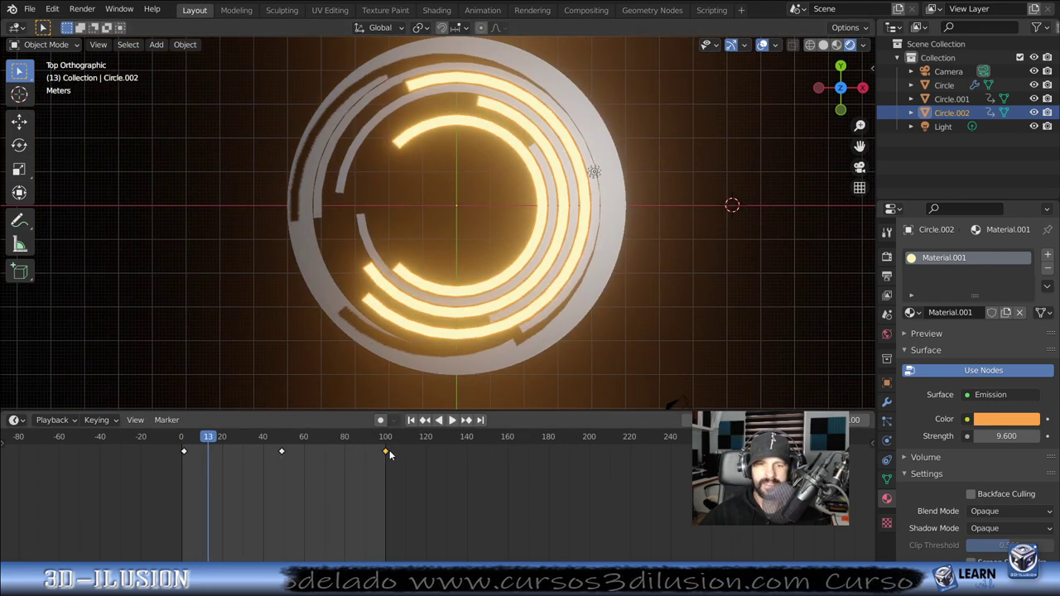
drag(390, 454, 355, 457)
key(space)
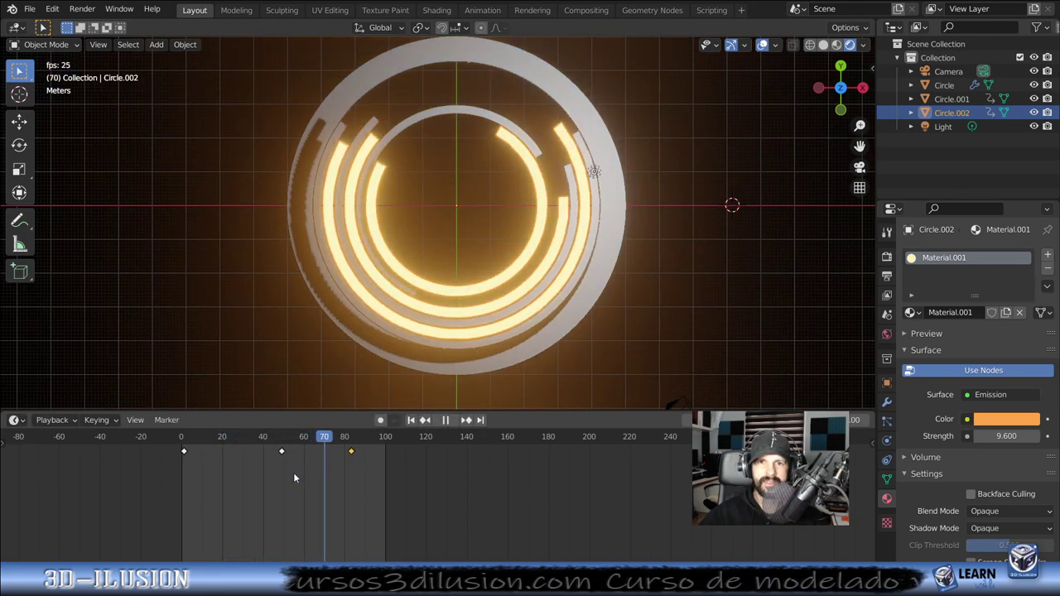
key(space)
drag(283, 454, 218, 453)
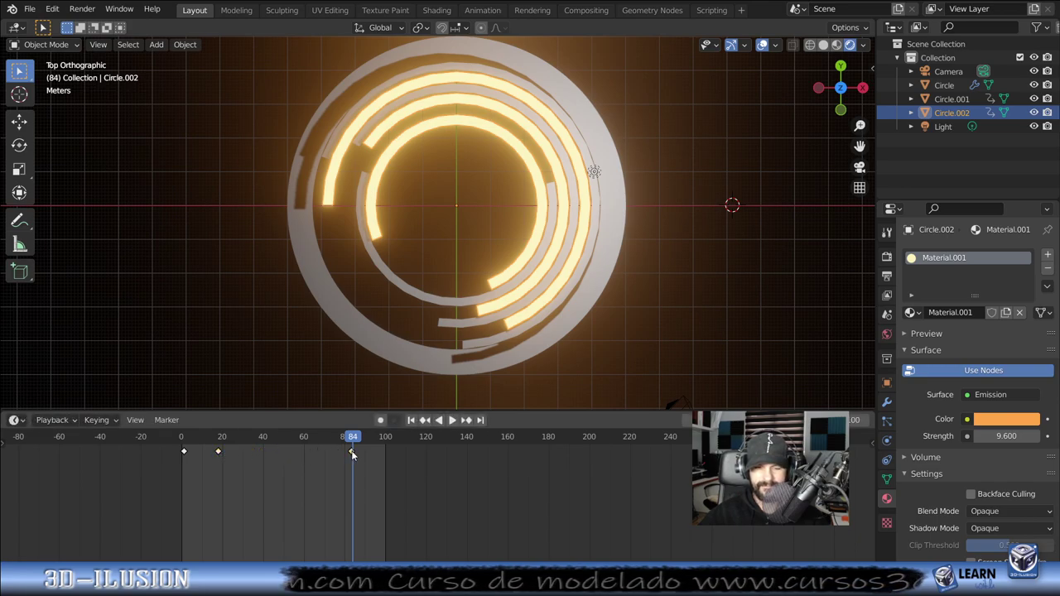
Step: Duplicate a key offset by 22, then spread the keys to about frames 120 and 252
key(shift+d)
text(22)
key(Return)
key(space)
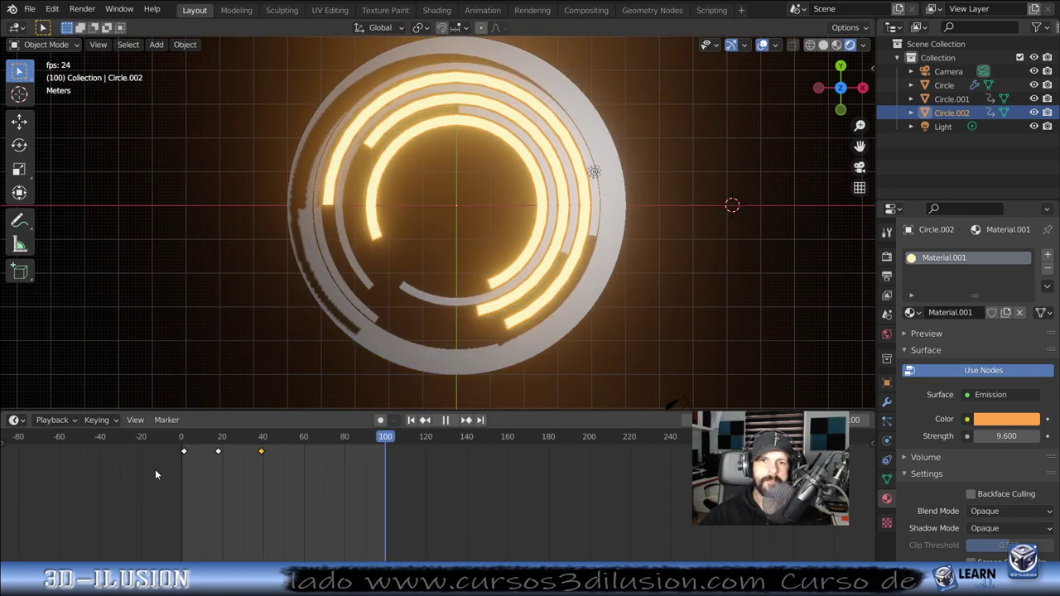
key(space)
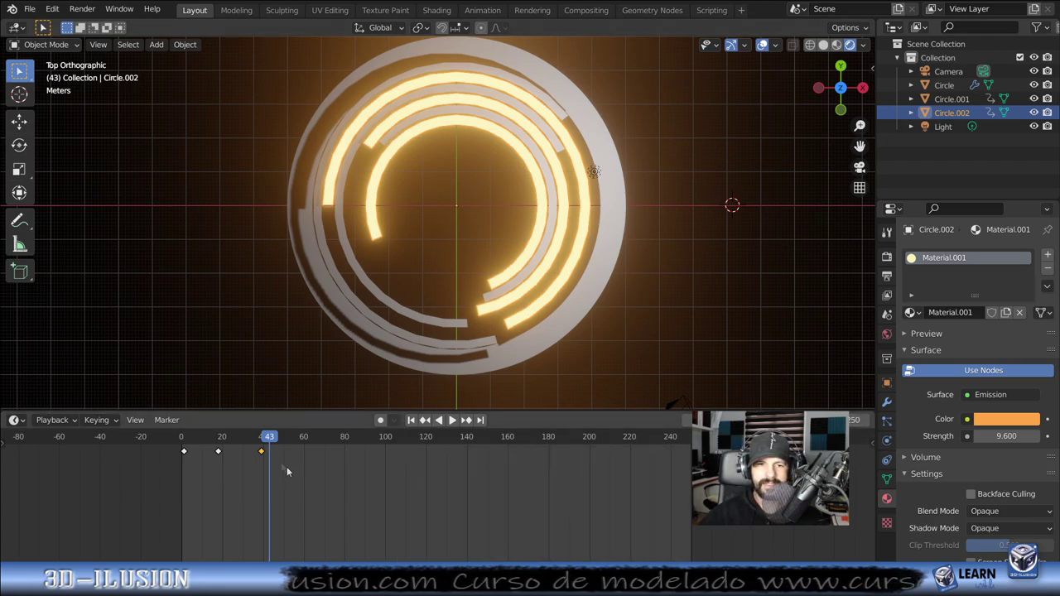
mouse_move(265, 454)
mouse_down()
mouse_move(689, 454)
mouse_move(690, 469)
mouse_up()
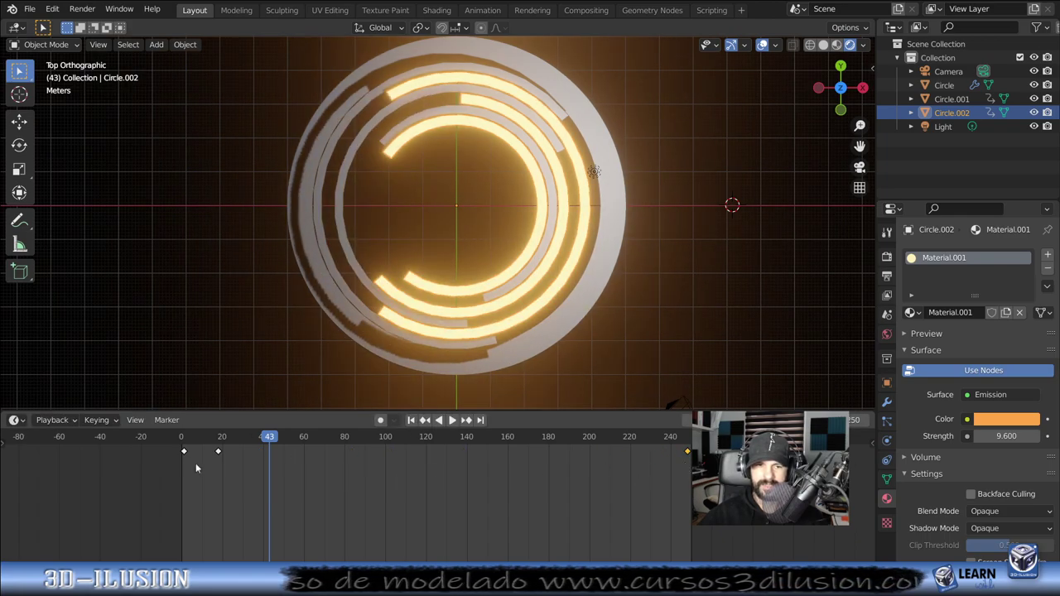
drag(222, 460, 426, 462)
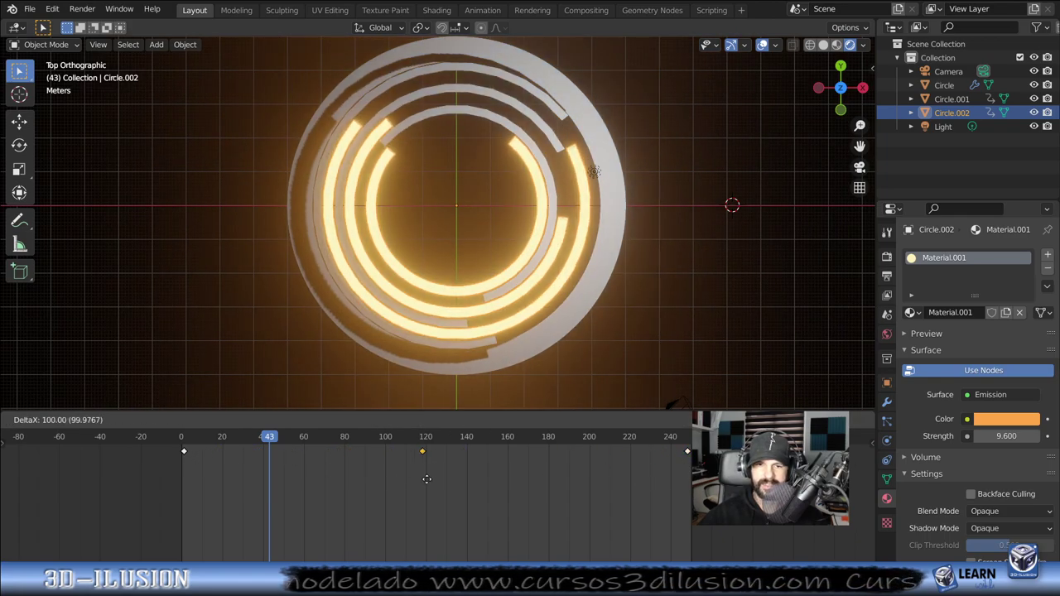
click(572, 273)
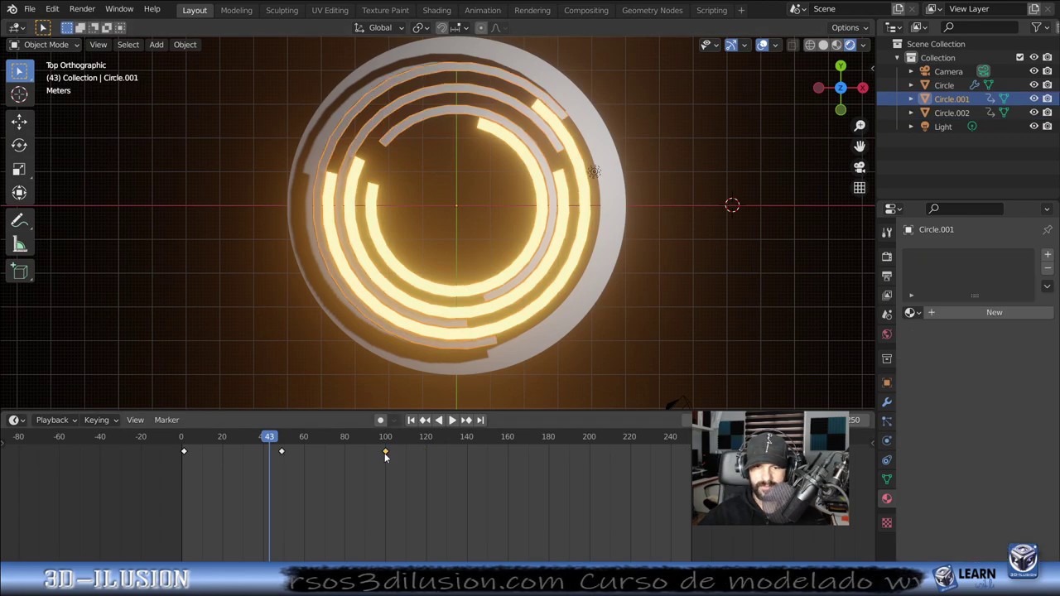
Step: Move Circle.001's rotation keys to about frames 248 and 123, then preview the slower spin
drag(385, 453, 689, 465)
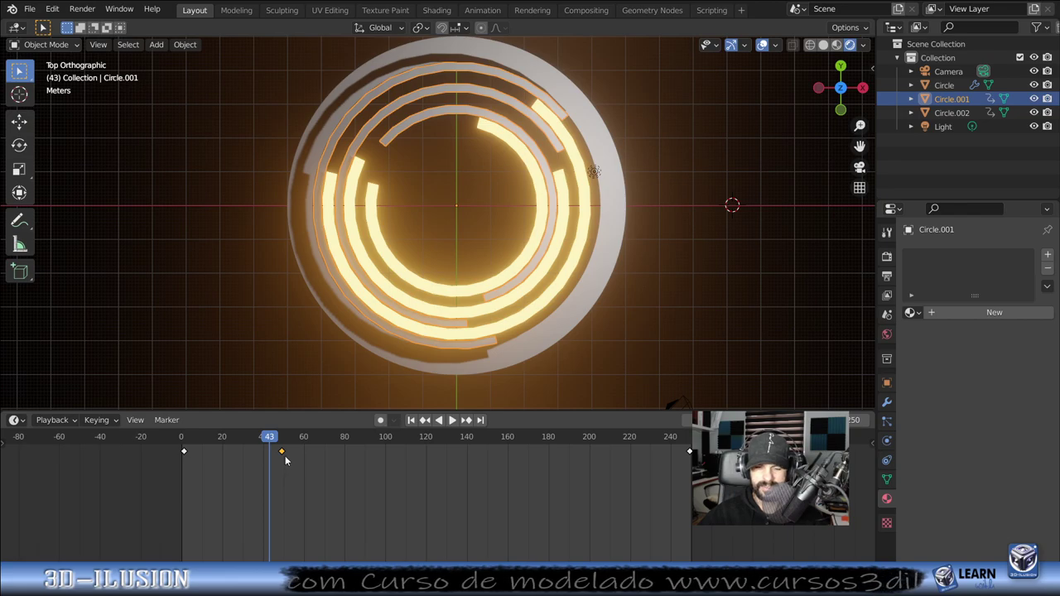
drag(283, 455, 432, 458)
key(space)
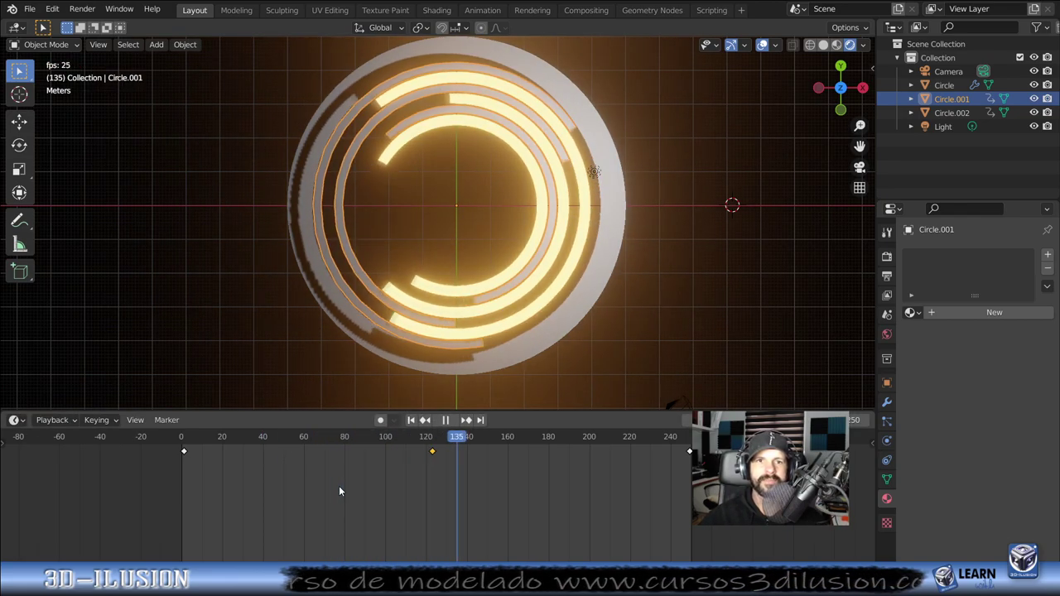
click(179, 477)
key(Escape)
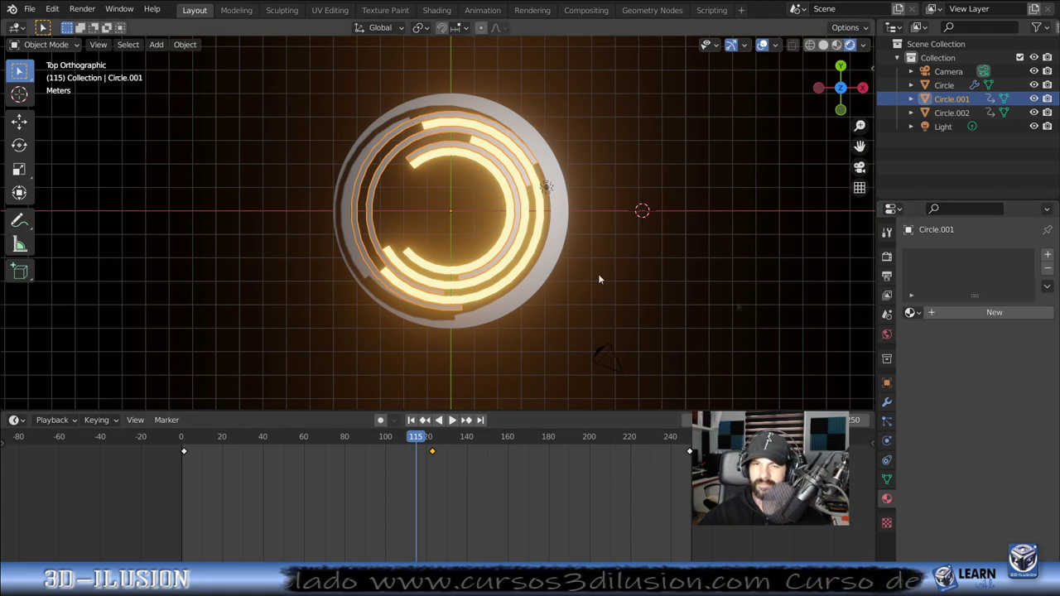
Step: Assign Material.001 to Circle.001 and rename the material 'luzamarilla'
click(911, 313)
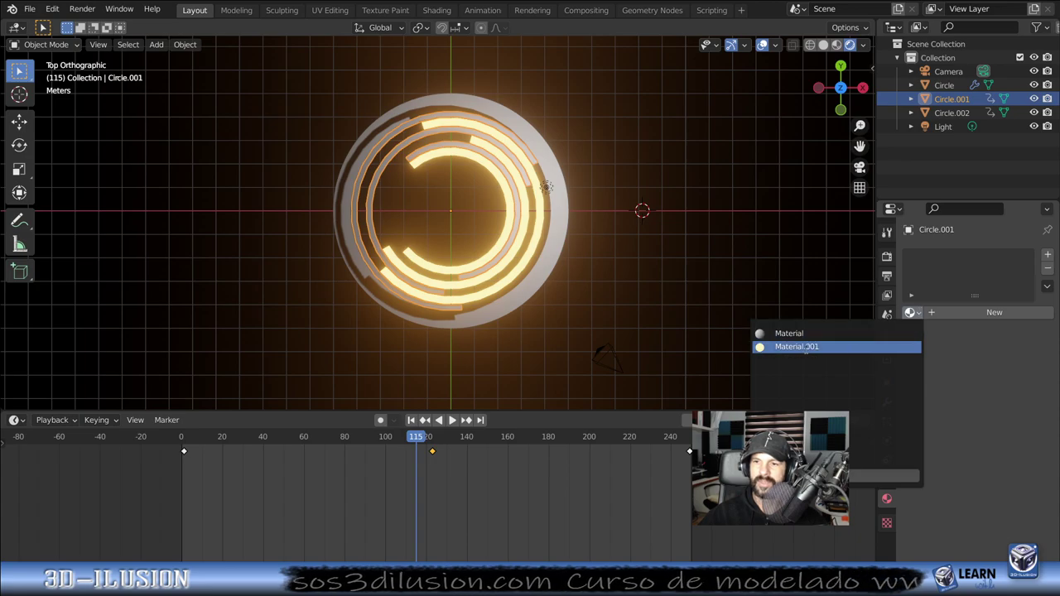
click(805, 348)
double_click(966, 259)
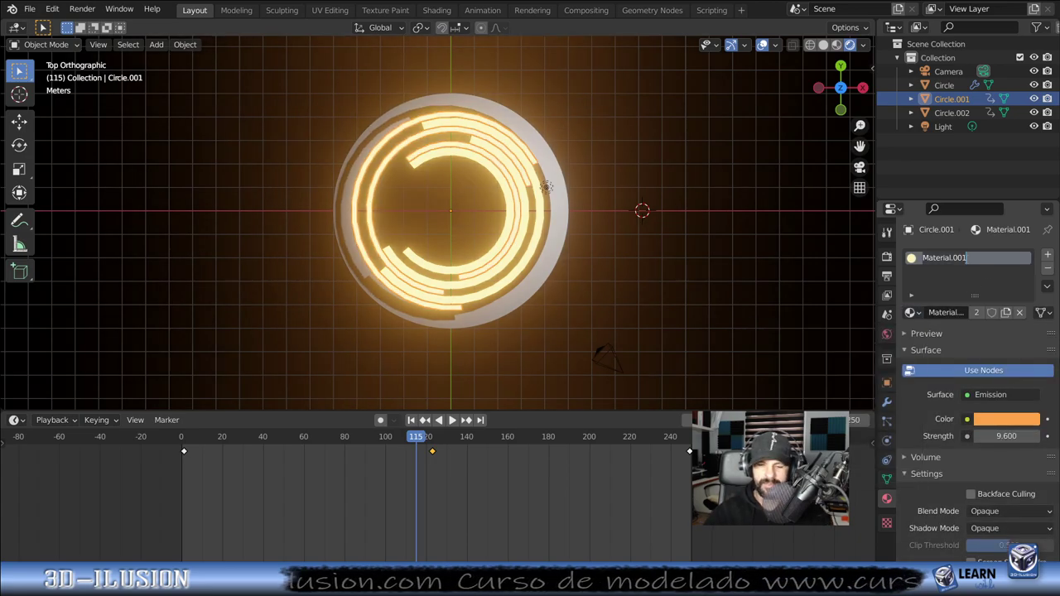
text(luzama)
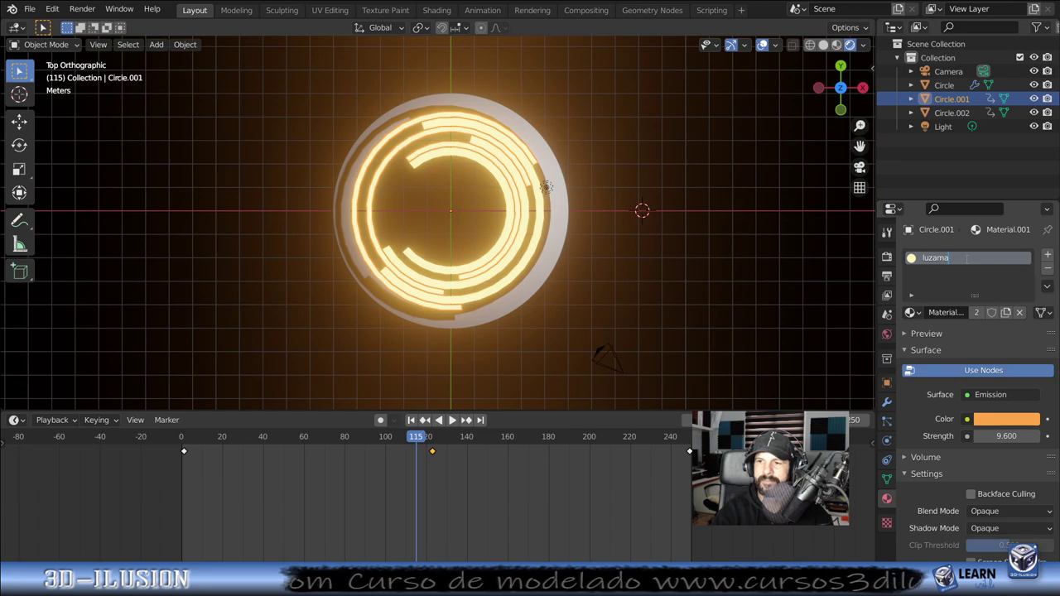
text(lla)
key(Return)
mouse_move(414, 232)
middle_down()
mouse_move(435, 176)
mouse_move(428, 227)
middle_up()
click(457, 278)
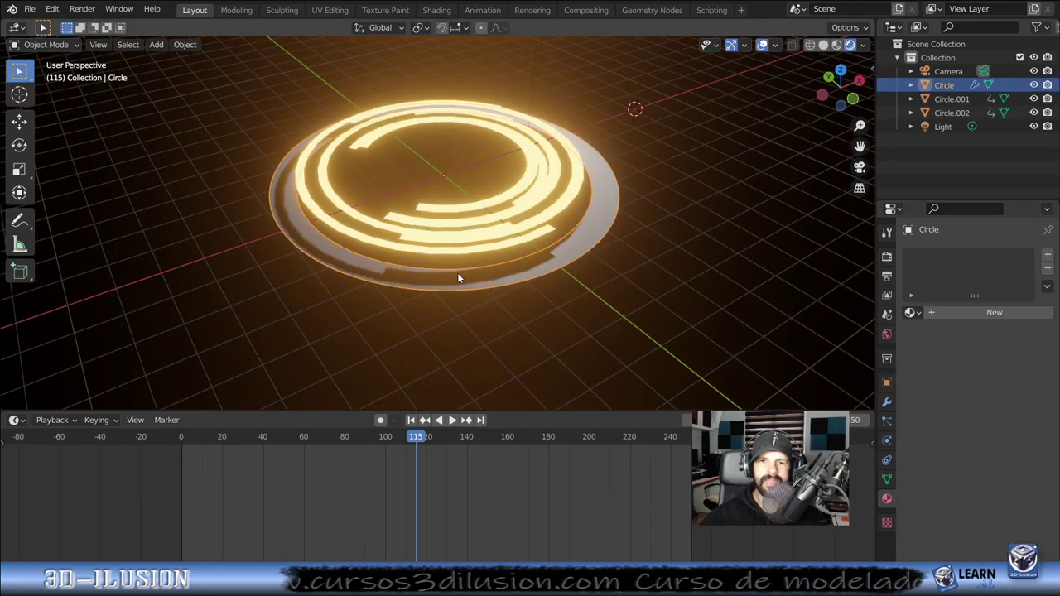
scroll(457, 273, down, 4)
middle_drag(548, 202, 508, 236)
scroll(508, 236, up, 1)
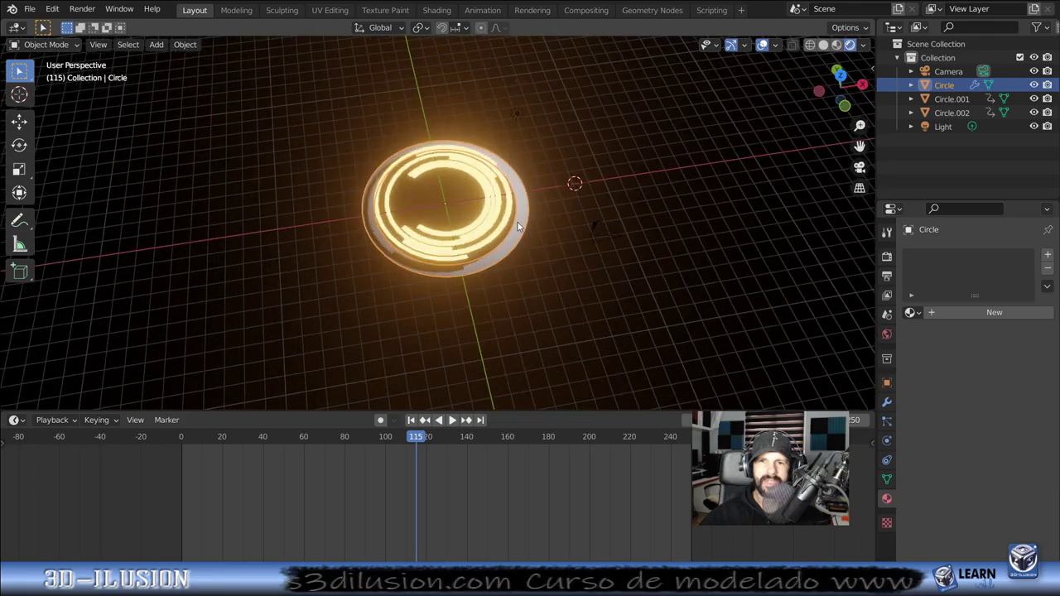
Step: Delete the point light from the scene and select the Circle object
scroll(518, 226, up, 2)
click(565, 82)
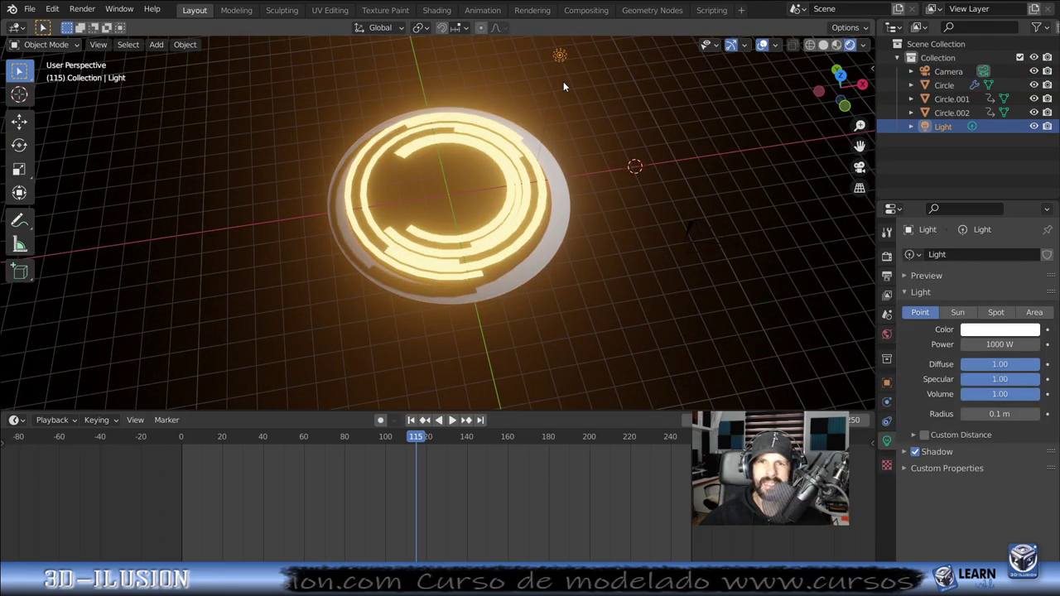
key(Delete)
mouse_move(563, 81)
middle_down()
mouse_move(540, 223)
mouse_move(546, 348)
mouse_move(561, 280)
middle_up()
scroll(561, 276, up, 2)
middle_drag(557, 241, 532, 249)
click(548, 213)
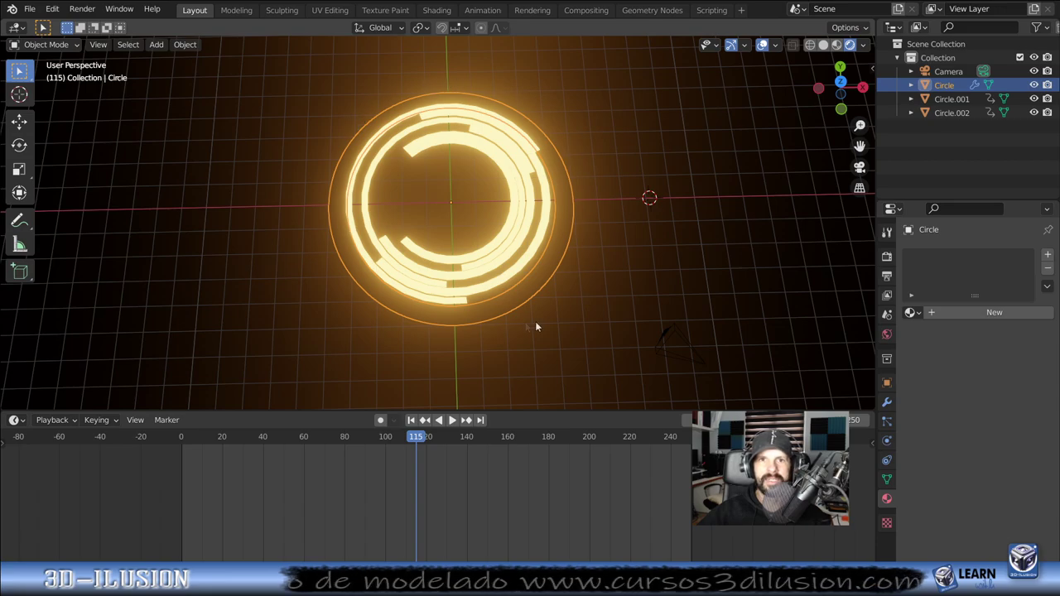
click(339, 12)
Step: Select Circle's outer face loop and unwrap it with Project from View from top view
click(621, 375)
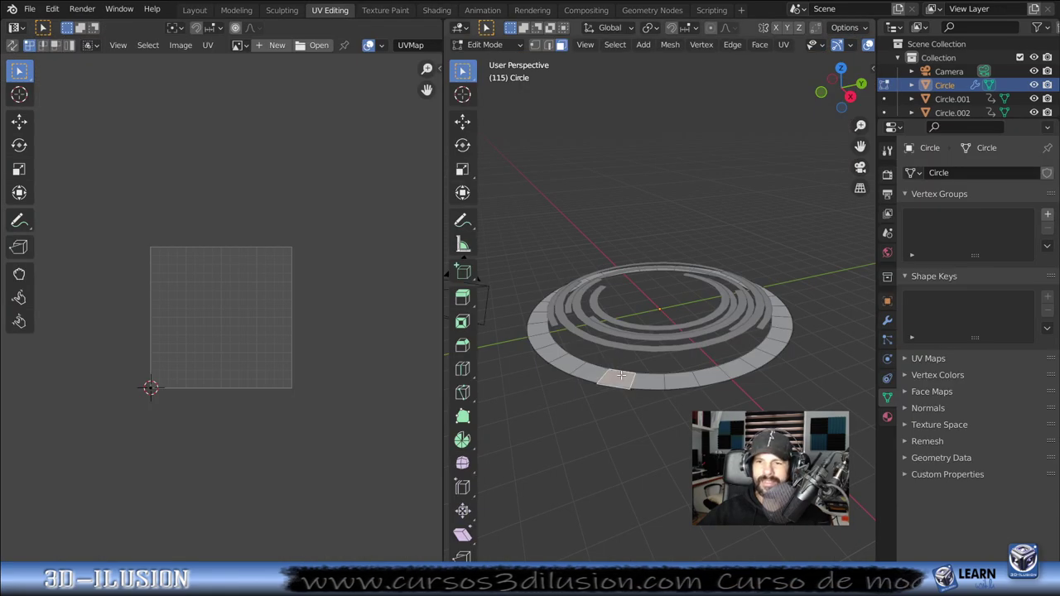
alt+click(621, 375)
key(KP_7)
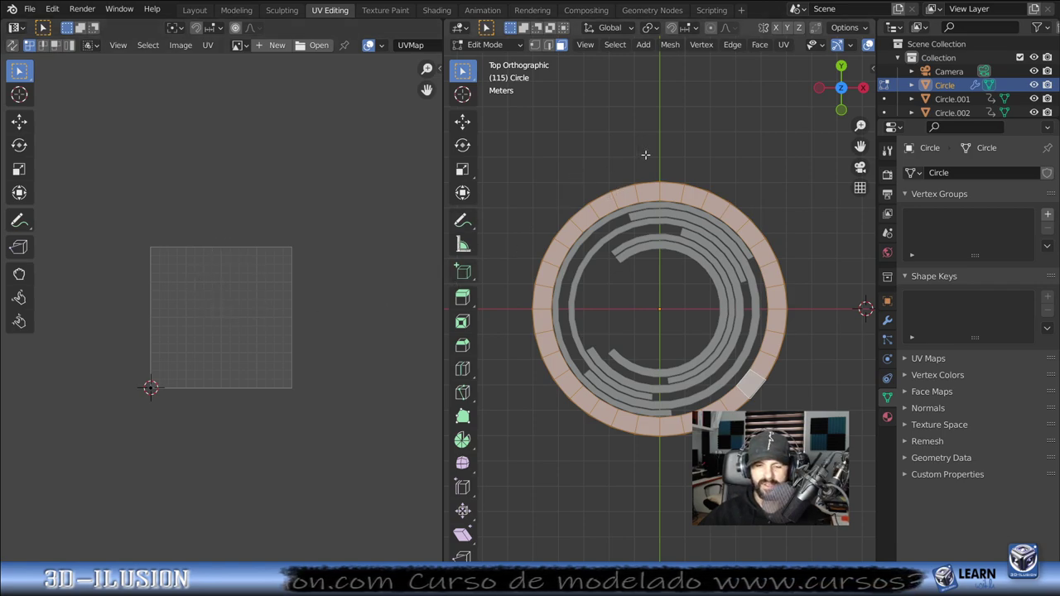
key(u)
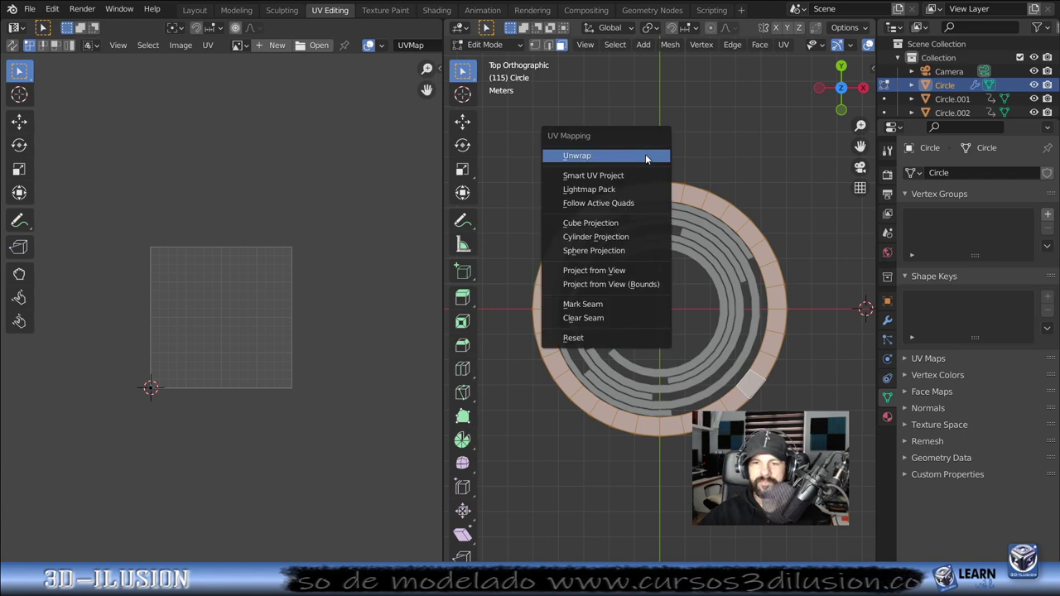
click(611, 272)
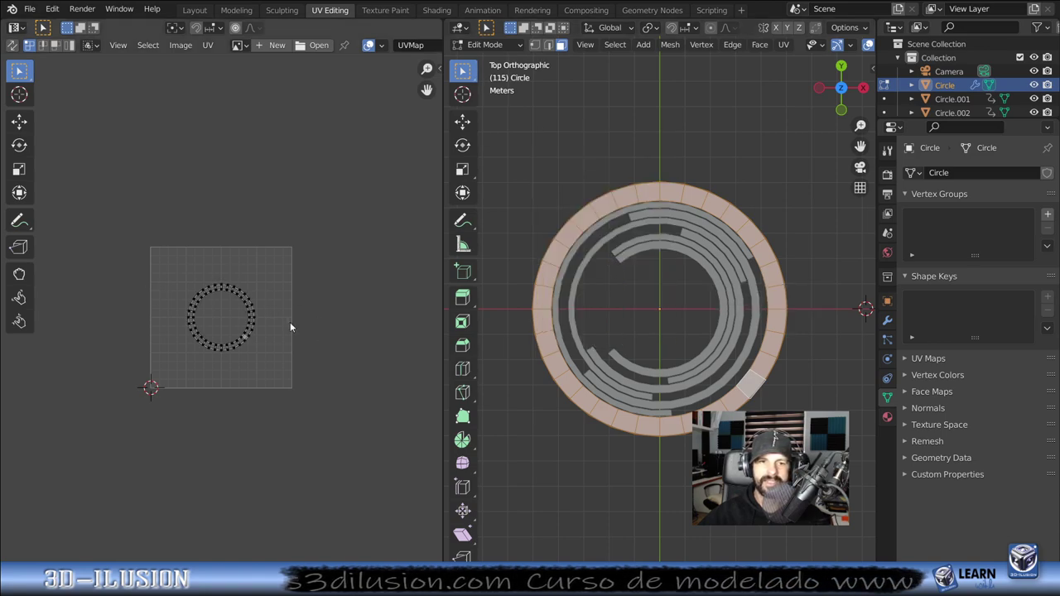
scroll(290, 327, up, 3)
key(a)
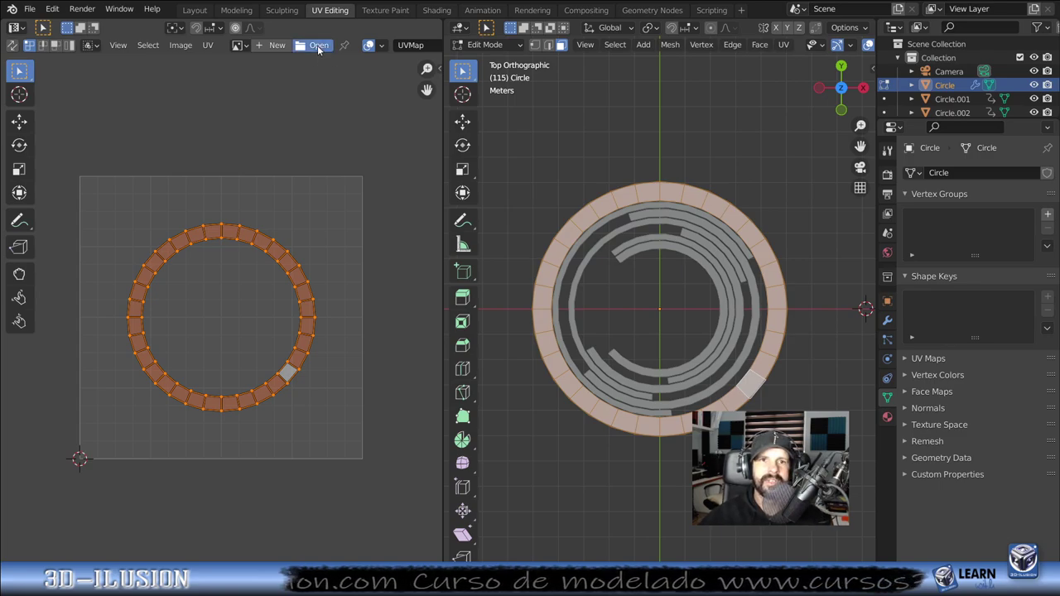
Step: Load the protractor image from the EFECTHUD folder into the UV editor
click(317, 46)
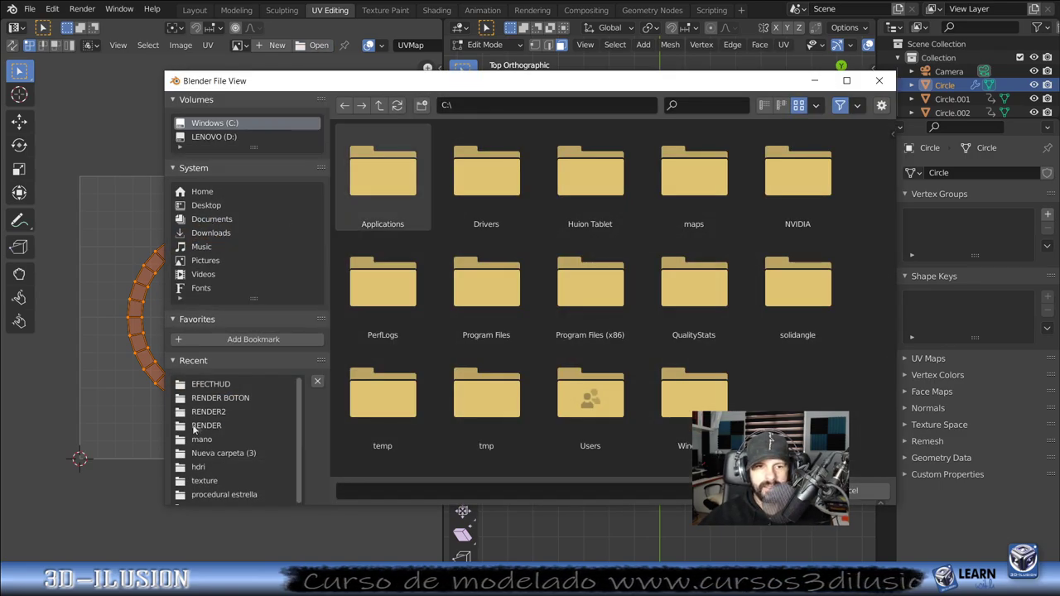
click(210, 384)
double_click(718, 173)
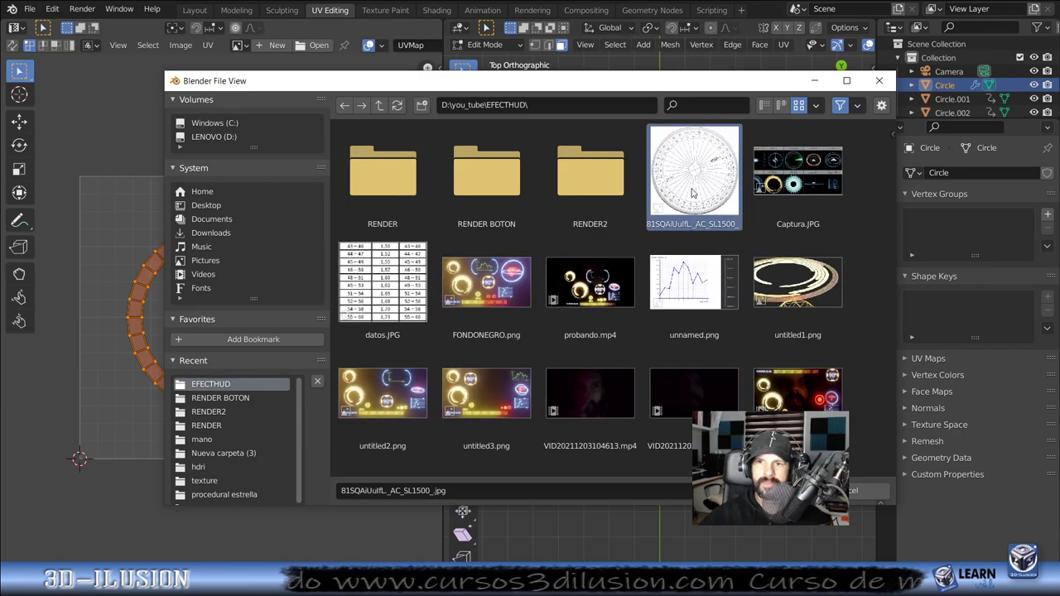
scroll(304, 342, down, 4)
scroll(304, 342, down, 2)
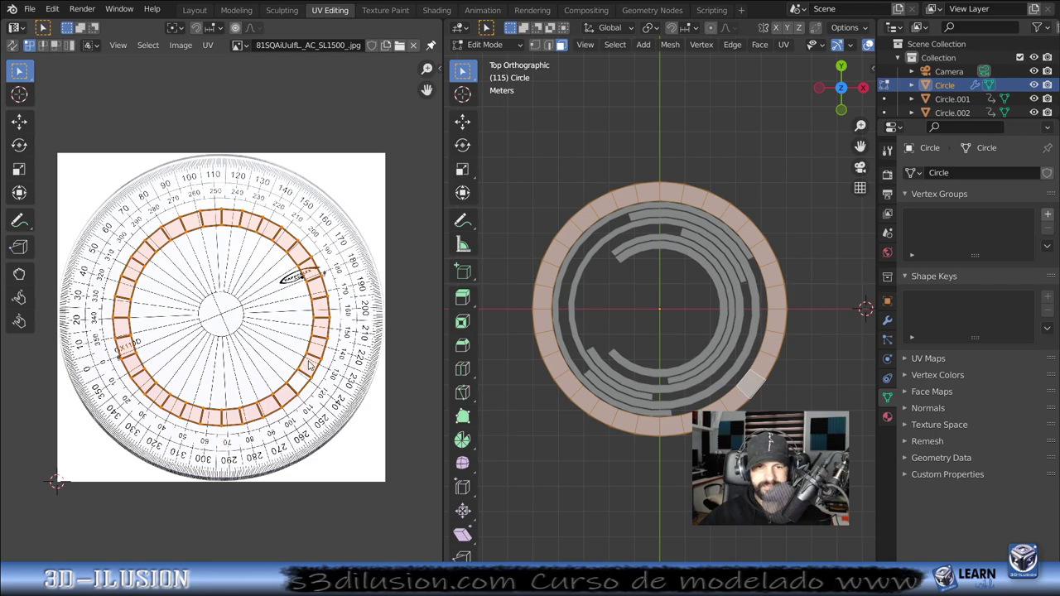
Step: Scale the ring's UVs about 1.48 to cover the protractor's degree band
key(s)
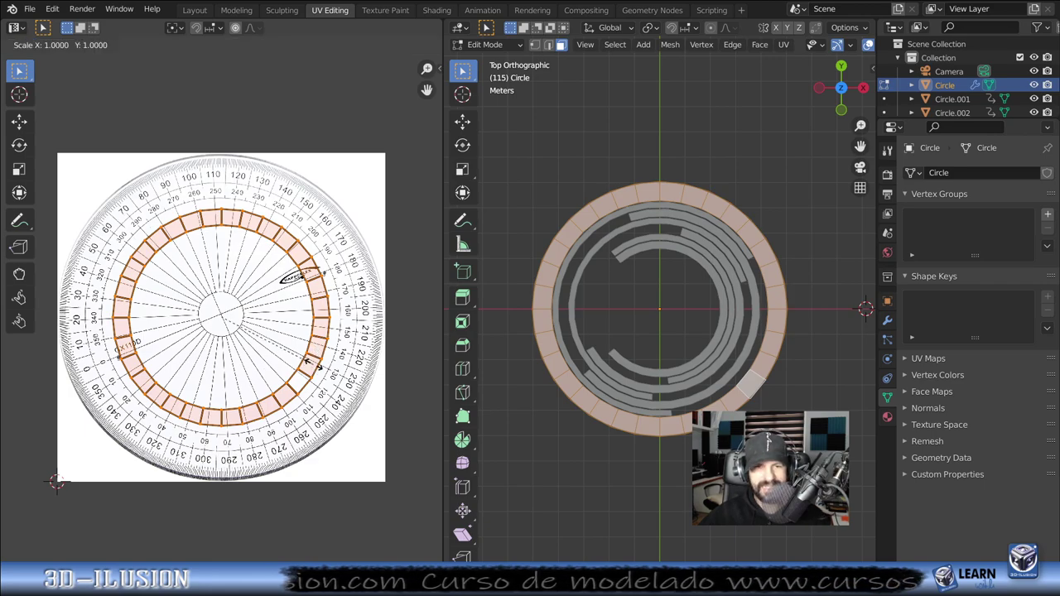
click(358, 399)
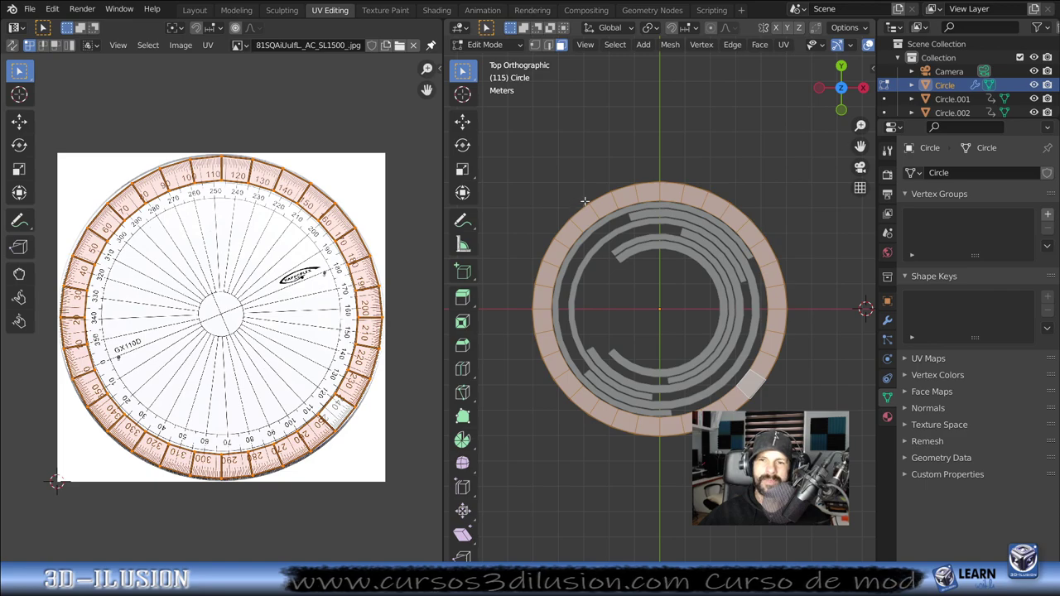
key(z)
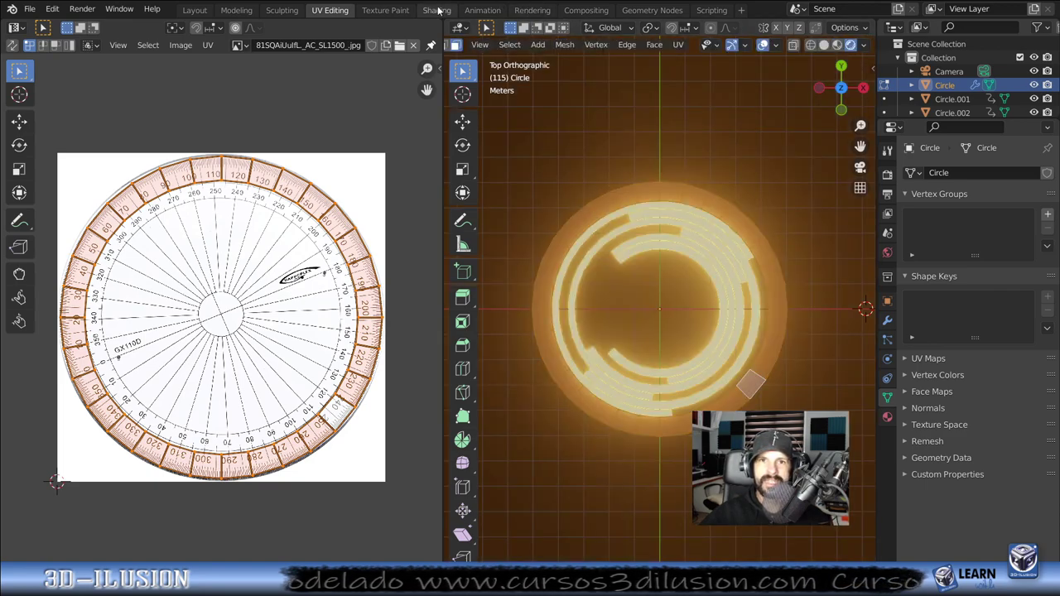
click(435, 11)
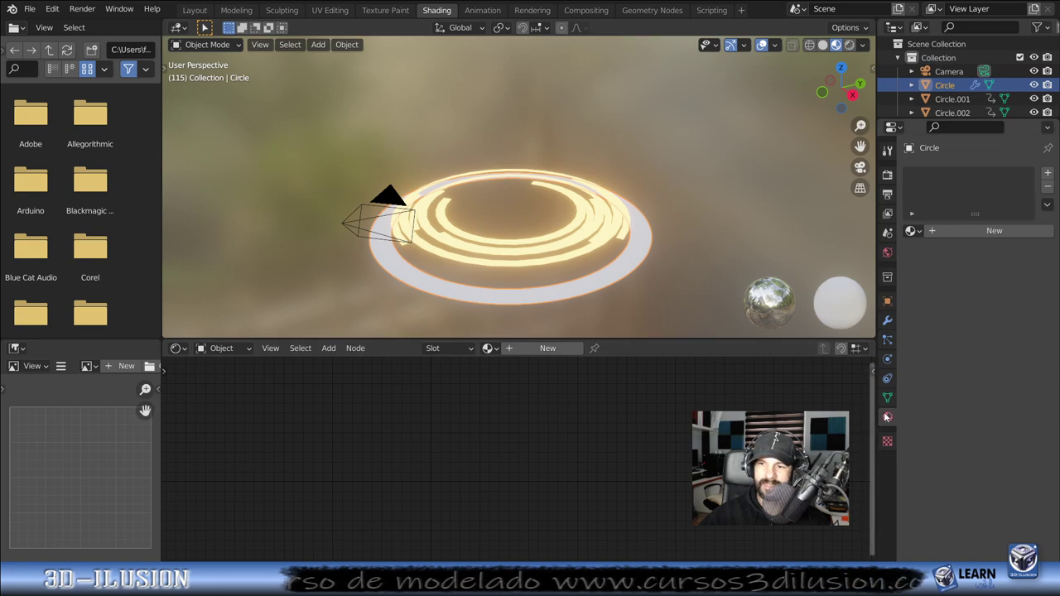
Step: Create a new material, Material.001, for the Circle in the Shading workspace
click(992, 232)
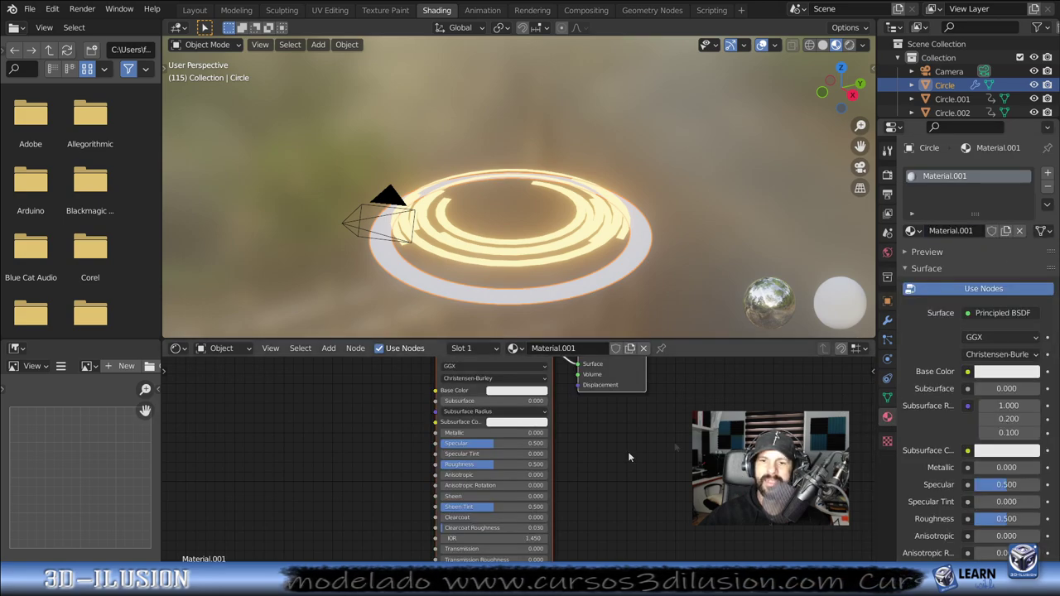
scroll(571, 453, down, 3)
middle_drag(597, 451, 733, 450)
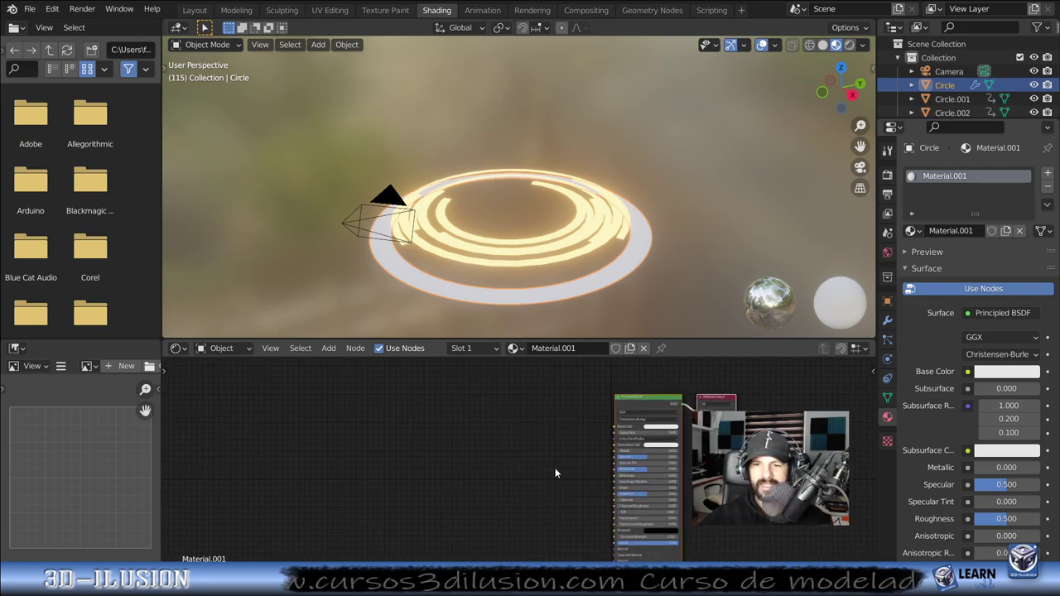
scroll(555, 473, up, 1)
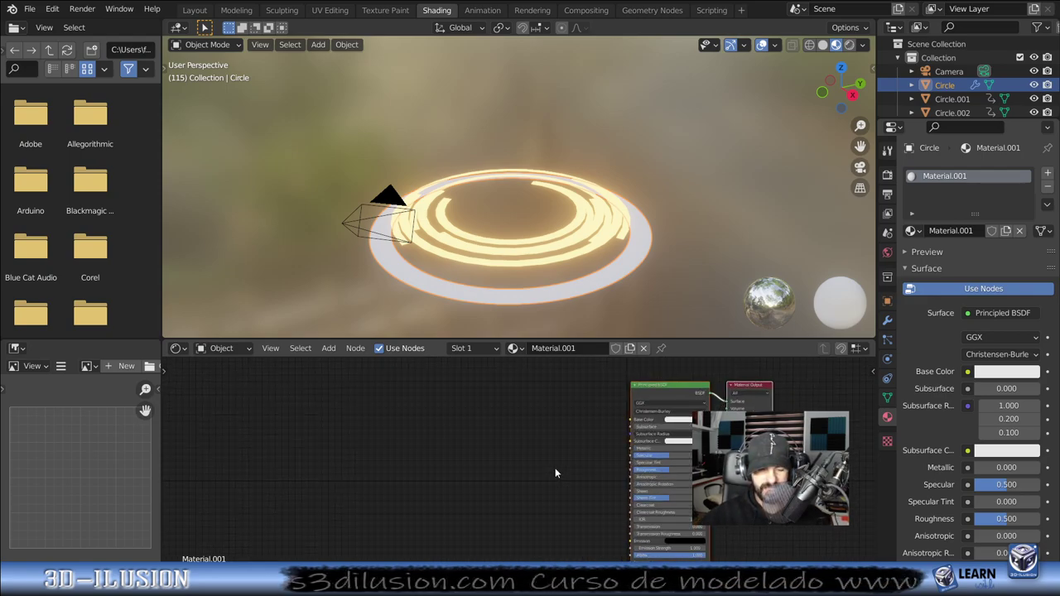
Step: Add an Image Texture node left of the shader and start browsing for its image
key(shift+a)
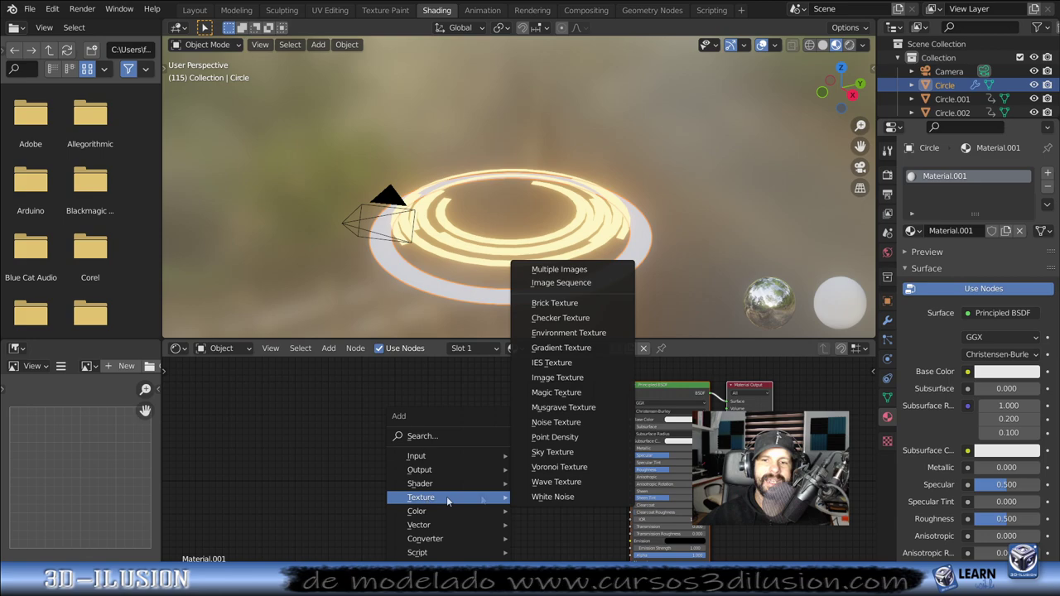
click(568, 384)
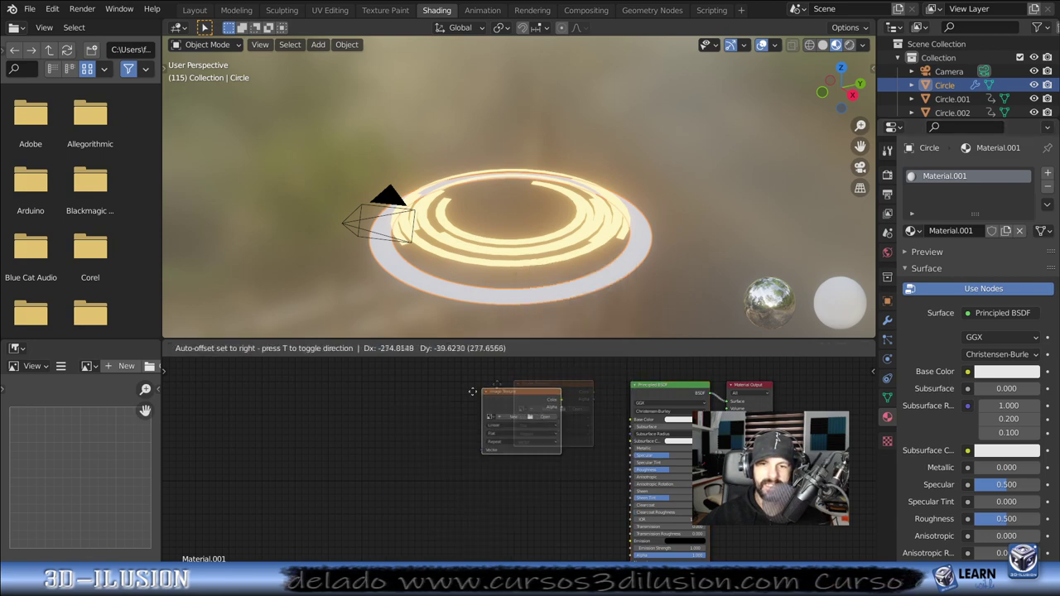
click(472, 426)
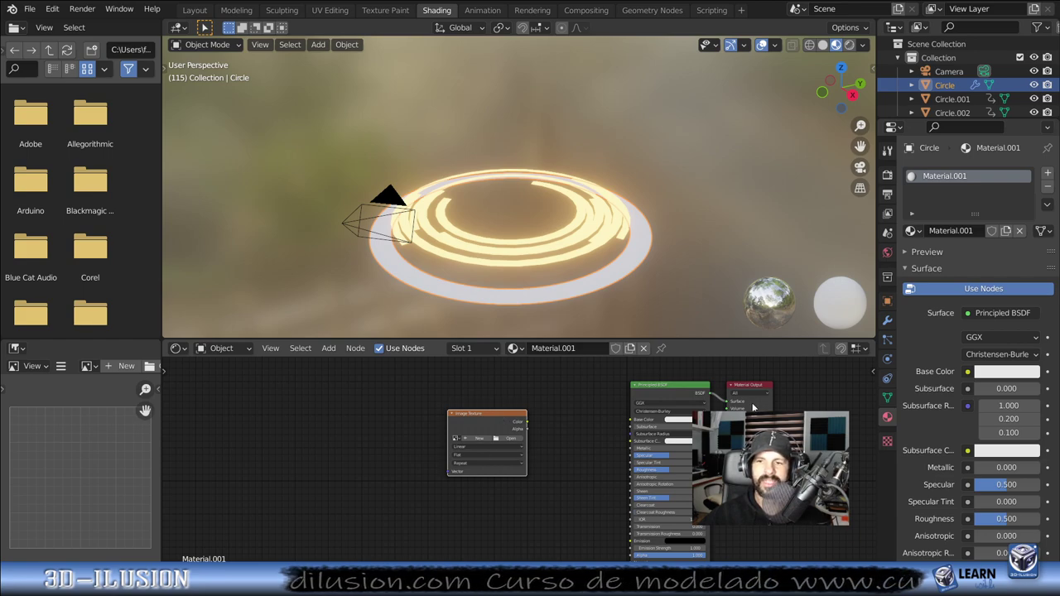
scroll(525, 450, up, 2)
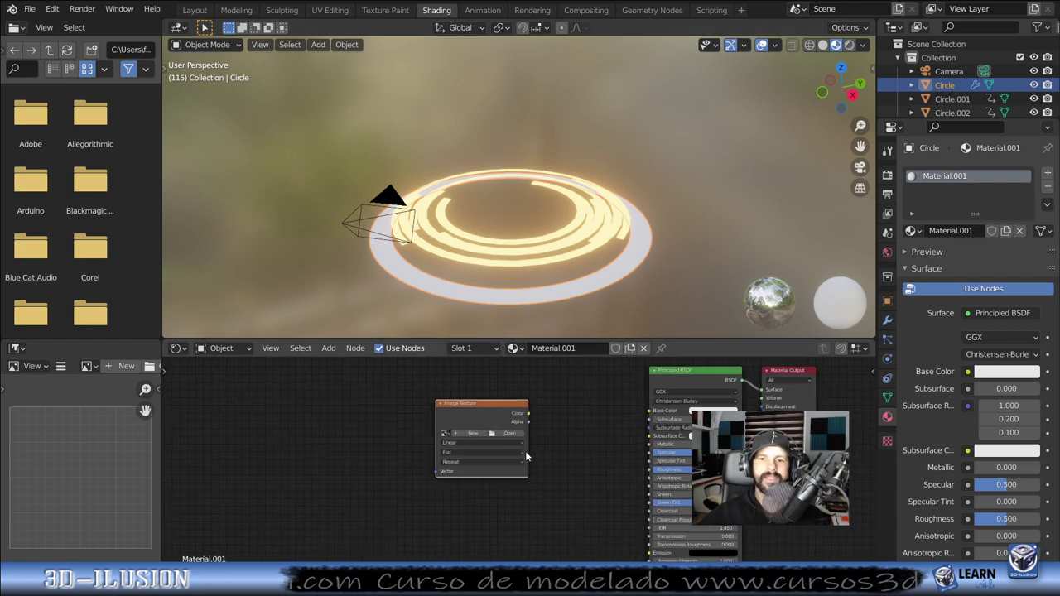
scroll(526, 434, up, 1)
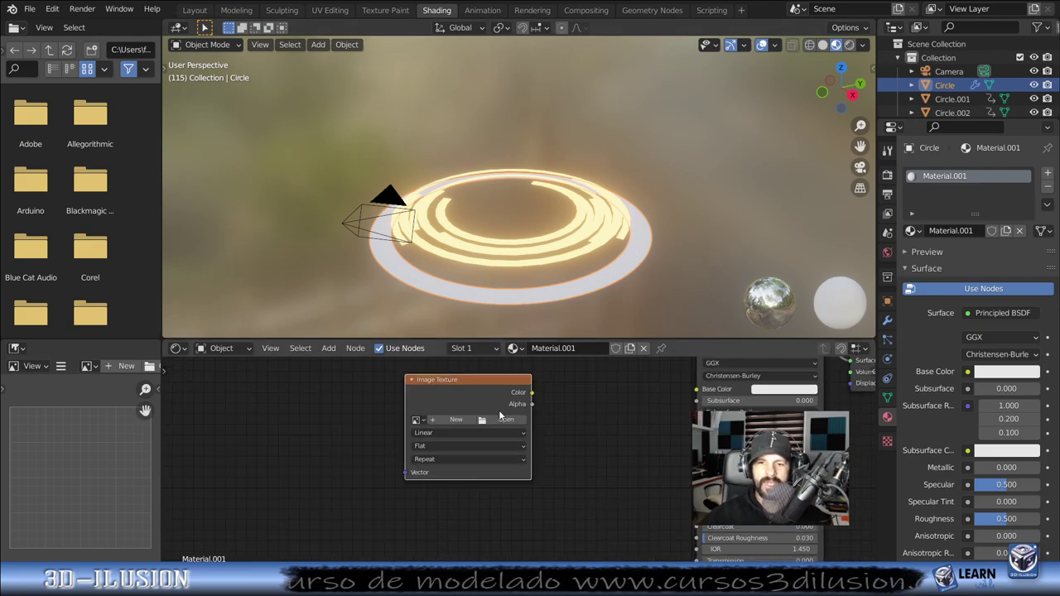
click(501, 422)
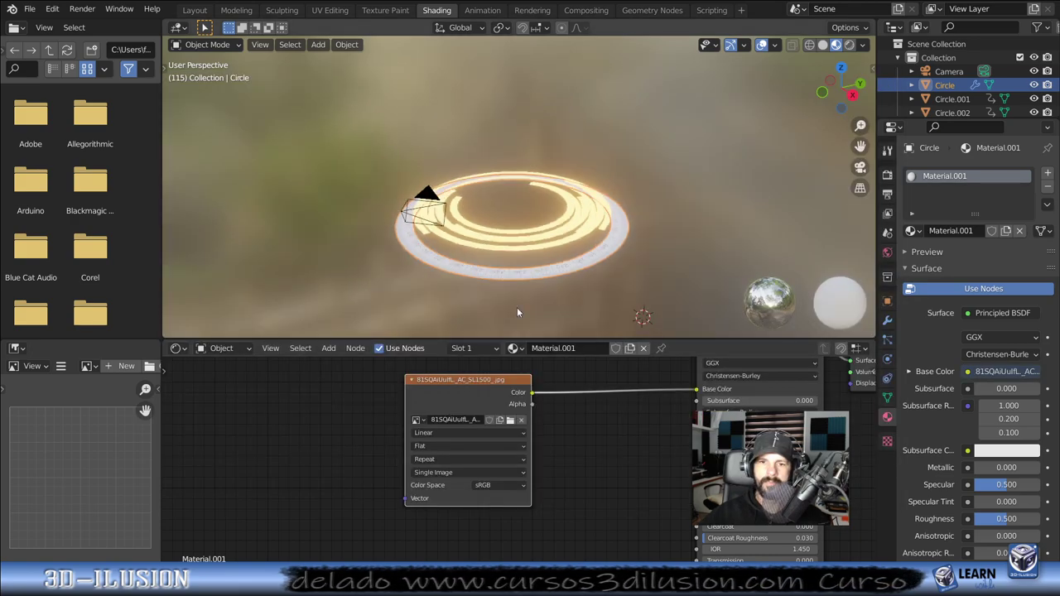
Step: View the protractor-textured ring from above in rendered shading and shift the Image Texture node left
mouse_move(517, 307)
middle_down()
mouse_move(507, 308)
mouse_move(530, 301)
middle_up()
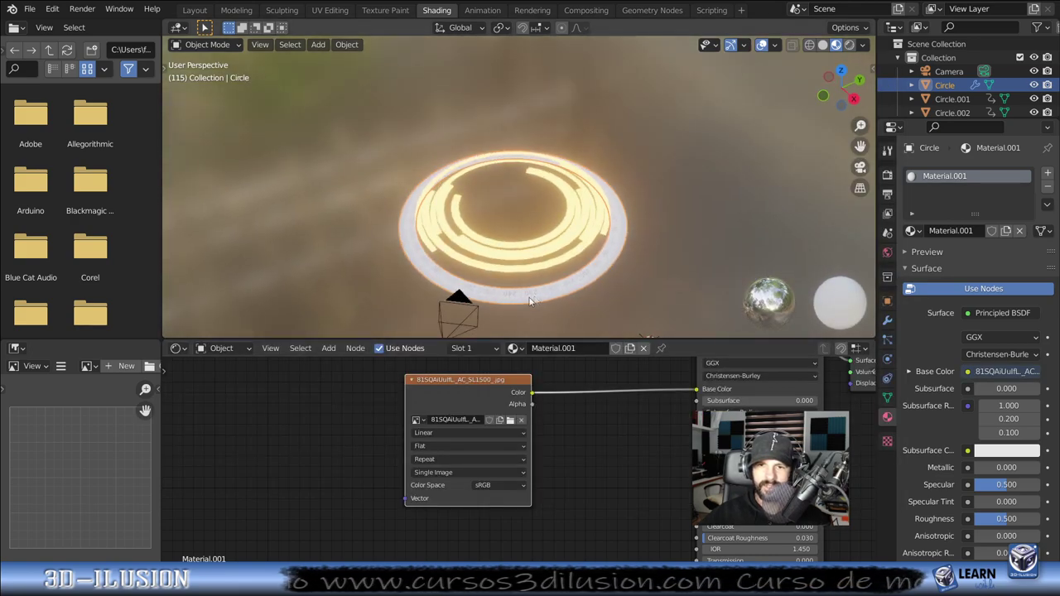
click(848, 45)
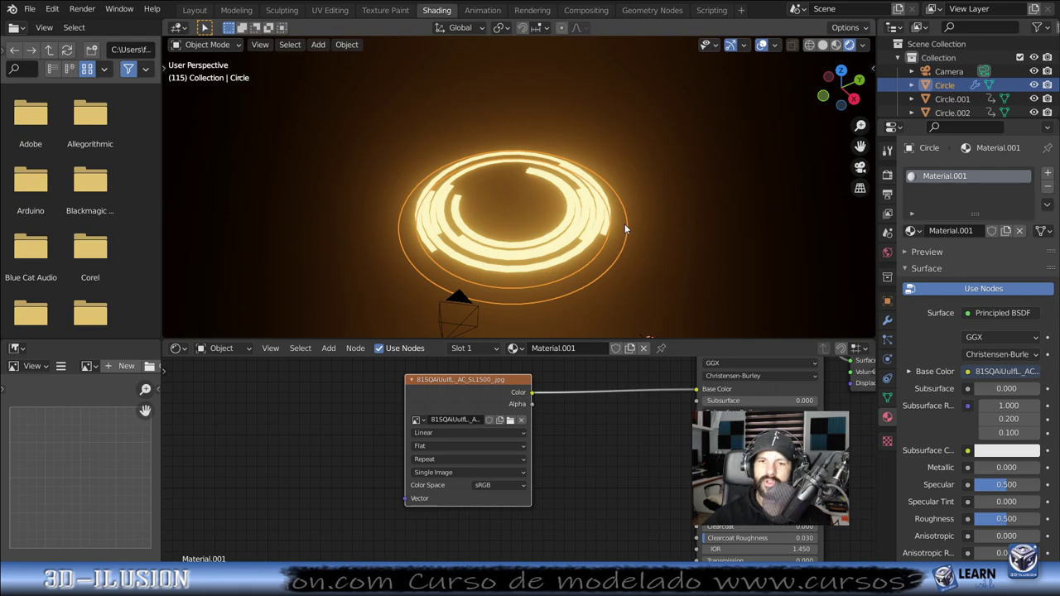
key(KP_7)
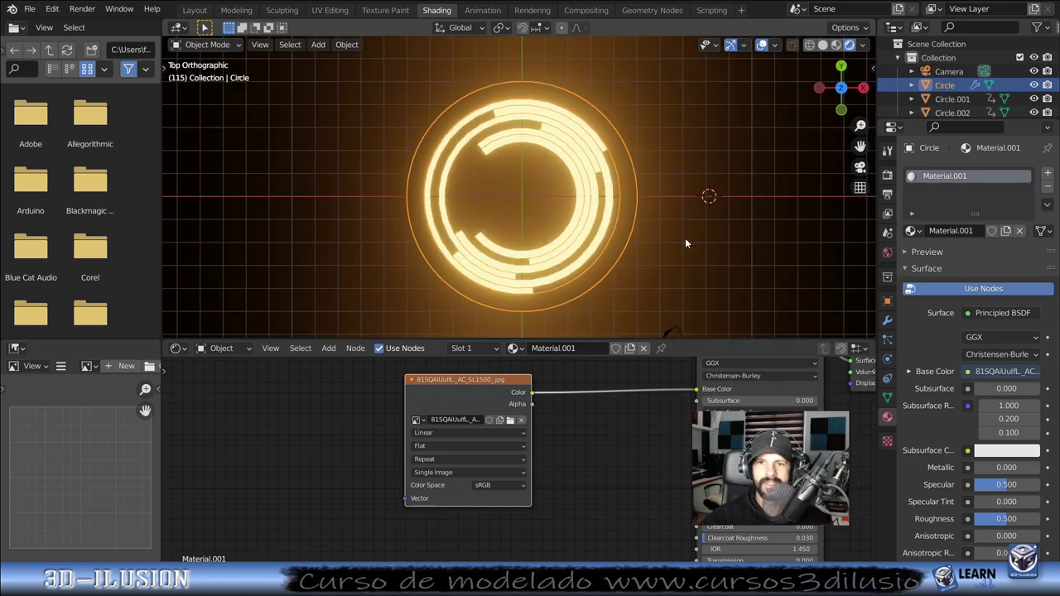
shift+middle_drag(685, 244, 646, 213)
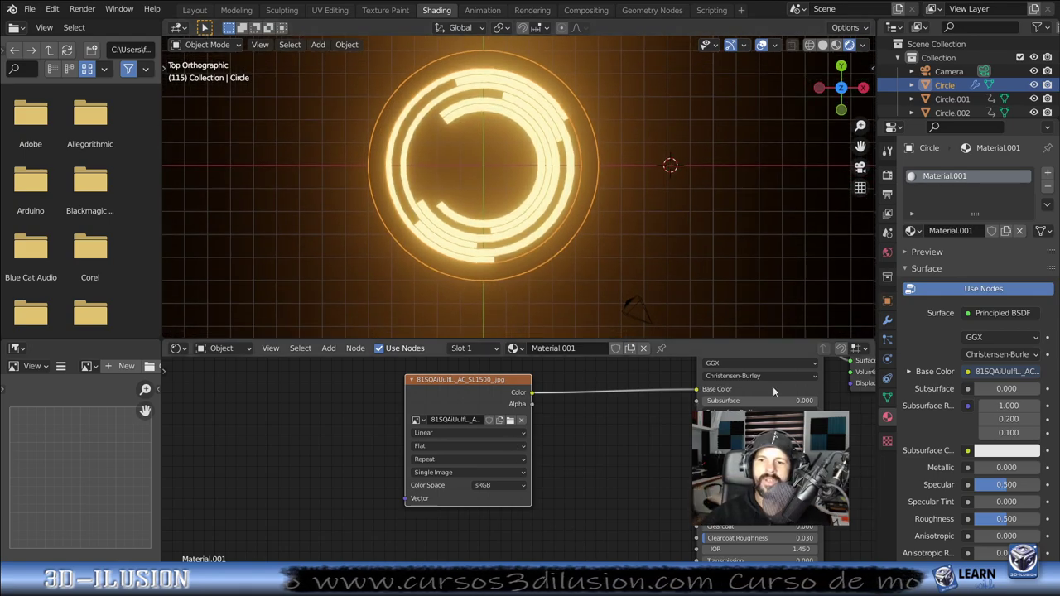
scroll(670, 511, down, 1)
drag(501, 395, 358, 417)
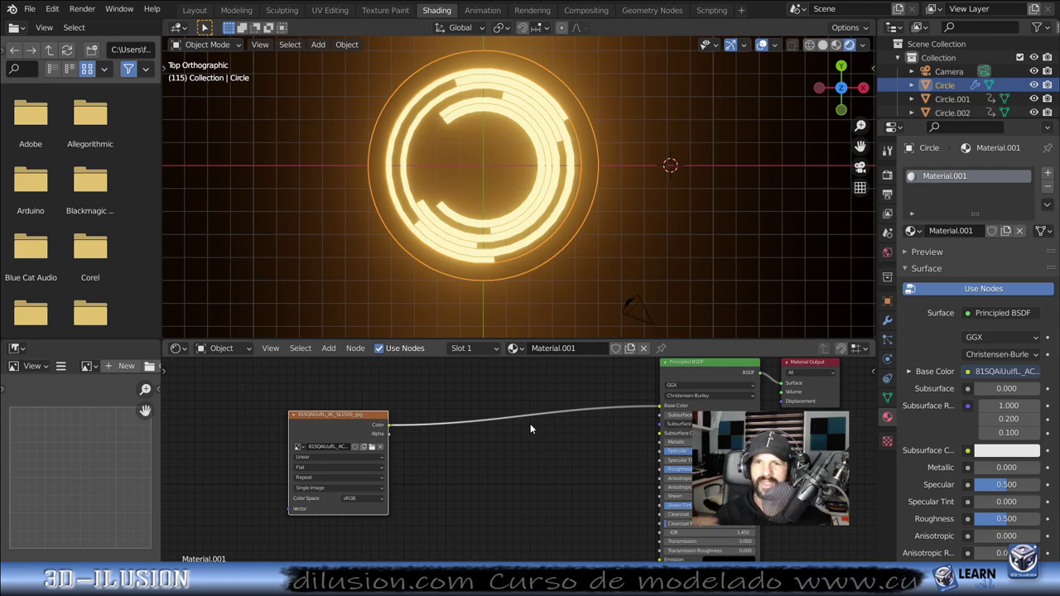
Step: Insert a ColorRamp node on the link between the image texture and Base Color
key(shift+a)
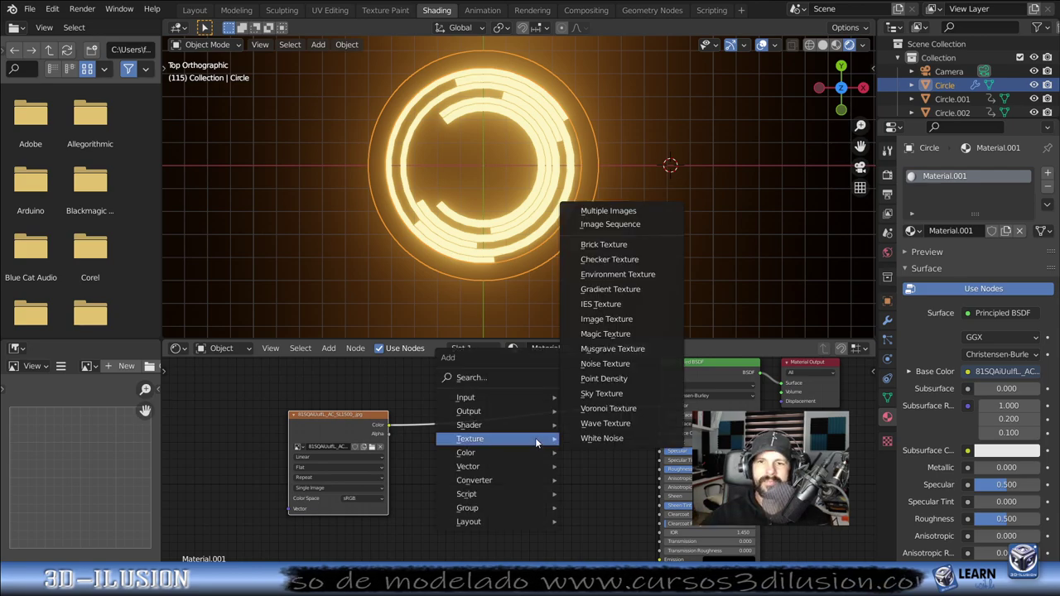
mouse_move(474, 481)
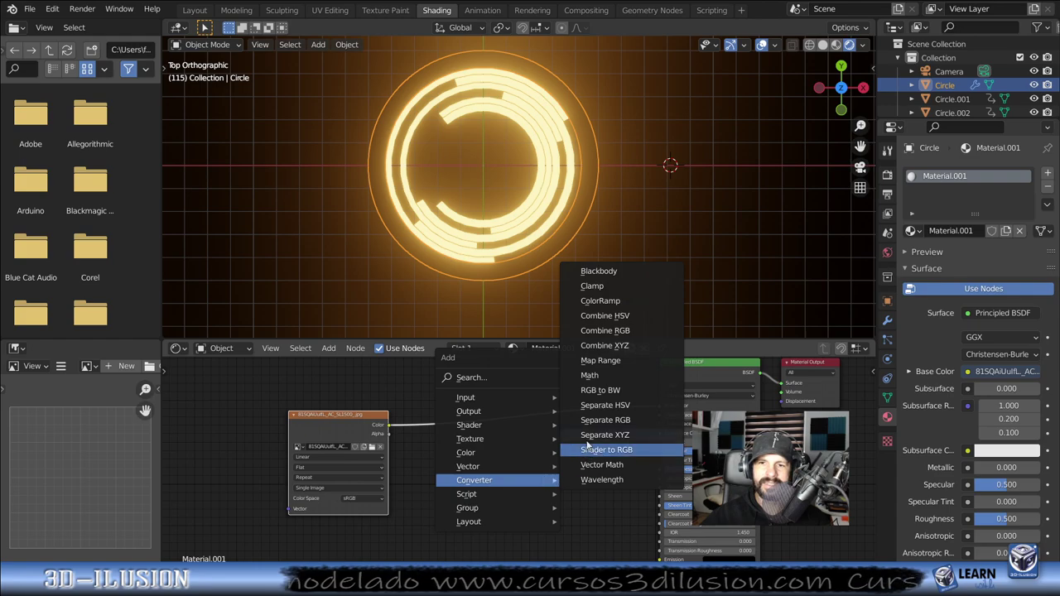
click(600, 301)
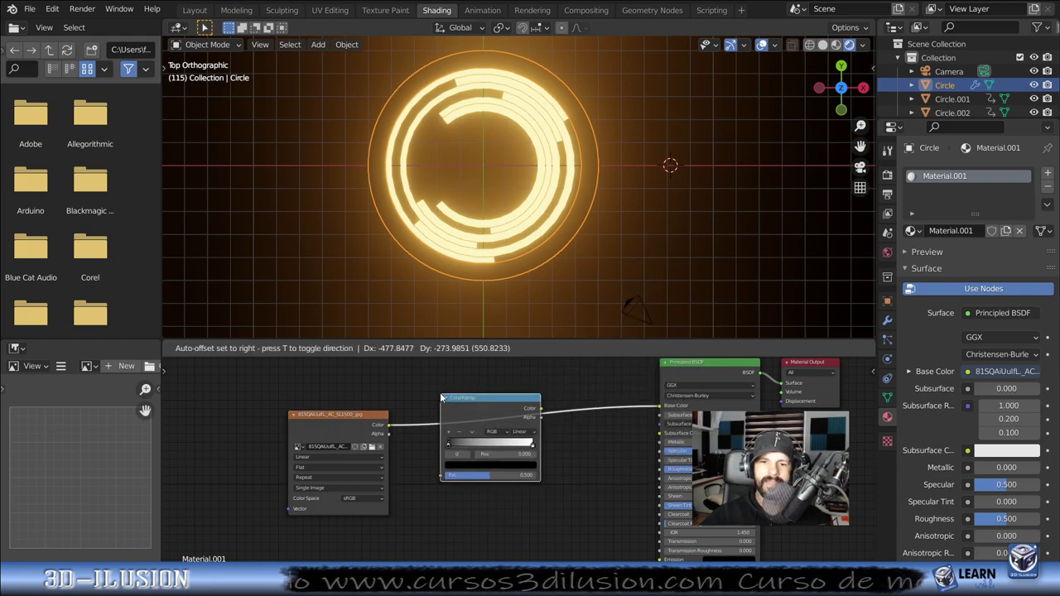
click(442, 398)
drag(492, 401, 489, 401)
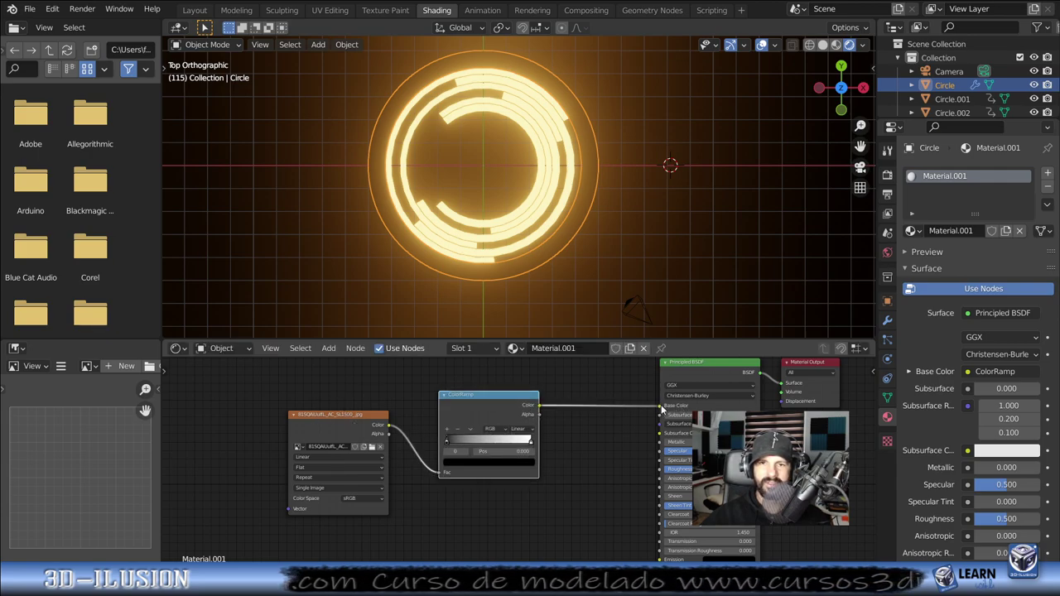
scroll(464, 492, up, 2)
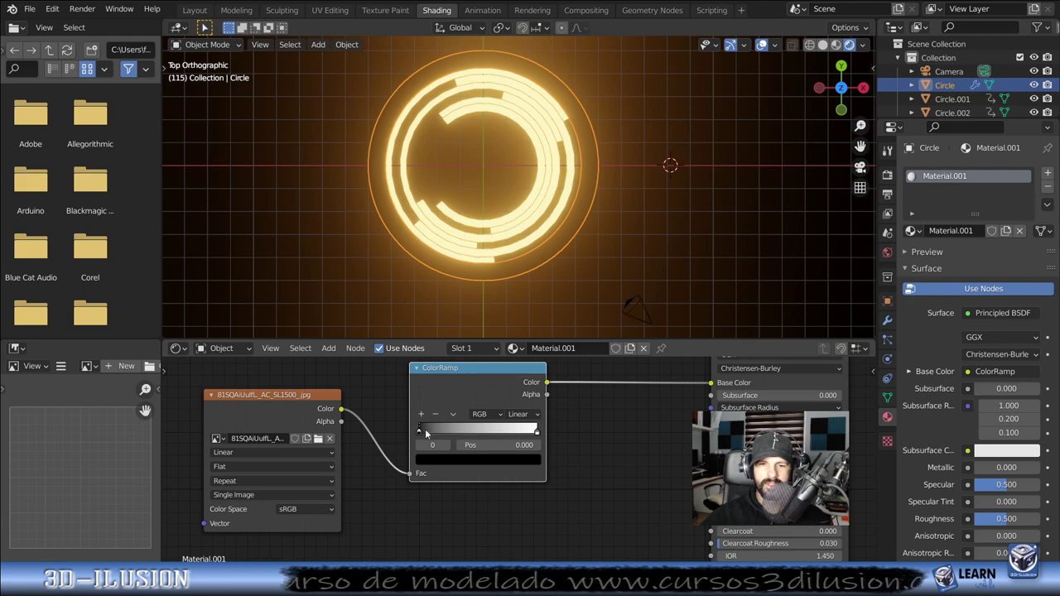
Step: Tighten the ColorRamp gradient, moving the black stop to 0.297 and the white stop near the end
drag(419, 432, 495, 434)
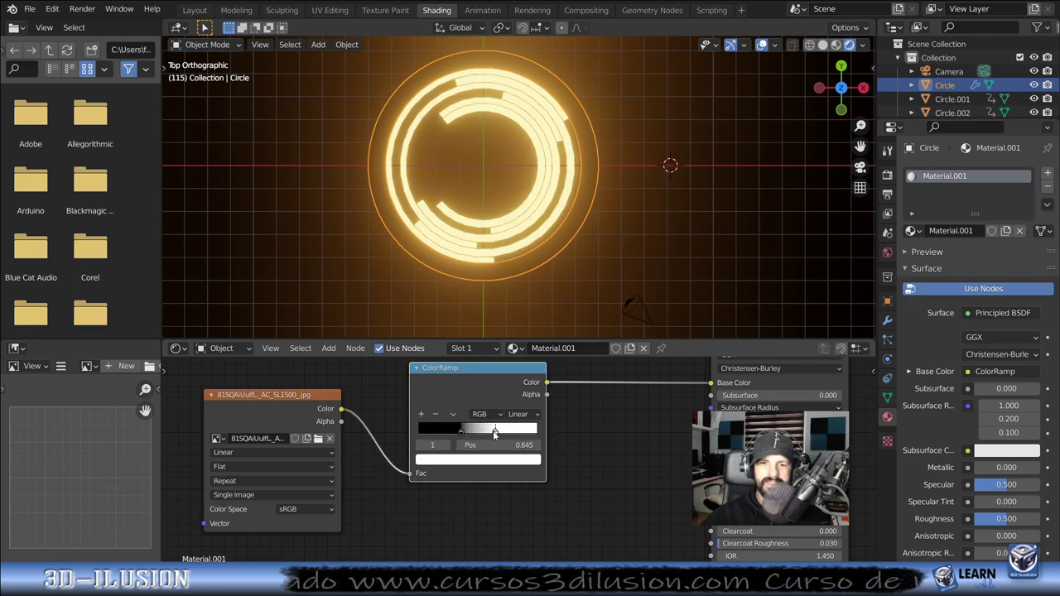
click(837, 47)
scroll(457, 291, up, 2)
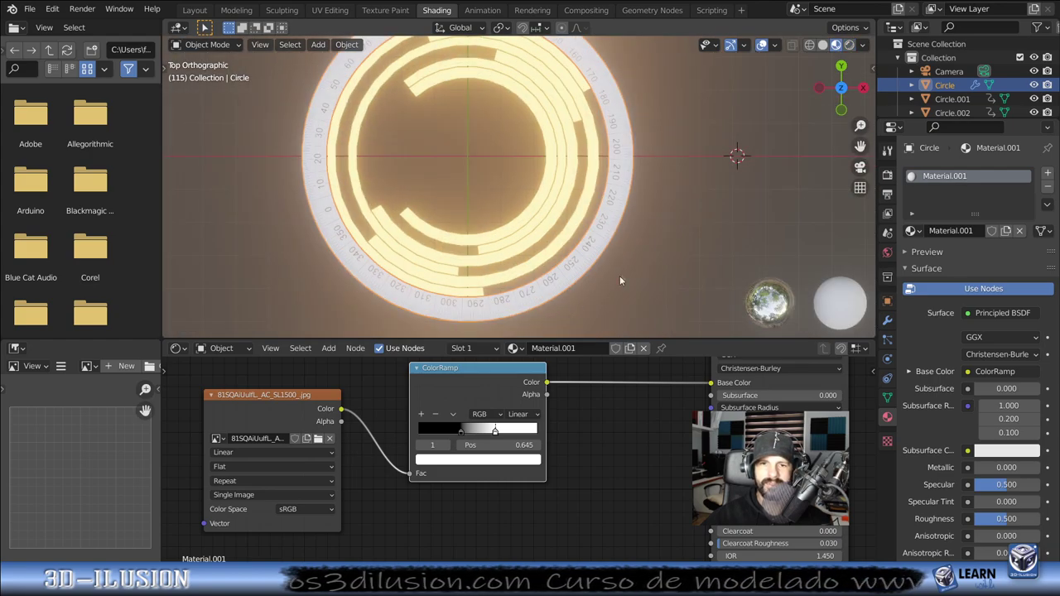
scroll(638, 257, up, 1)
scroll(660, 229, up, 2)
drag(495, 434, 537, 433)
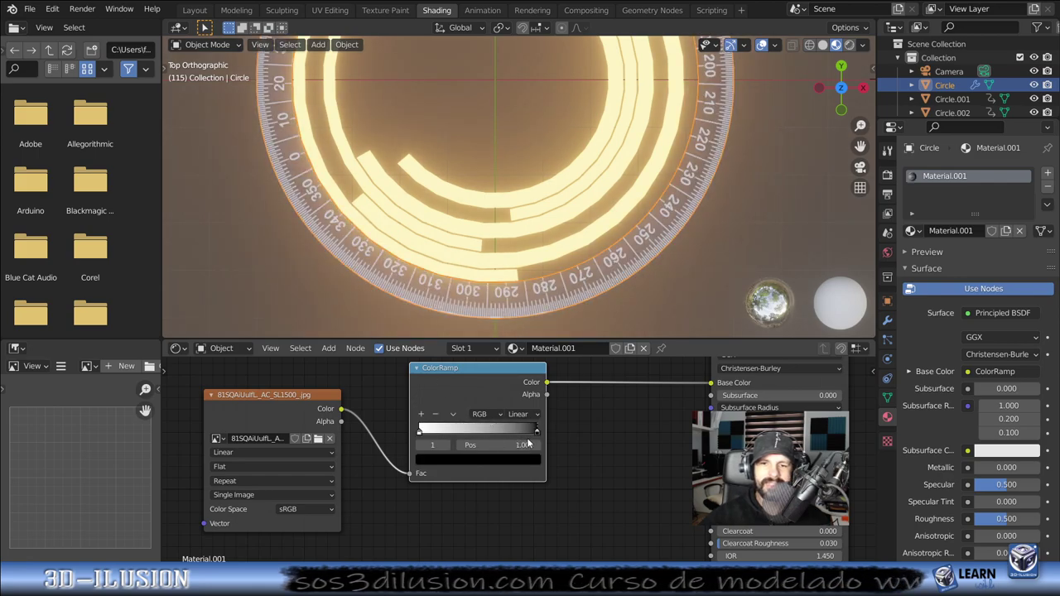
mouse_move(535, 431)
mouse_down()
mouse_move(450, 428)
mouse_move(535, 430)
mouse_up()
drag(421, 432, 441, 438)
mouse_move(499, 309)
middle_down()
mouse_move(506, 288)
mouse_move(554, 260)
mouse_move(533, 127)
mouse_move(529, 258)
middle_up()
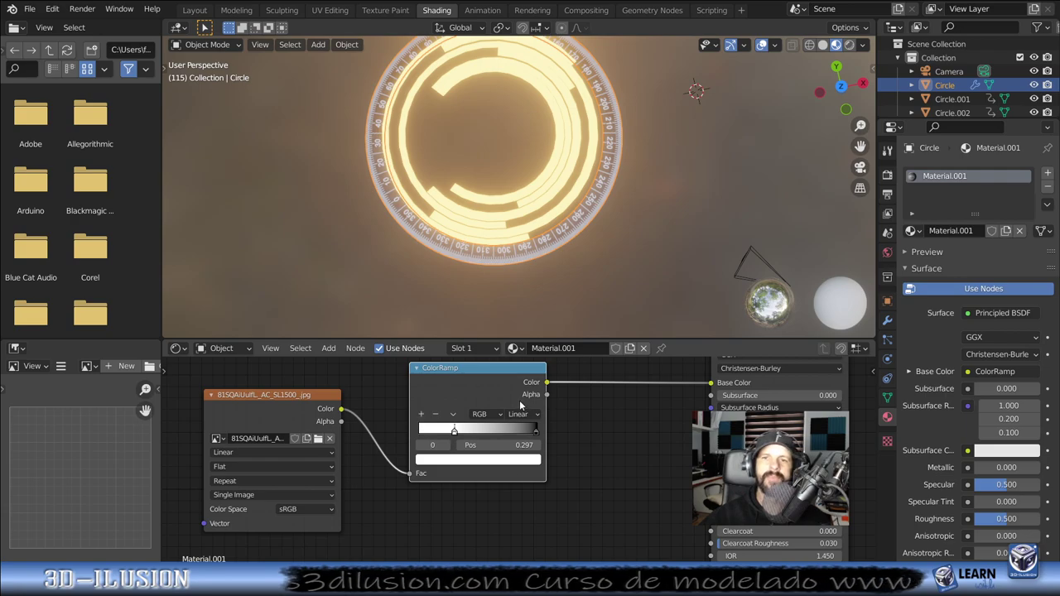
scroll(521, 404, down, 2)
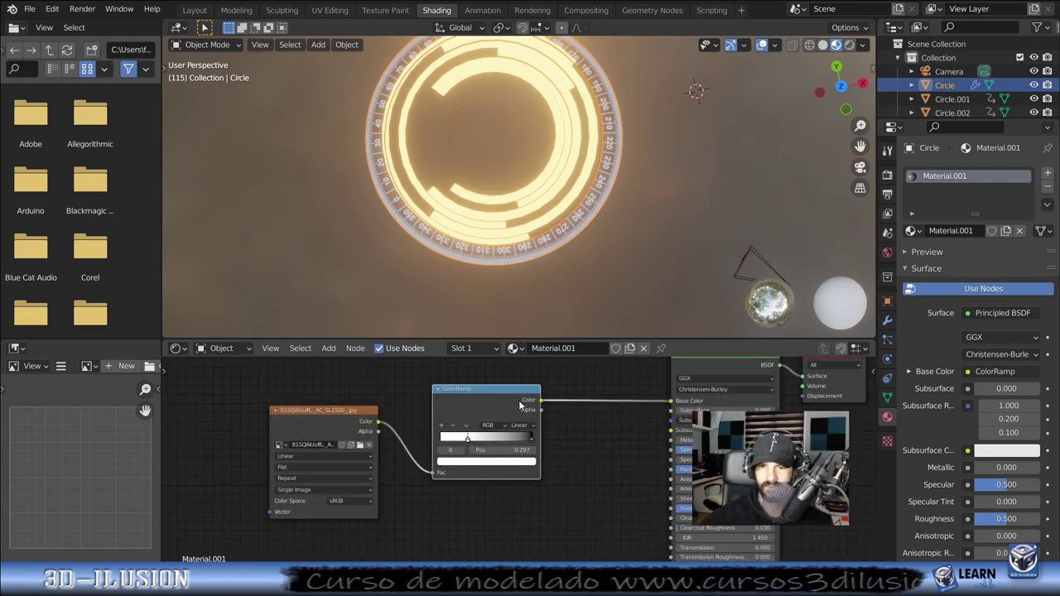
scroll(796, 149, down, 2)
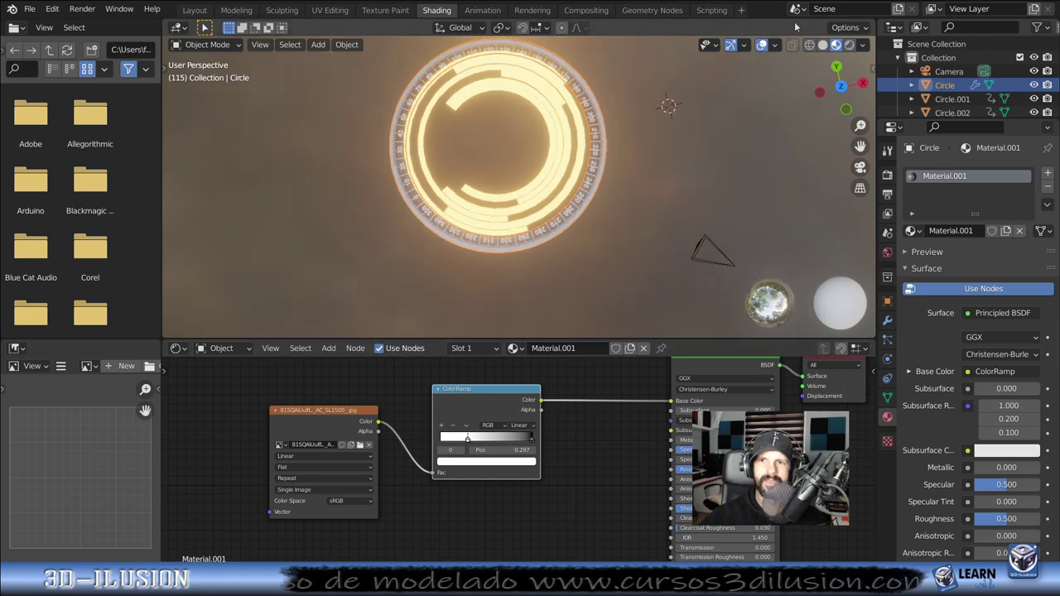
click(850, 45)
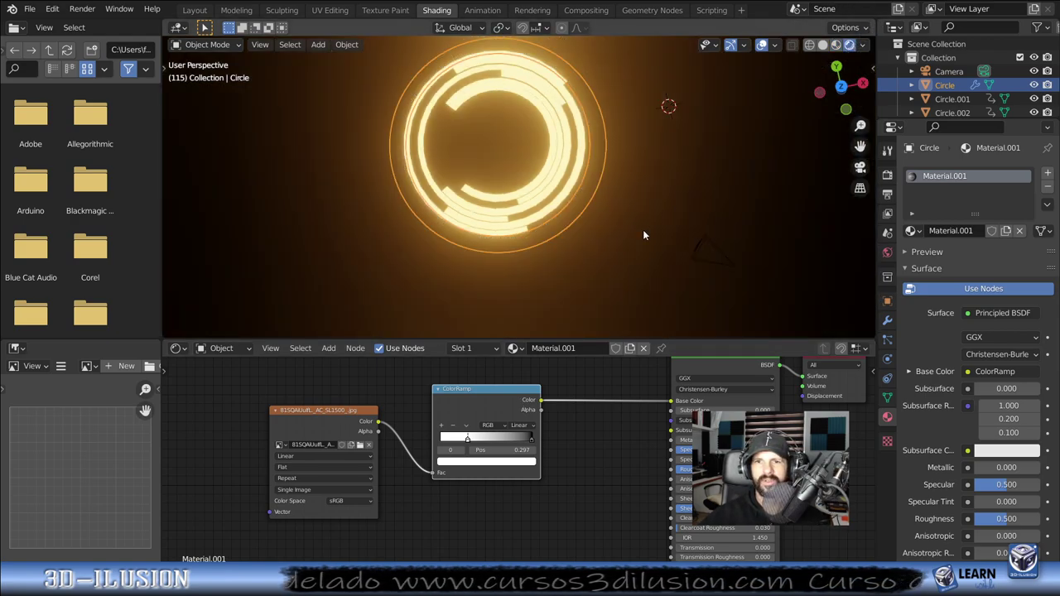
Step: Add a point light at the rings' centre and enlarge its radius to 3.8 m
scroll(643, 230, down, 2)
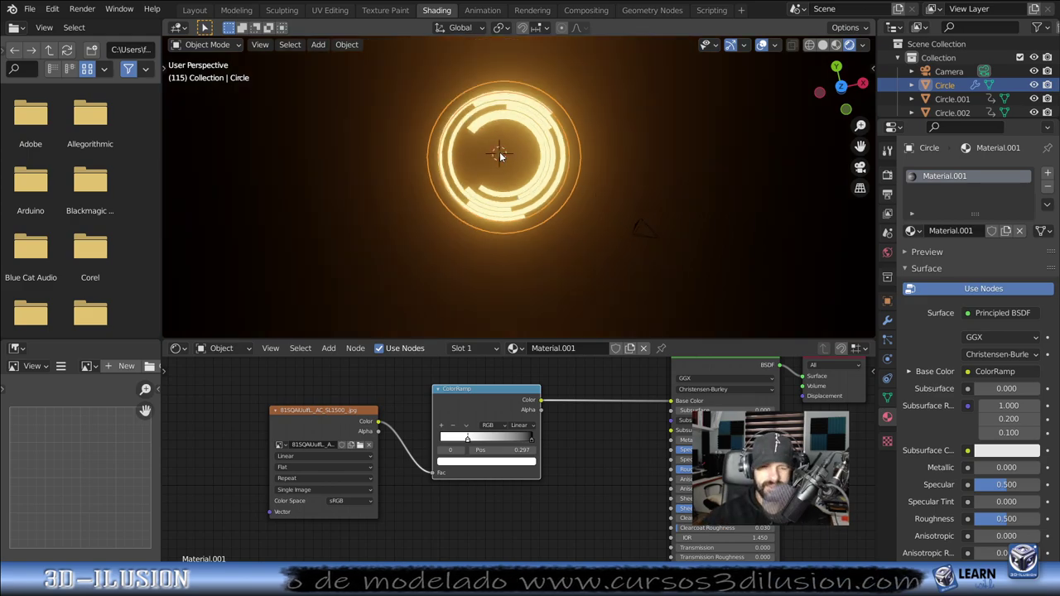
key(shift+a)
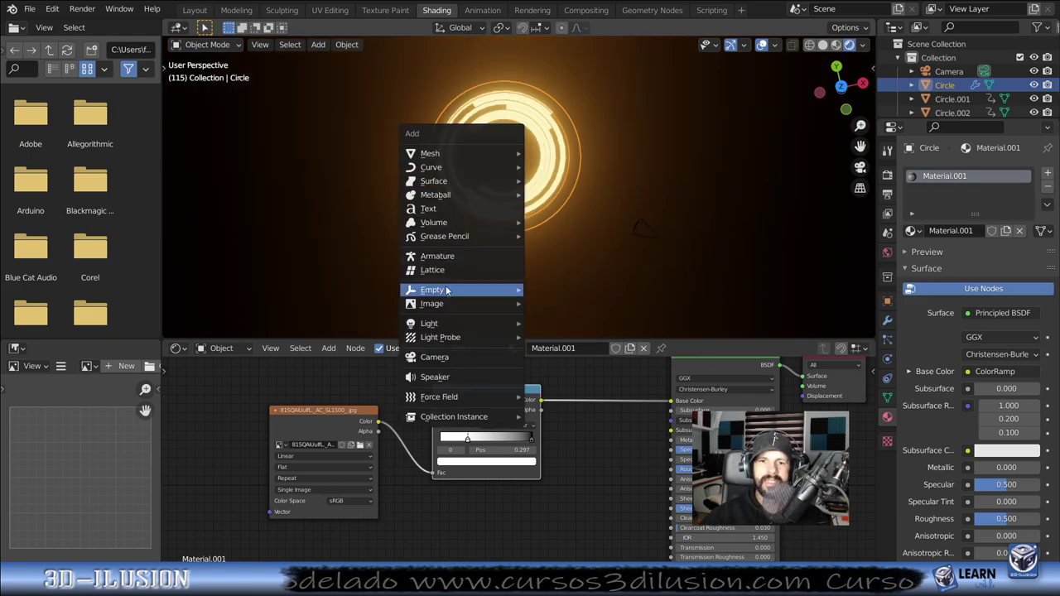
mouse_move(430, 323)
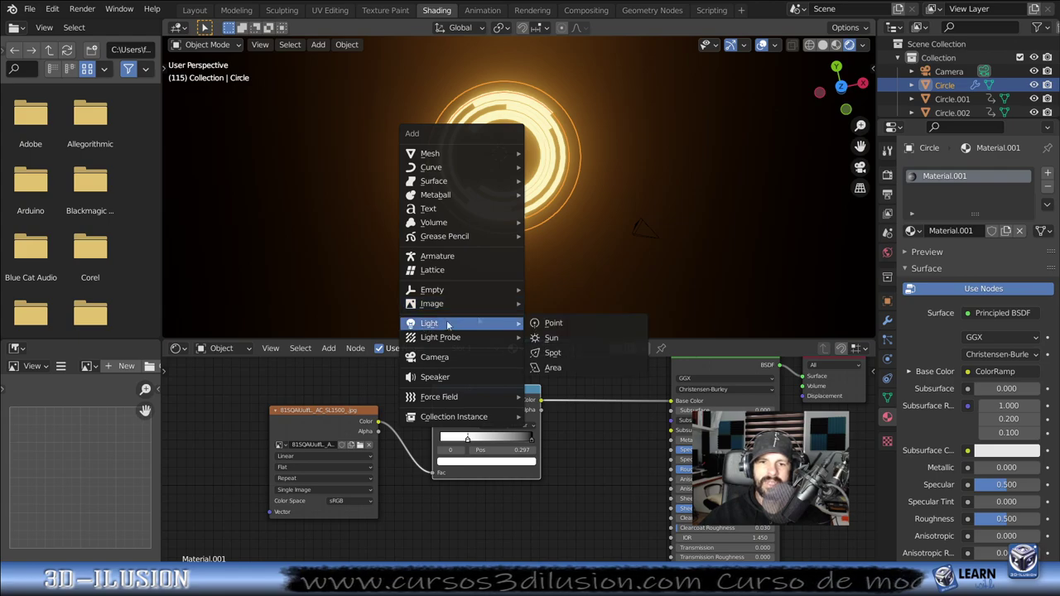
click(554, 322)
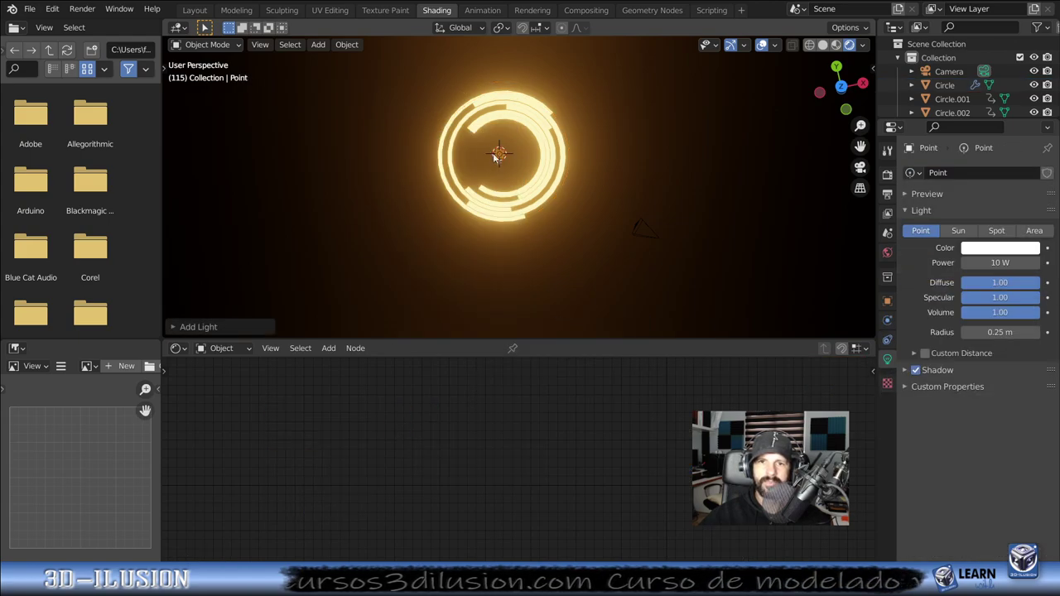
scroll(553, 207, up, 3)
drag(999, 262, 1006, 262)
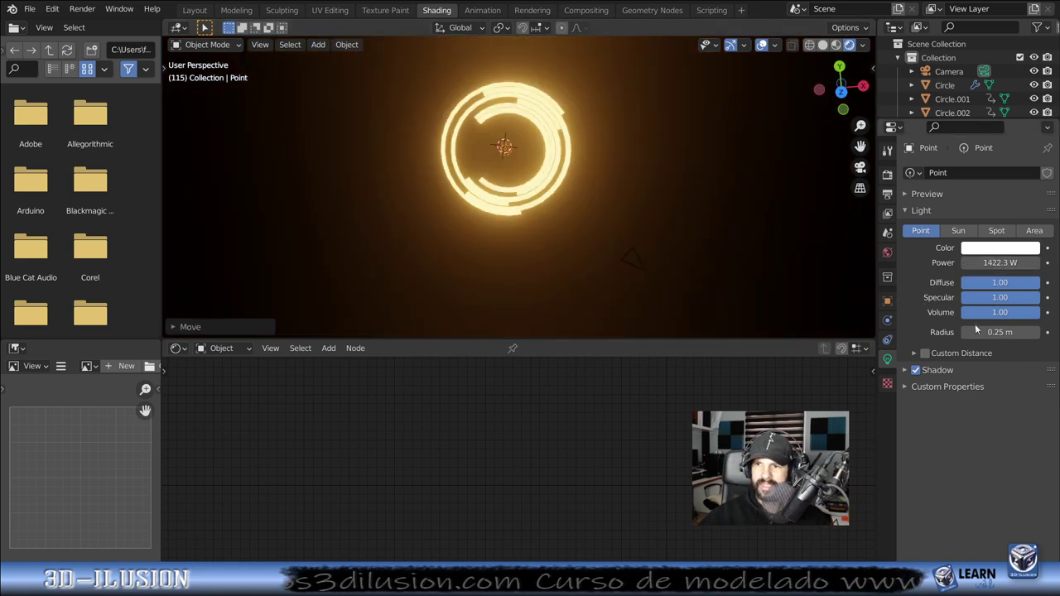
drag(1000, 332, 1027, 332)
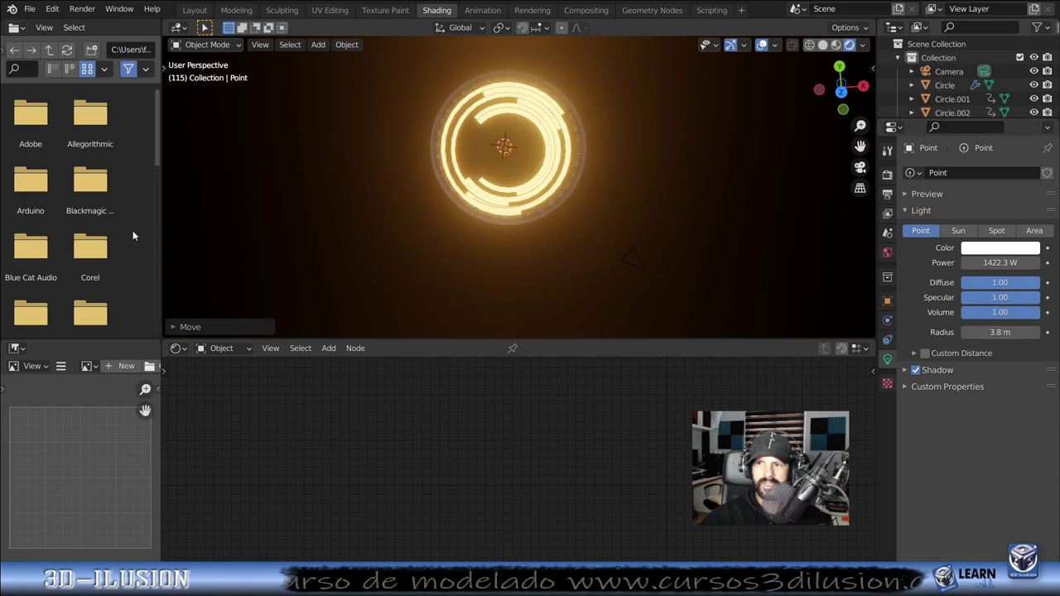
Step: Set the light power to 2000 W, raise it to about 2903 W, and preview the animation
click(1010, 263)
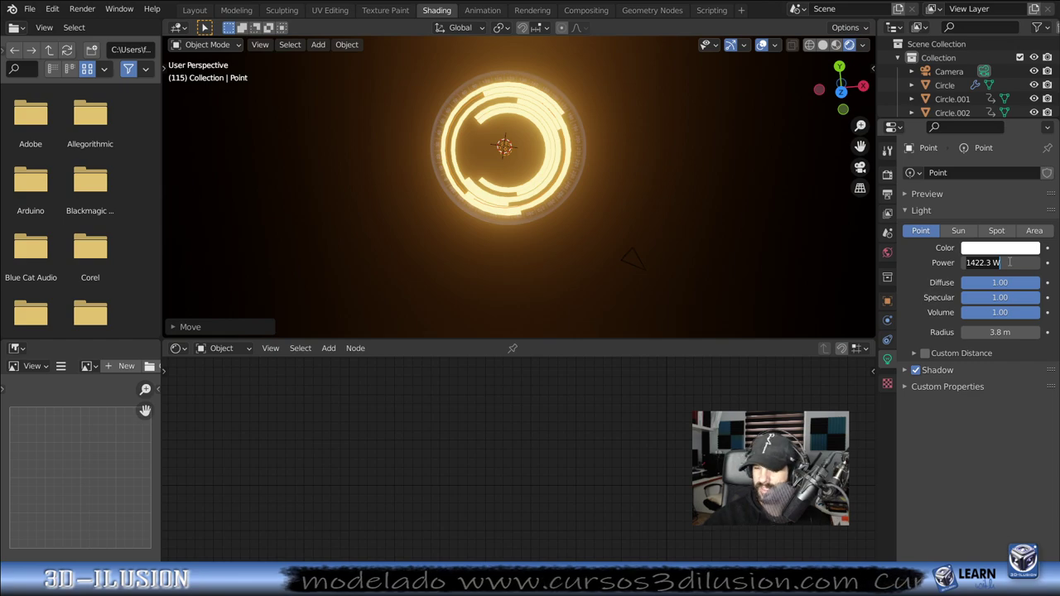
text(200)
key(Return)
drag(1009, 263, 1038, 263)
scroll(555, 234, up, 2)
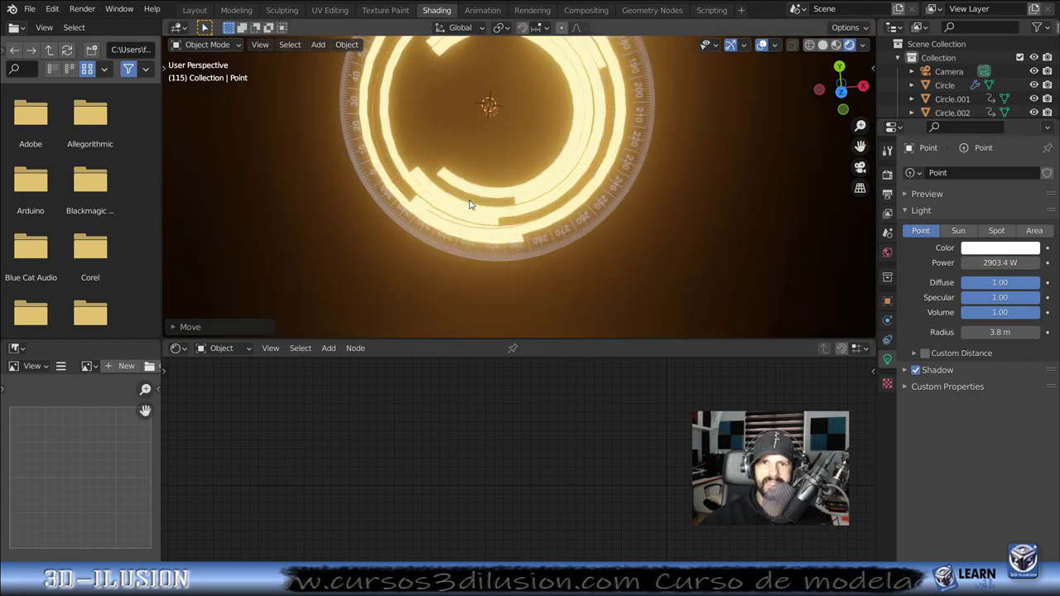
scroll(555, 234, up, 2)
scroll(555, 234, down, 2)
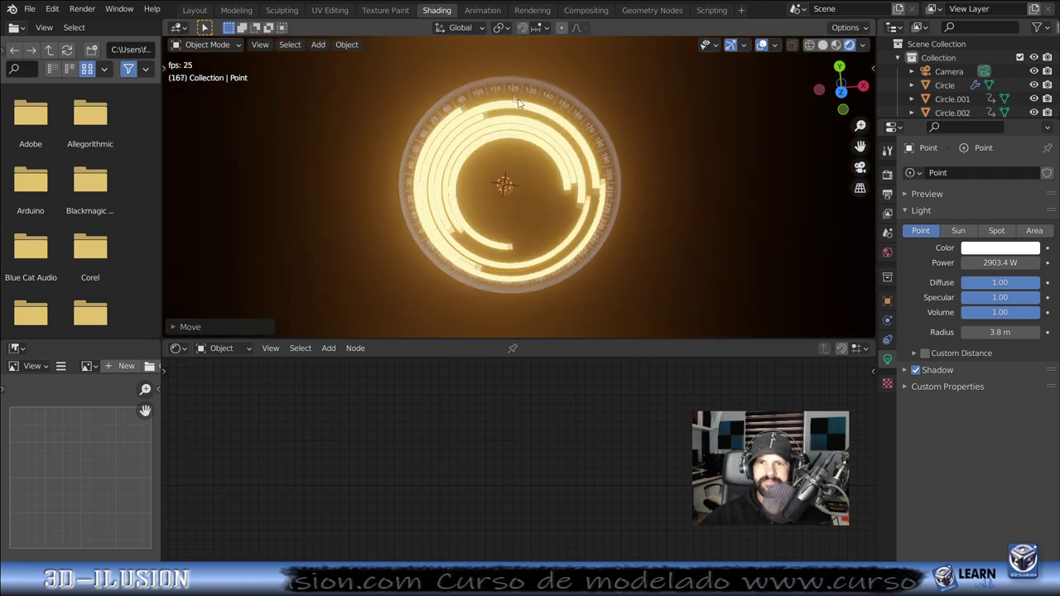
key(space)
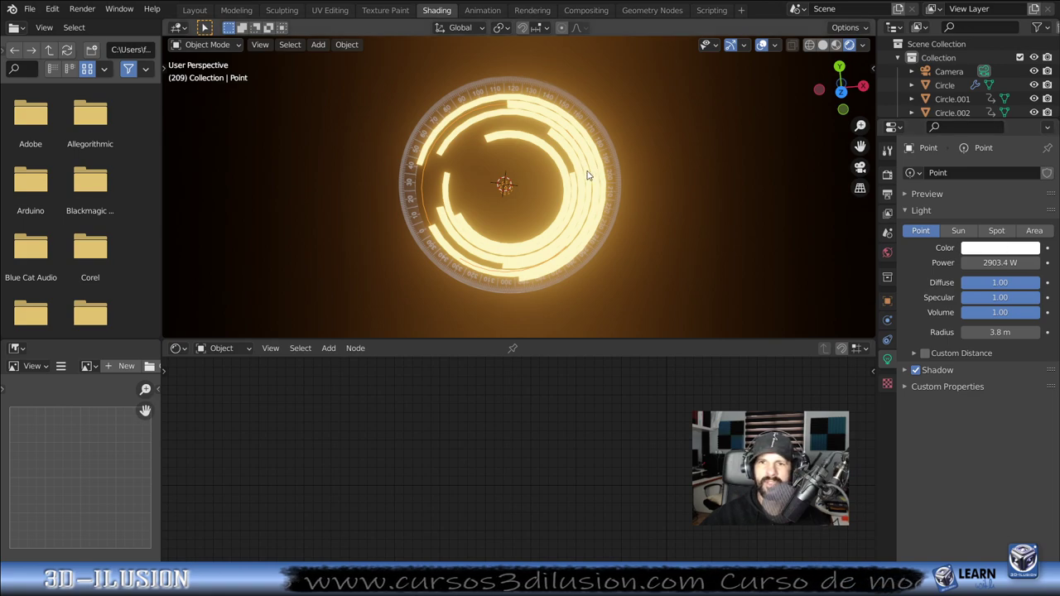
Step: Make the point light's colour yellow
click(1001, 249)
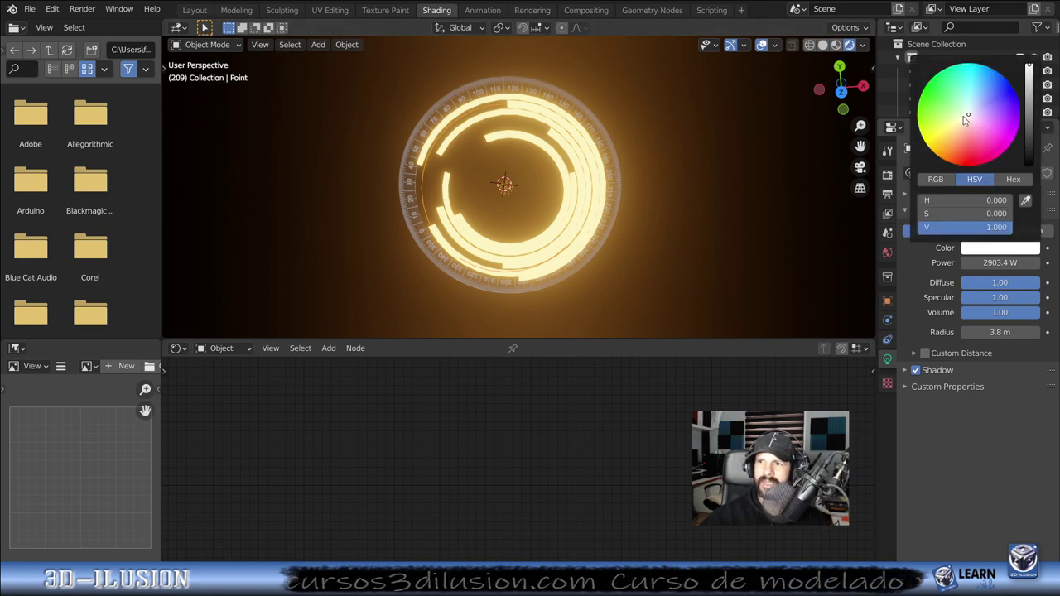
click(943, 135)
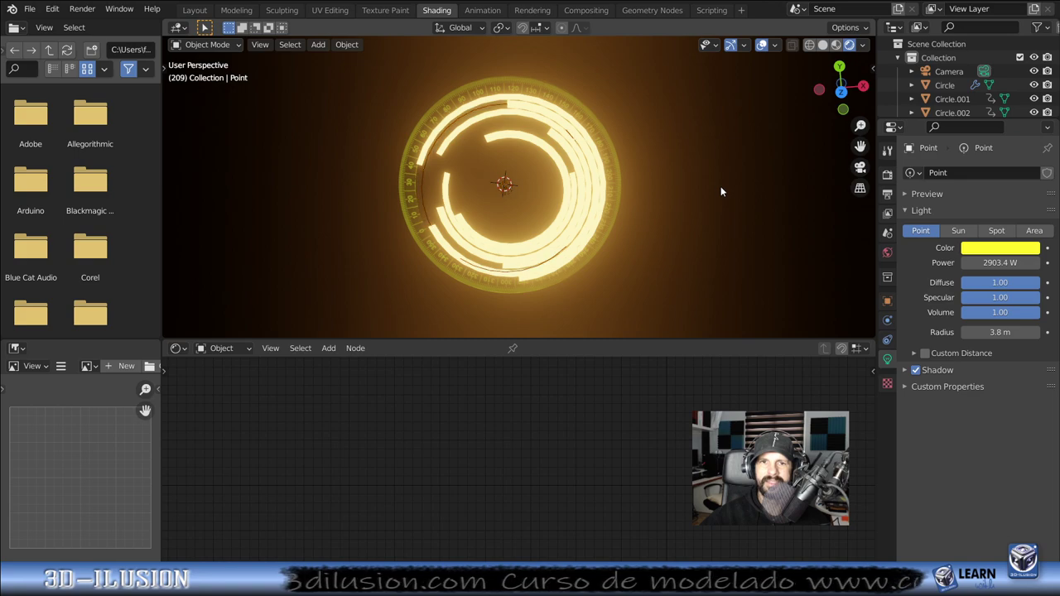
scroll(714, 193, down, 2)
middle_drag(678, 155, 662, 163)
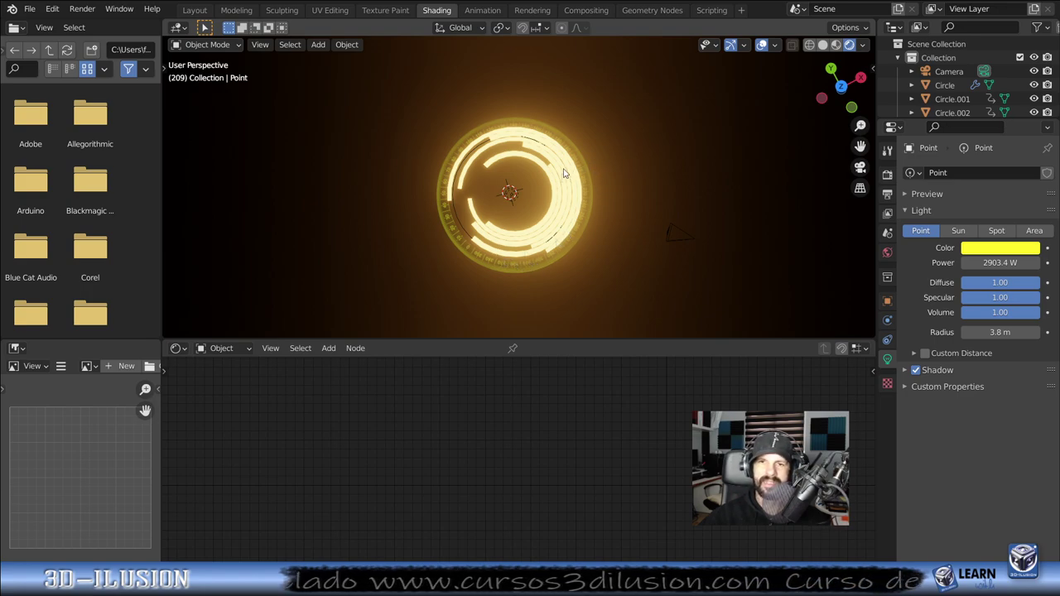
Step: Replace the Circle material's Principled BSDF with an Emission shader node
click(502, 261)
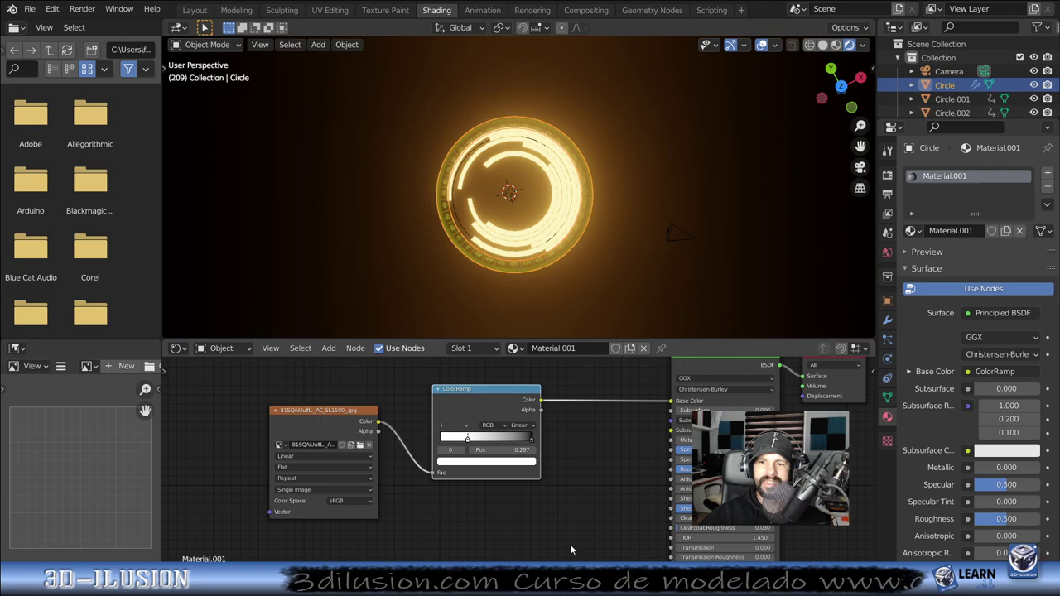
scroll(570, 545, down, 2)
middle_drag(579, 482, 443, 471)
scroll(497, 439, down, 1)
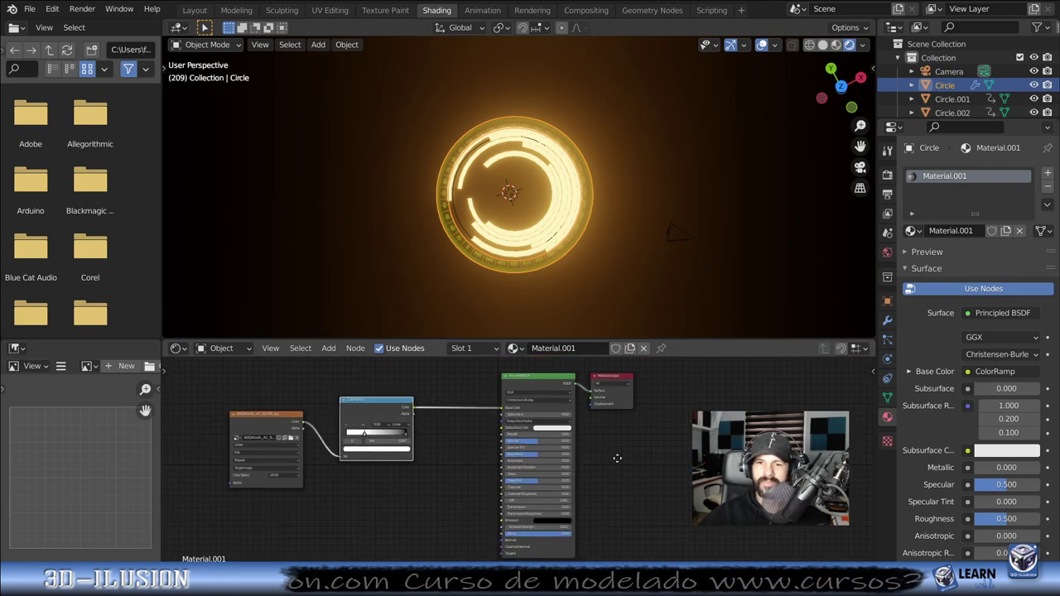
middle_drag(552, 375, 541, 398)
key(x)
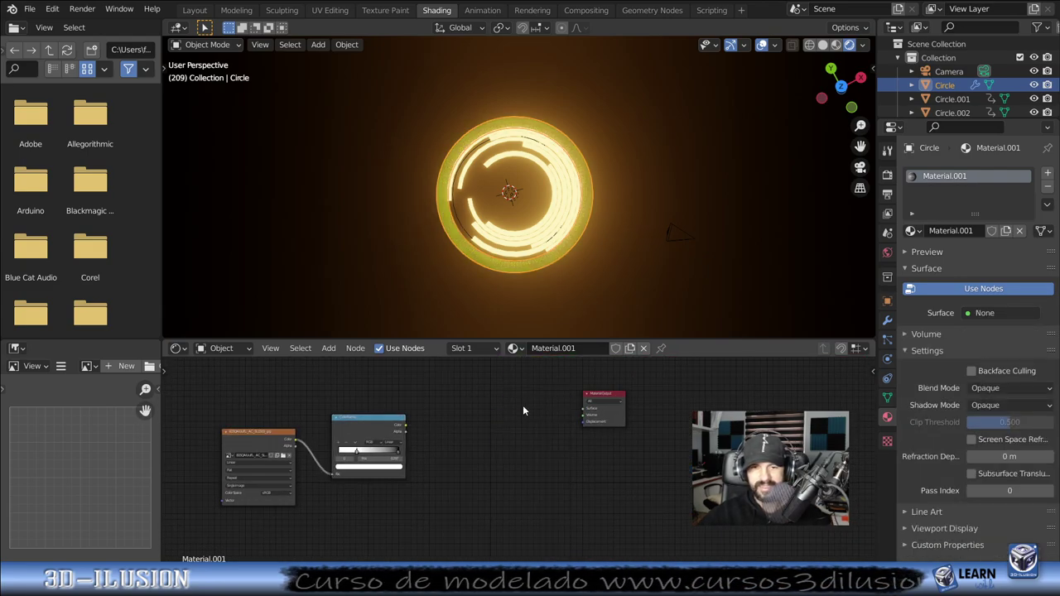
key(shift+a)
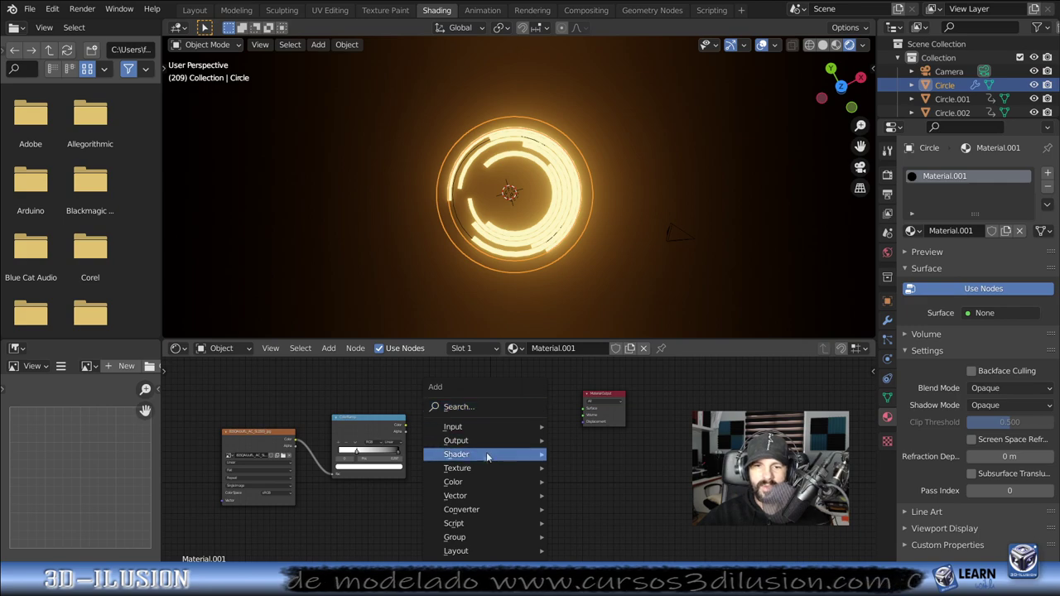
mouse_move(456, 454)
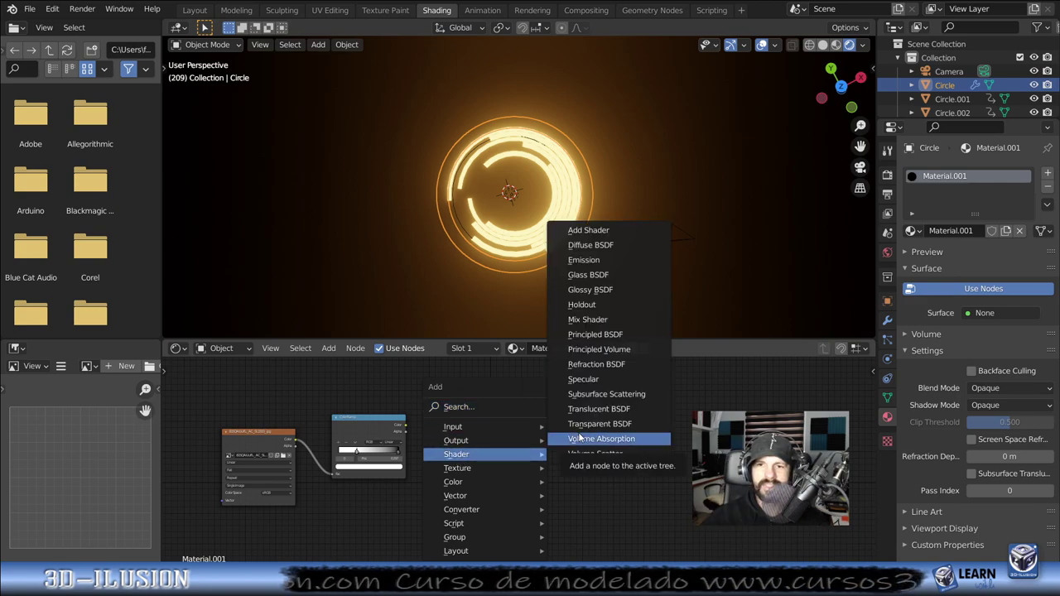
click(581, 262)
click(464, 406)
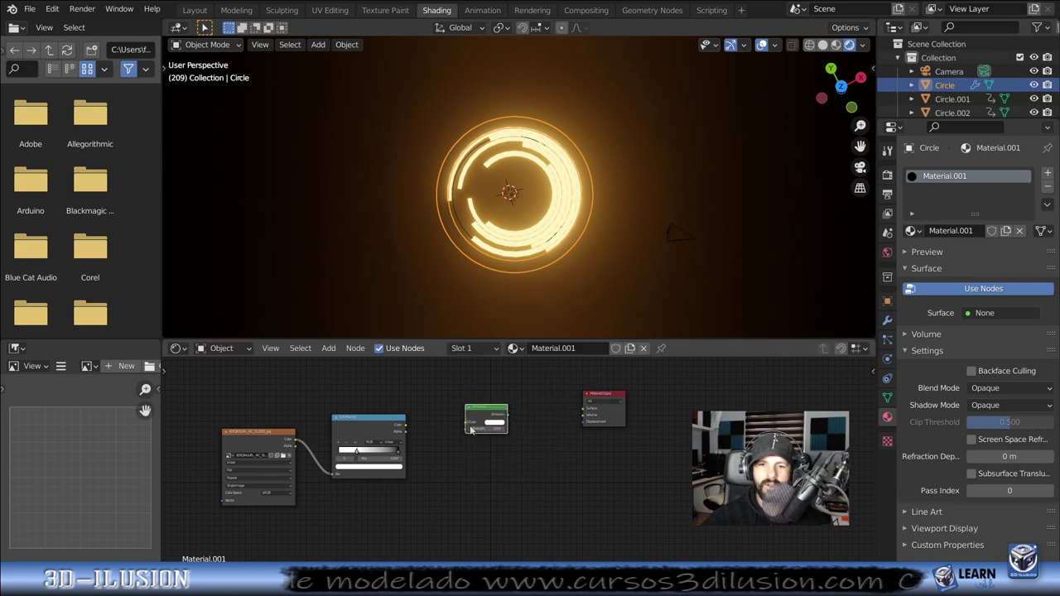
Step: Wire ColorRamp into Emission and Emission into the output, with emission strength 6.9
scroll(483, 446, up, 3)
drag(356, 453, 469, 449)
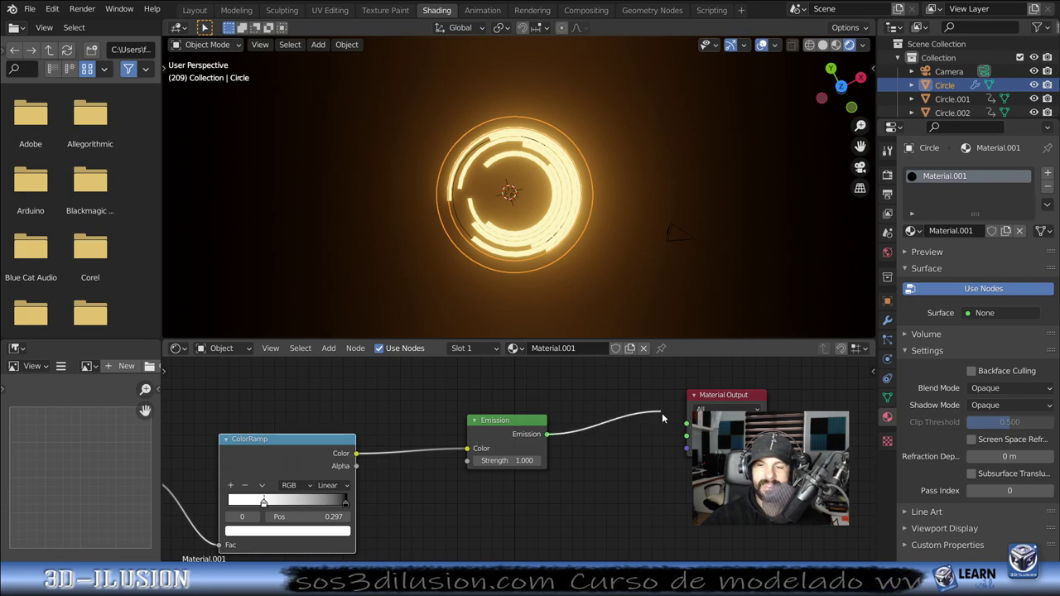
drag(565, 434, 687, 424)
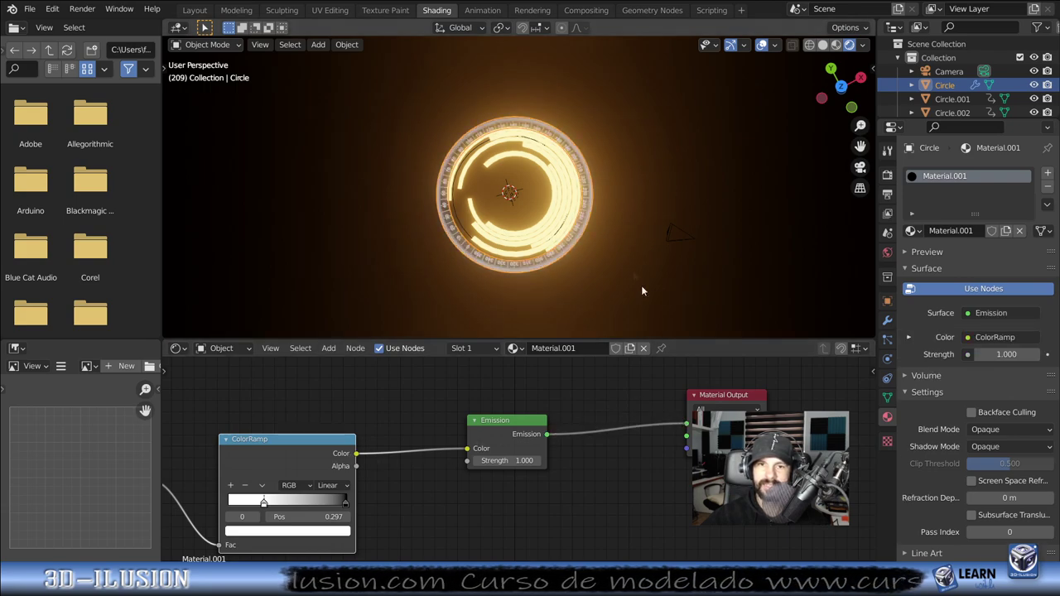
click(524, 461)
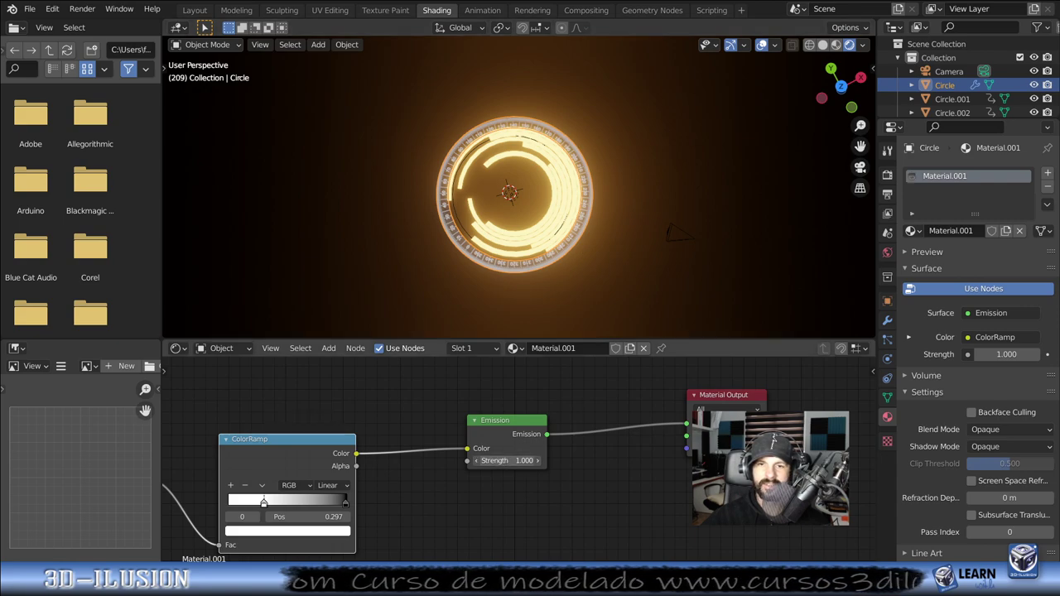
text(17.4)
key(Return)
drag(505, 461, 502, 472)
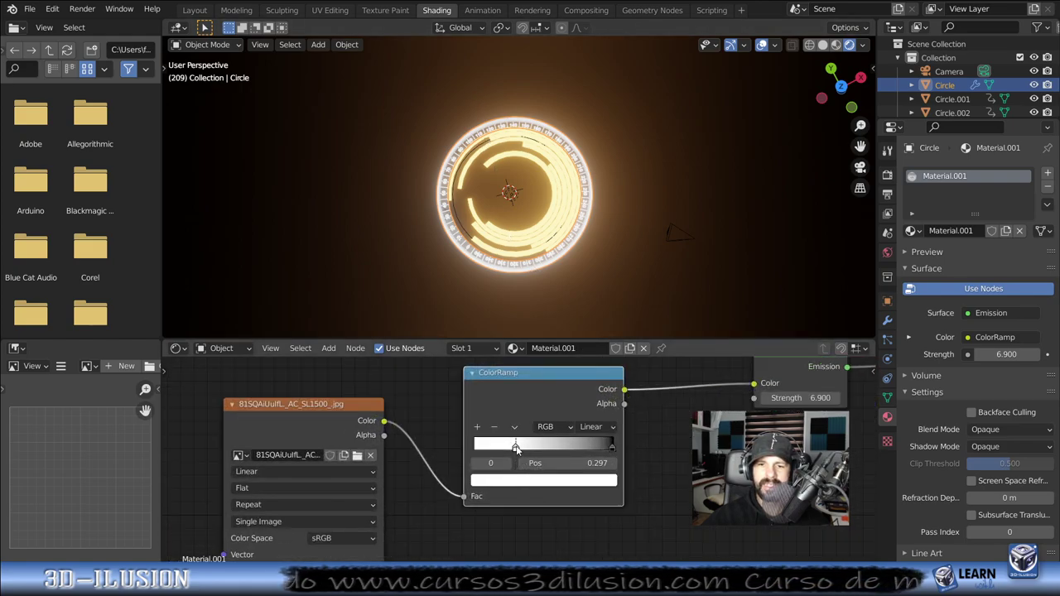
Step: Tint the ColorRamp's light stop pale yellow and preview the glowing rings
click(520, 485)
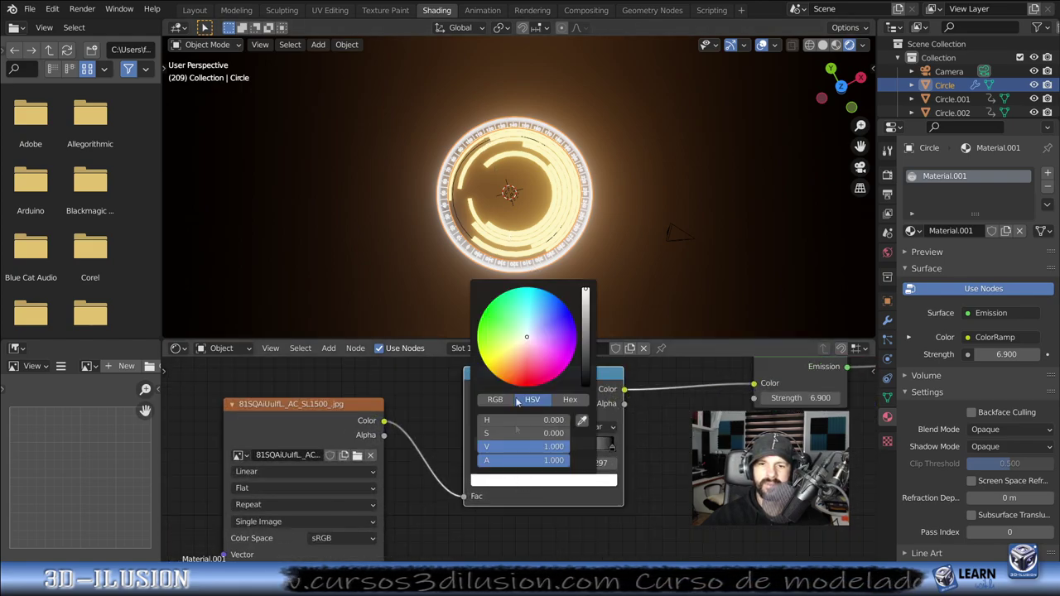
click(516, 348)
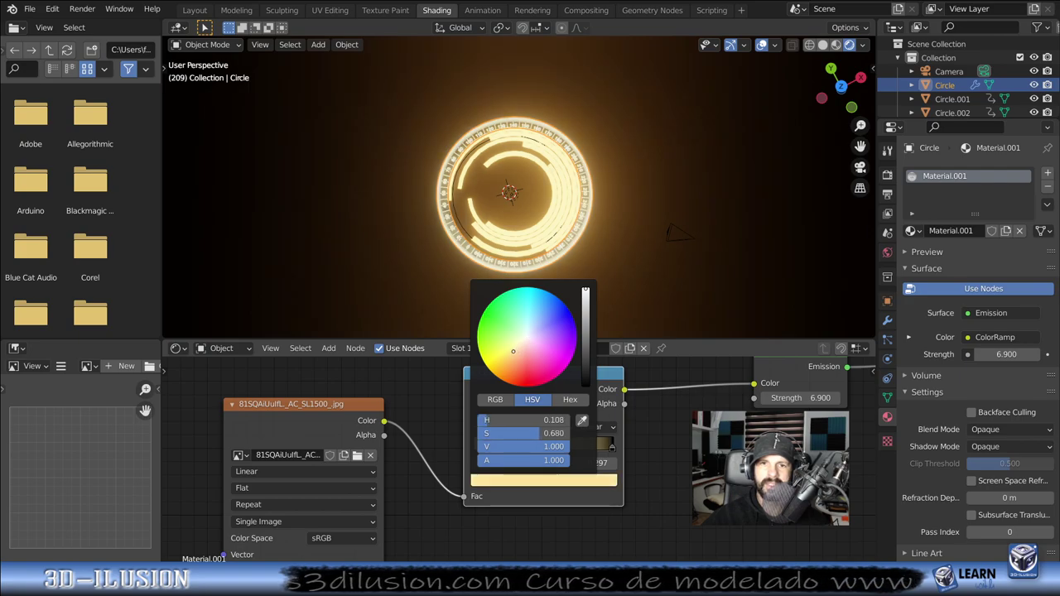
scroll(660, 212, up, 2)
key(space)
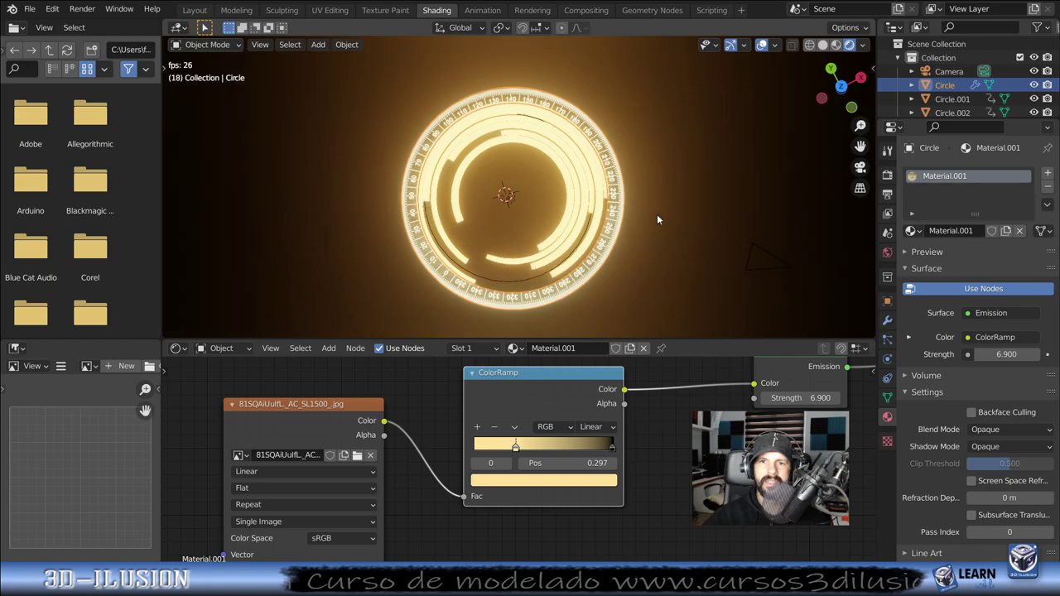
mouse_move(657, 214)
middle_down()
mouse_move(679, 229)
mouse_move(638, 147)
mouse_move(637, 96)
mouse_move(699, 208)
mouse_move(839, 106)
mouse_move(799, 75)
mouse_move(758, 89)
mouse_move(618, 192)
mouse_move(565, 144)
mouse_move(559, 167)
mouse_move(577, 228)
mouse_move(462, 185)
mouse_move(476, 184)
mouse_move(518, 228)
middle_up()
Step: Raise Circle.002 slightly along the Z axis
click(518, 228)
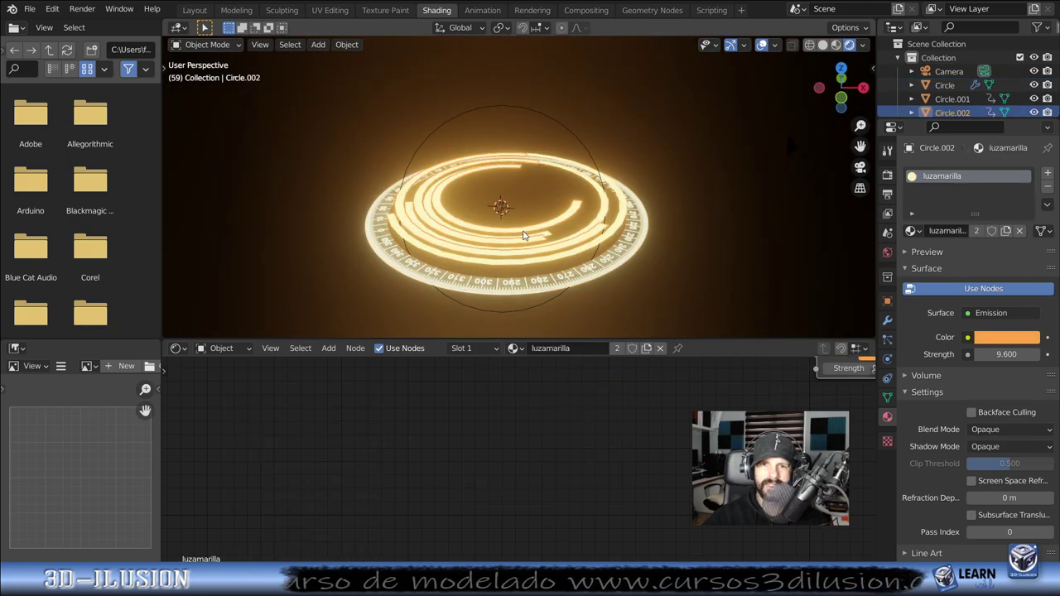
key(g)
key(z)
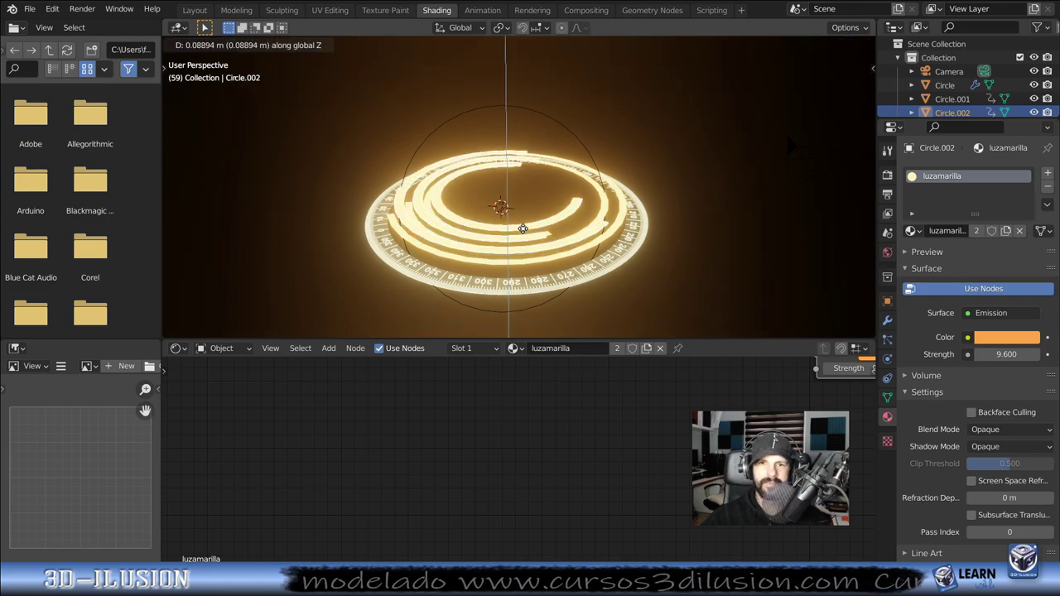
click(522, 229)
mouse_move(522, 229)
middle_down()
mouse_move(626, 186)
mouse_move(657, 263)
mouse_move(633, 240)
mouse_move(611, 257)
mouse_move(675, 279)
middle_up()
Step: Preview the animation from top view, then return to the Layout workspace
key(space)
key(KP_7)
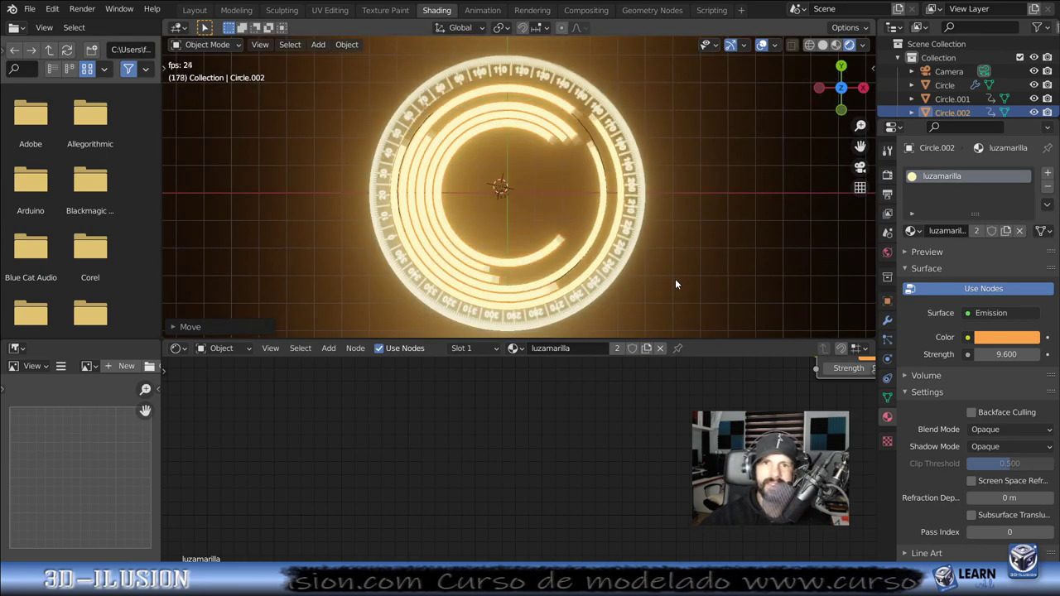
scroll(676, 278, down, 2)
scroll(674, 284, down, 2)
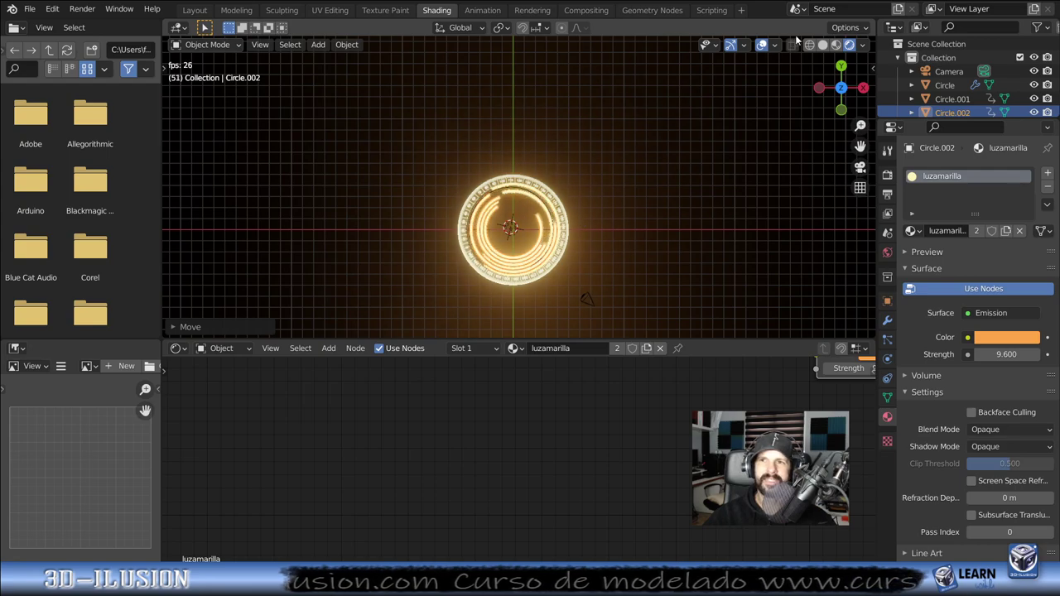
key(space)
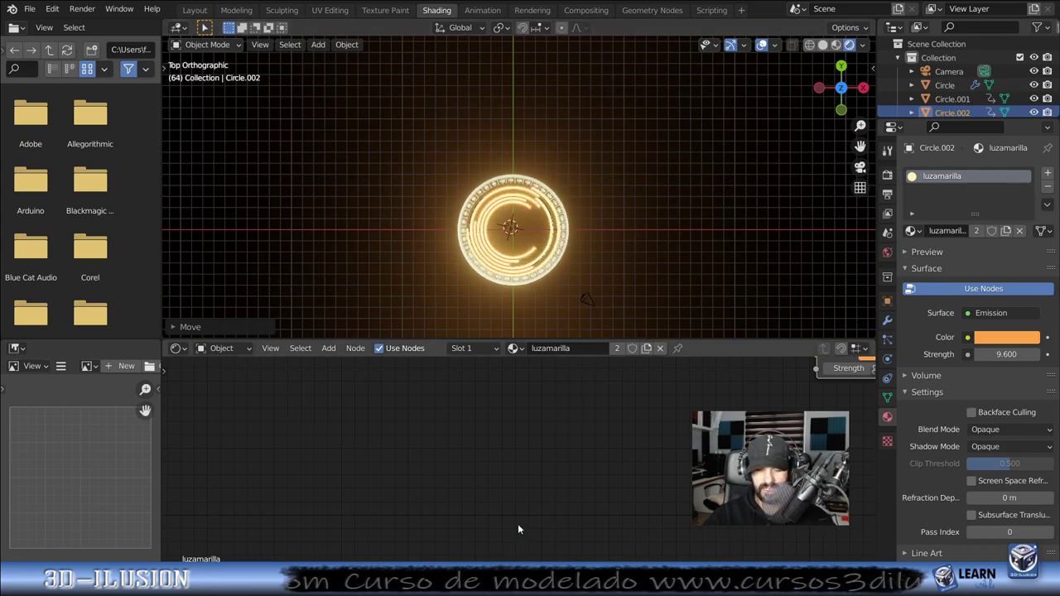
click(195, 11)
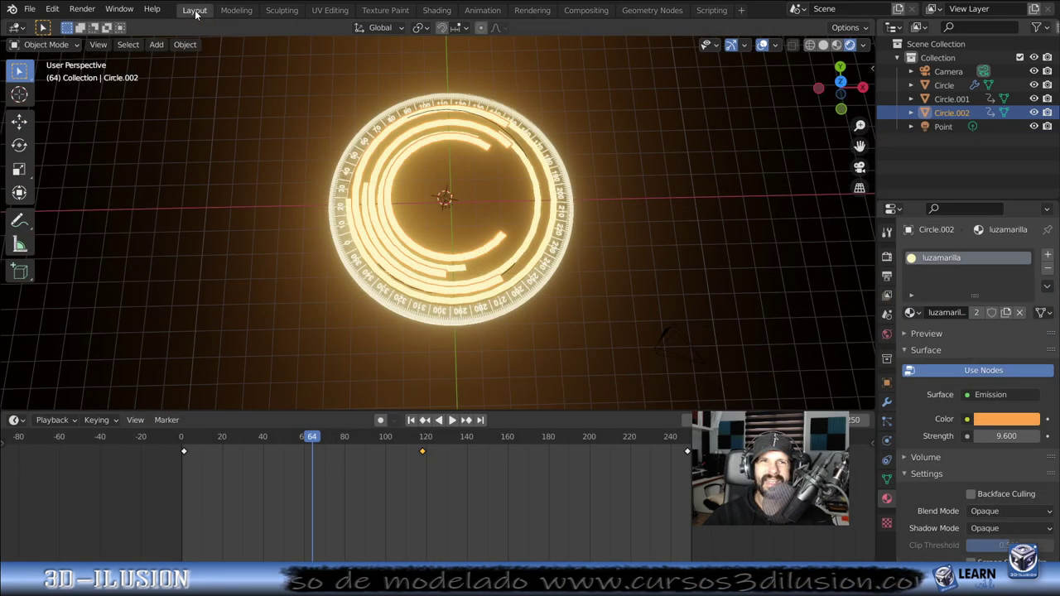
Step: Place the 3D cursor above the rings in top view and switch to solid shading
scroll(538, 304, down, 2)
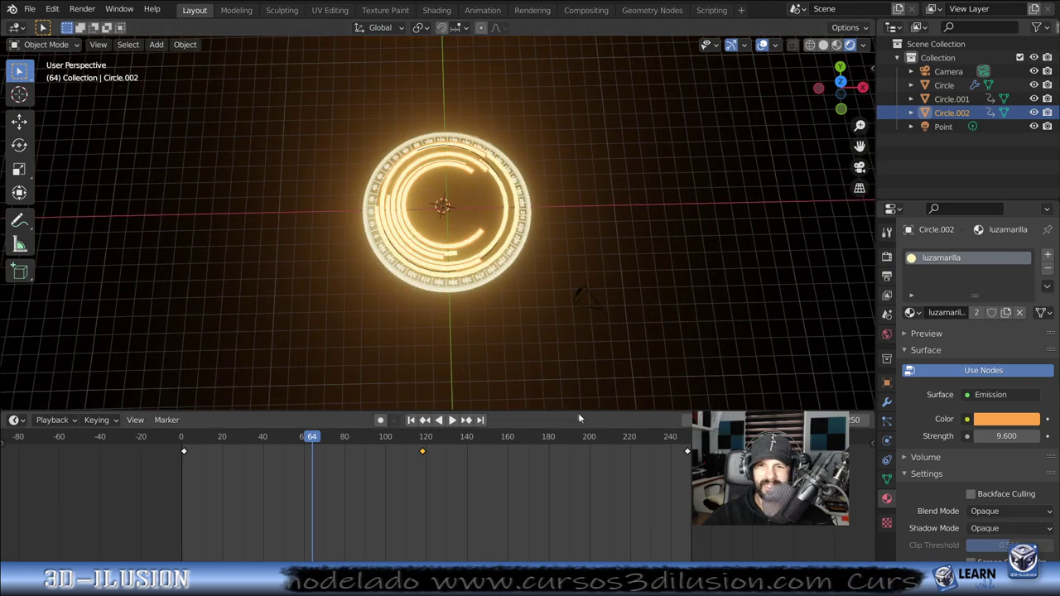
drag(579, 413, 584, 476)
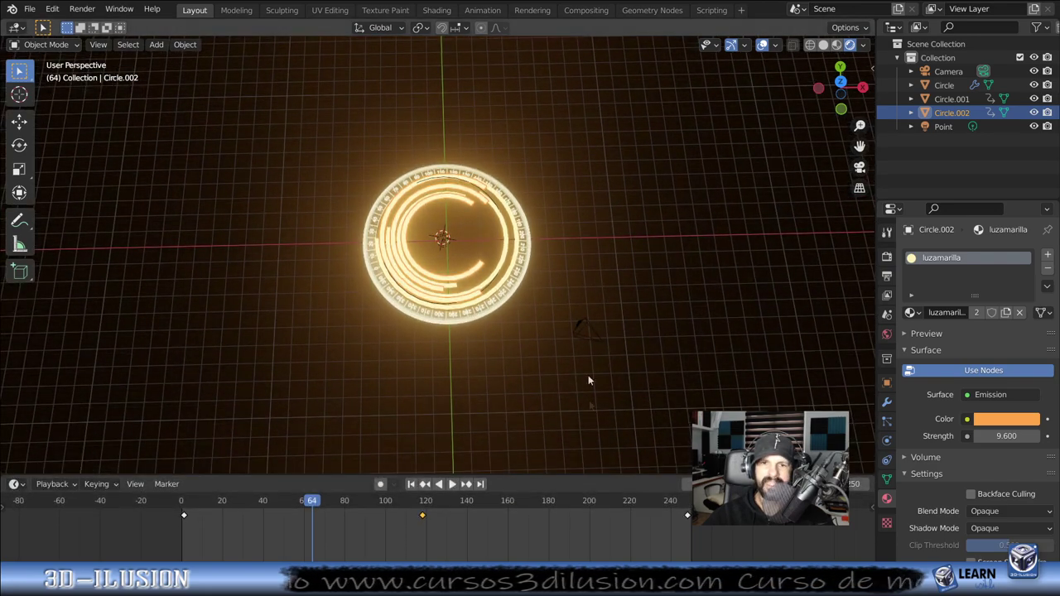
key(KP_7)
shift+middle_drag(439, 237, 482, 320)
shift+right_click(381, 180)
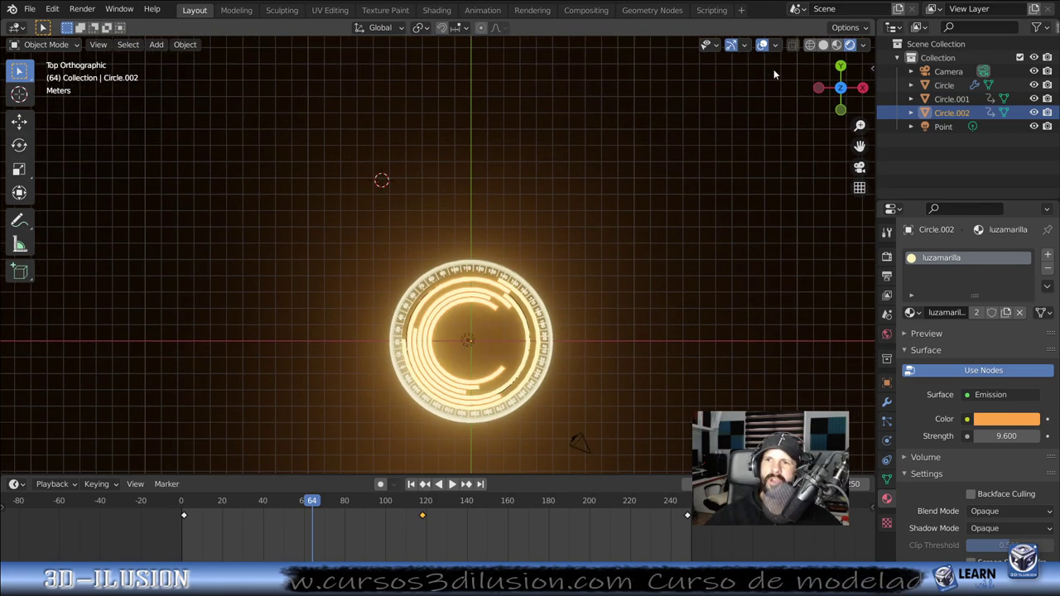
click(824, 44)
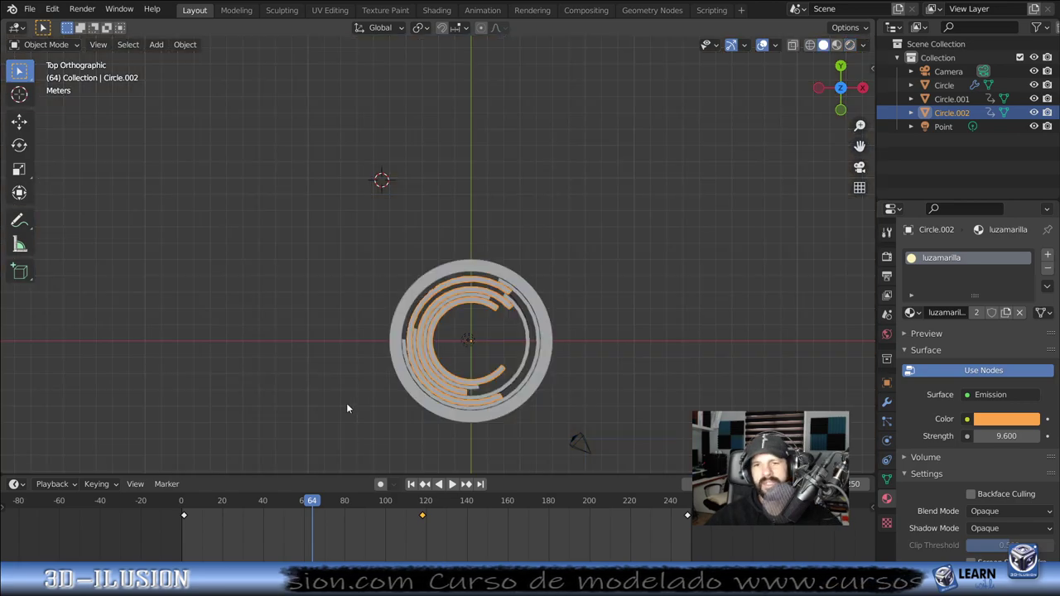
Step: Add a plane at the 3D cursor and centre it in the view
key(shift+a)
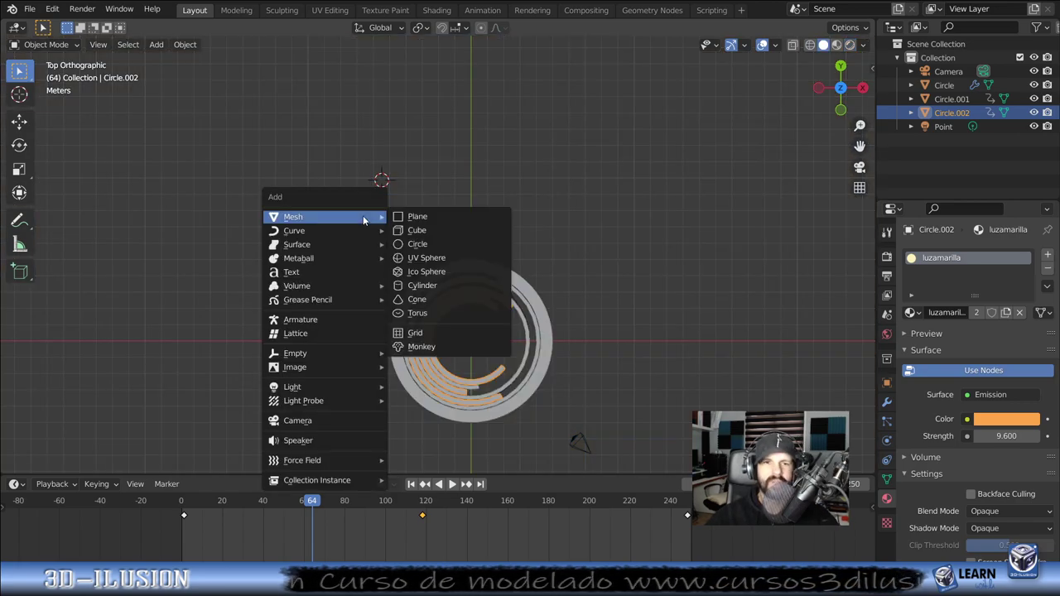
click(409, 217)
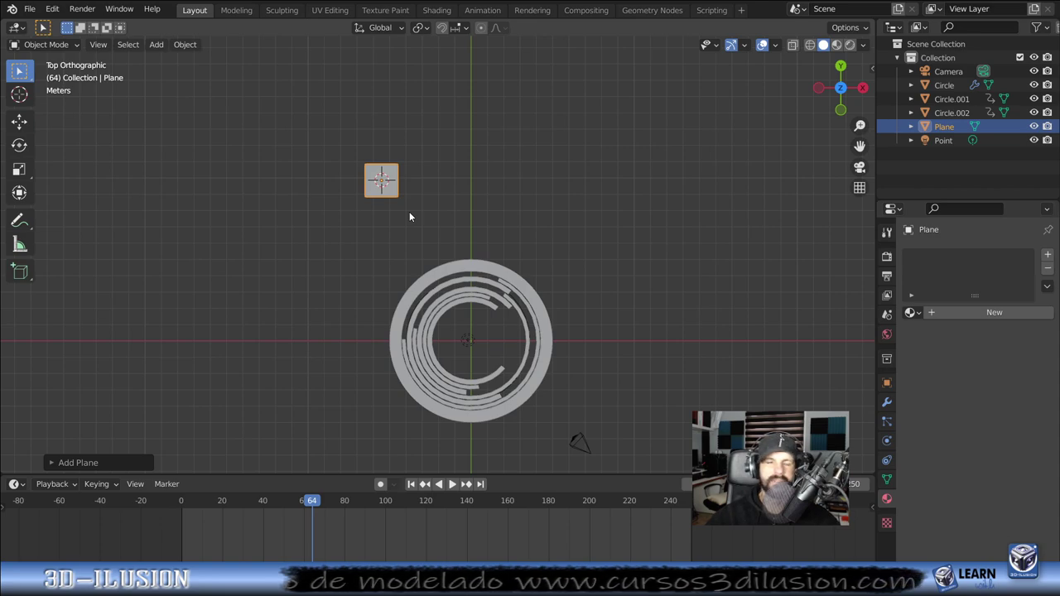
key(shift+a)
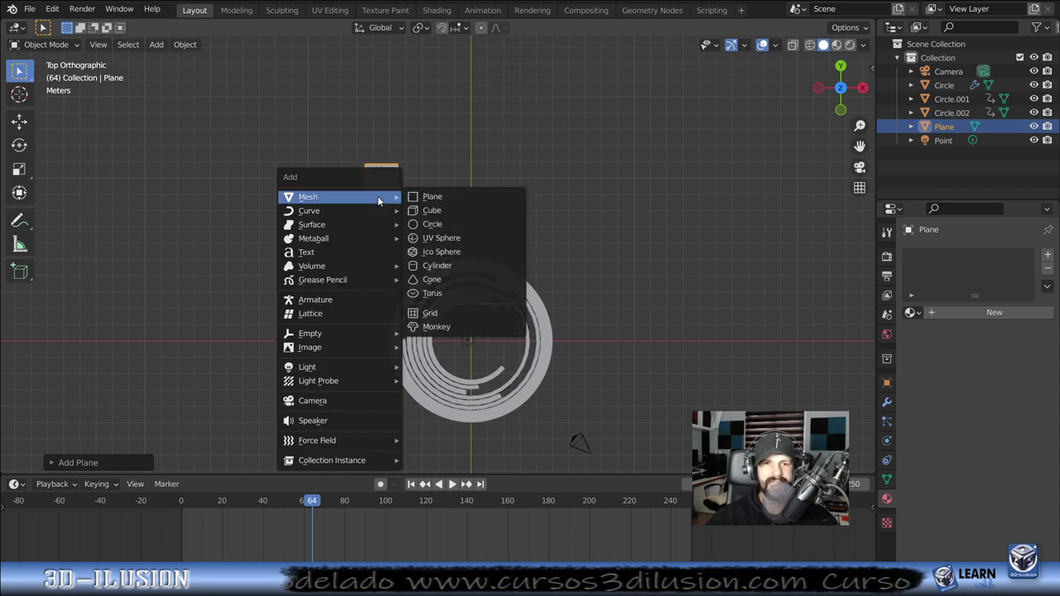
key(Escape)
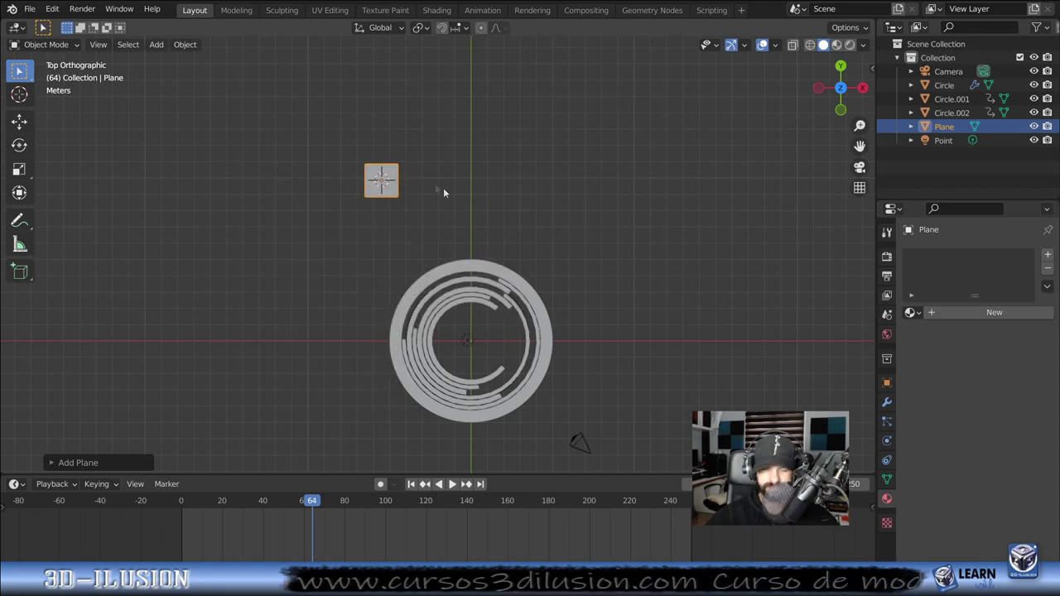
scroll(466, 174, up, 3)
mouse_move(465, 154)
shift+middle_down()
mouse_move(580, 211)
mouse_move(555, 272)
shift+middle_up()
scroll(580, 216, up, 4)
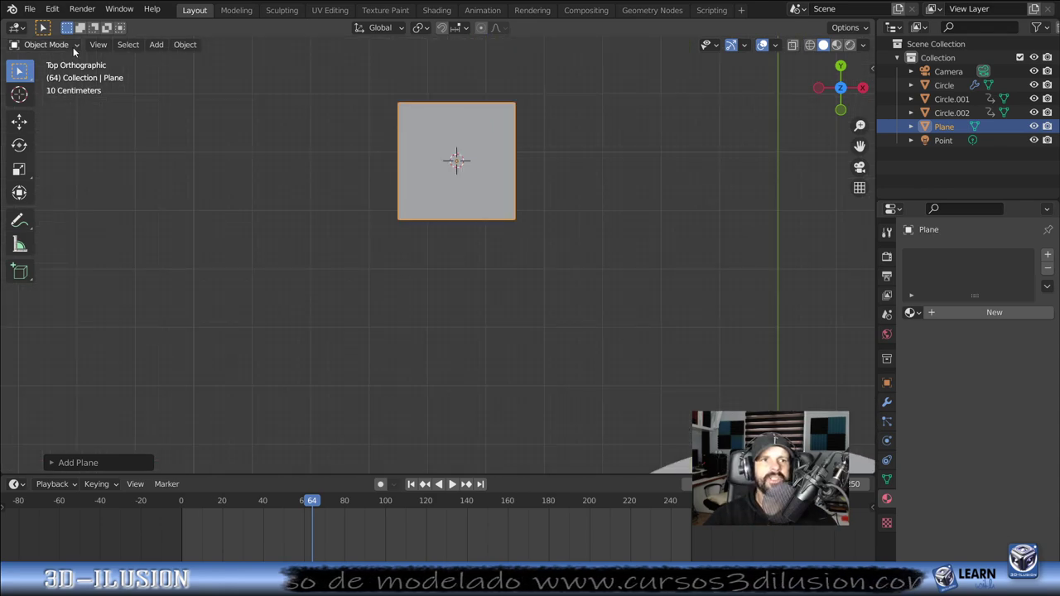
Step: Put the plane in Edit Mode and select its geometry using edge then vertex select
click(75, 45)
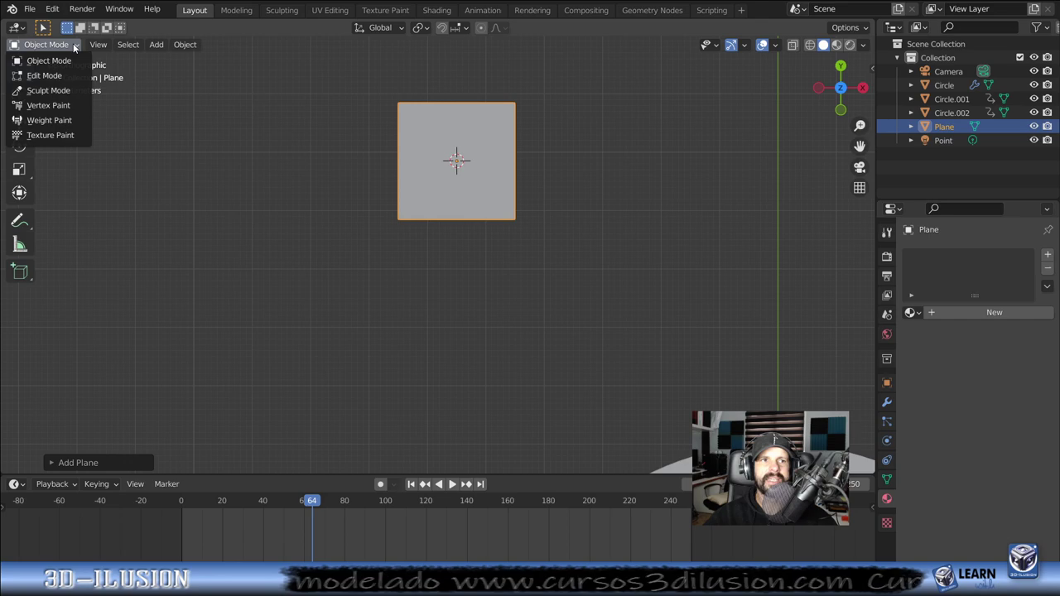
click(45, 76)
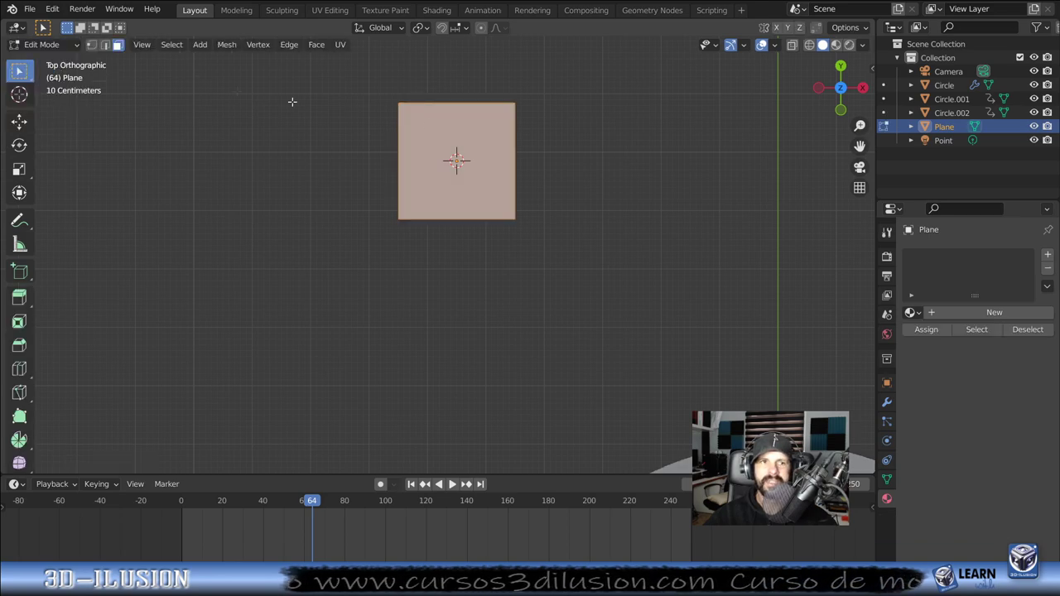
click(106, 45)
click(512, 154)
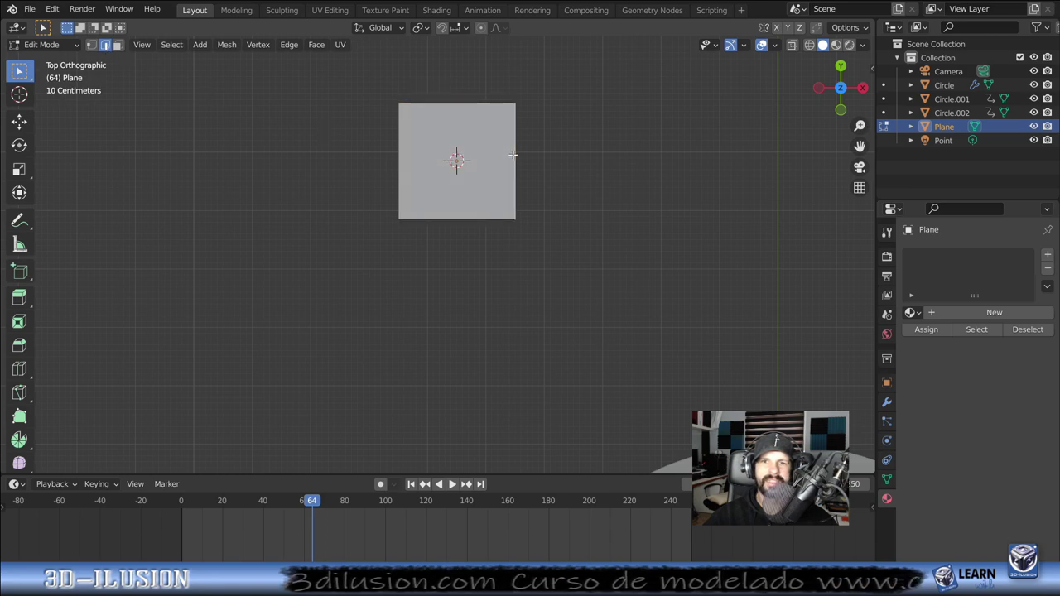
click(92, 45)
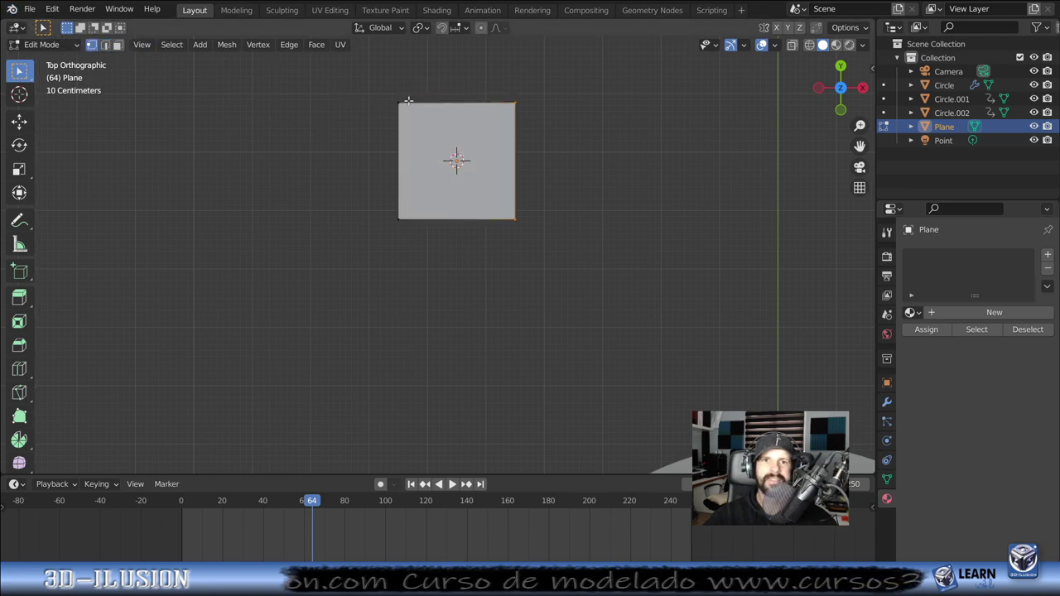
click(437, 148)
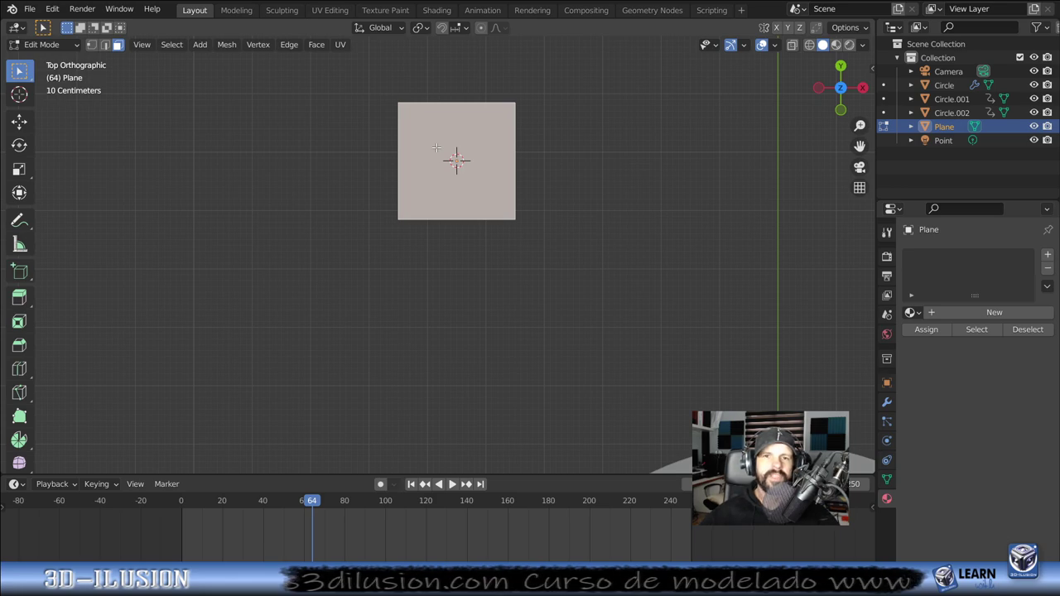
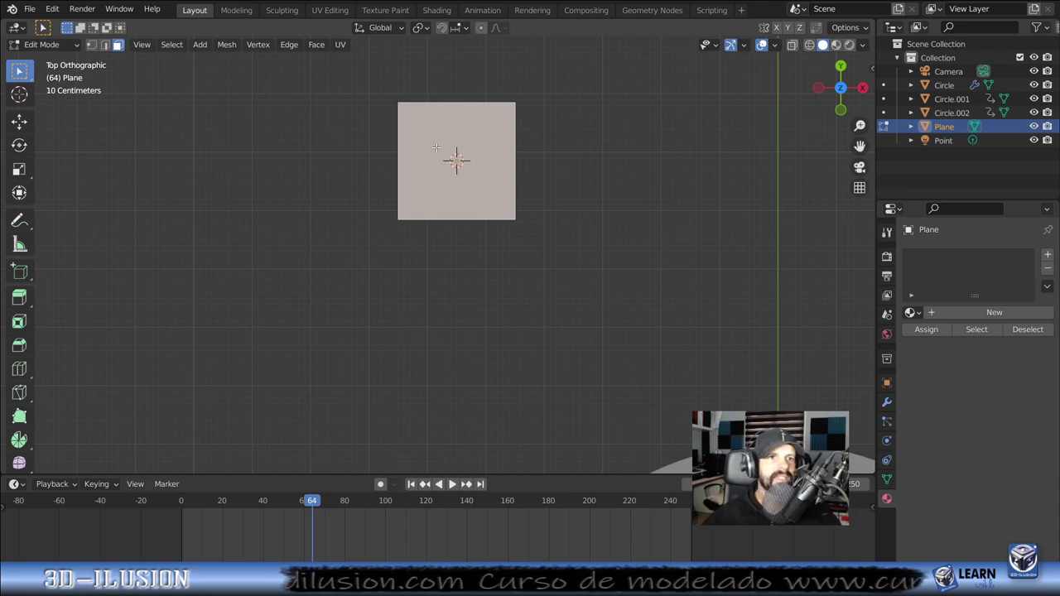
Step: In Edge select mode, slide the plane's right edge left along X into a thin sliver
click(106, 46)
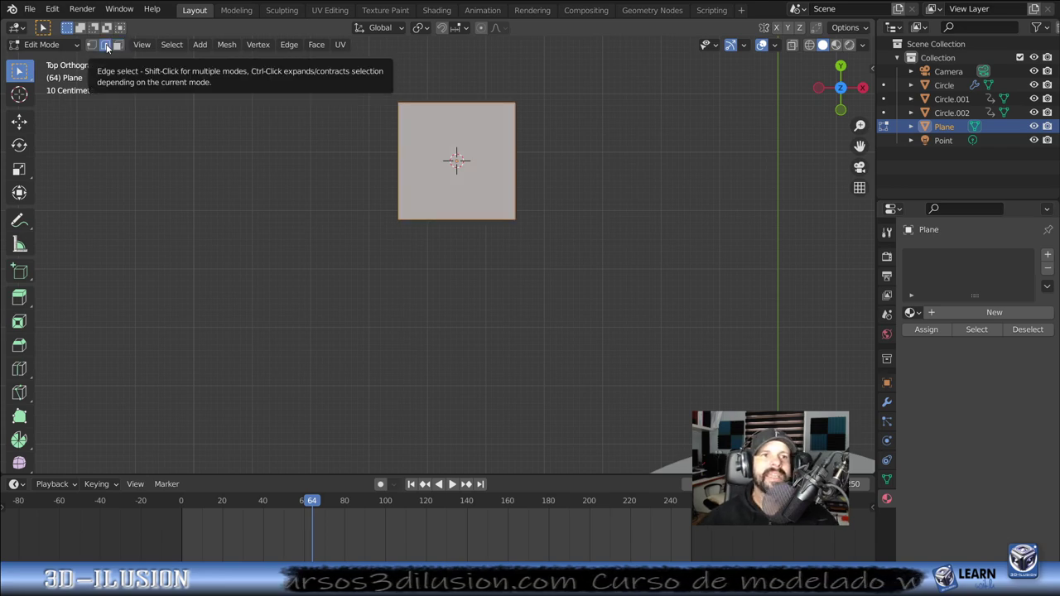
click(516, 164)
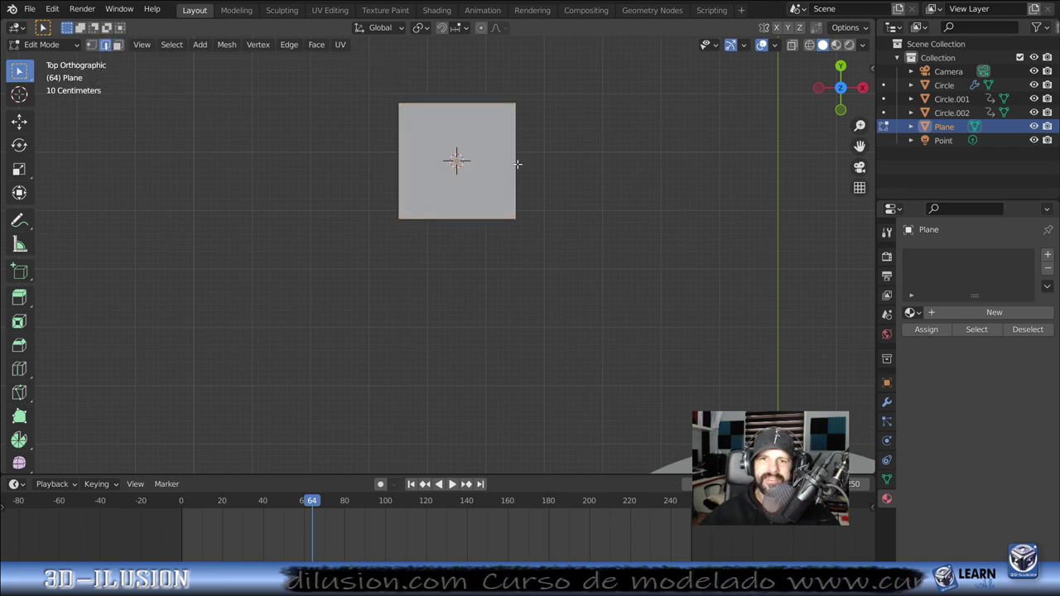
click(19, 121)
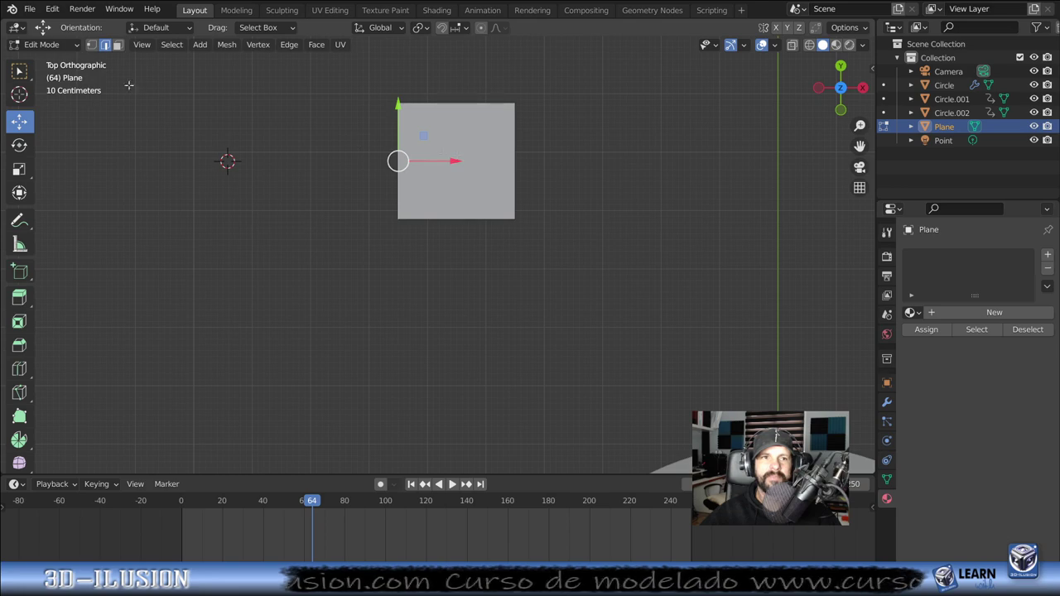
click(513, 158)
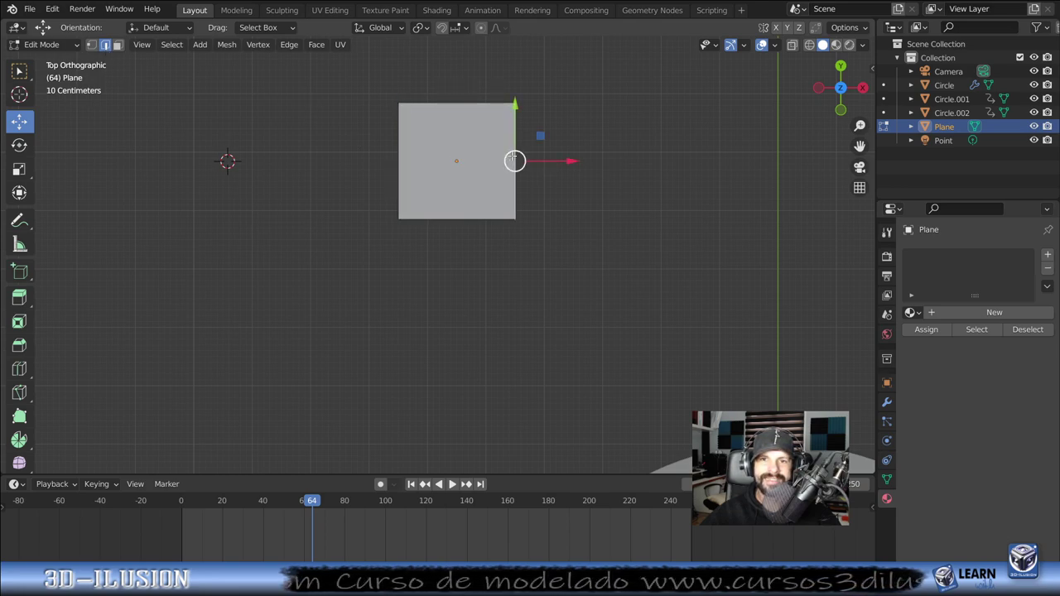
click(422, 107)
click(396, 156)
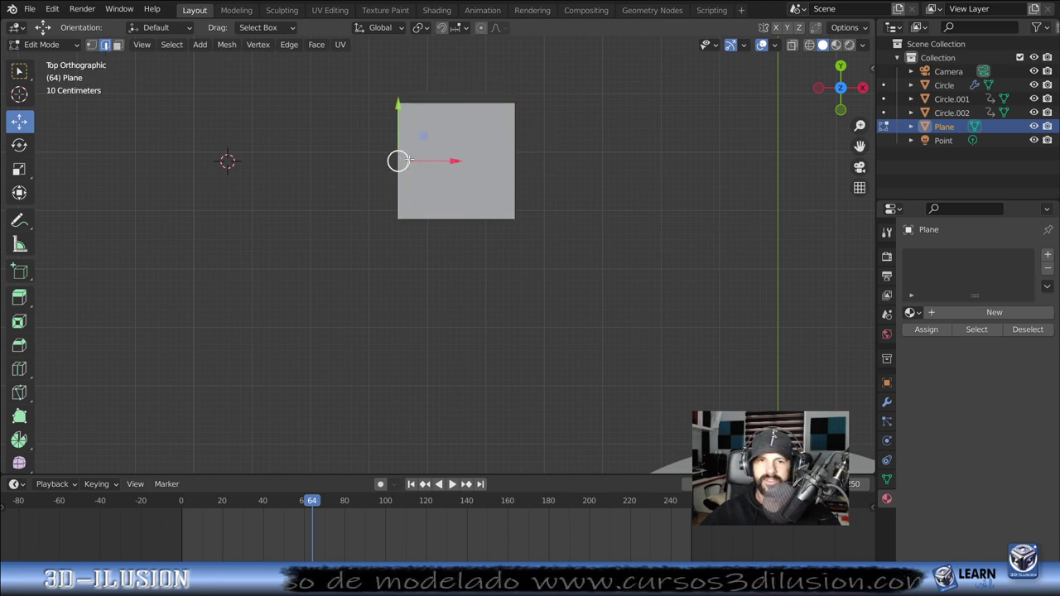
click(531, 156)
click(489, 219)
click(514, 160)
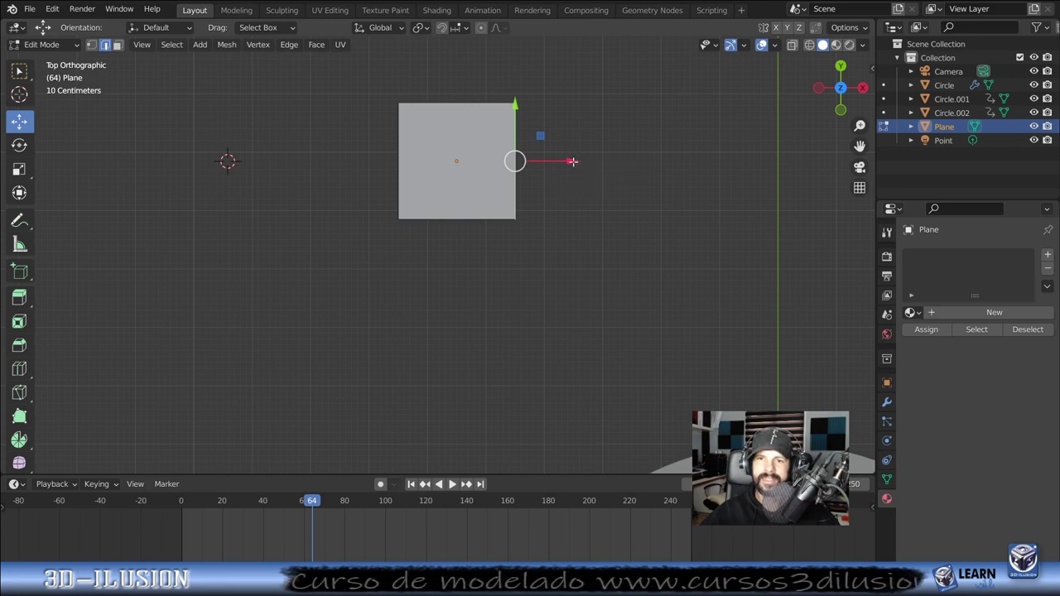
drag(571, 160, 488, 166)
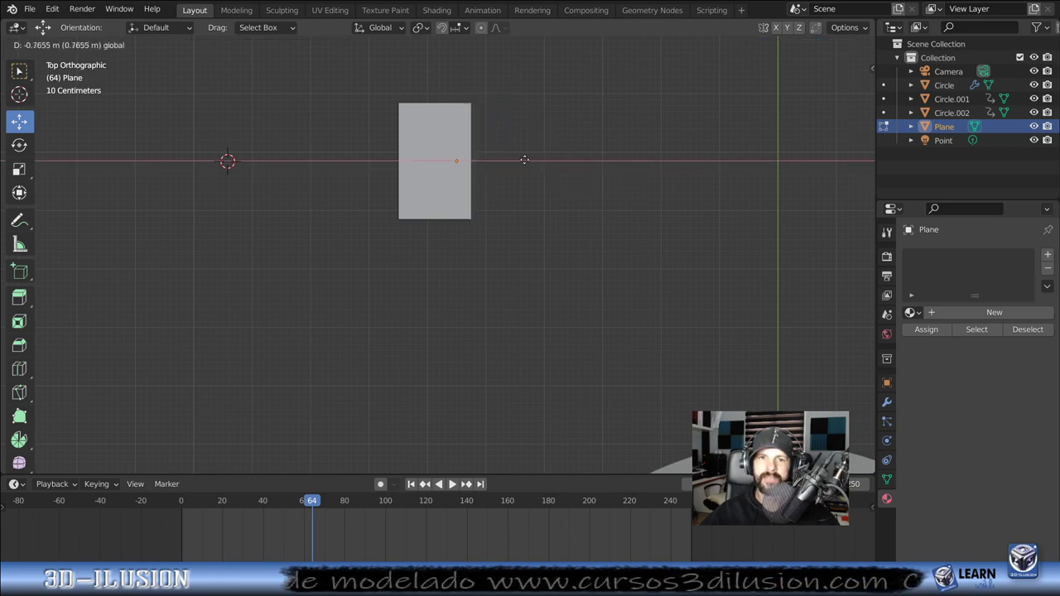
drag(489, 166, 460, 175)
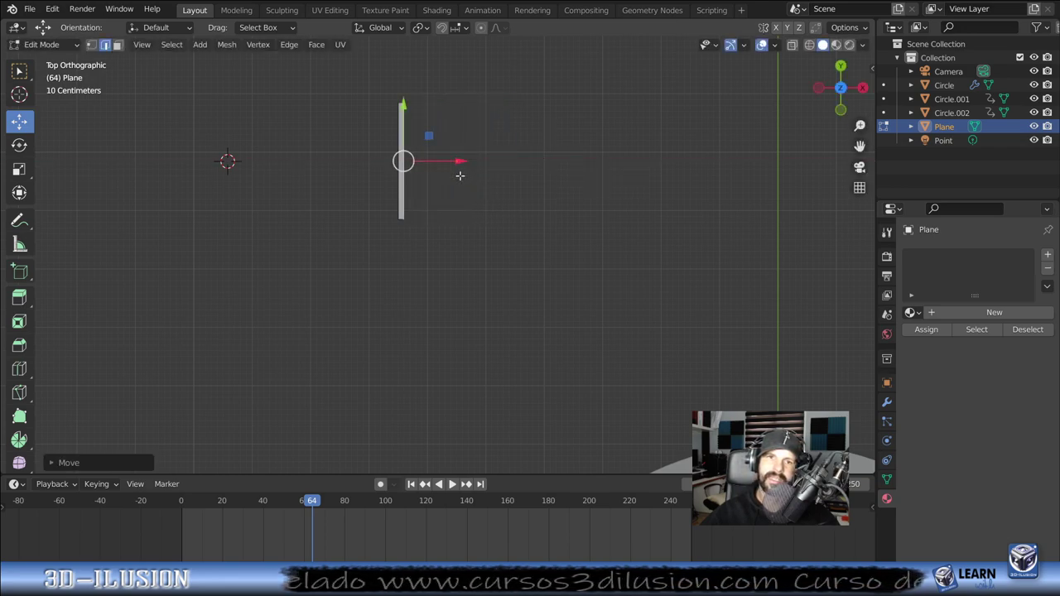
Step: Pull the sliver's top edge down to shorten it, then return to Object Mode
scroll(447, 184, up, 2)
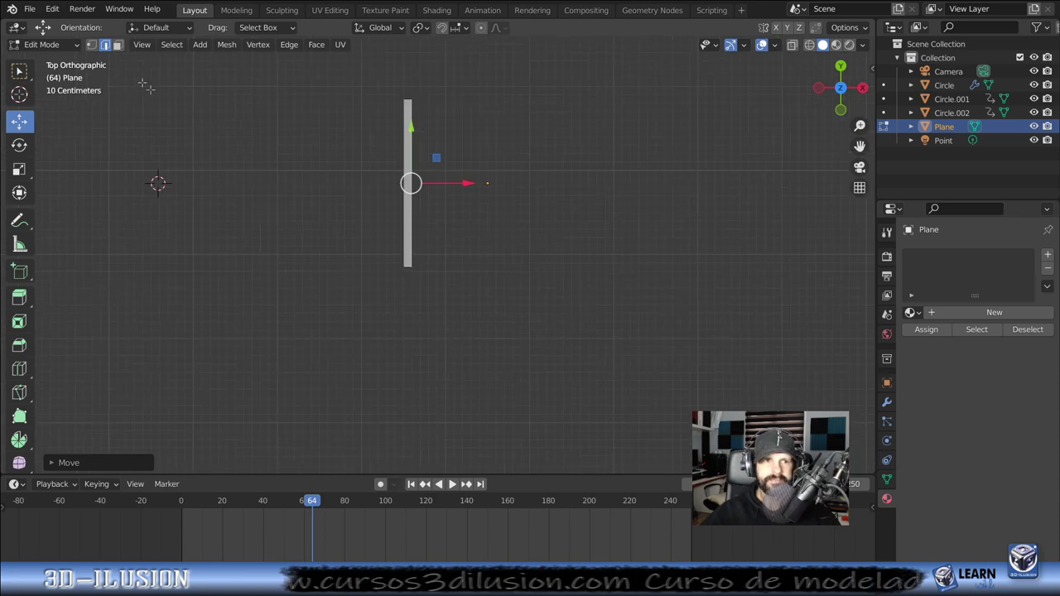
click(405, 99)
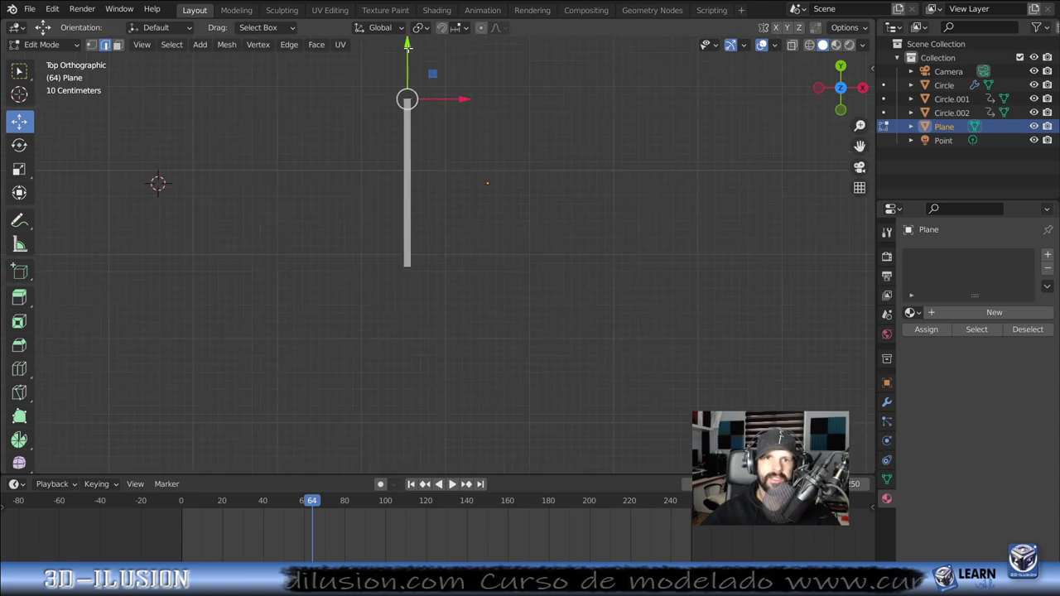
drag(407, 46, 408, 62)
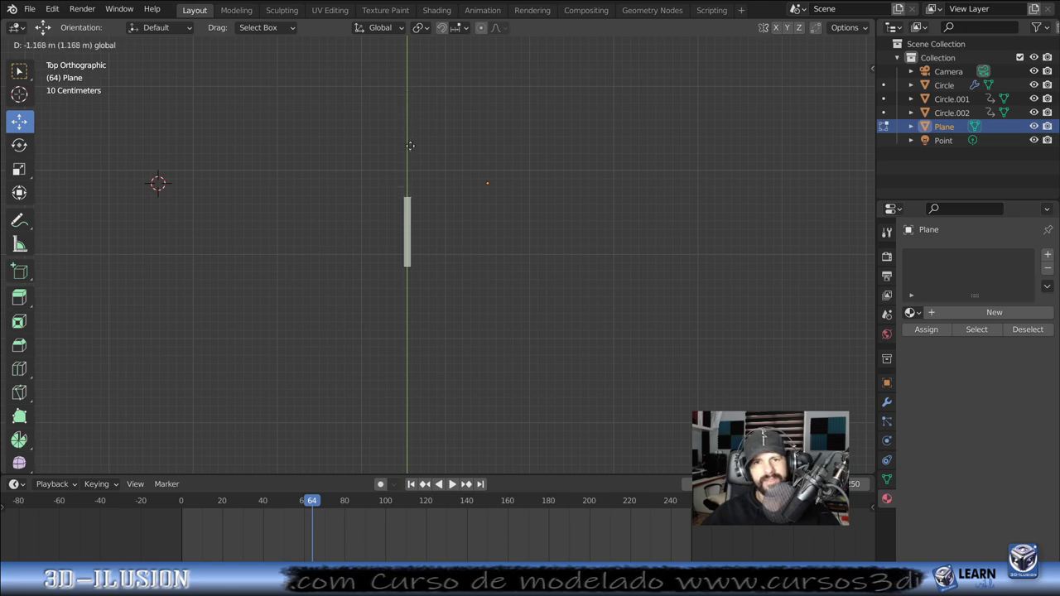
drag(410, 74, 408, 157)
key(Tab)
shift+middle_drag(408, 157, 369, 113)
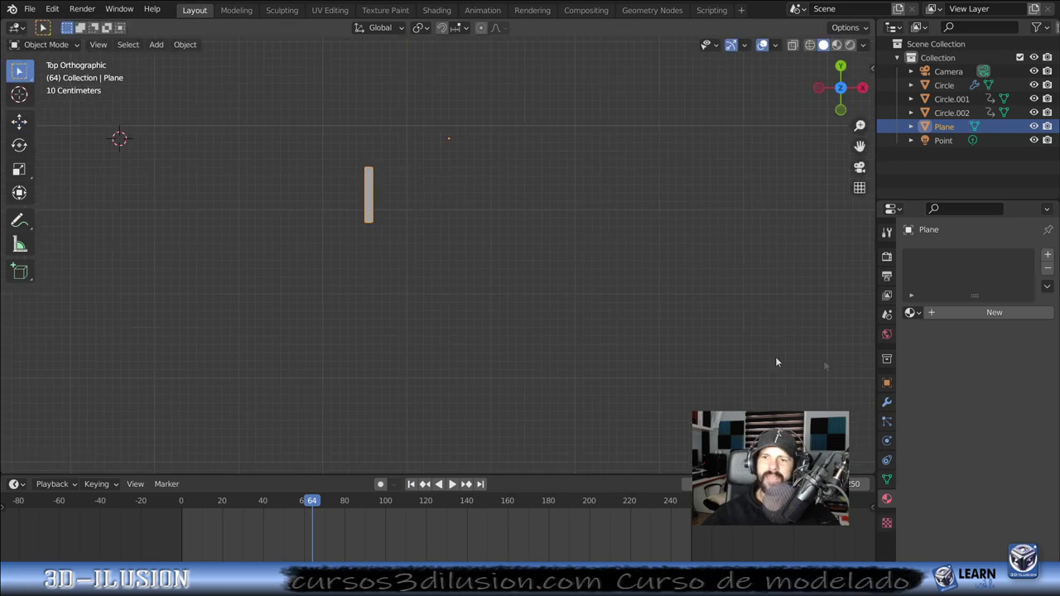
Step: Add an Array modifier to the bar and raise its count to 81
click(885, 406)
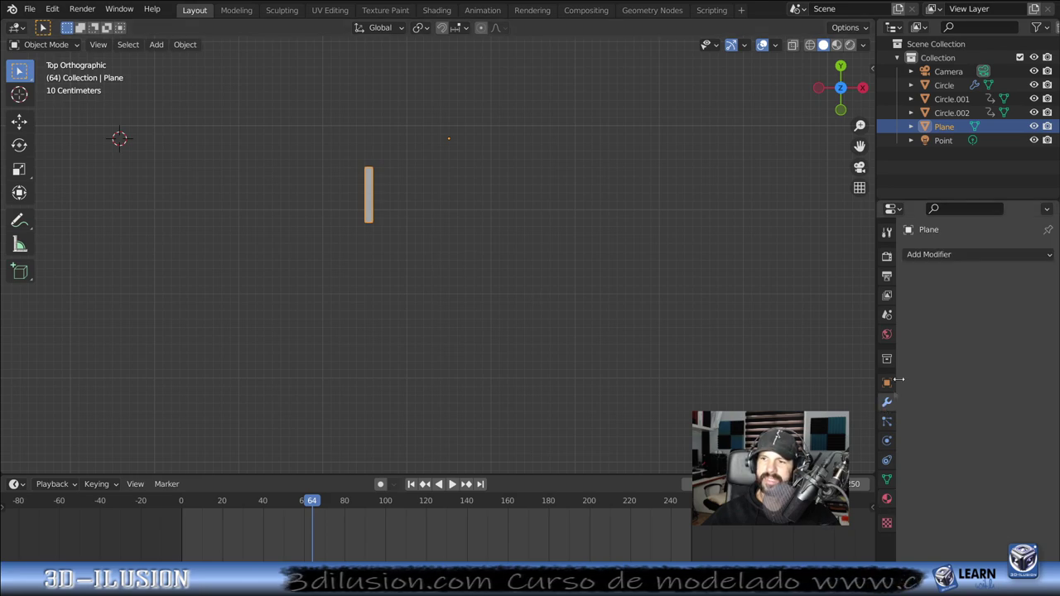
click(954, 257)
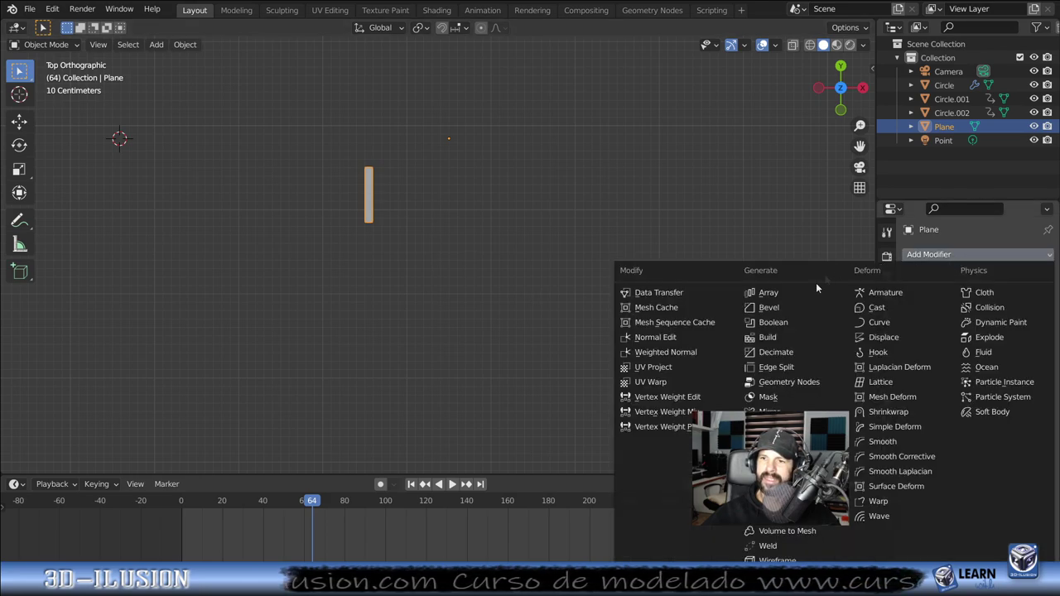
click(768, 294)
drag(1020, 328, 1042, 322)
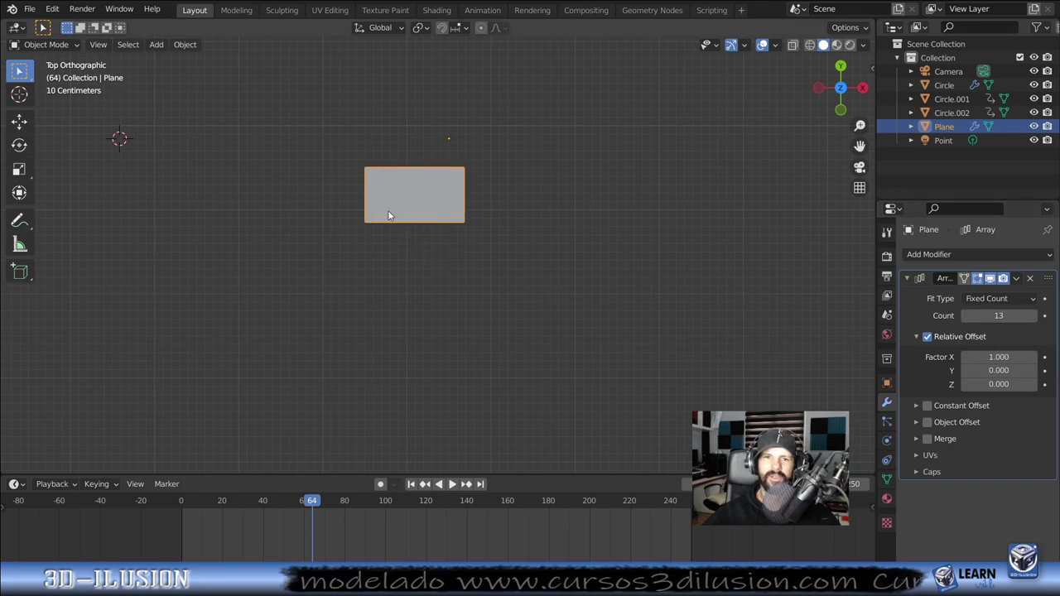
click(1033, 358)
click(1033, 357)
click(1033, 357)
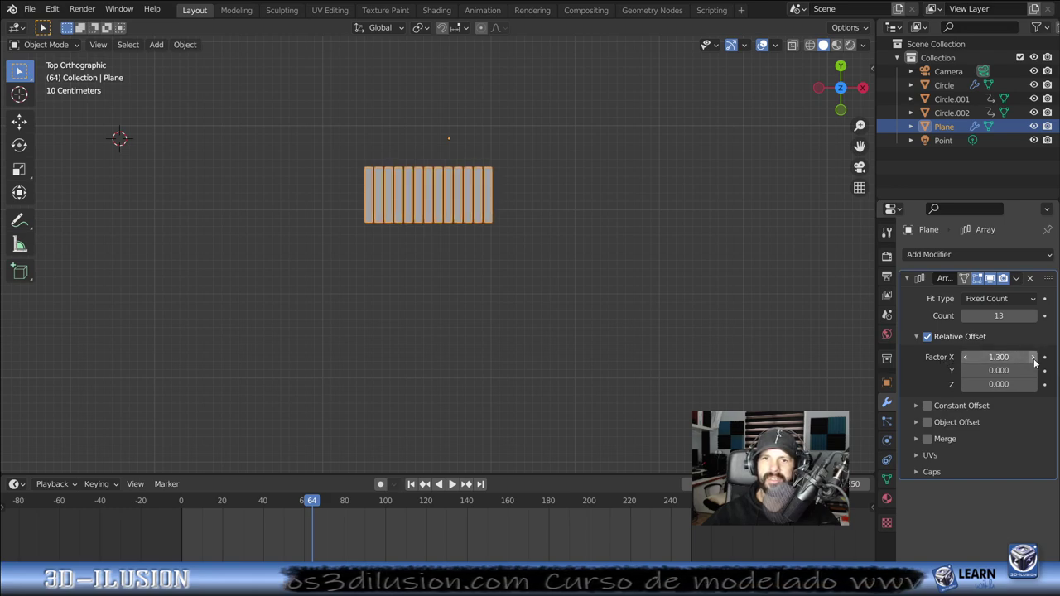
click(1033, 357)
drag(998, 316, 1044, 316)
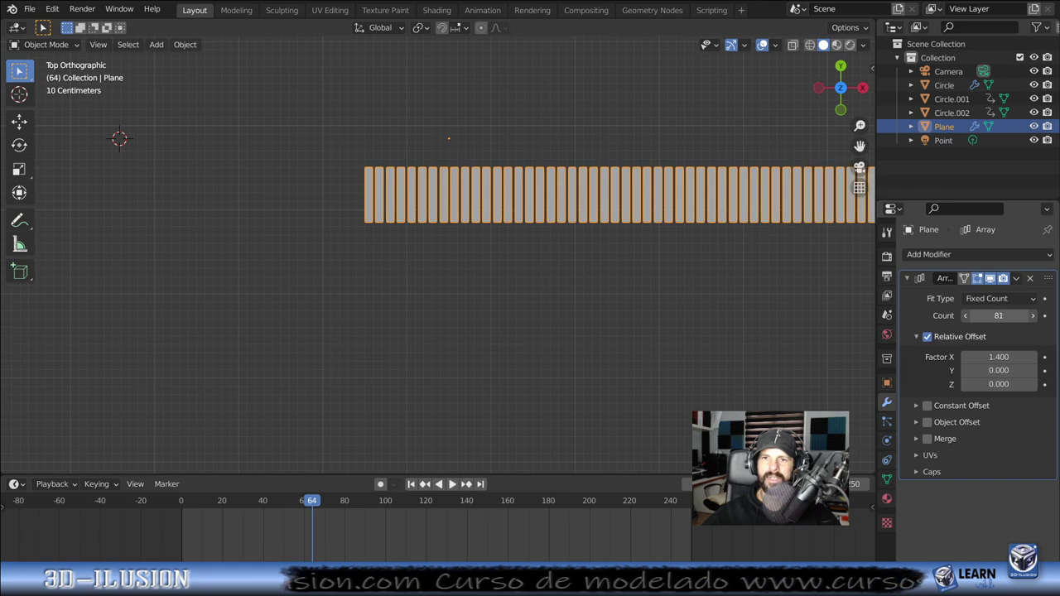
Step: Set the Array's relative X offset to 1.8 and apply the modifier
scroll(515, 317, down, 2)
scroll(515, 317, down, 3)
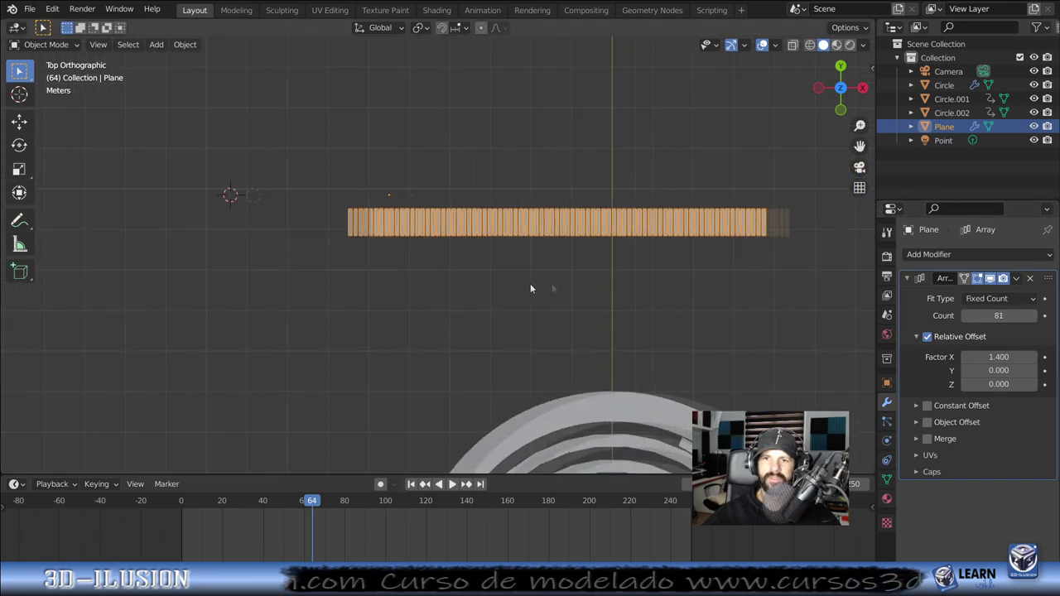
click(1034, 357)
click(1034, 357)
click(1033, 357)
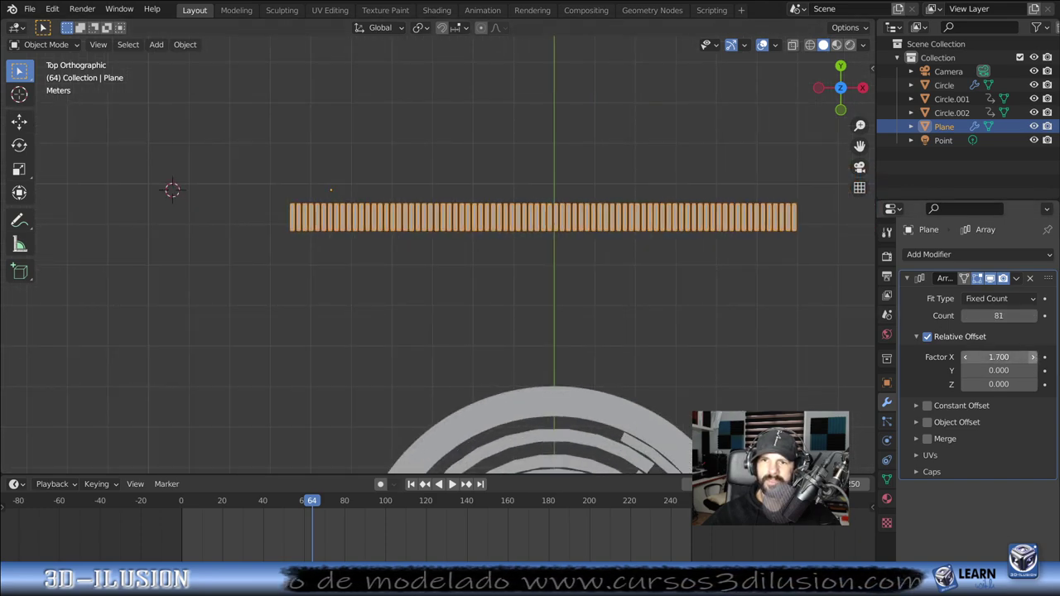
click(1034, 357)
scroll(696, 314, up, 1)
scroll(531, 262, down, 2)
scroll(418, 251, up, 1)
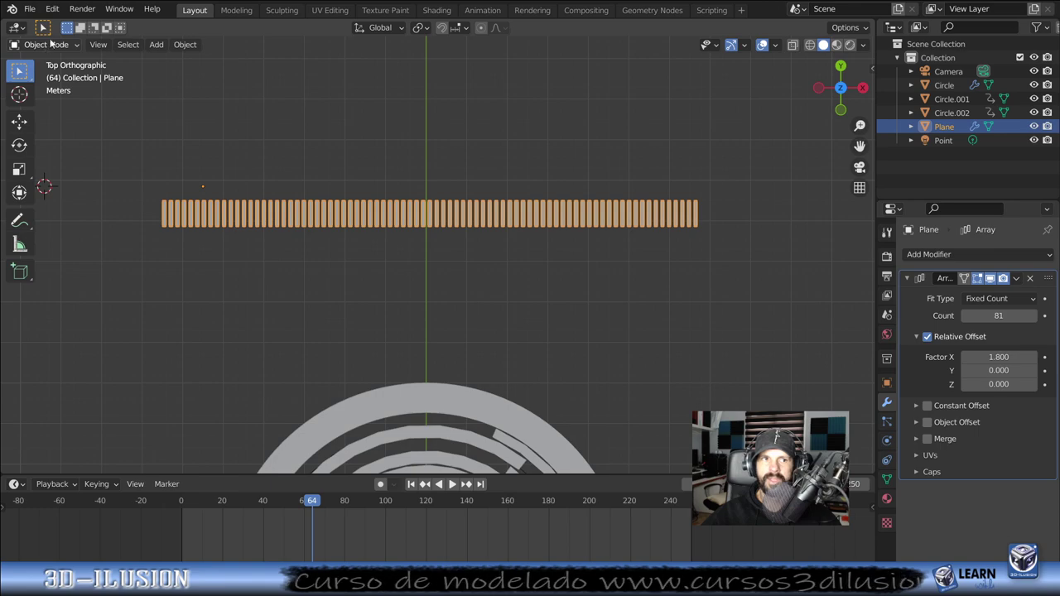
click(1019, 280)
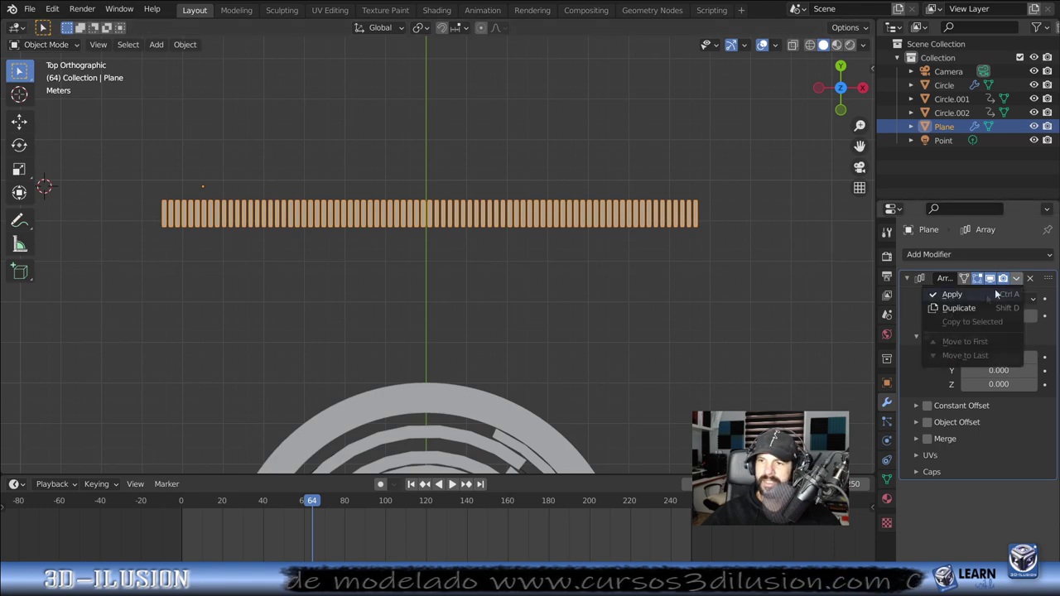
click(950, 293)
scroll(523, 218, down, 2)
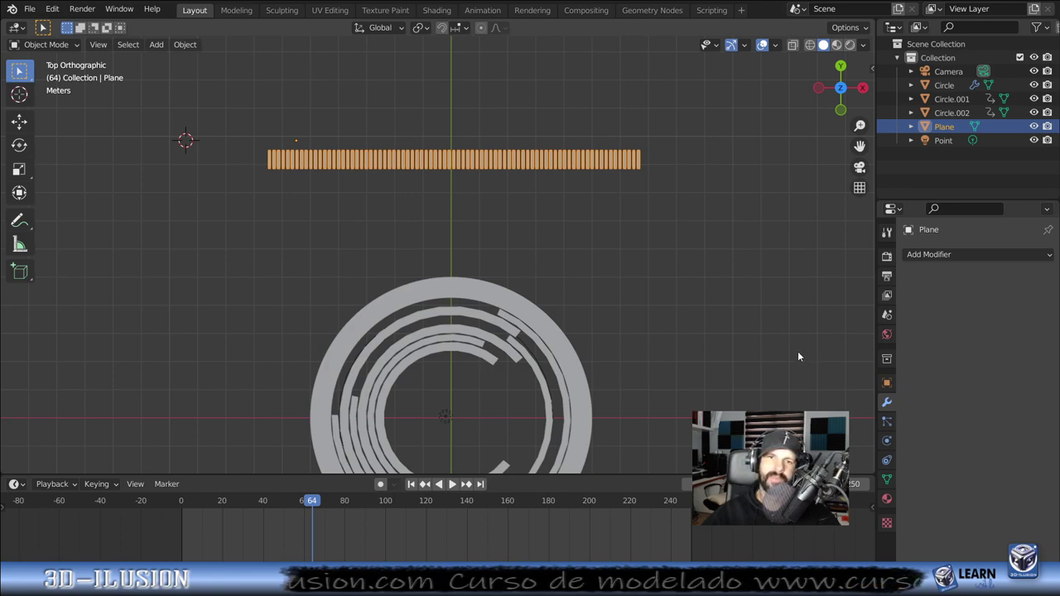
Step: Create a new material for the bars named 'barras'
click(887, 500)
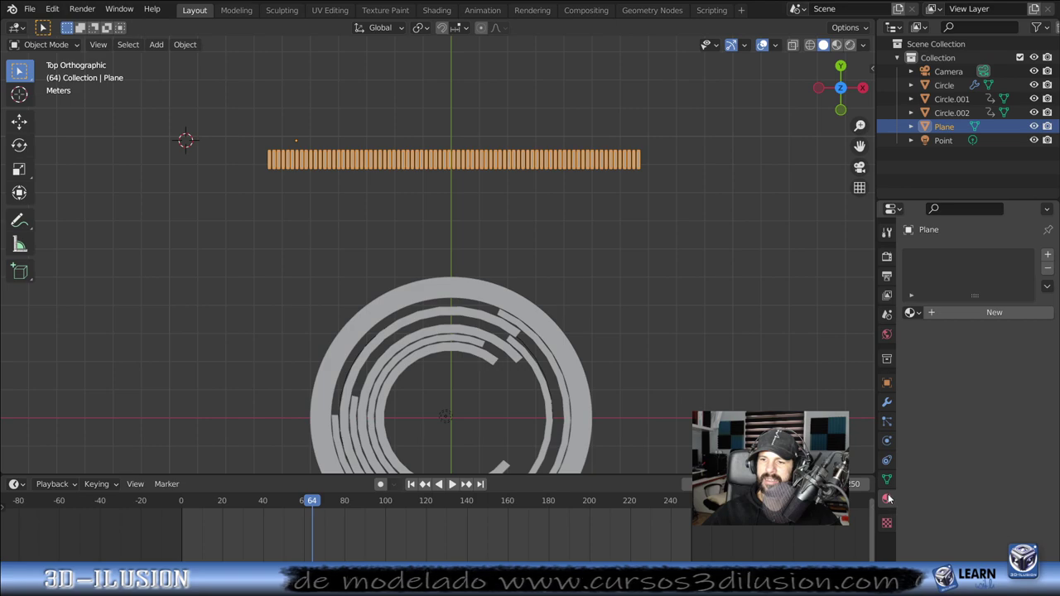
click(989, 314)
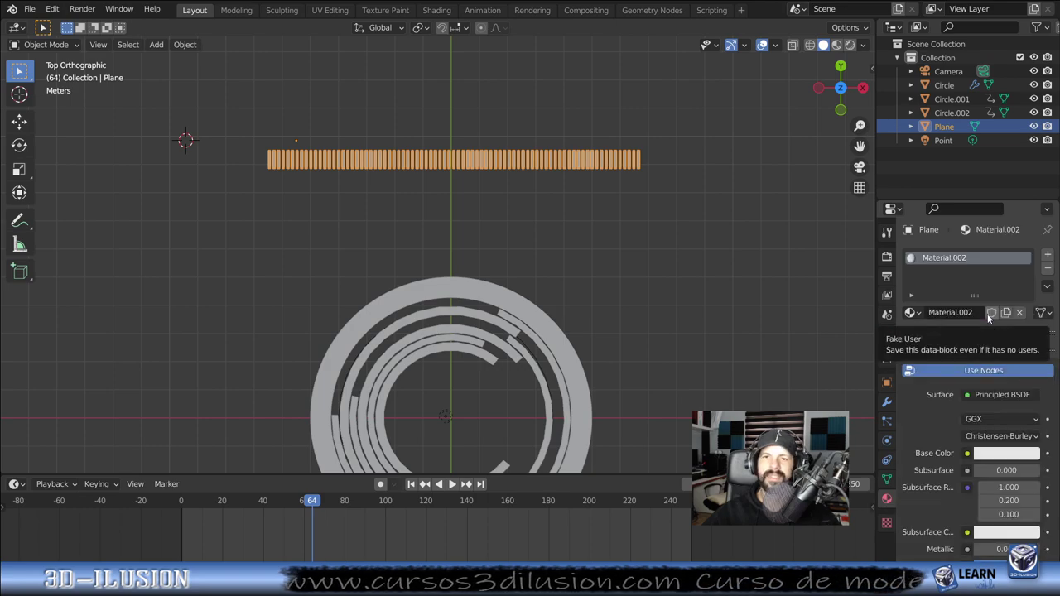
double_click(967, 262)
text(ba)
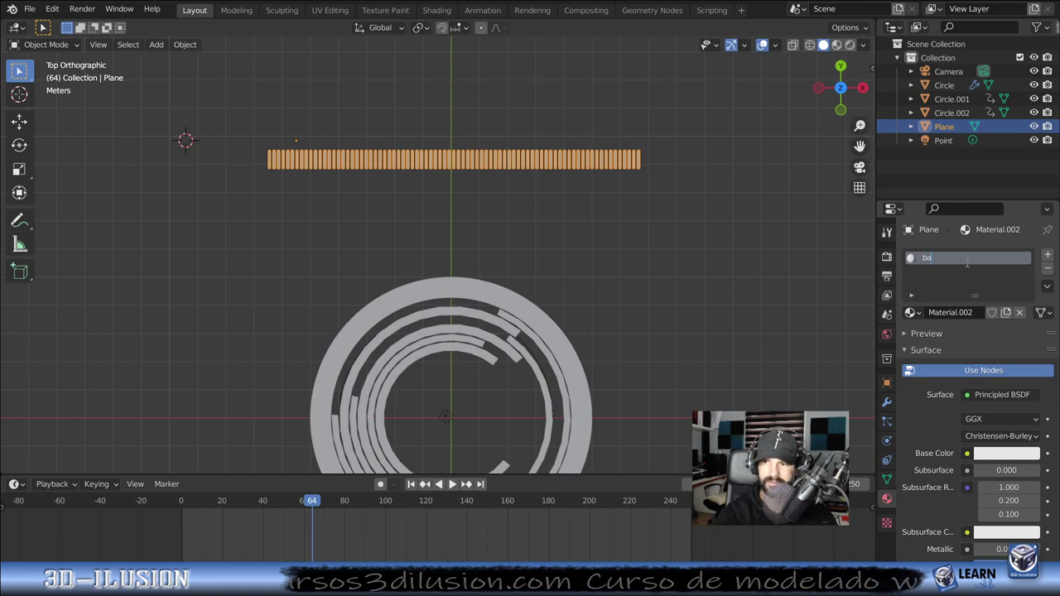
text(rras)
key(Return)
Step: Scale the row of bars wider along the X axis
scroll(676, 284, up, 1)
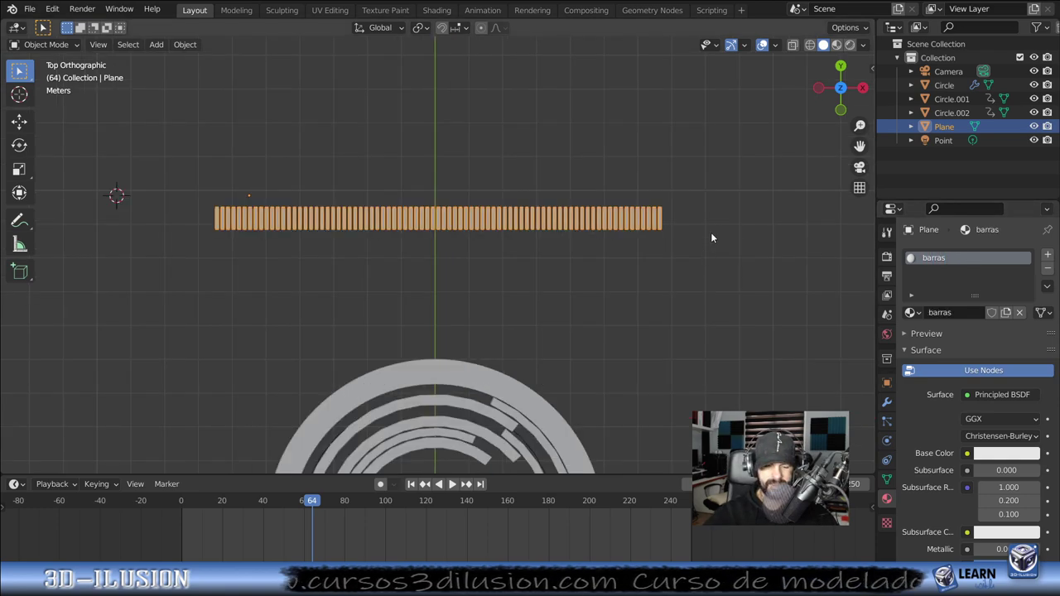
key(s)
key(x)
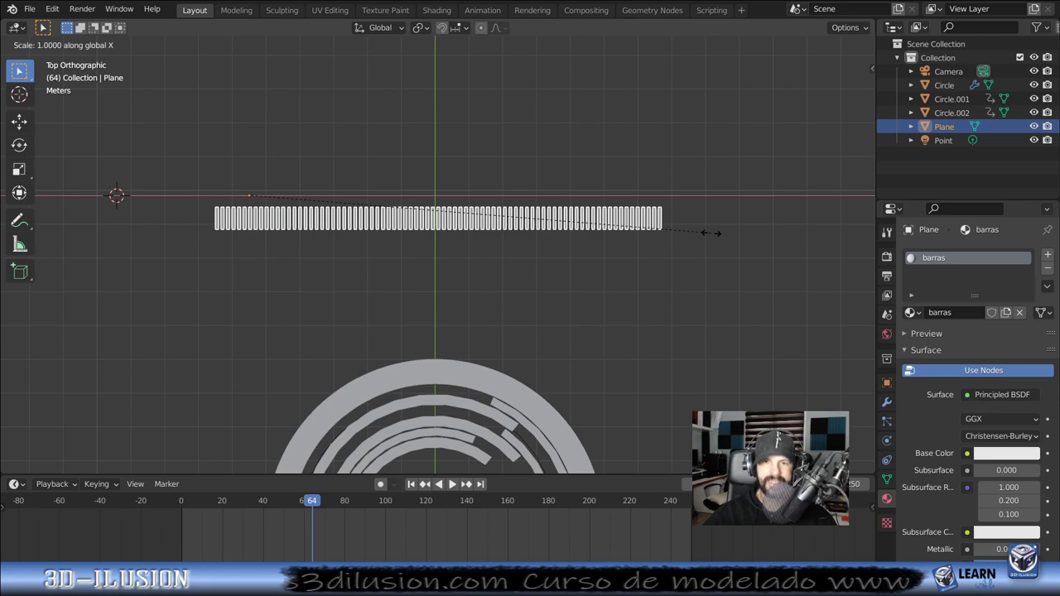
click(708, 232)
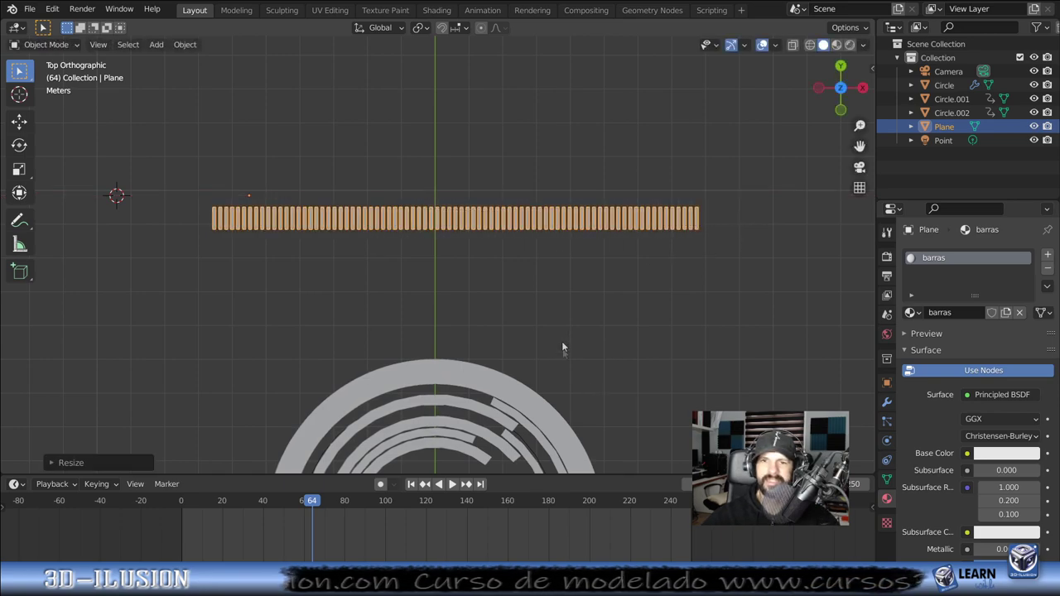
shift+middle_drag(562, 348, 585, 349)
click(586, 350)
key(ctrl+z)
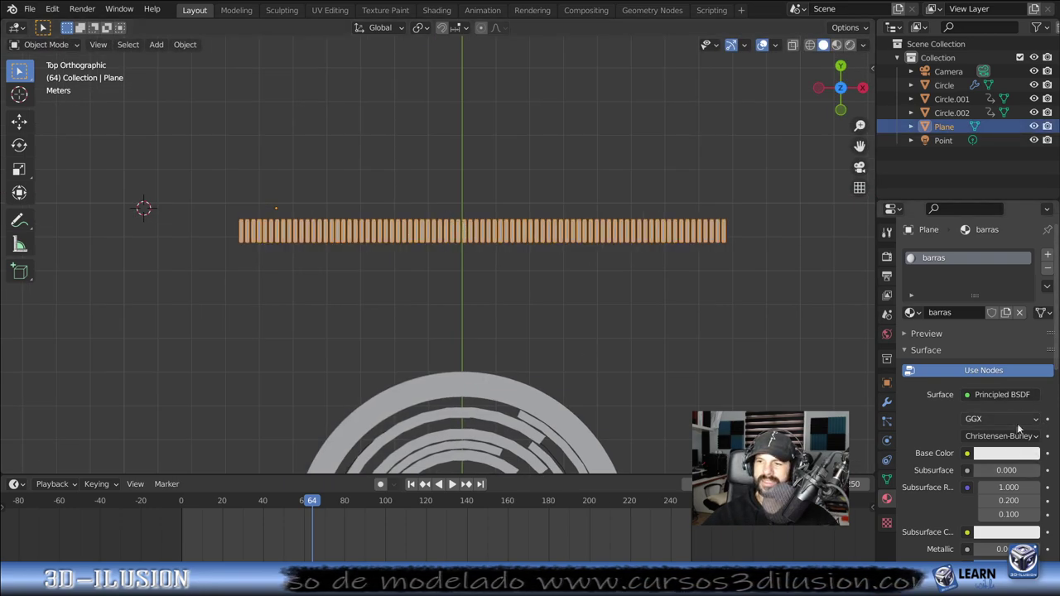
click(437, 9)
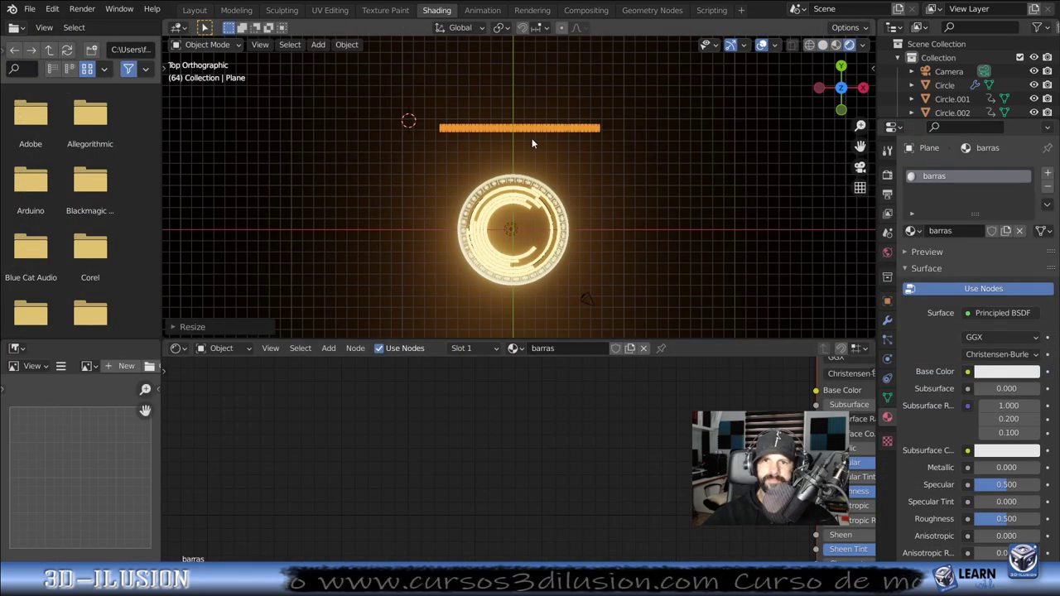
Step: Add a Texture Coordinate node and wire its Object output into Base Color
middle_drag(809, 401, 638, 466)
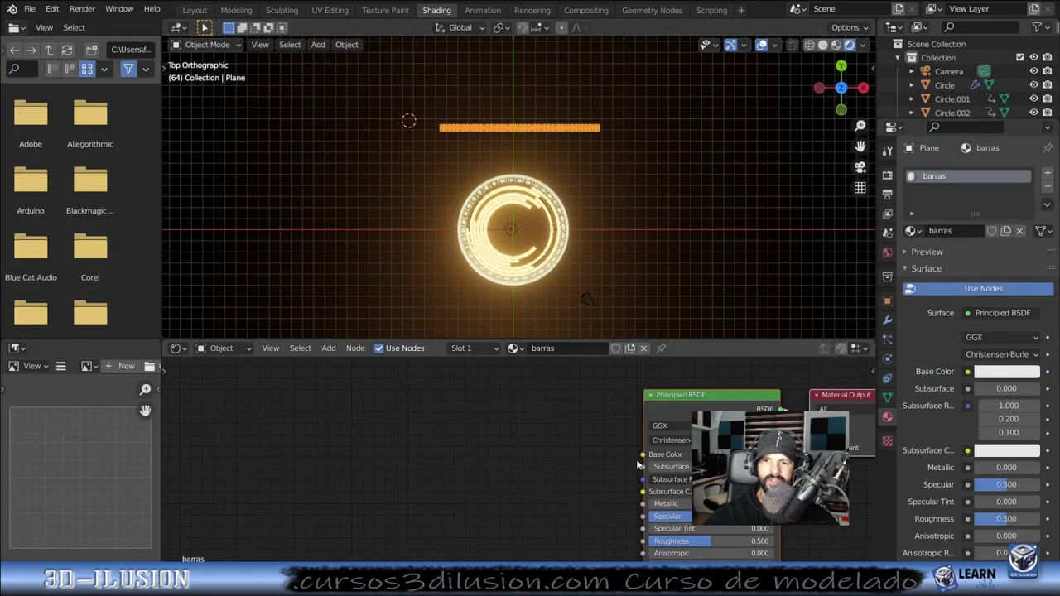
scroll(638, 466, down, 2)
drag(728, 340, 712, 255)
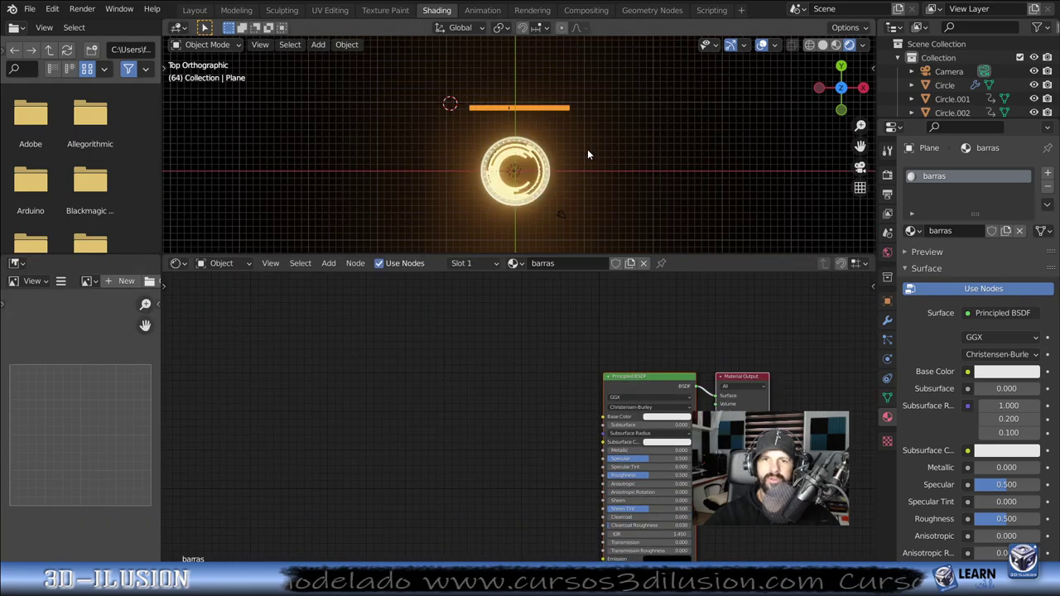
mouse_move(547, 109)
shift+middle_down()
mouse_move(545, 217)
mouse_move(568, 95)
shift+middle_up()
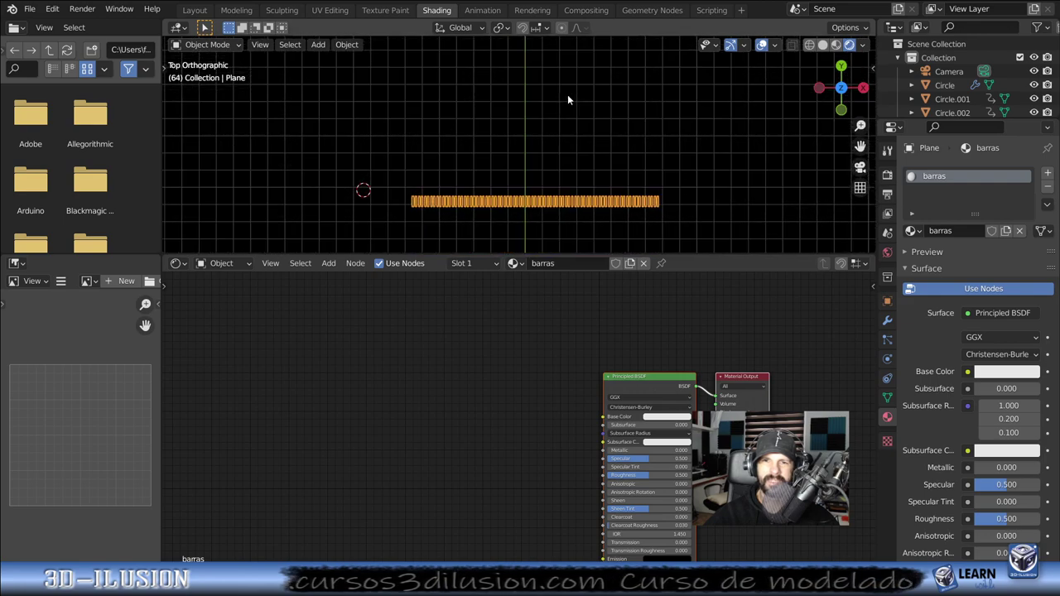
scroll(490, 220, up, 3)
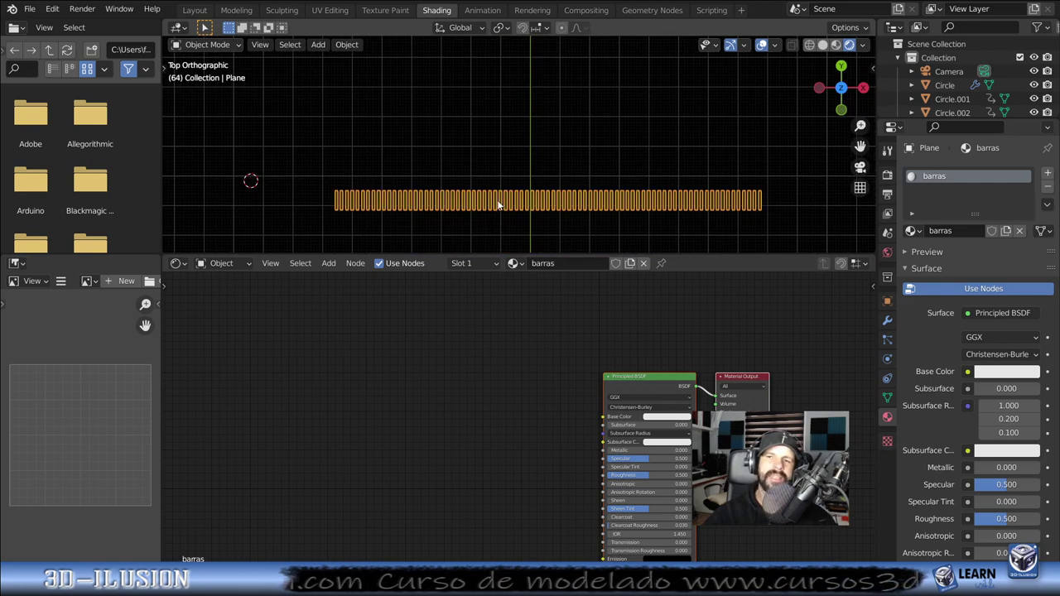
scroll(501, 387, up, 1)
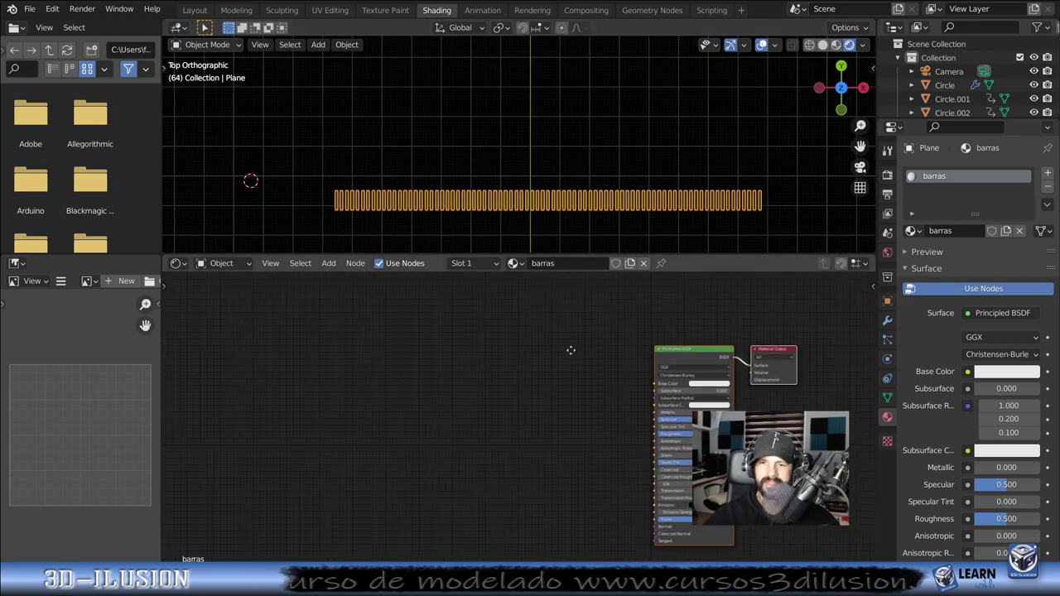
middle_drag(362, 468, 425, 395)
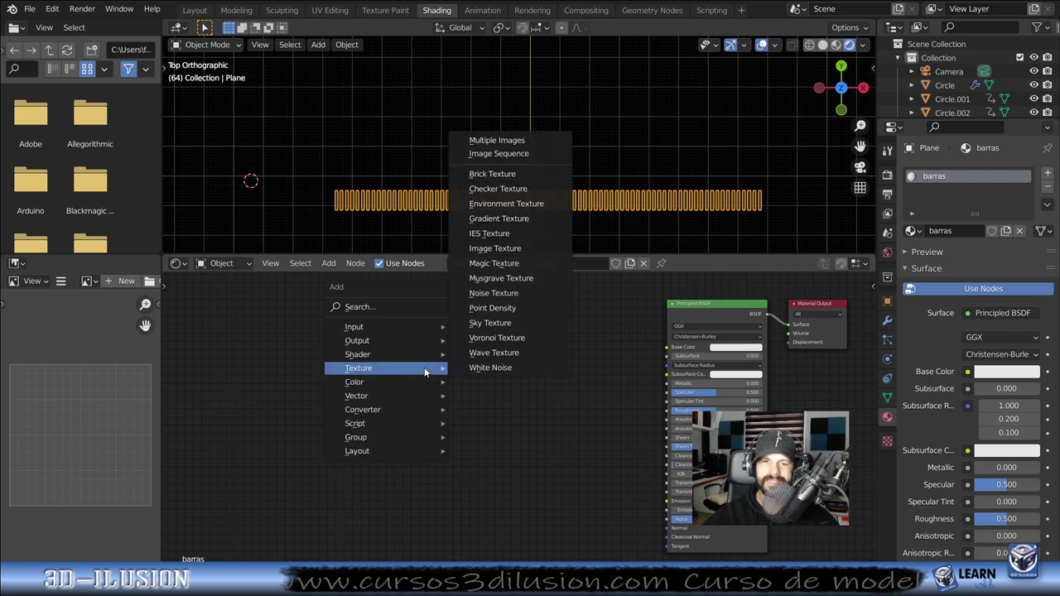
mouse_move(355, 326)
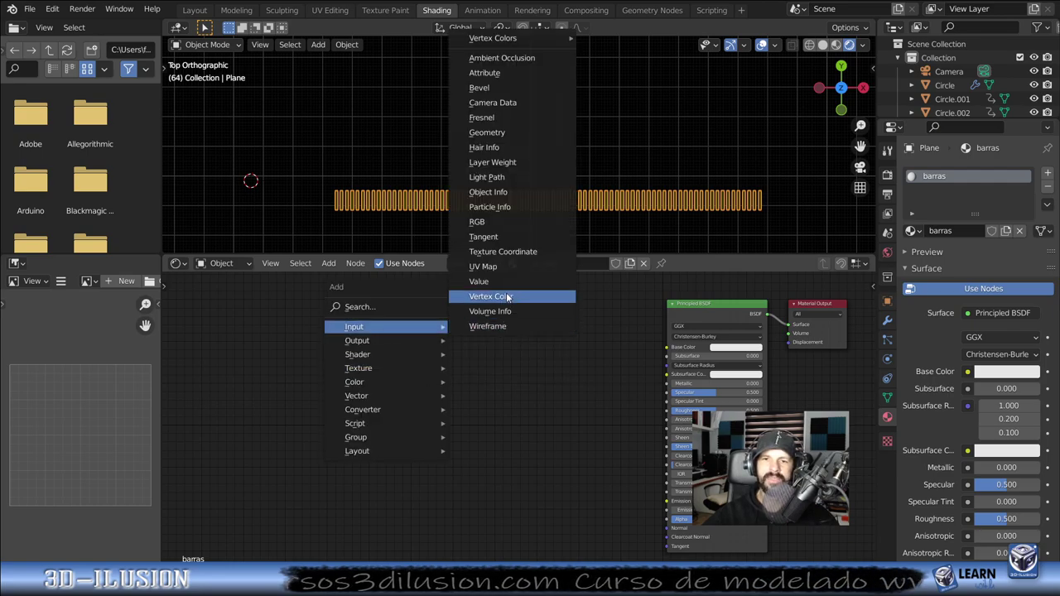
click(521, 256)
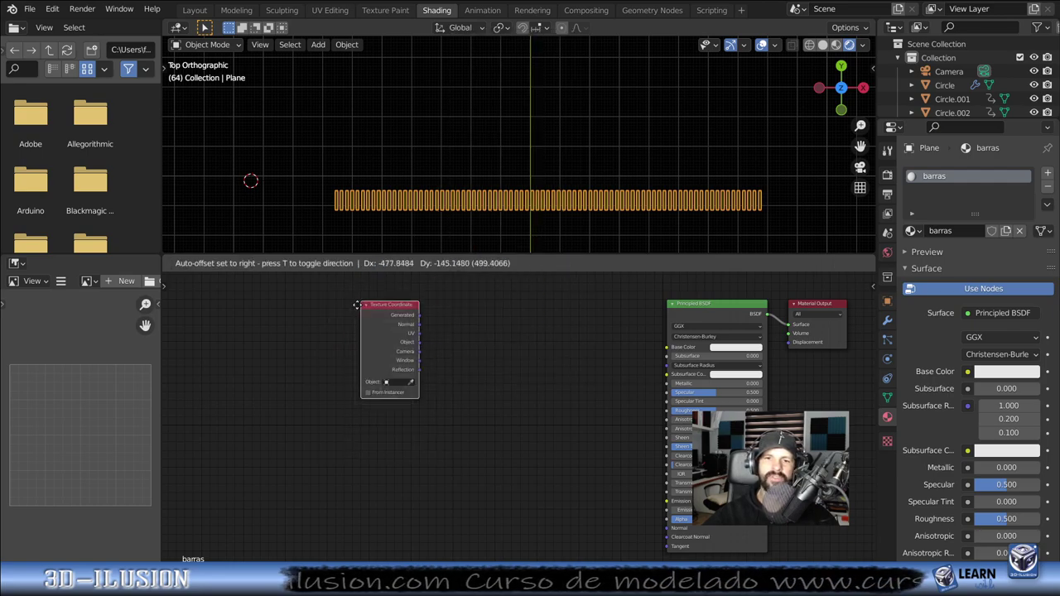
click(396, 339)
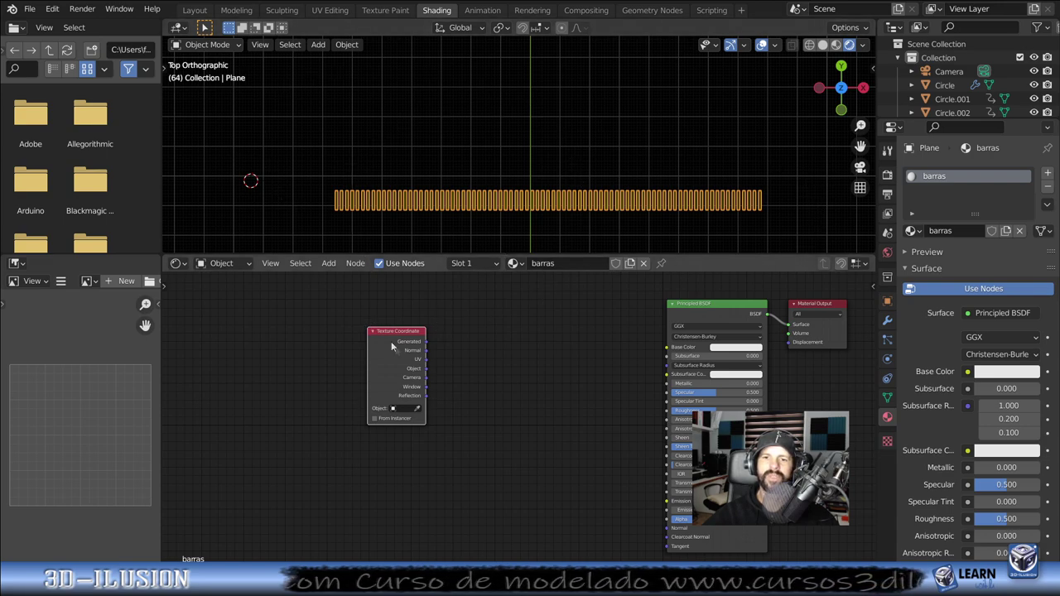
drag(423, 373, 669, 350)
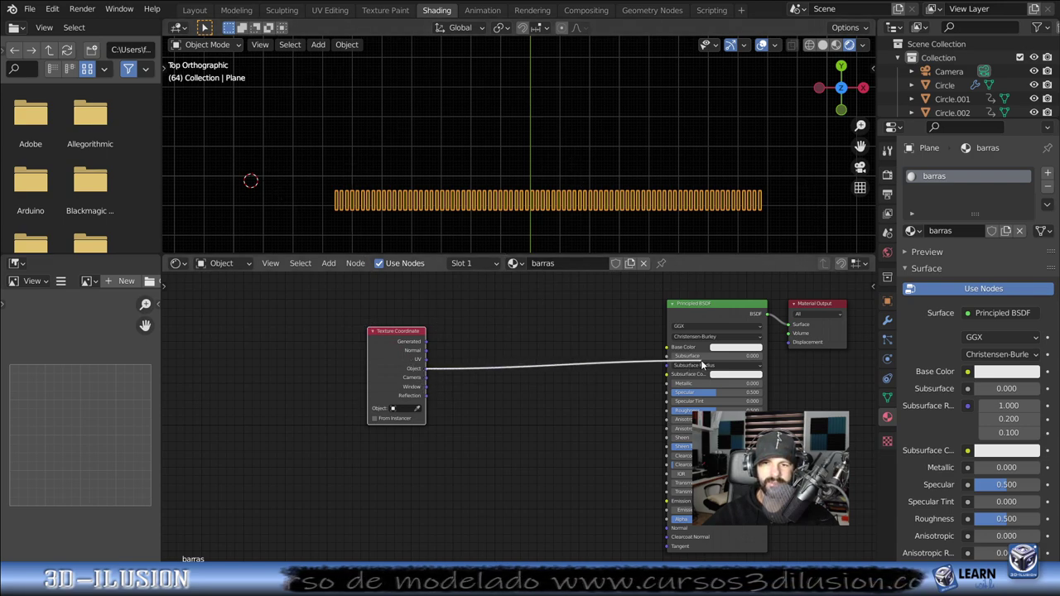
scroll(474, 431, up, 1)
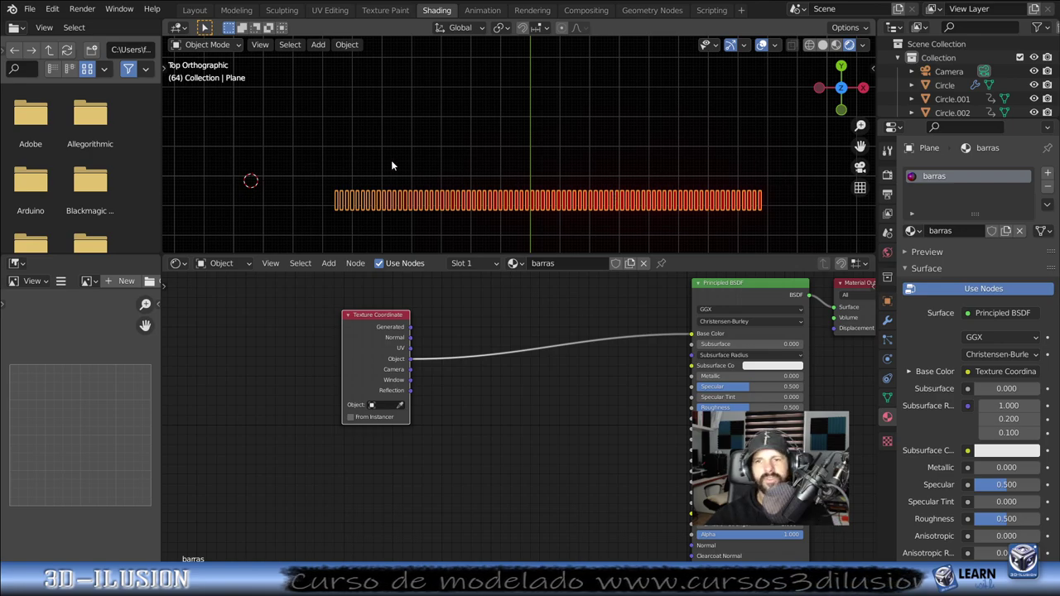
scroll(392, 166, down, 1)
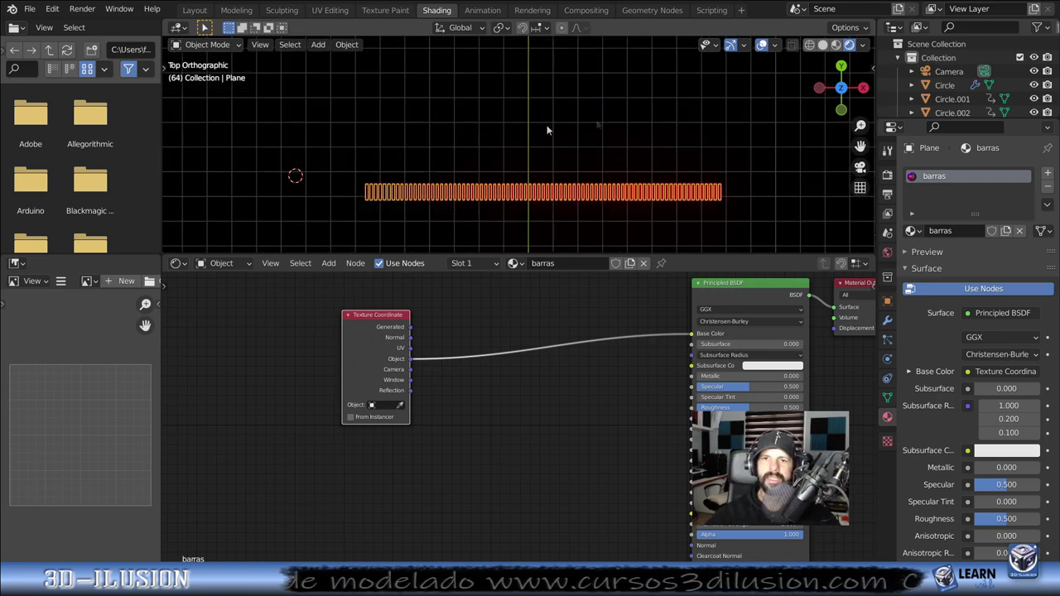
Step: Switch to Solid shading and add a Plain Axes empty
click(825, 44)
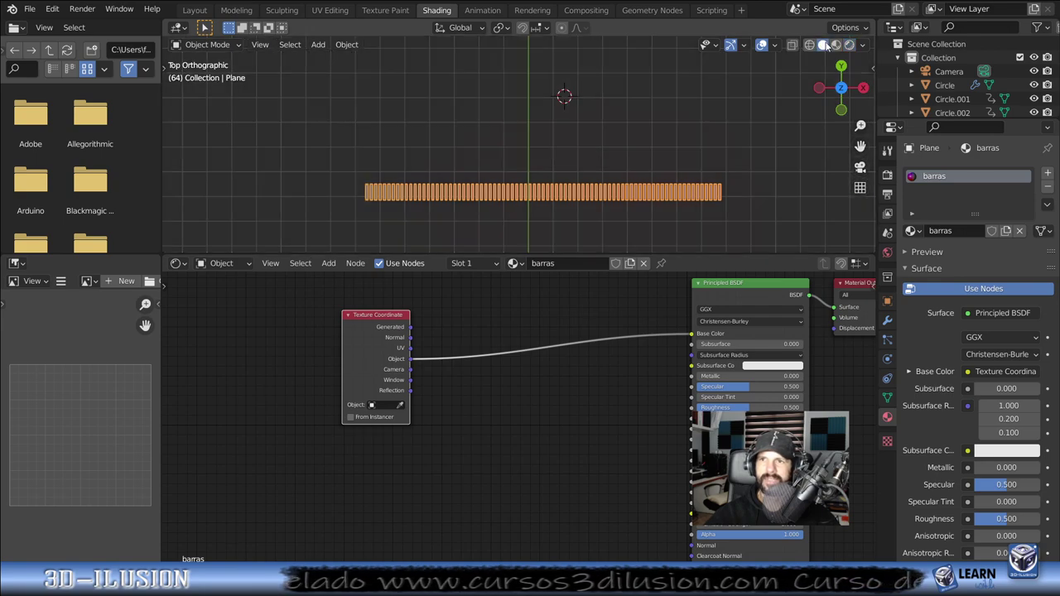
key(shift+a)
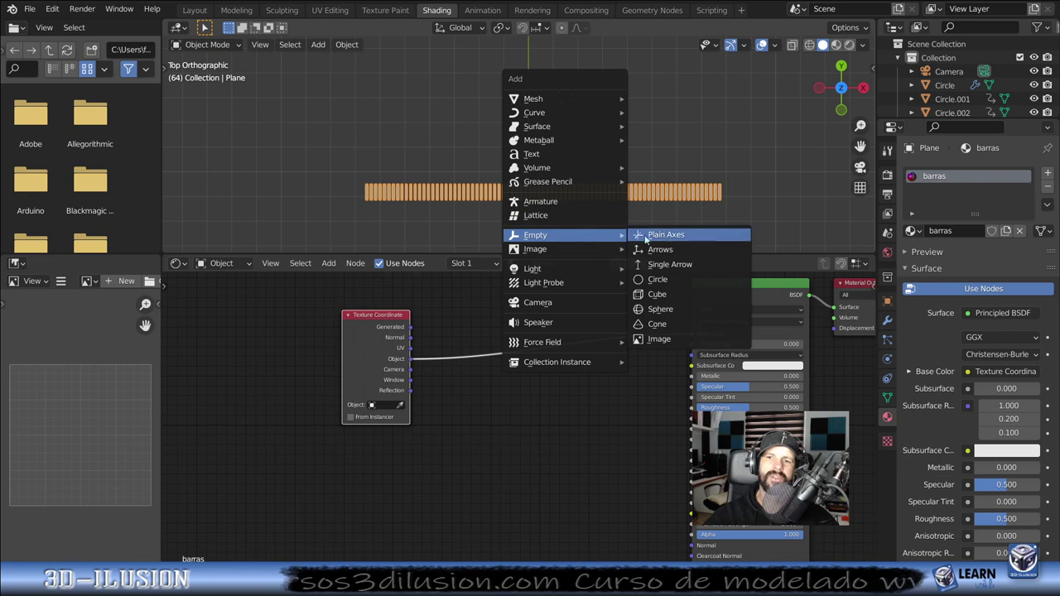
mouse_move(535, 235)
click(660, 237)
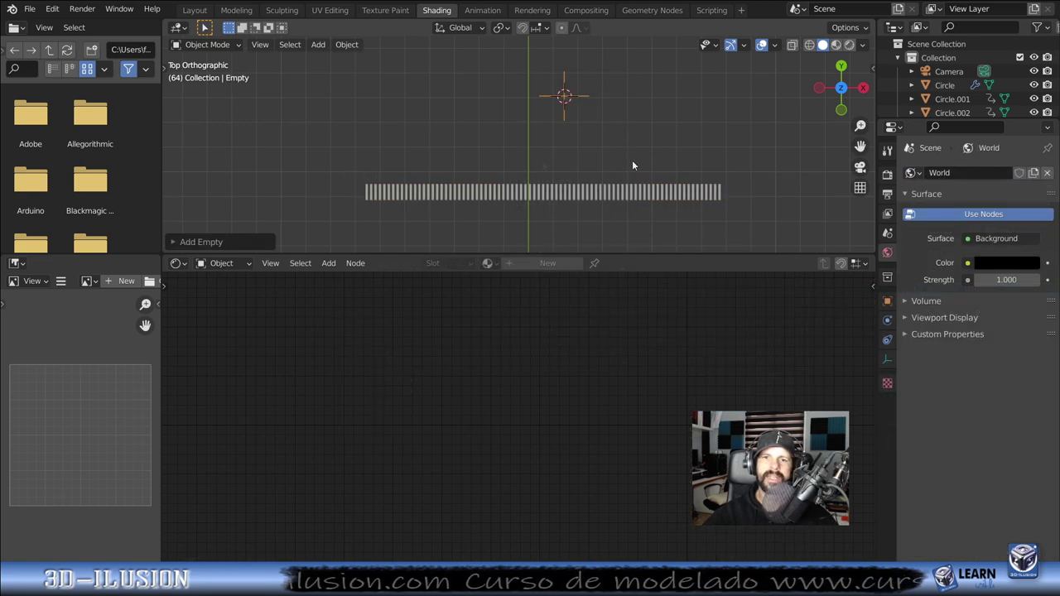
Step: Rename the new empty to 'tirador' in the Outliner
scroll(509, 236, up, 1)
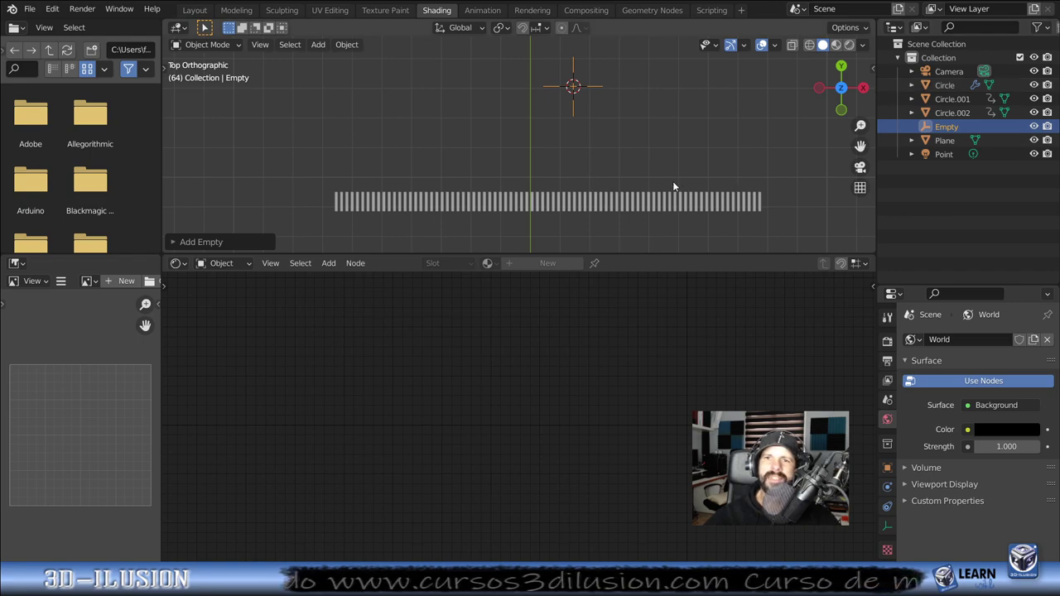
double_click(946, 125)
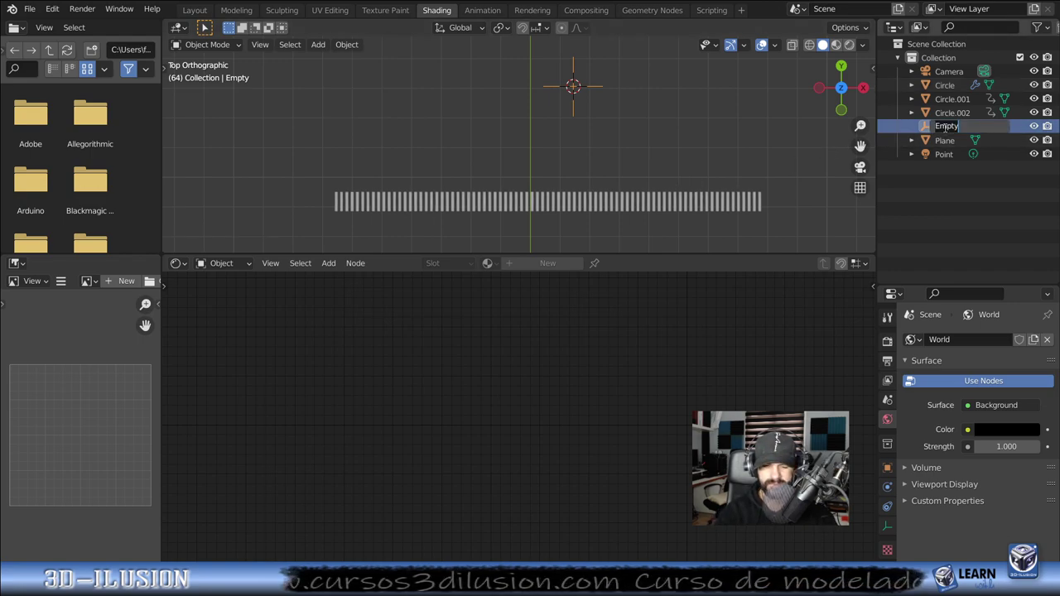
text(tirador)
key(Return)
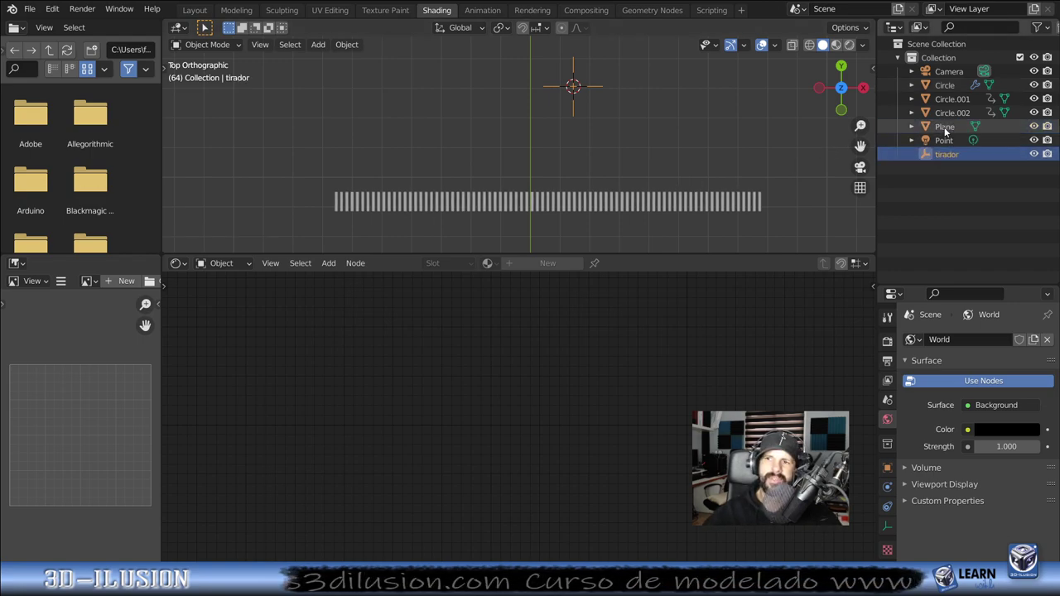
scroll(545, 237, down, 2)
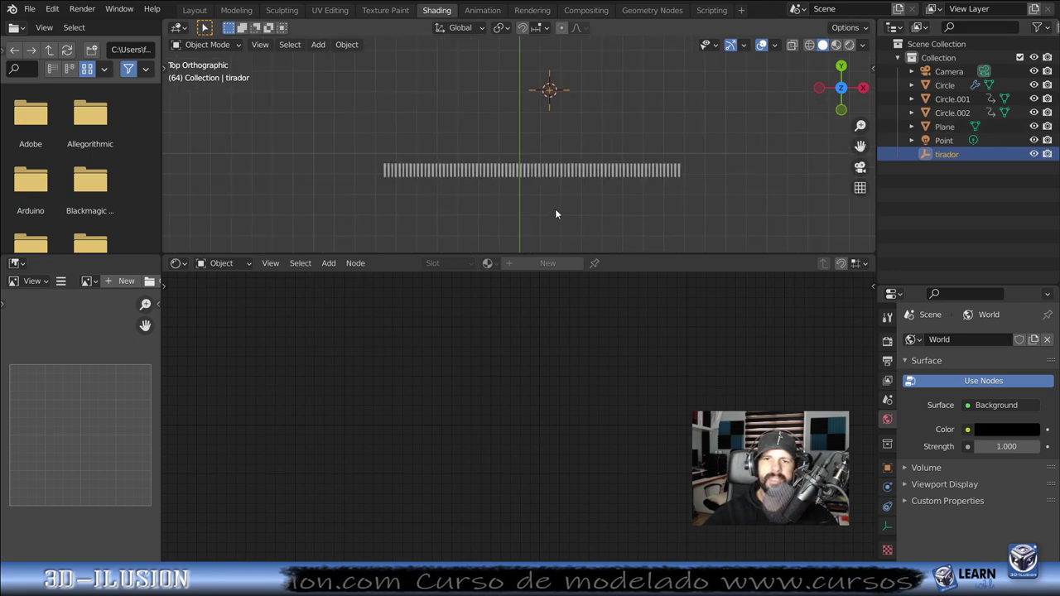
scroll(556, 214, up, 3)
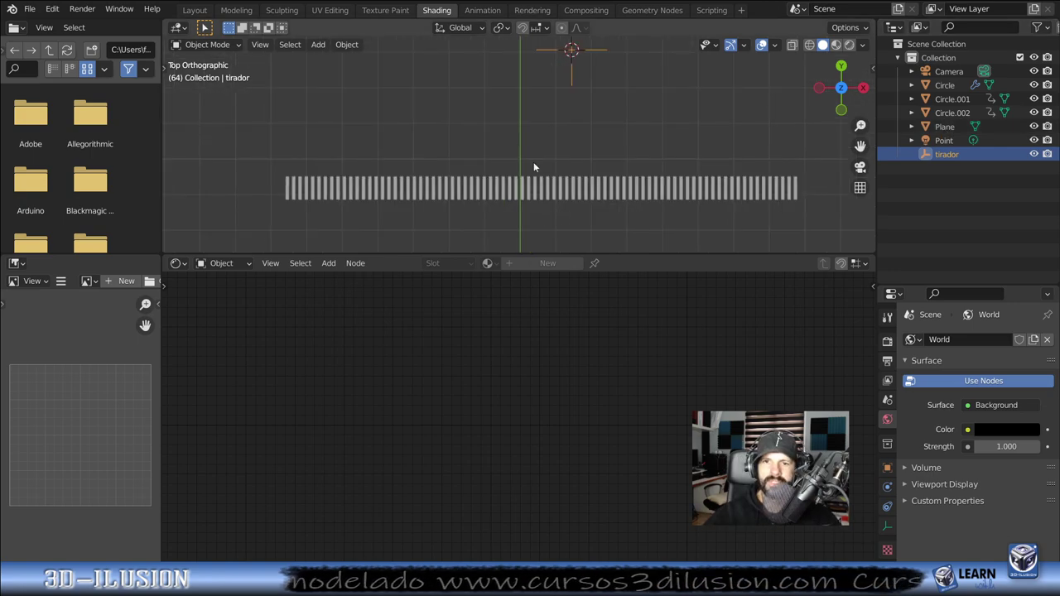
click(544, 191)
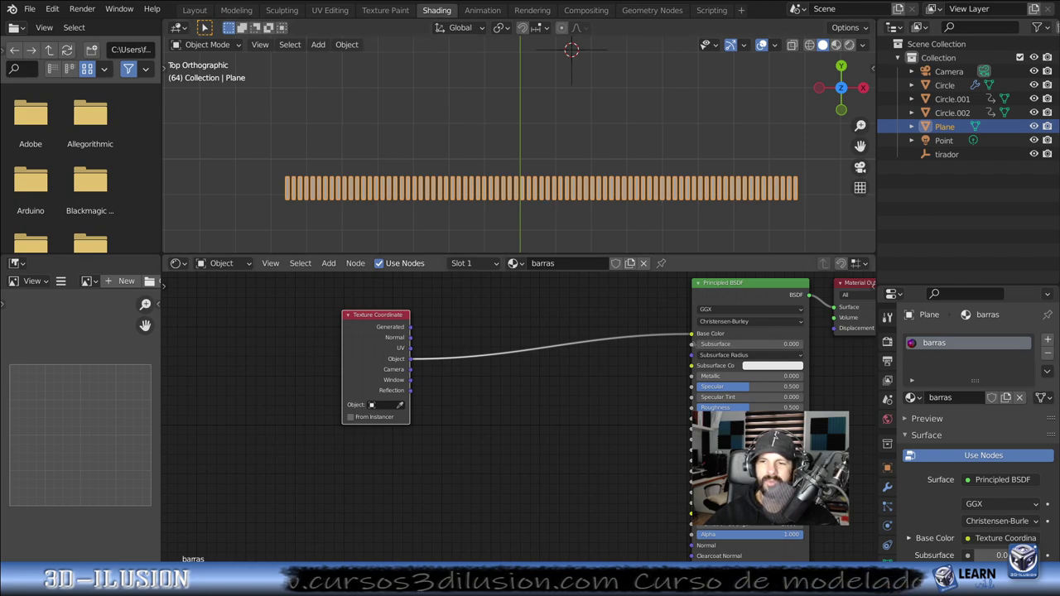
Step: Set tirador as the Texture Coordinate node's object
scroll(642, 448, up, 1)
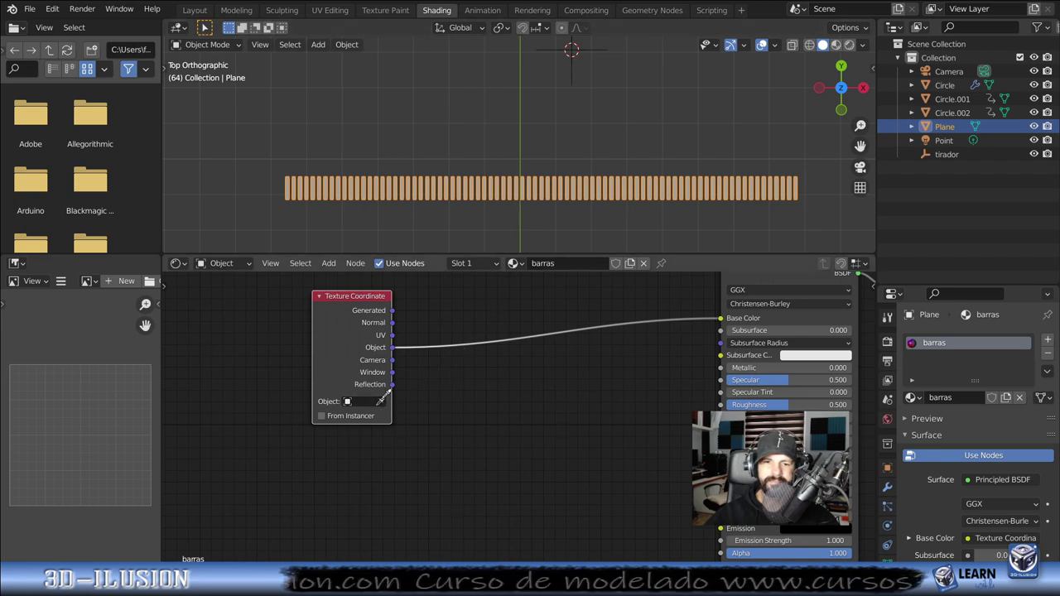
click(571, 50)
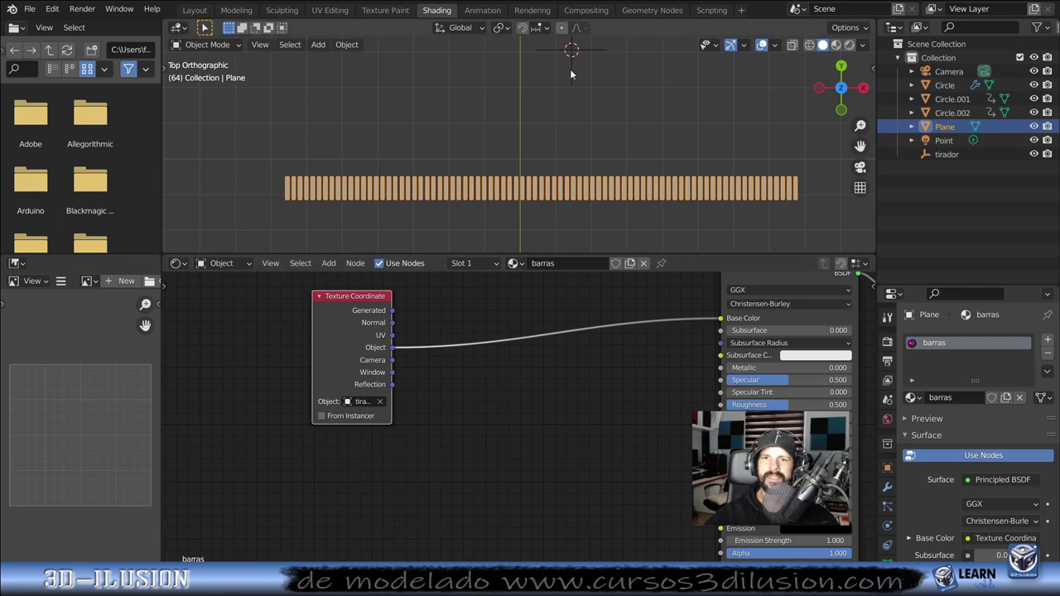
scroll(550, 279, down, 2)
scroll(550, 279, down, 2)
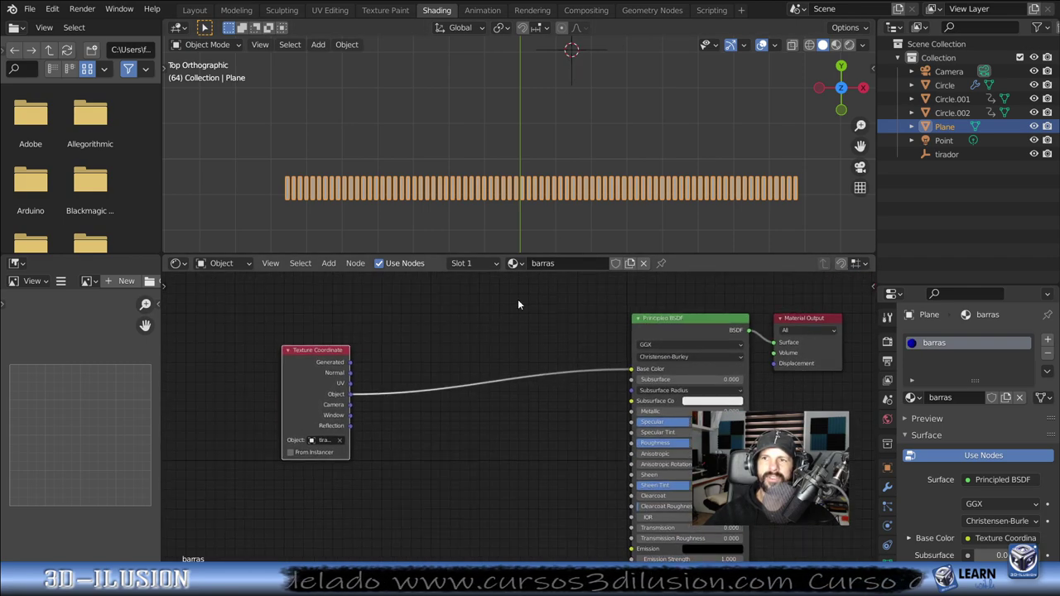
Step: In Material Preview, move tirador so the bar's left part turns blue
click(837, 45)
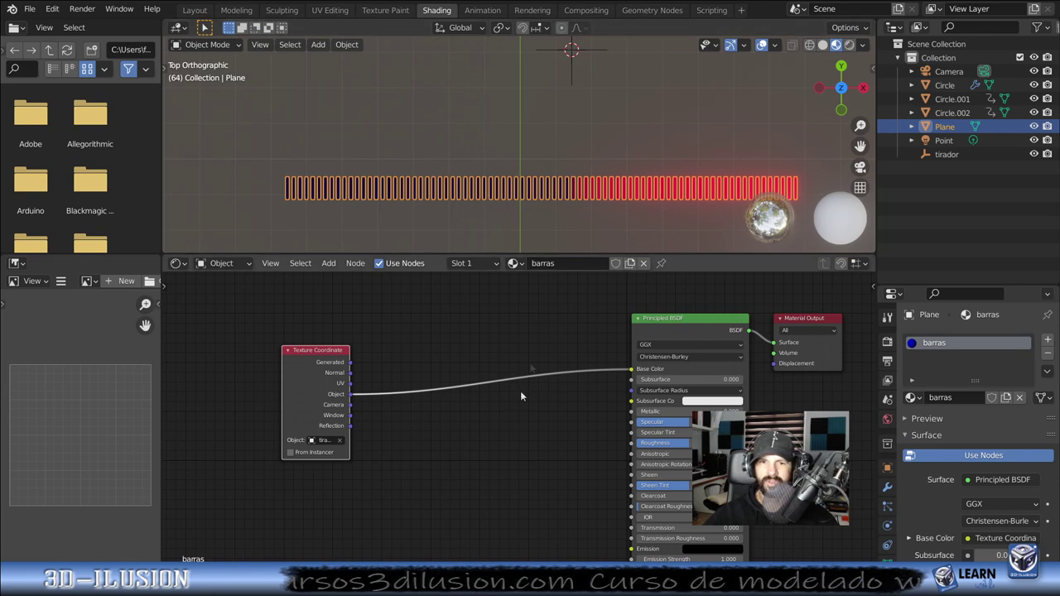
click(566, 92)
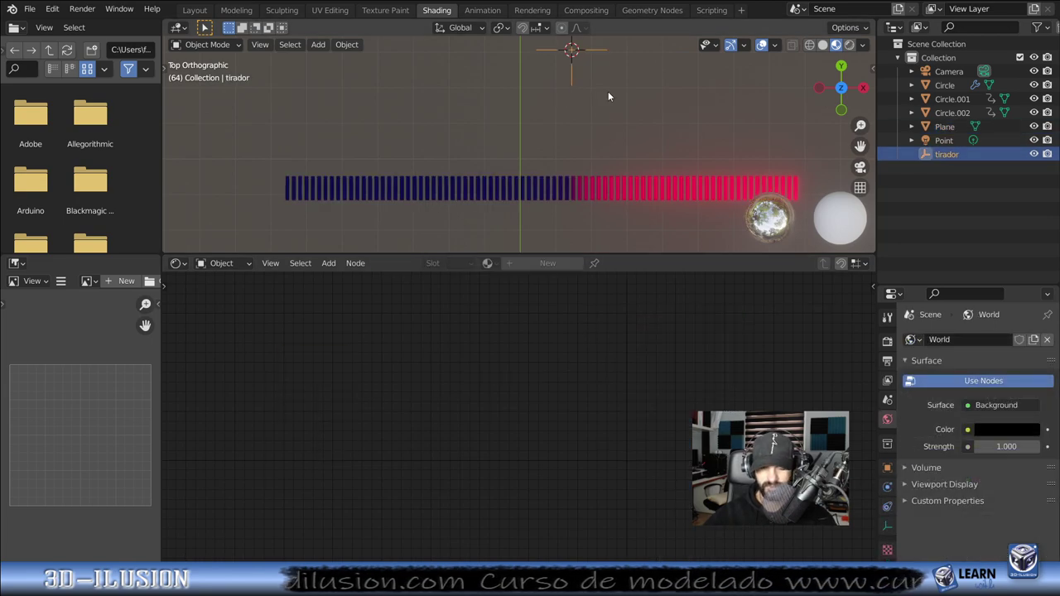
key(g)
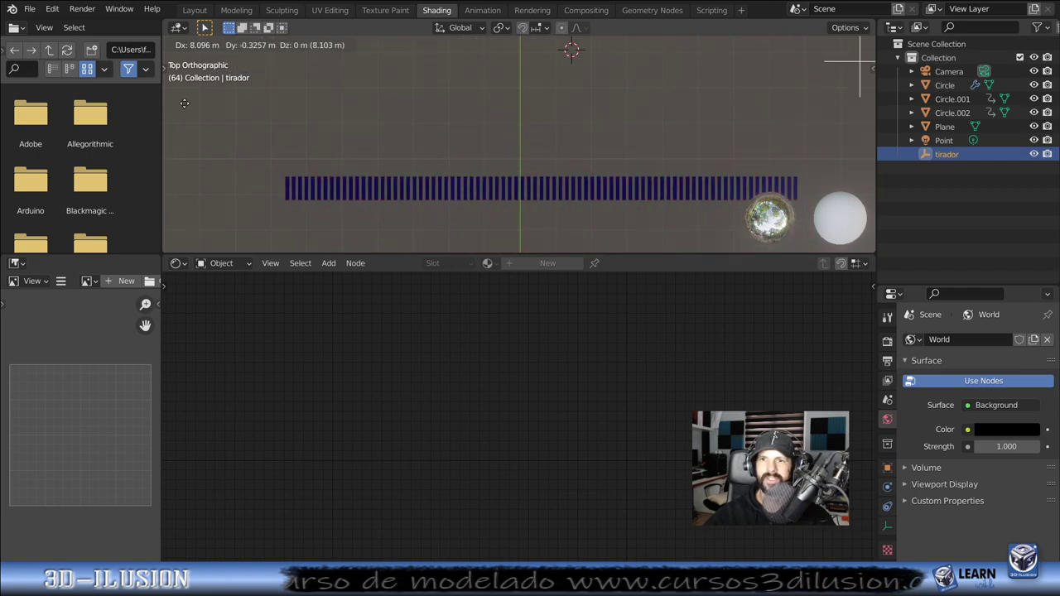
click(500, 97)
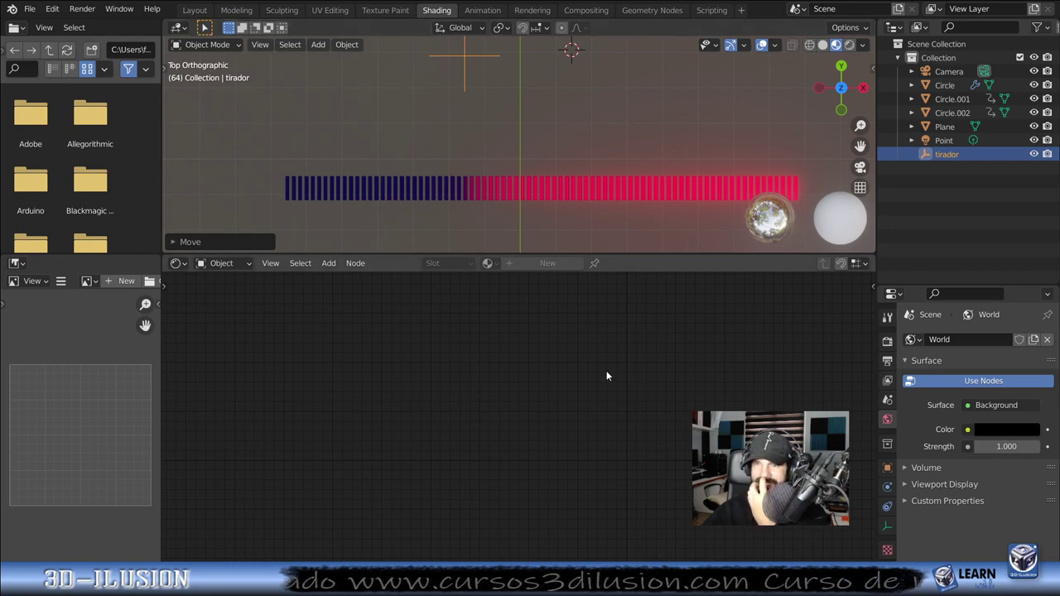
Step: Add a plane with a new material whose Base Color comes from Texture Coordinate Object
click(521, 201)
shift+right_click(522, 112)
key(shift+a)
click(580, 48)
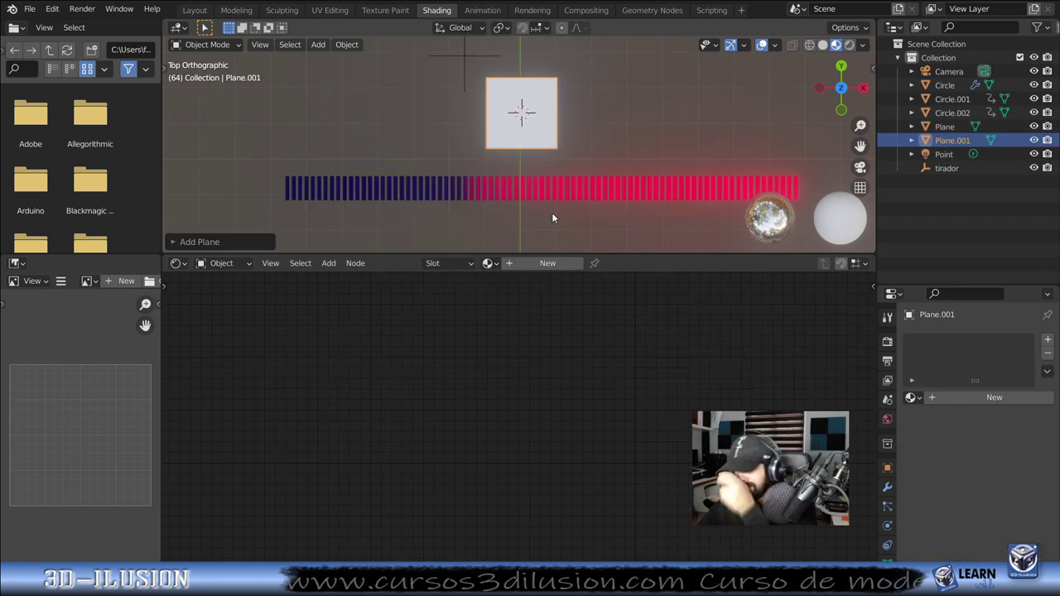
click(551, 262)
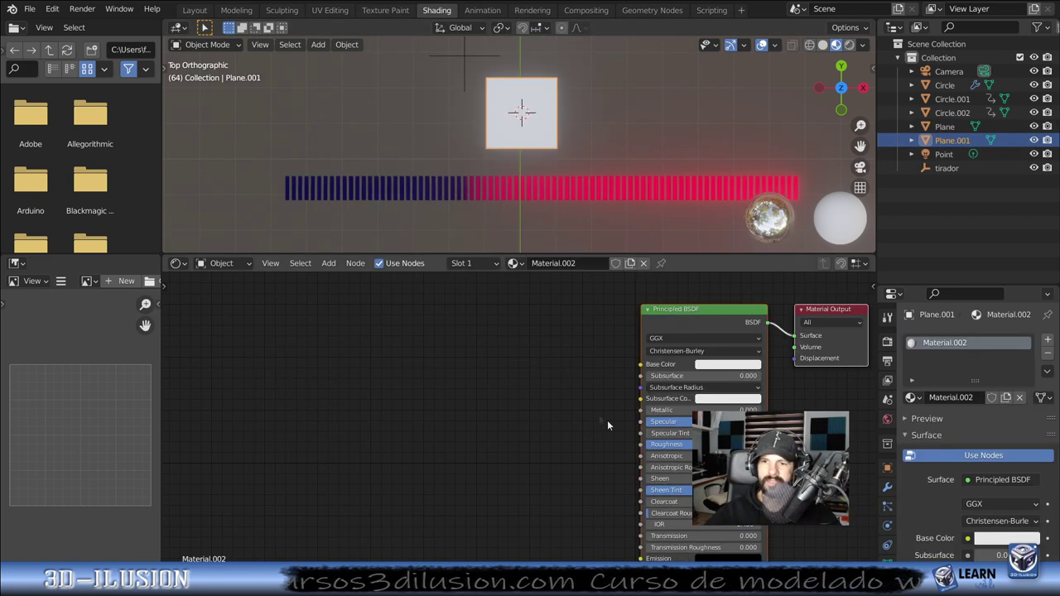
key(shift+a)
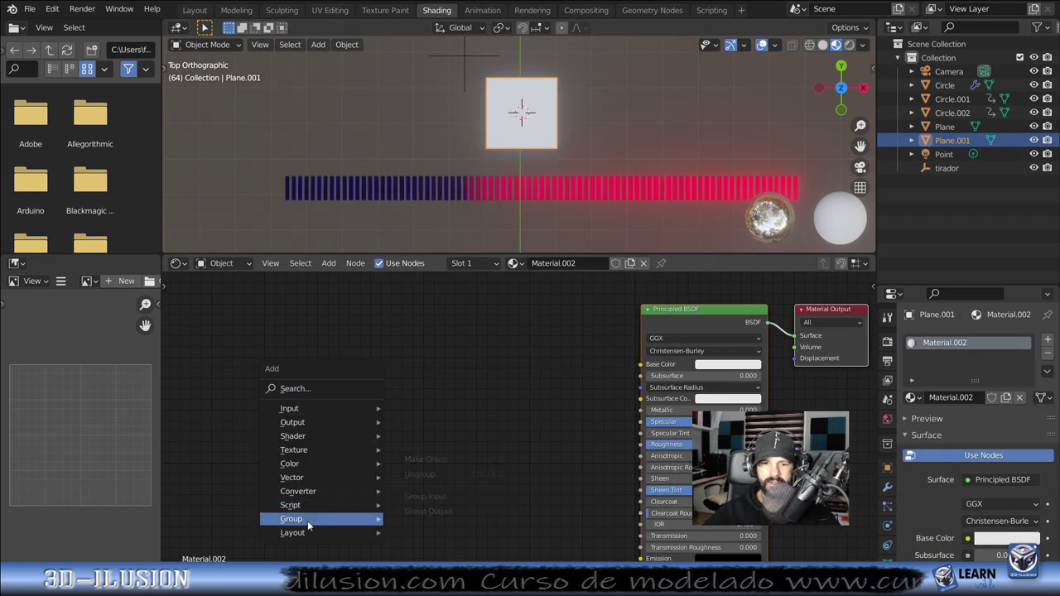
mouse_move(322, 409)
click(443, 334)
click(488, 373)
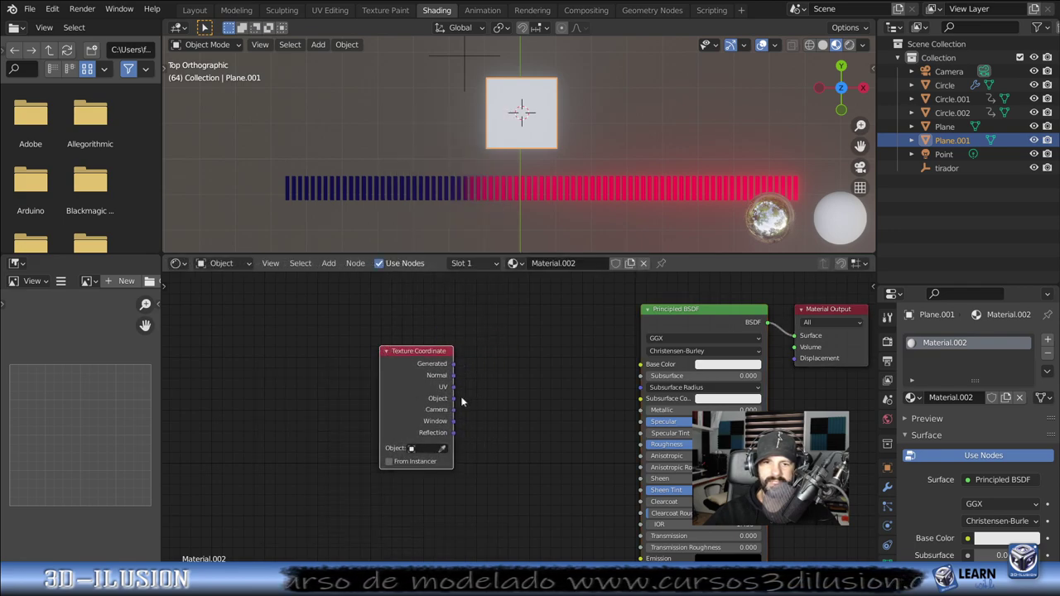
drag(454, 398, 640, 365)
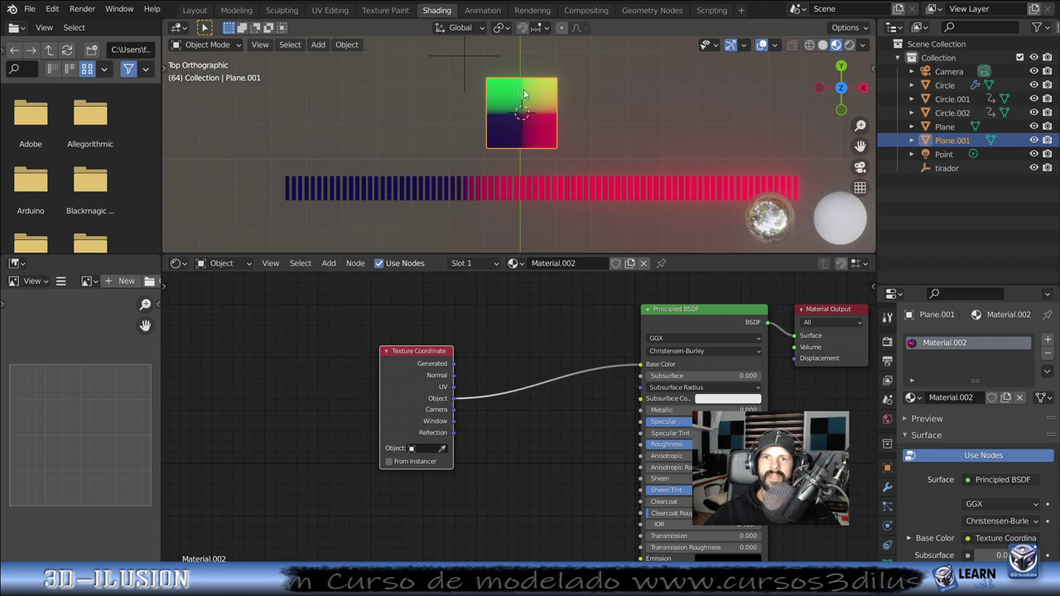
Step: Move tirador so about the left third of the bars is blue
click(469, 58)
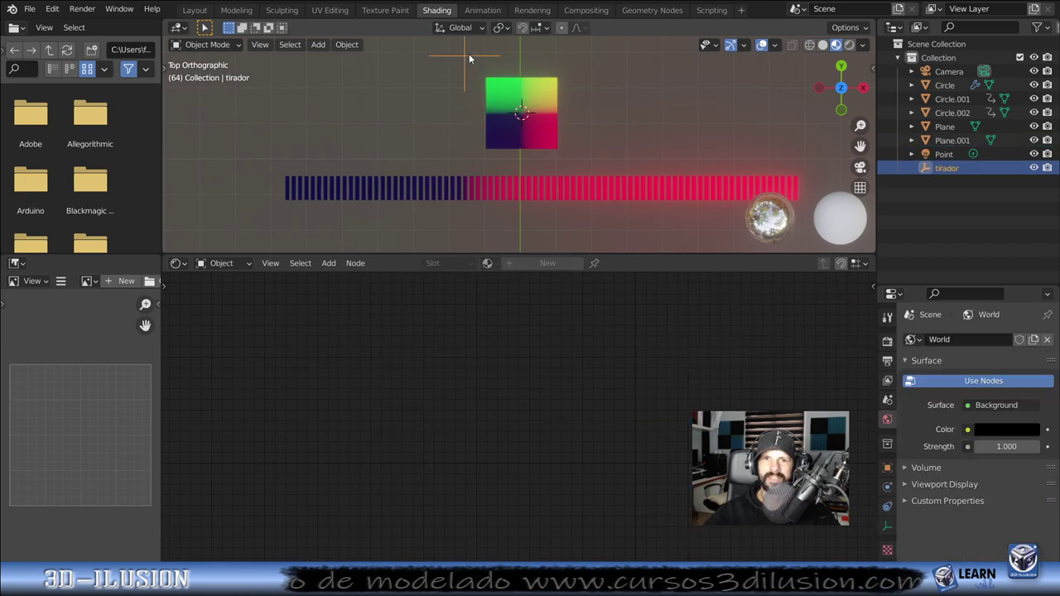
key(g)
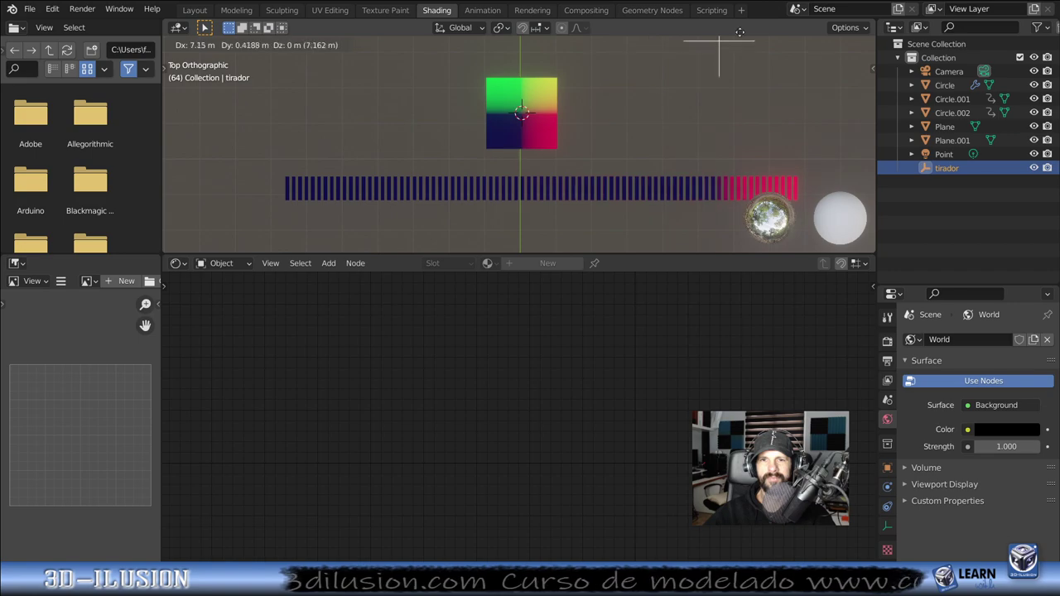
click(434, 75)
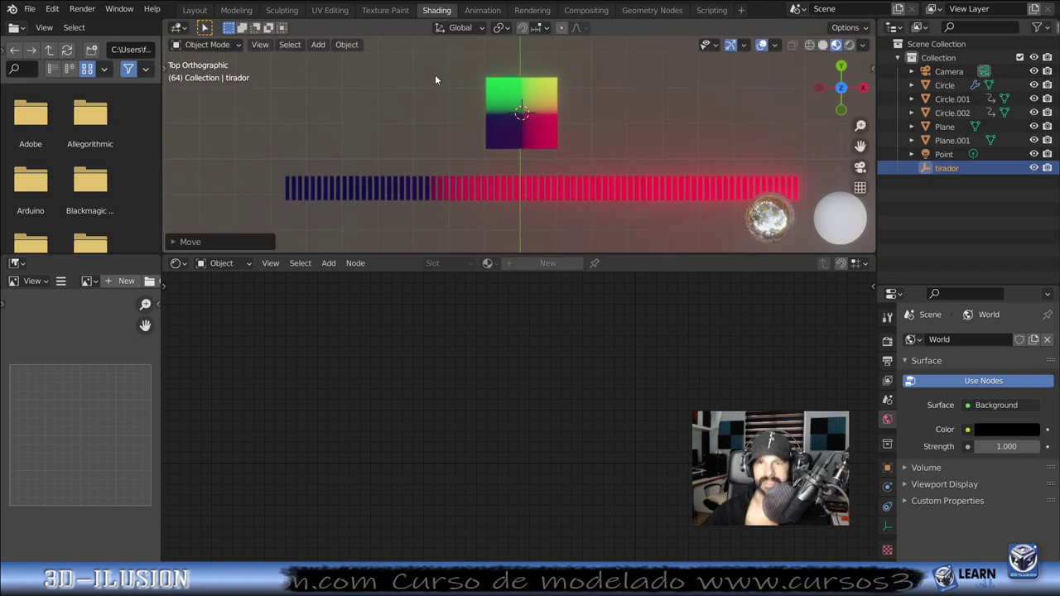
Step: Replace the barras Principled BSDF with an Emission shader on the Surface output
click(547, 177)
scroll(550, 436, down, 1)
middle_drag(660, 341, 547, 341)
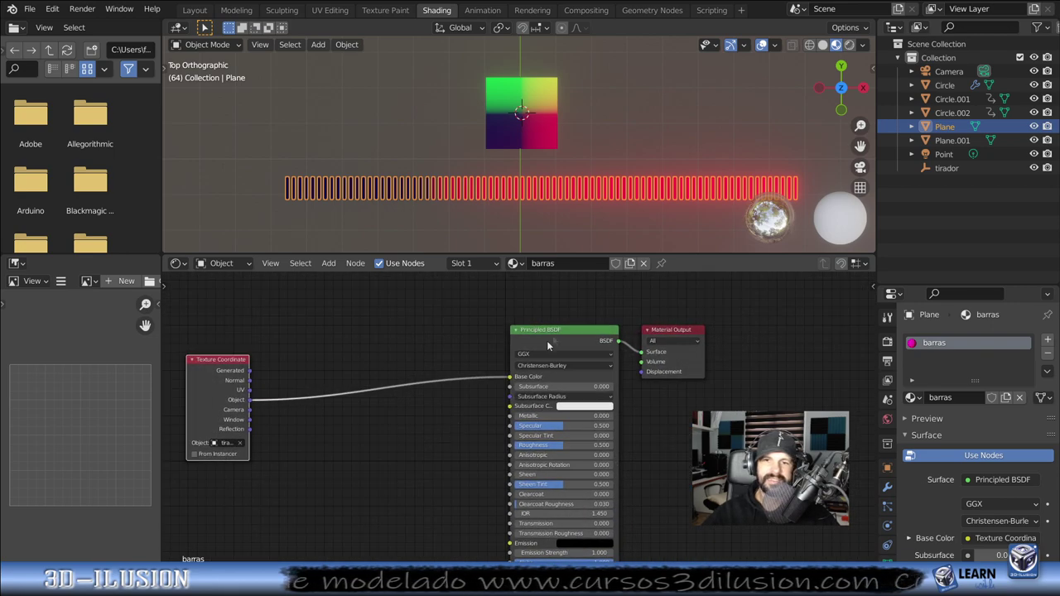
key(x)
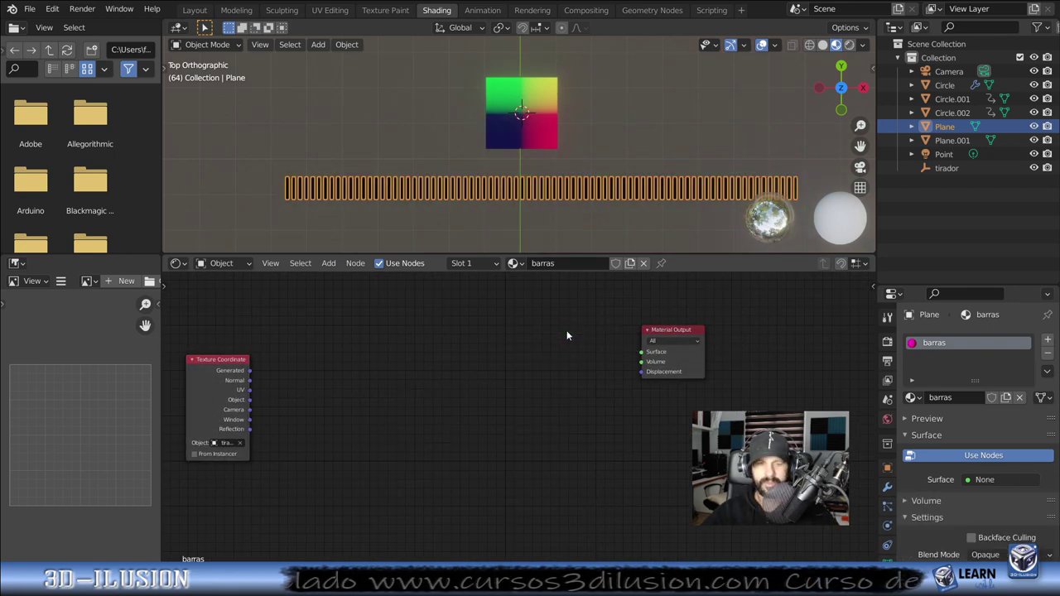
key(shift+a)
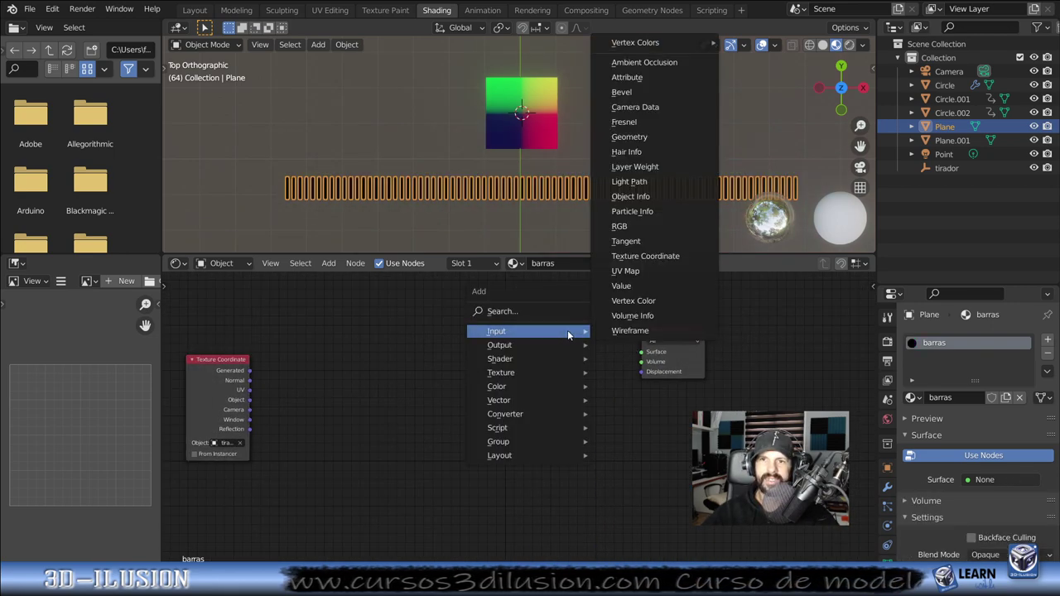
mouse_move(501, 359)
click(627, 164)
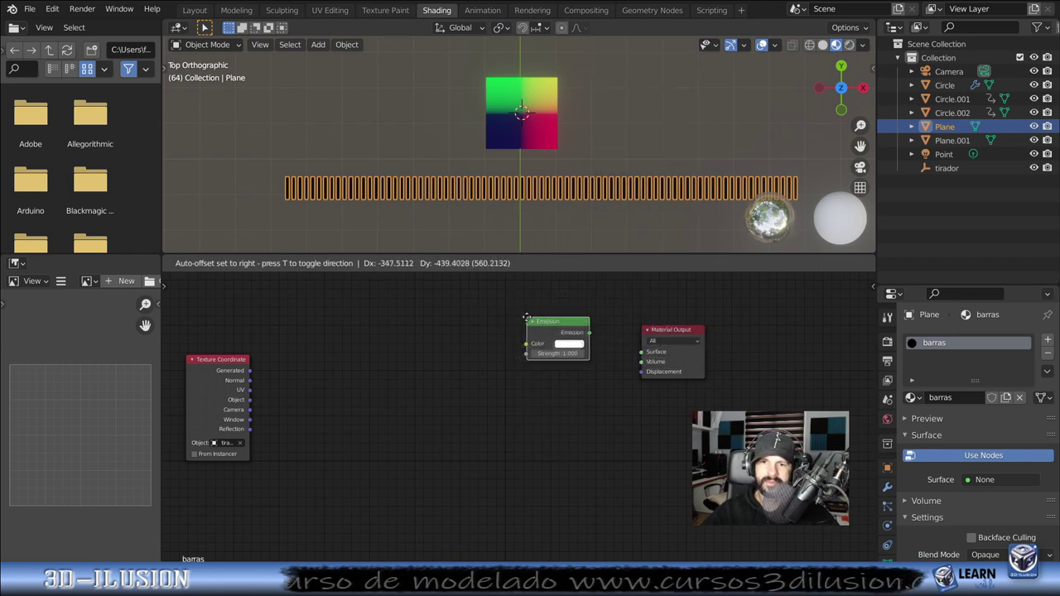
click(624, 339)
drag(625, 354, 641, 352)
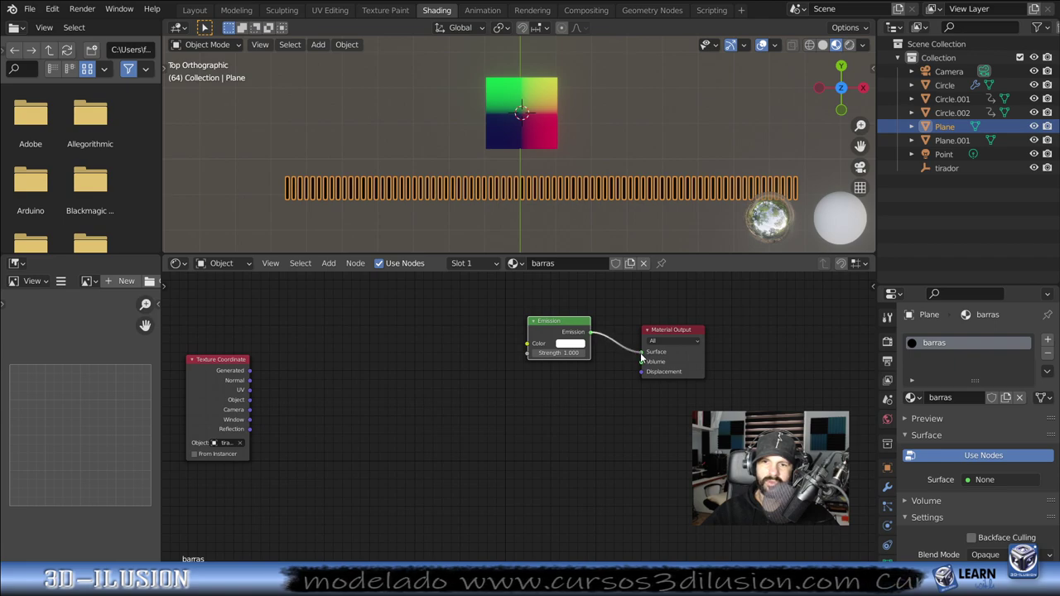
Step: Link the Texture Coordinate Object output into the Emission Color
click(246, 399)
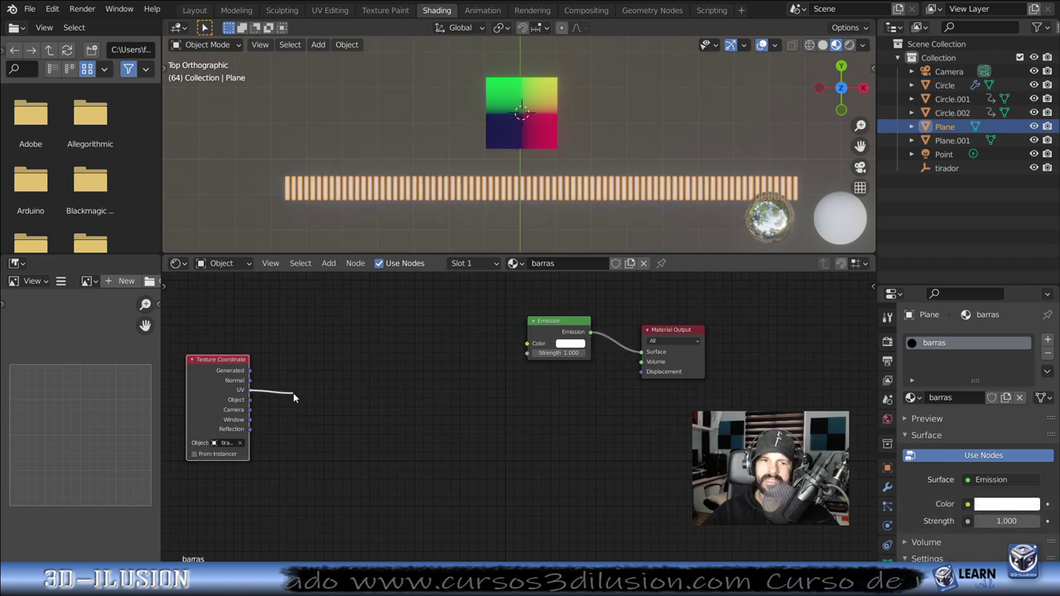
mouse_move(294, 397)
mouse_down()
mouse_move(526, 351)
mouse_move(264, 406)
mouse_up()
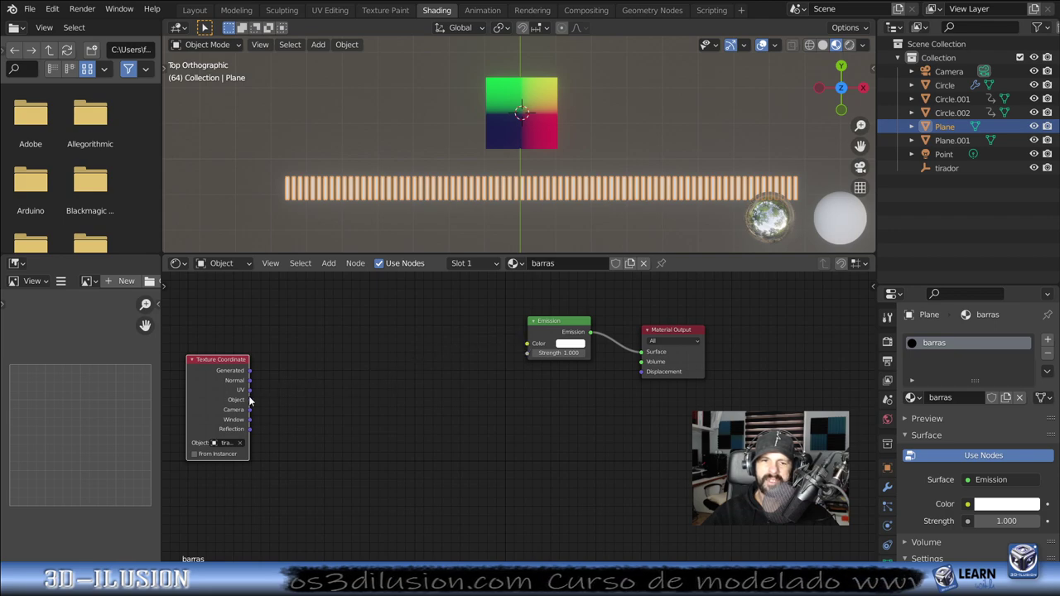
drag(294, 406, 527, 342)
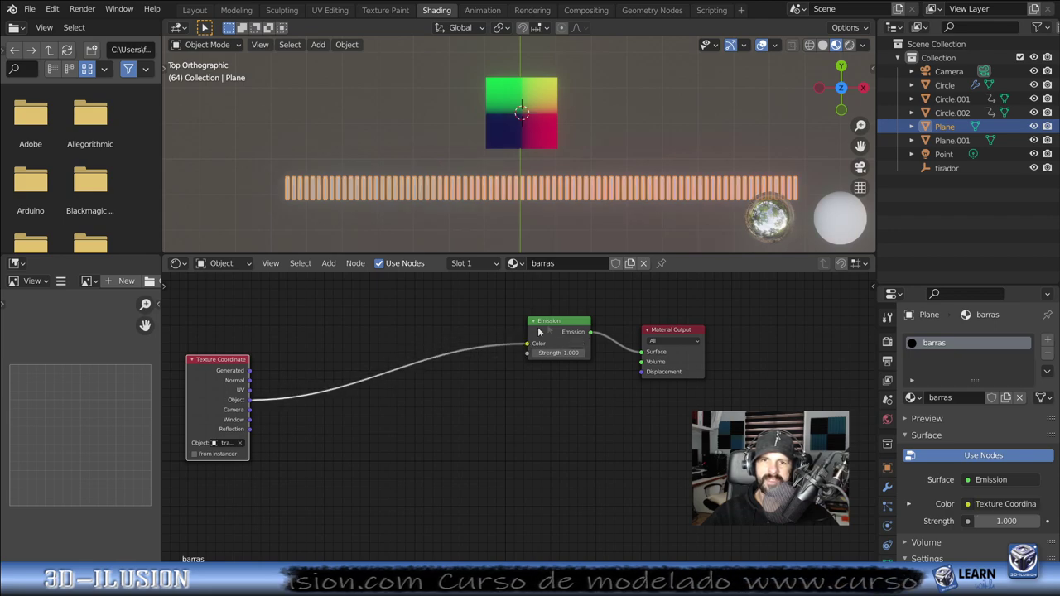
scroll(540, 134, down, 3)
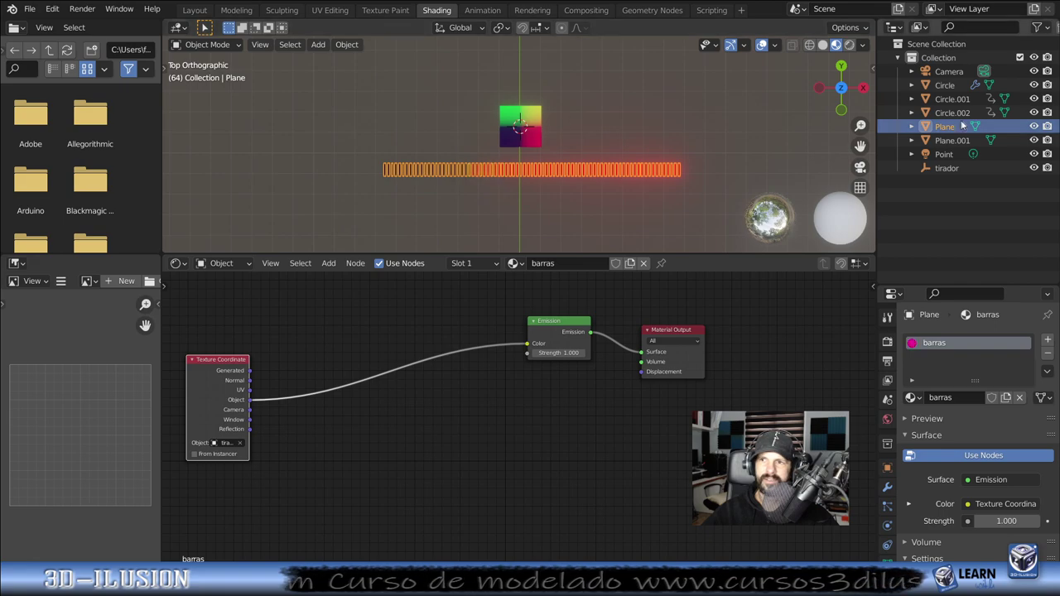
Step: Move tirador so about three-quarters of the bar row shows blue
click(946, 167)
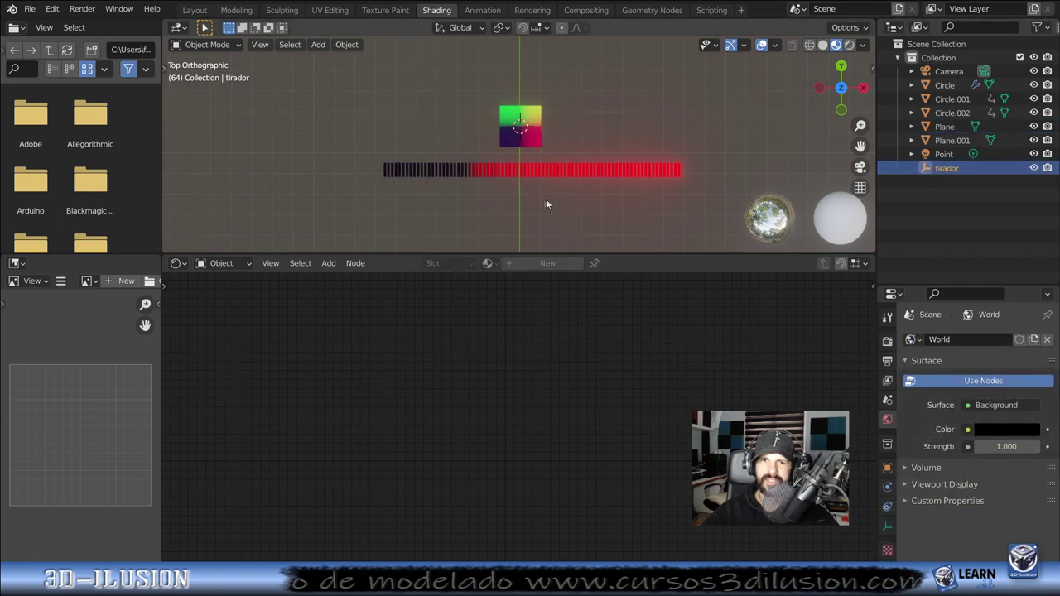
key(g)
click(635, 109)
key(g)
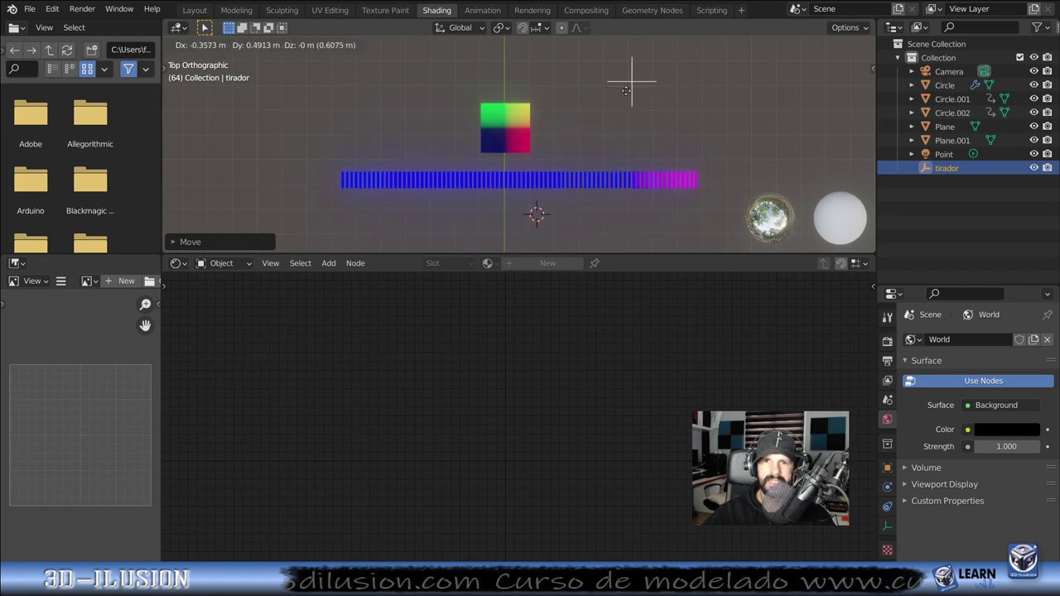
click(590, 82)
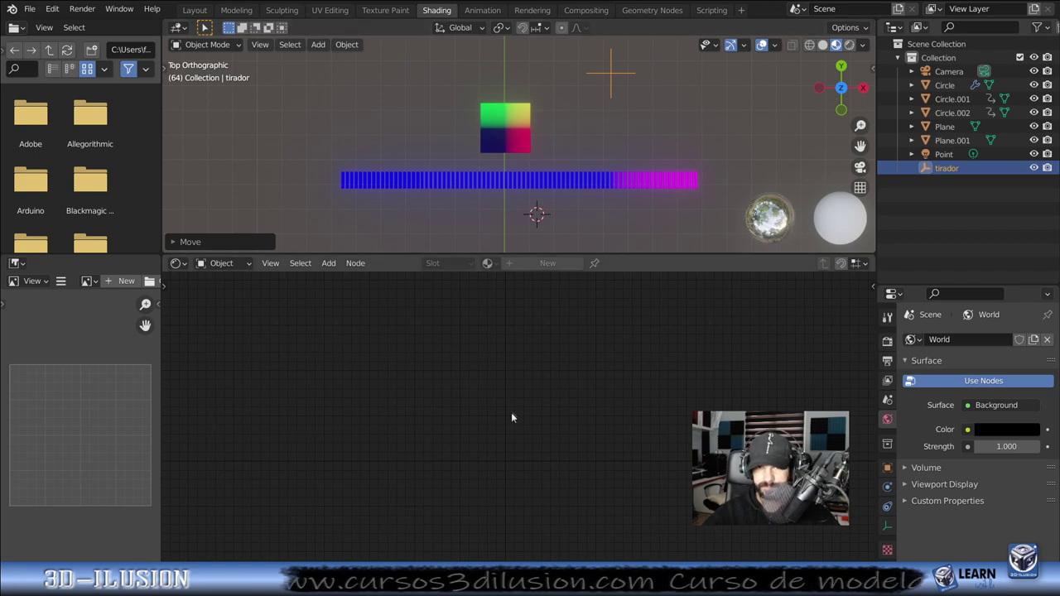
click(511, 179)
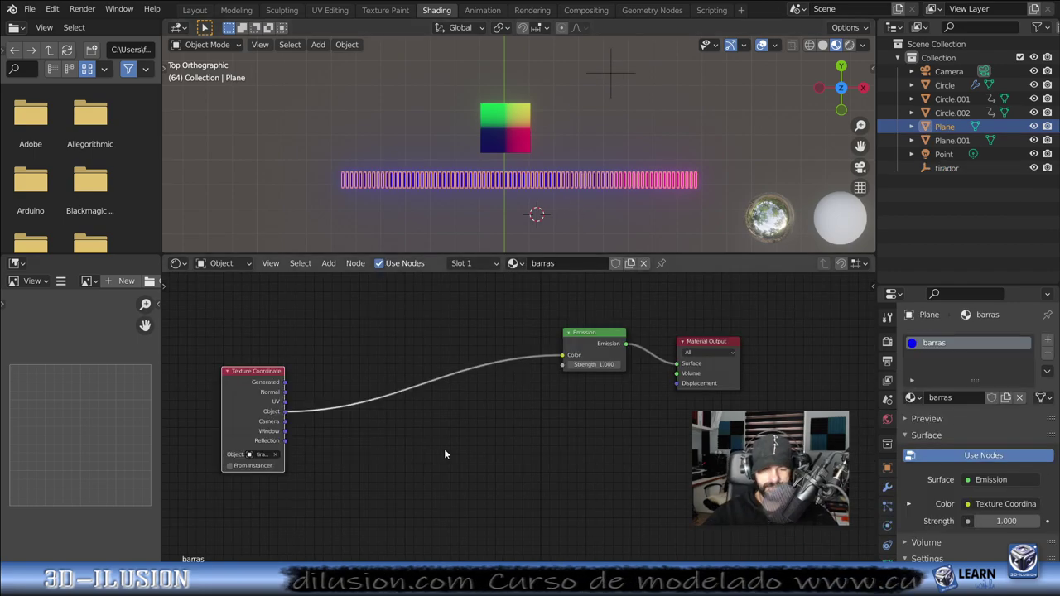
Step: Insert a ColorRamp before the Emission, with a bright green left stop and red right stop
key(shift+a)
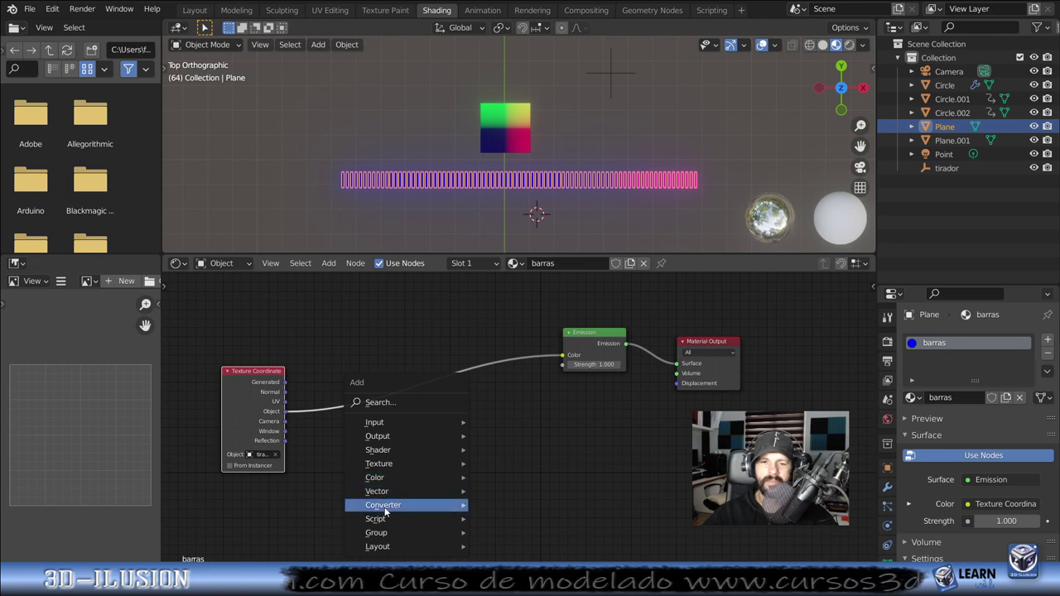
click(513, 326)
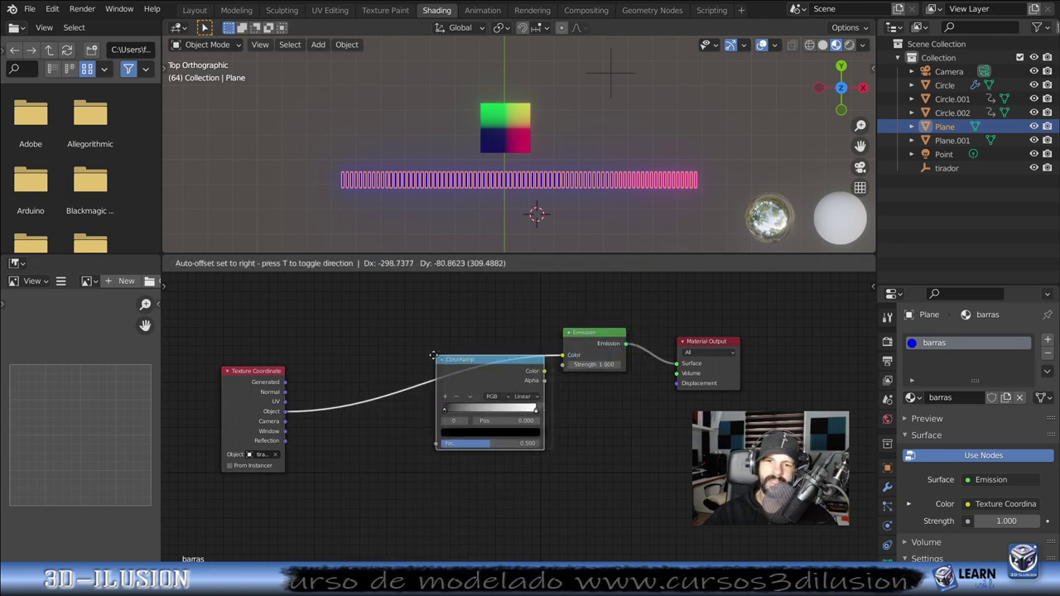
click(417, 353)
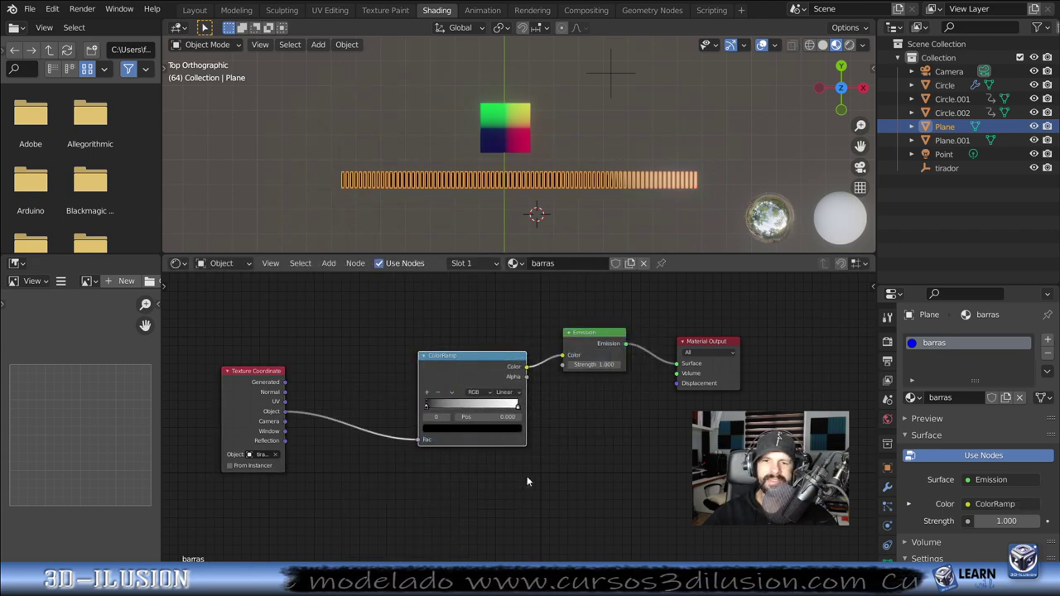
scroll(528, 482, up, 2)
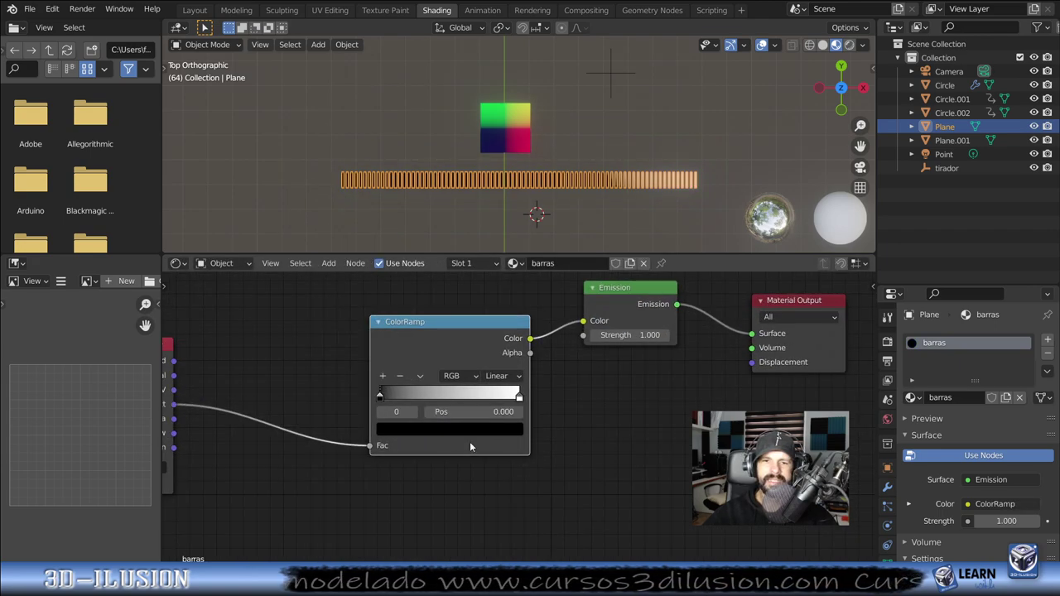
click(393, 431)
drag(426, 396, 472, 395)
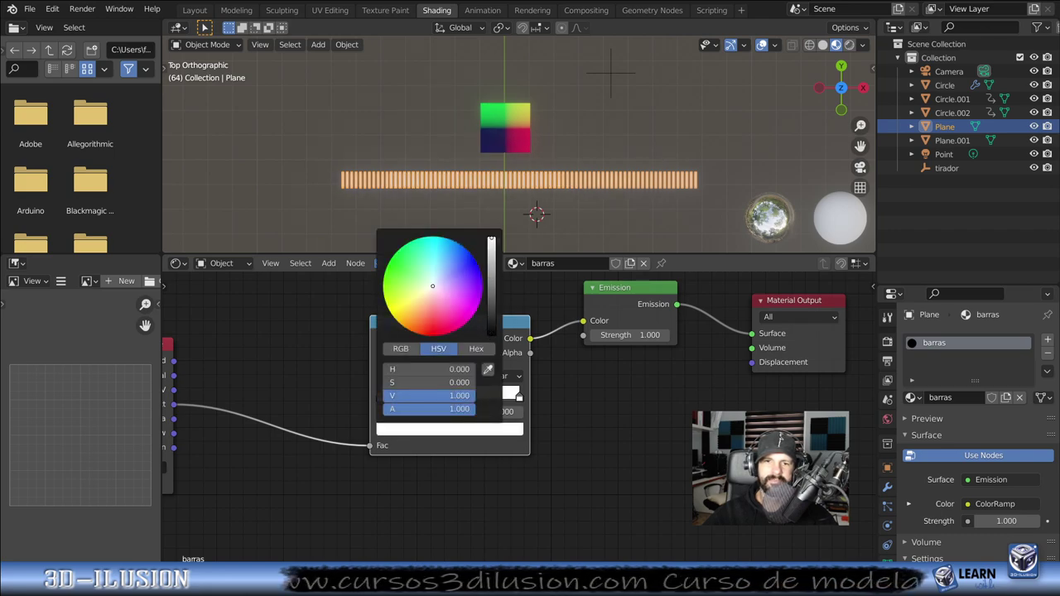
click(399, 252)
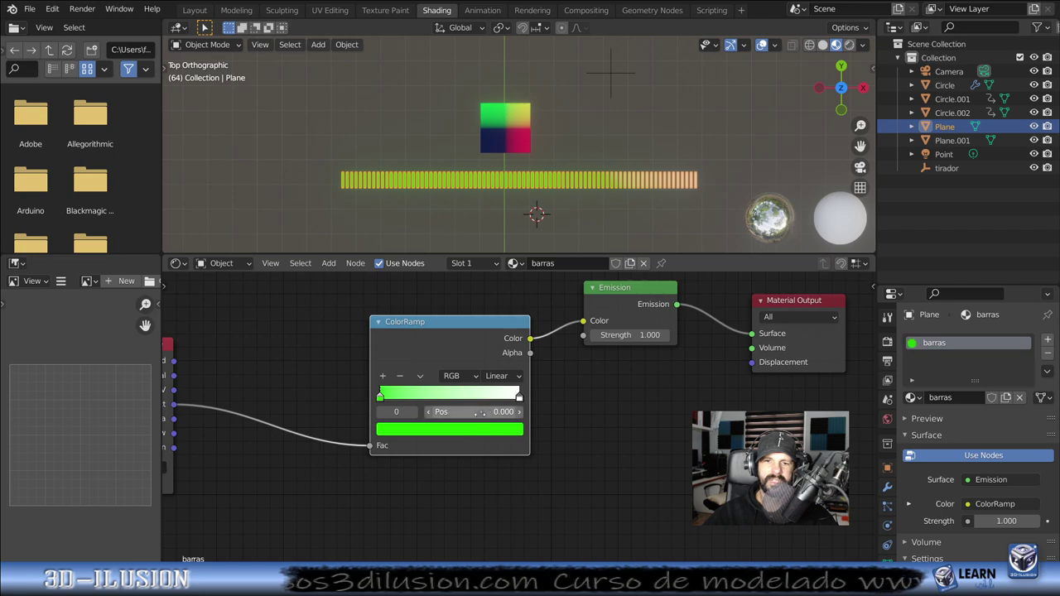
click(520, 396)
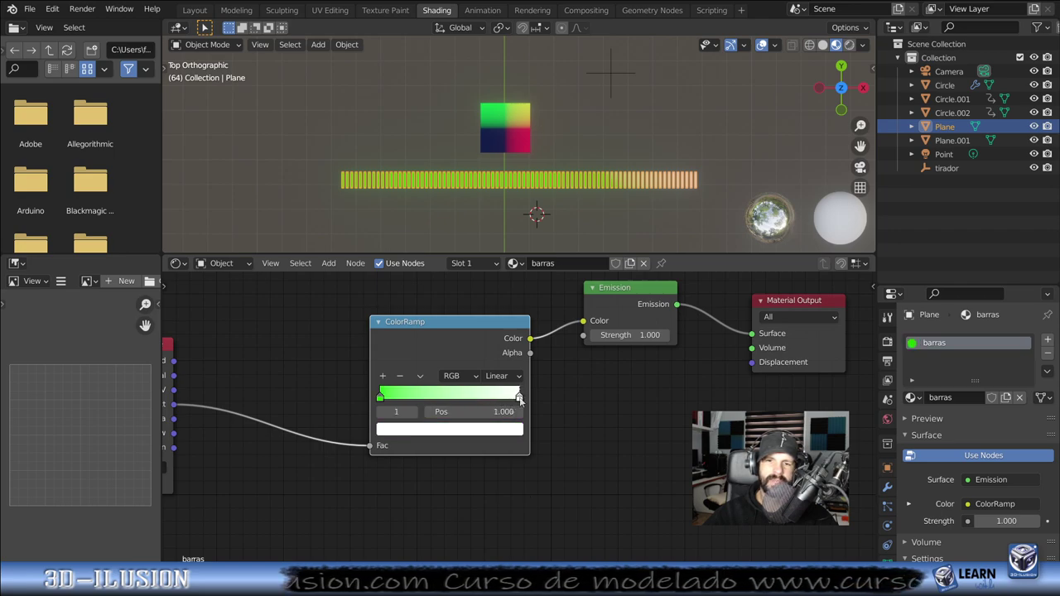
click(450, 429)
click(482, 286)
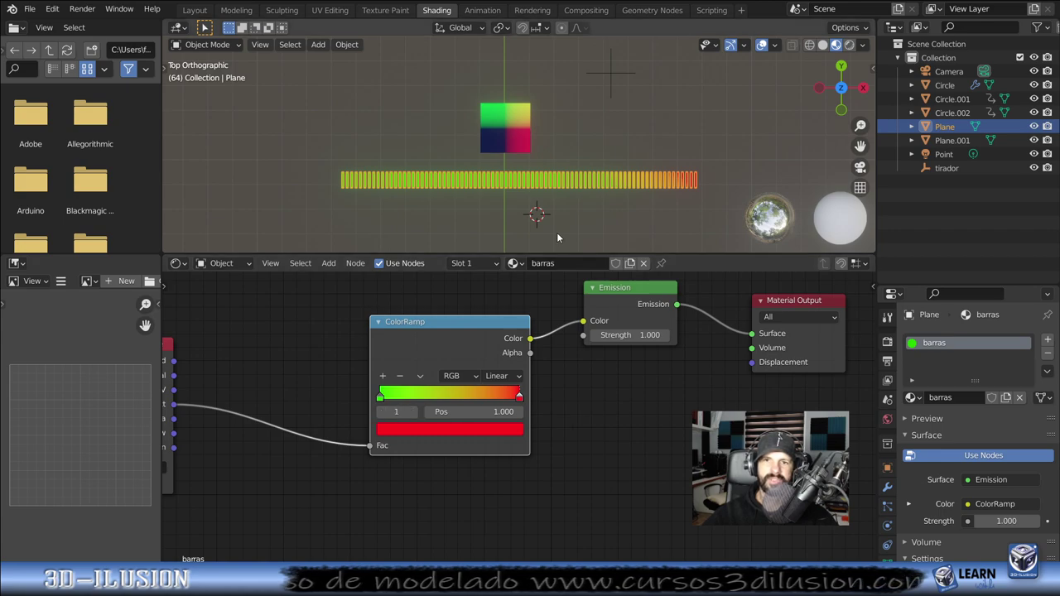
scroll(556, 238, down, 1)
Step: Move tirador to test the meter, then return to the Layout workspace
click(606, 91)
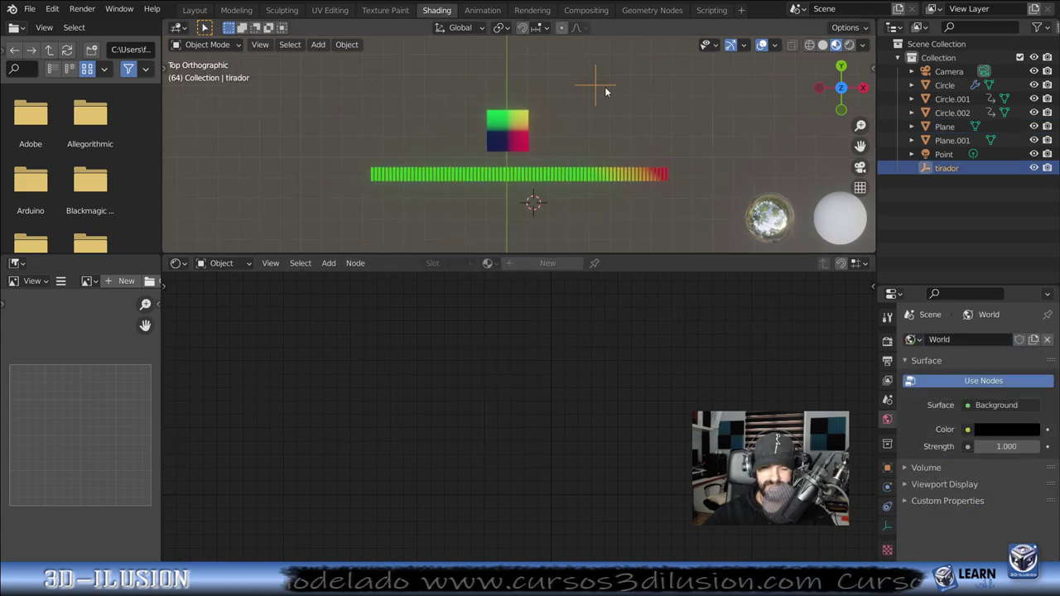
key(g)
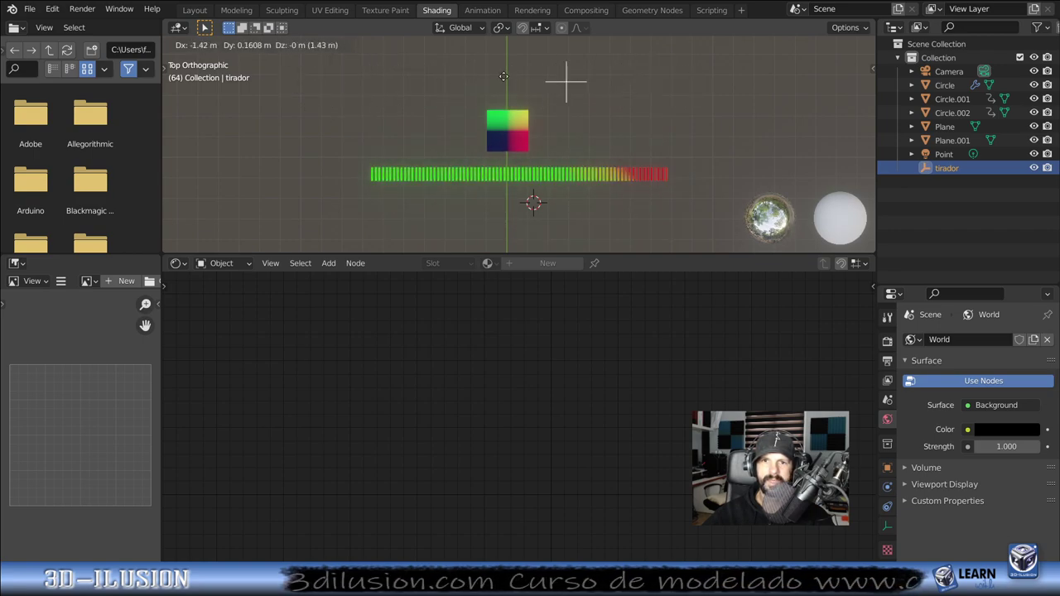
click(761, 214)
scroll(744, 169, down, 2)
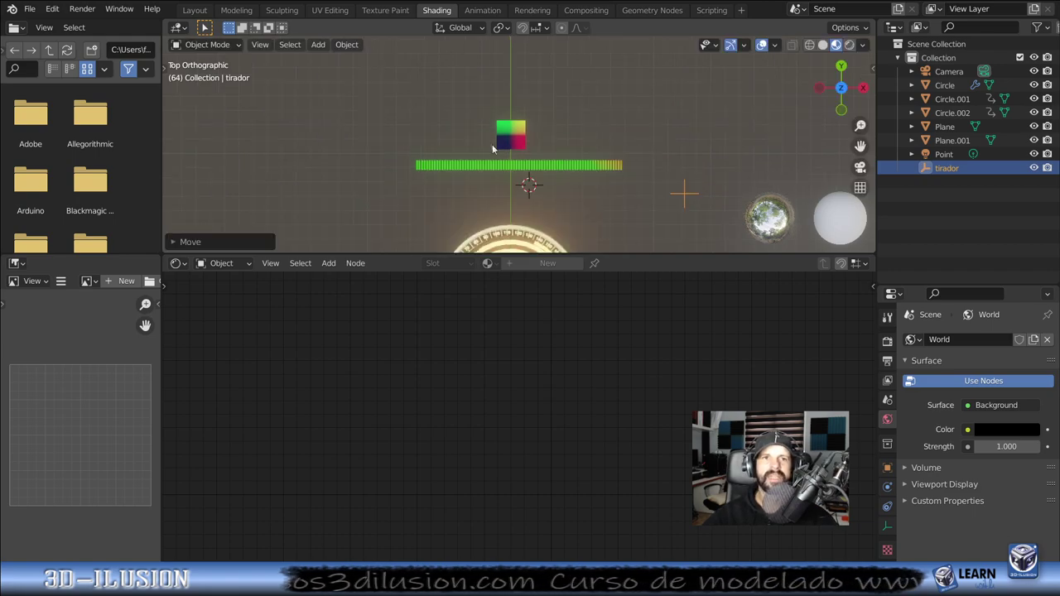
click(199, 11)
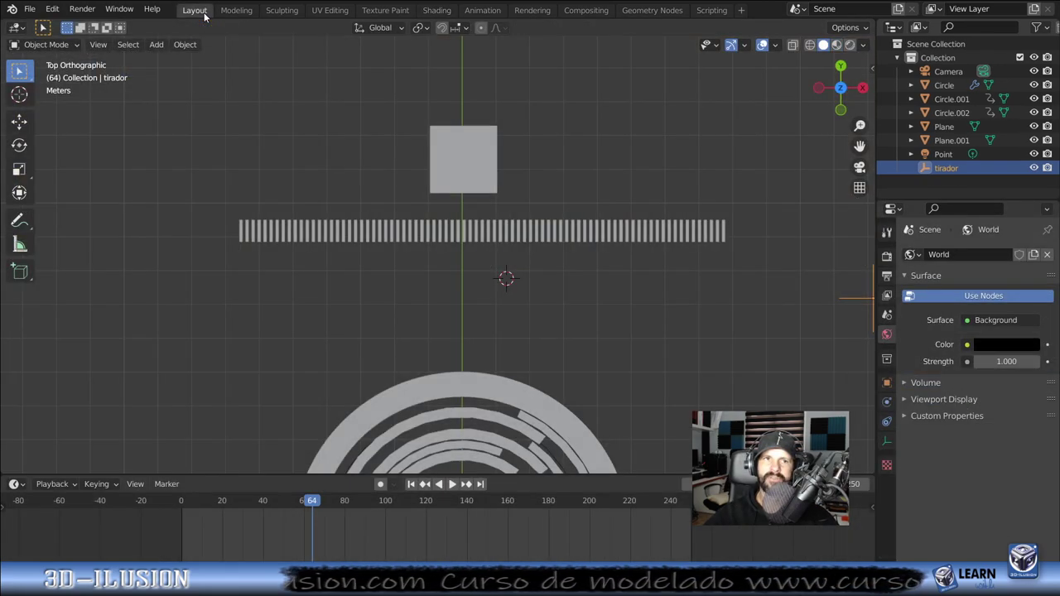
Step: In Rendered shading, raise the meter bar's emission strength to 26.7 in the Shading workspace
scroll(504, 350, down, 2)
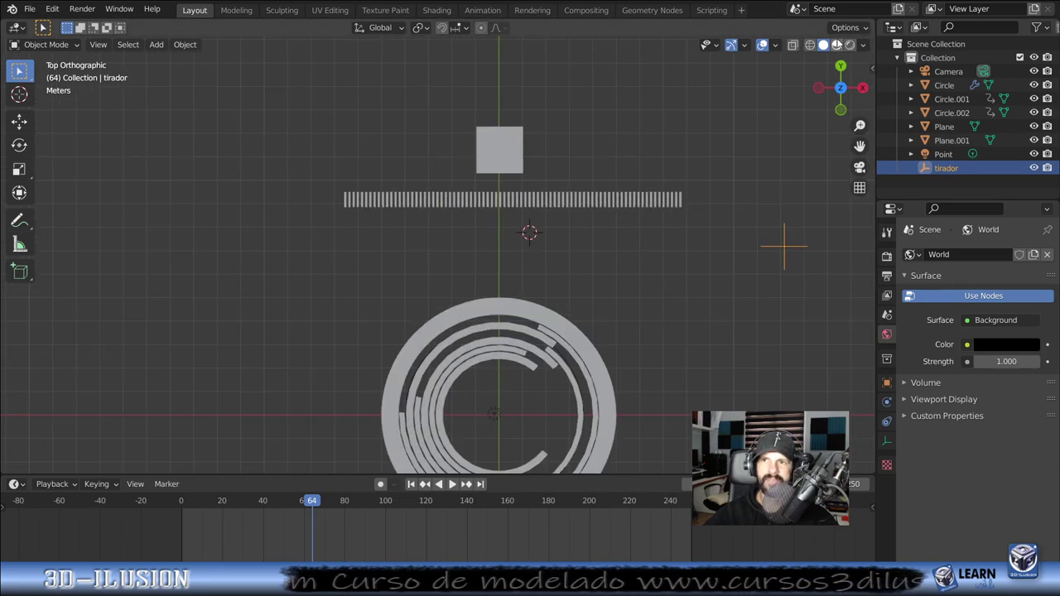
click(850, 44)
mouse_move(724, 335)
shift+middle_down()
mouse_move(718, 271)
mouse_move(706, 273)
shift+middle_up()
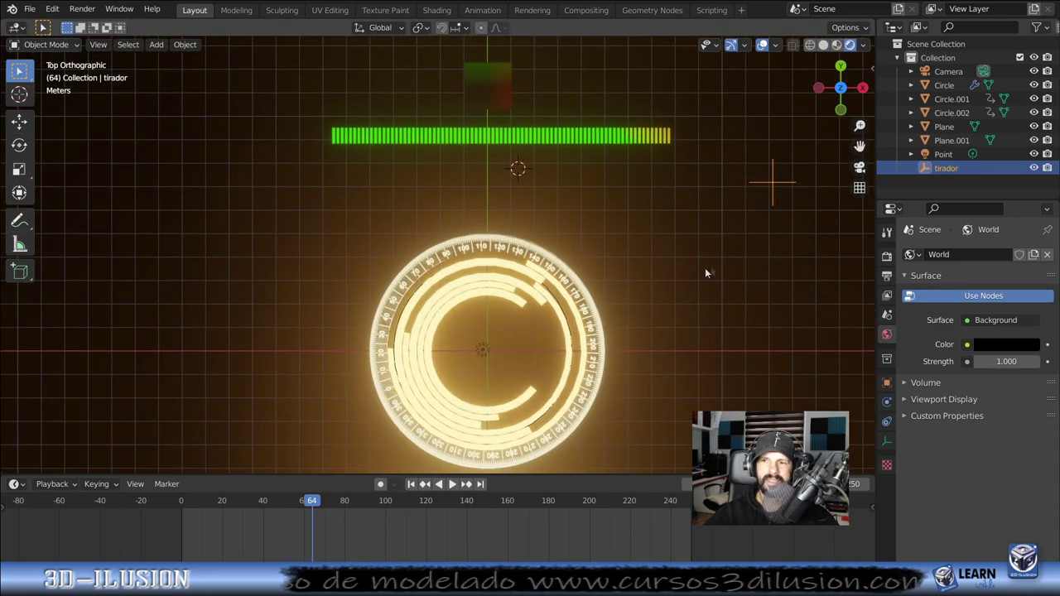
click(598, 142)
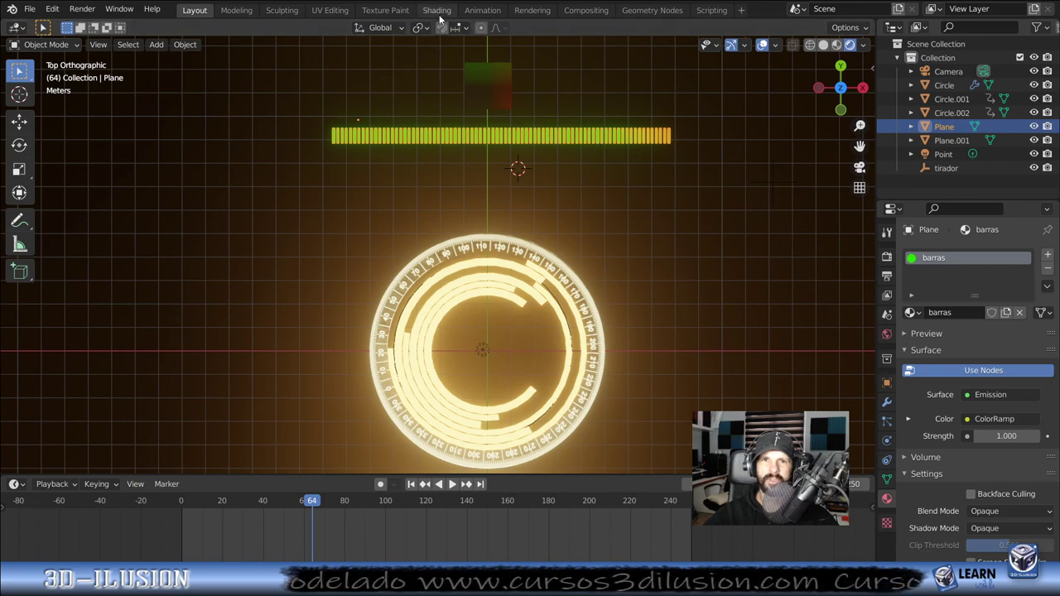
click(436, 10)
drag(643, 335, 729, 335)
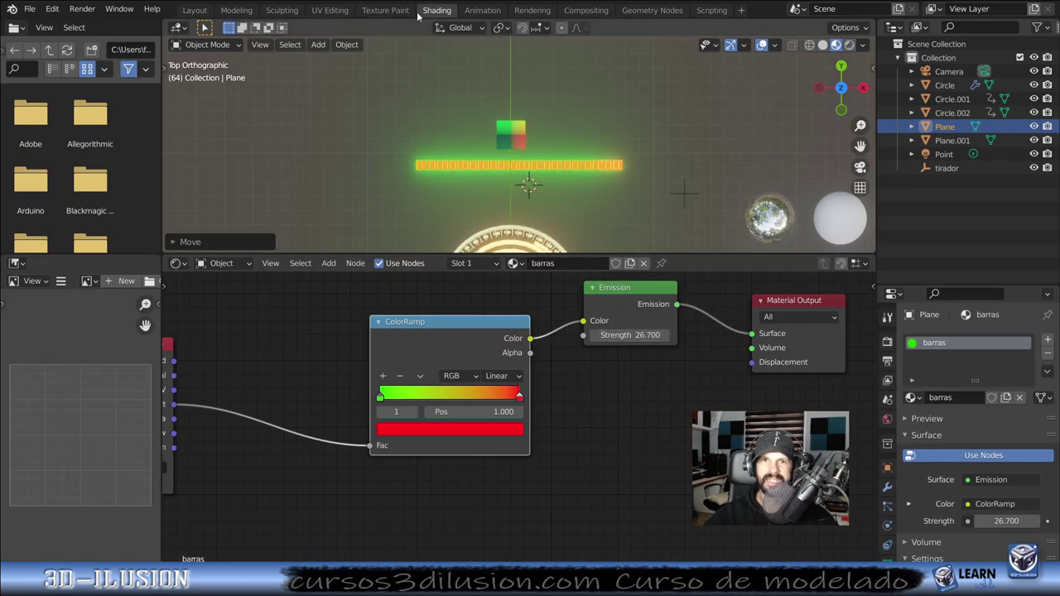
Step: Back in Layout, preview the glowing animation, enlarge the timeline and select the tirador empty
click(195, 10)
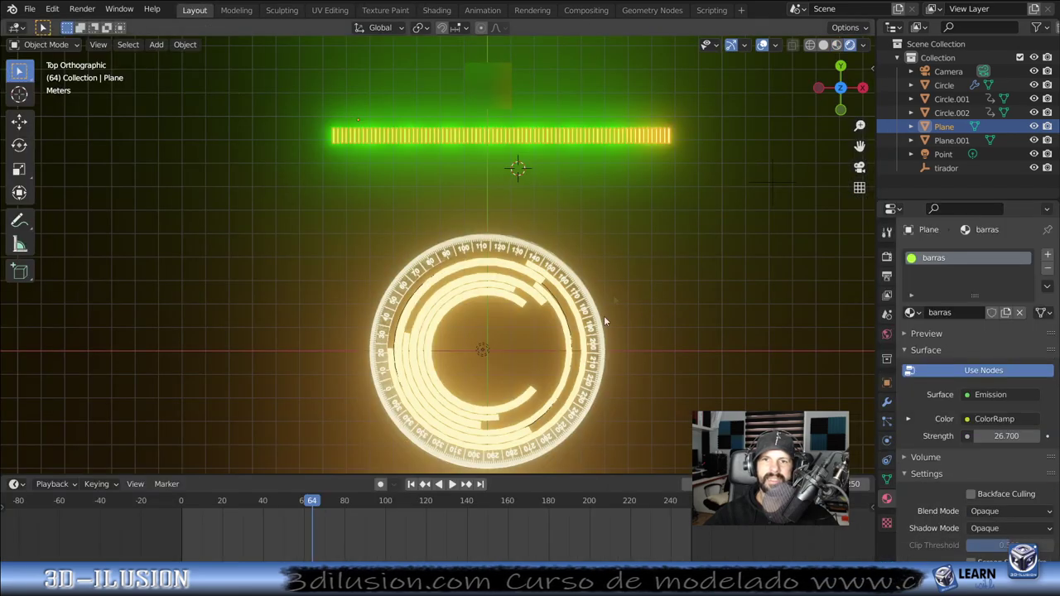
scroll(611, 255, down, 2)
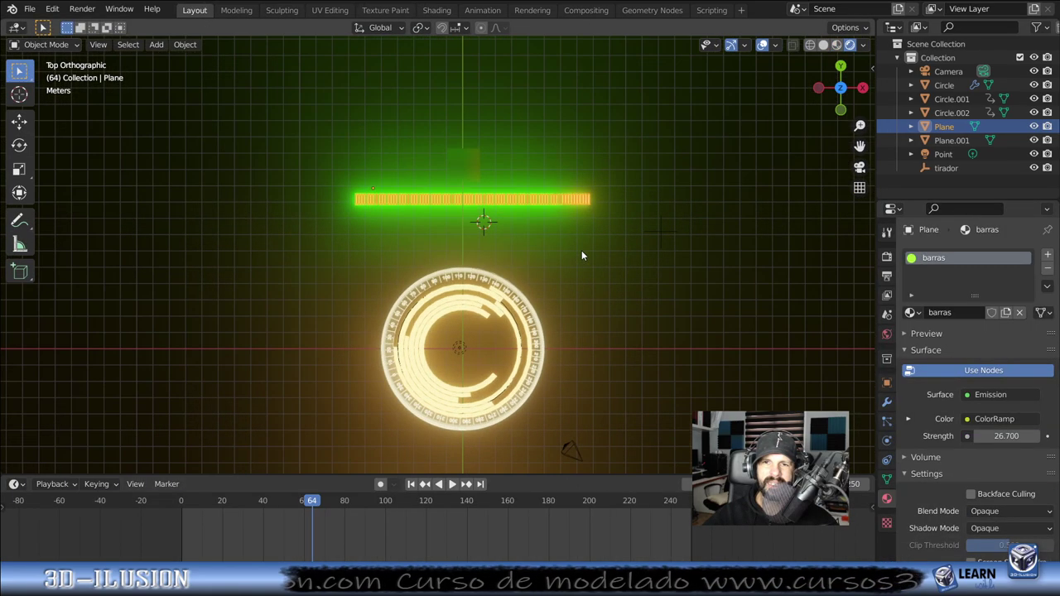
scroll(583, 246, up, 1)
scroll(580, 261, up, 1)
key(space)
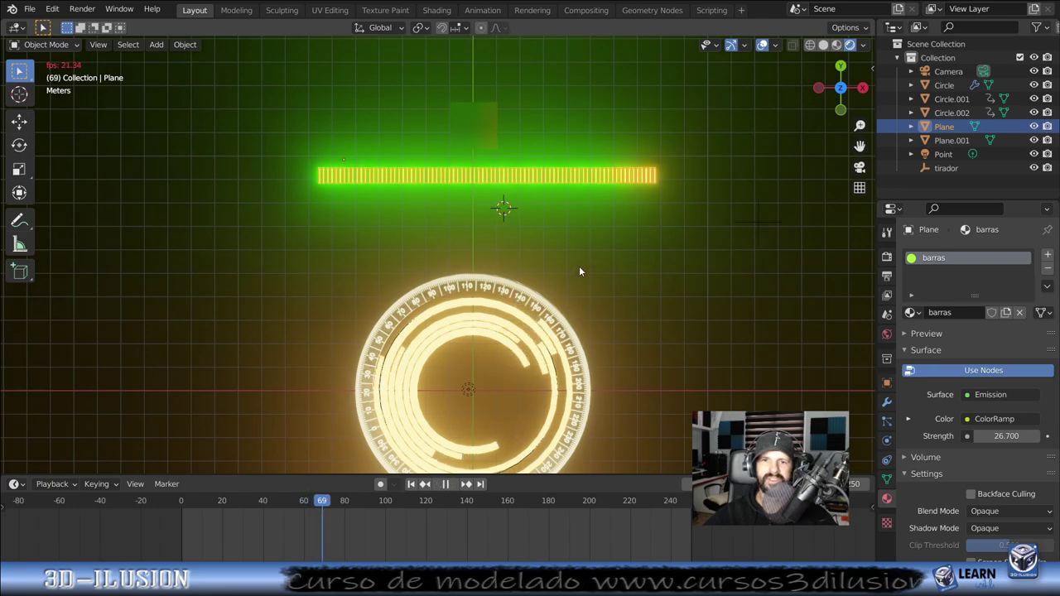
key(space)
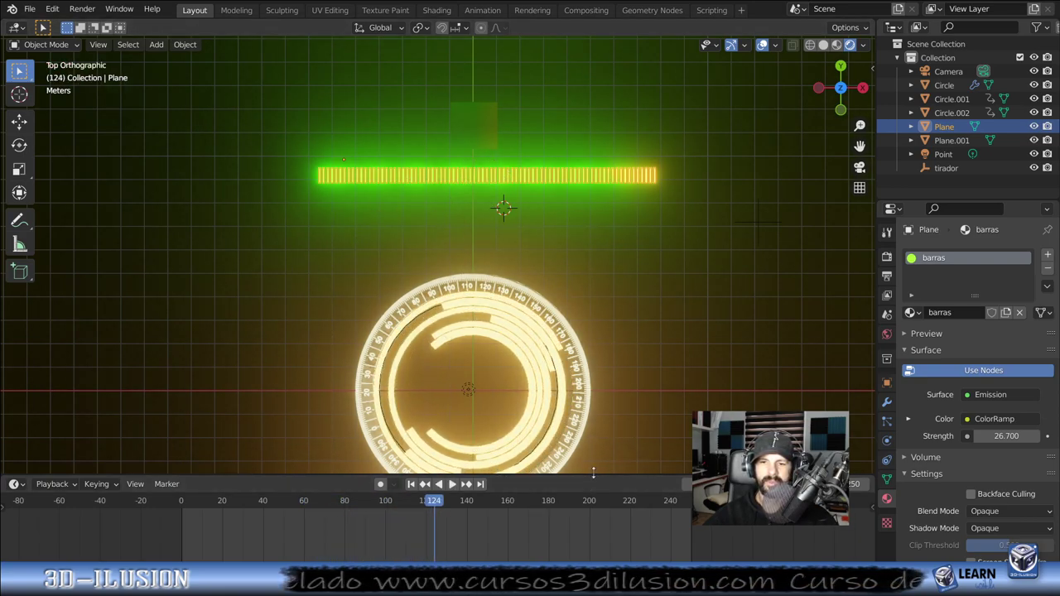
drag(595, 477, 607, 396)
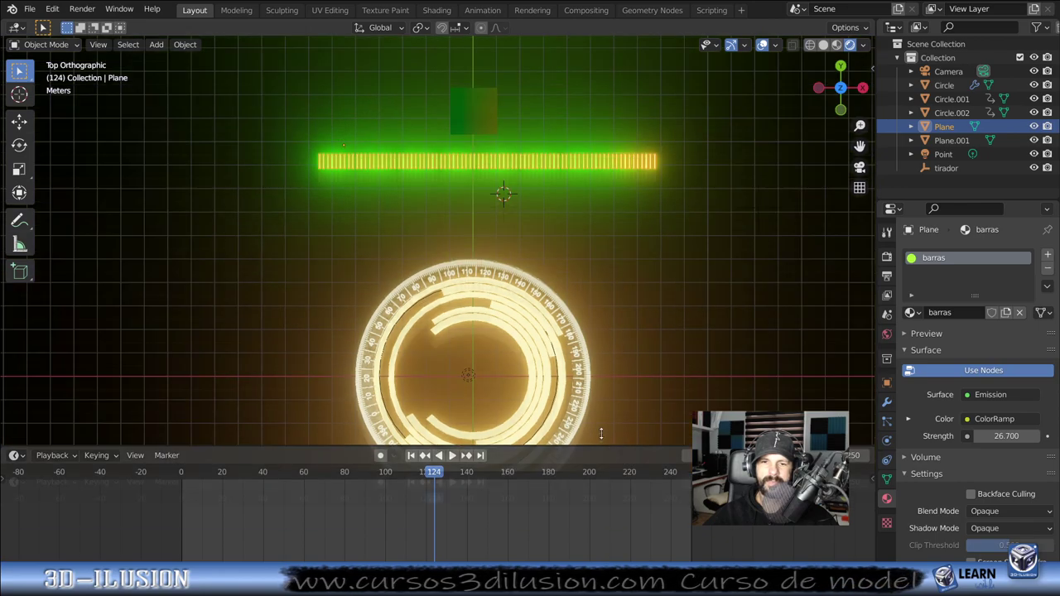
click(946, 168)
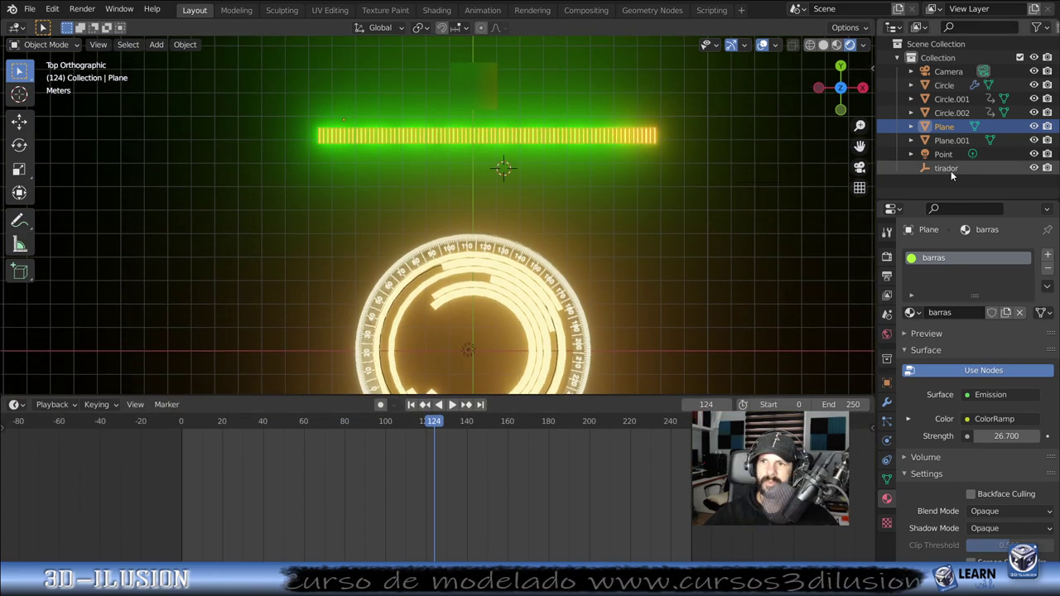
Step: Keyframe the tirador empty's location at frame 0
click(182, 454)
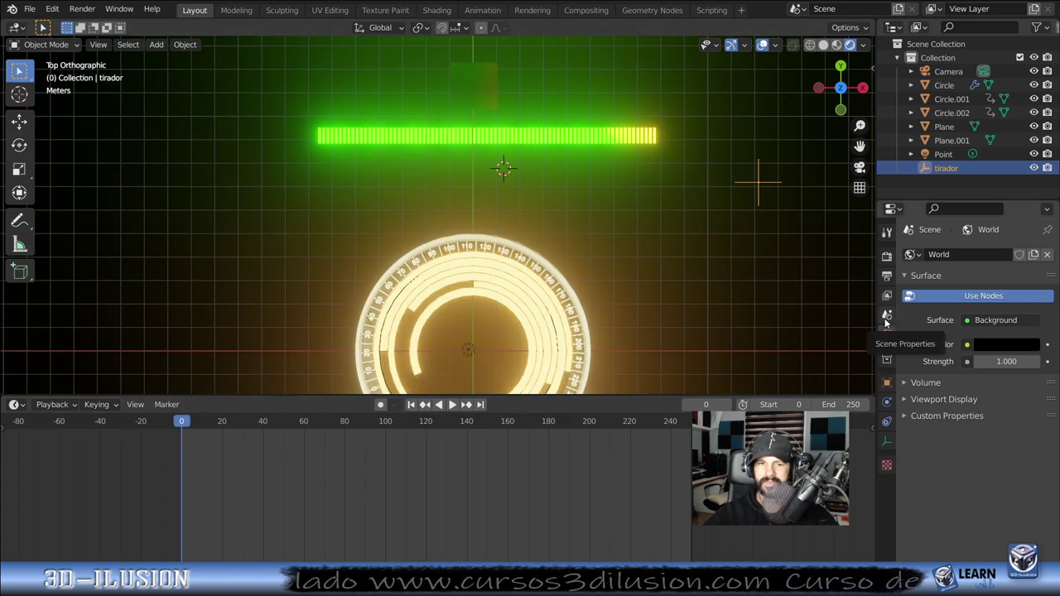
key(i)
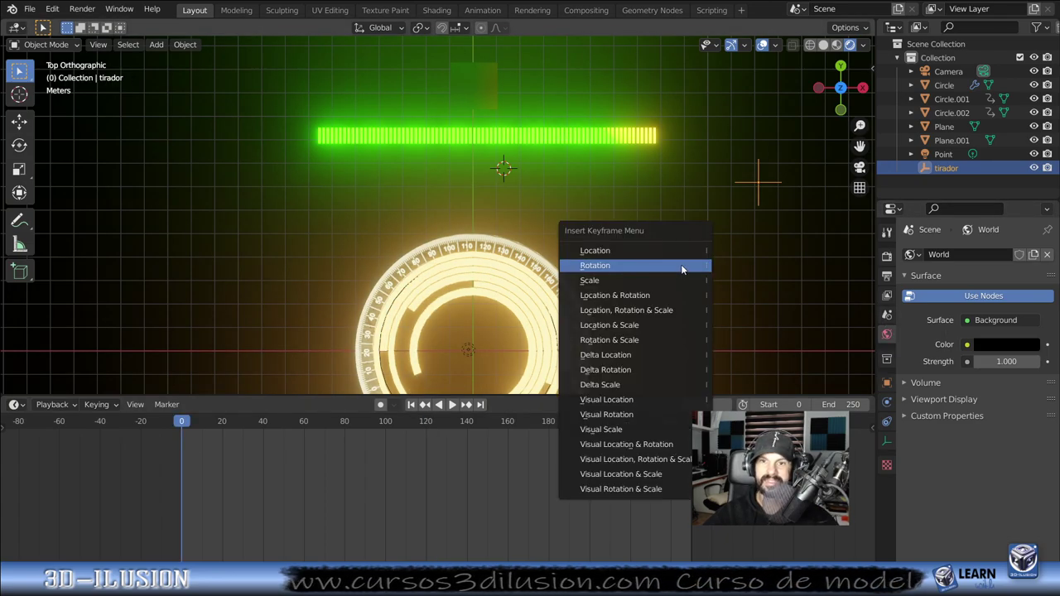
click(606, 252)
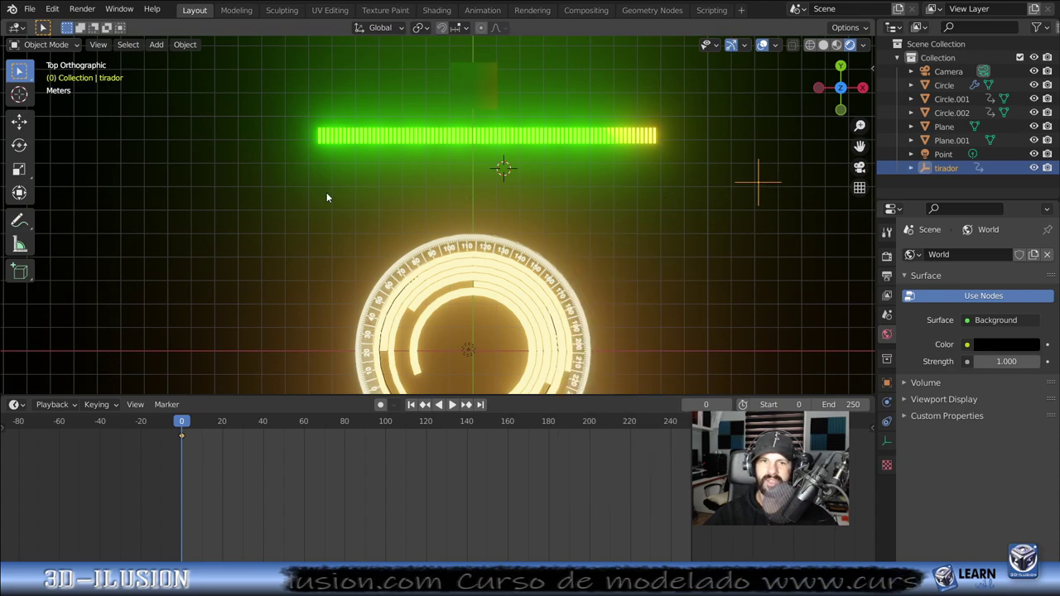
Step: At frame 62, move tirador left so the meter turns mostly red, and keyframe its location
drag(177, 445, 308, 445)
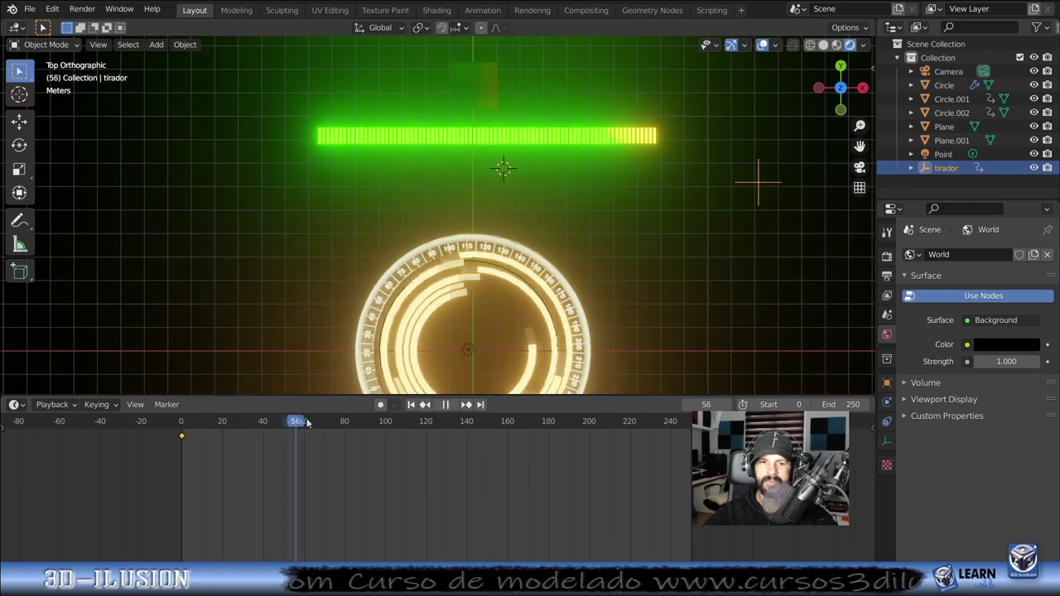
key(g)
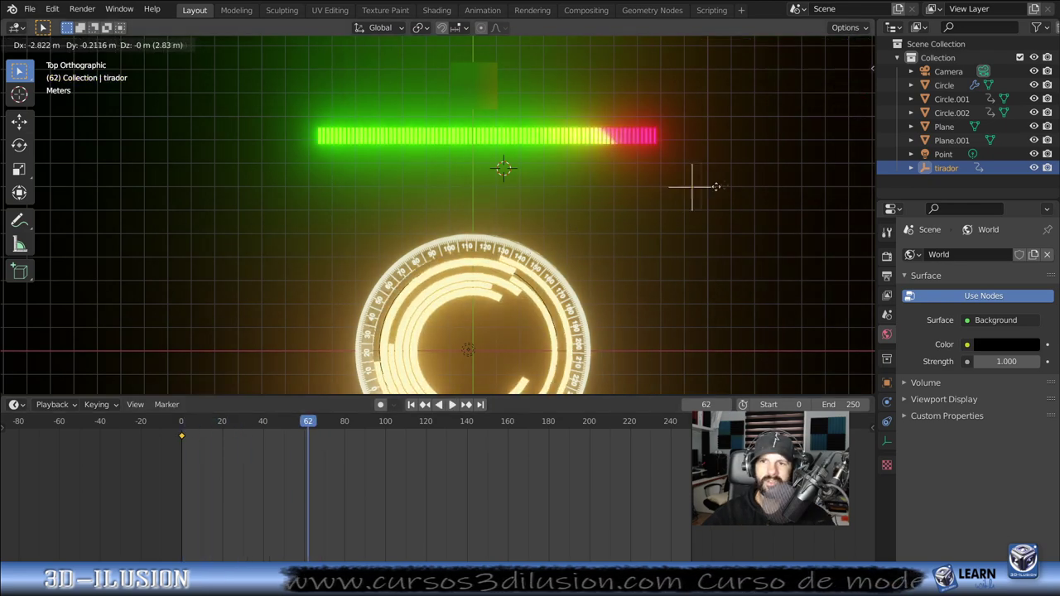
click(658, 222)
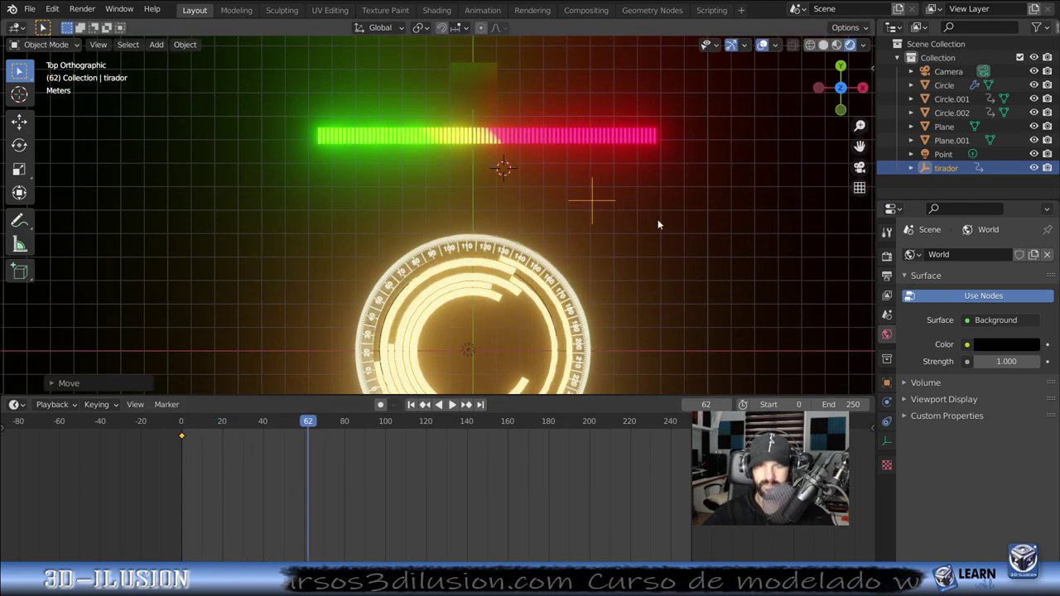
key(r)
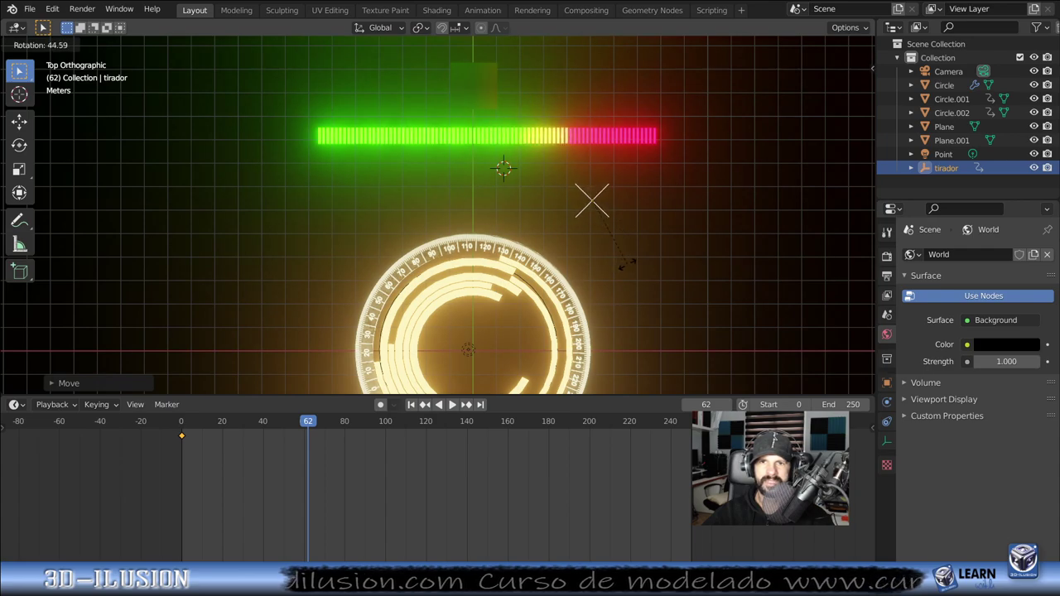
click(621, 263)
key(g)
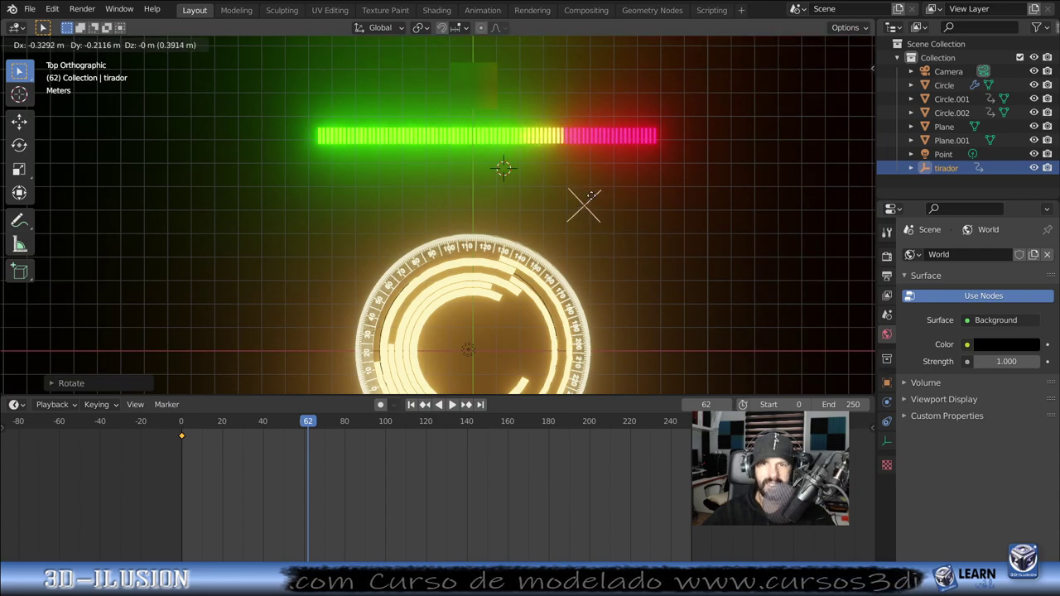
click(524, 197)
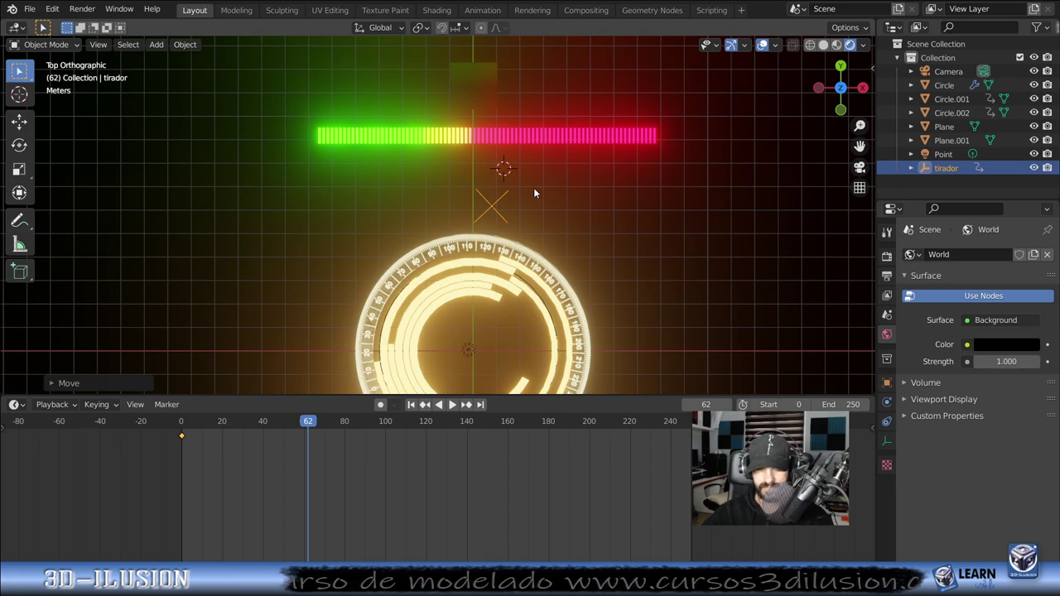
key(i)
click(534, 187)
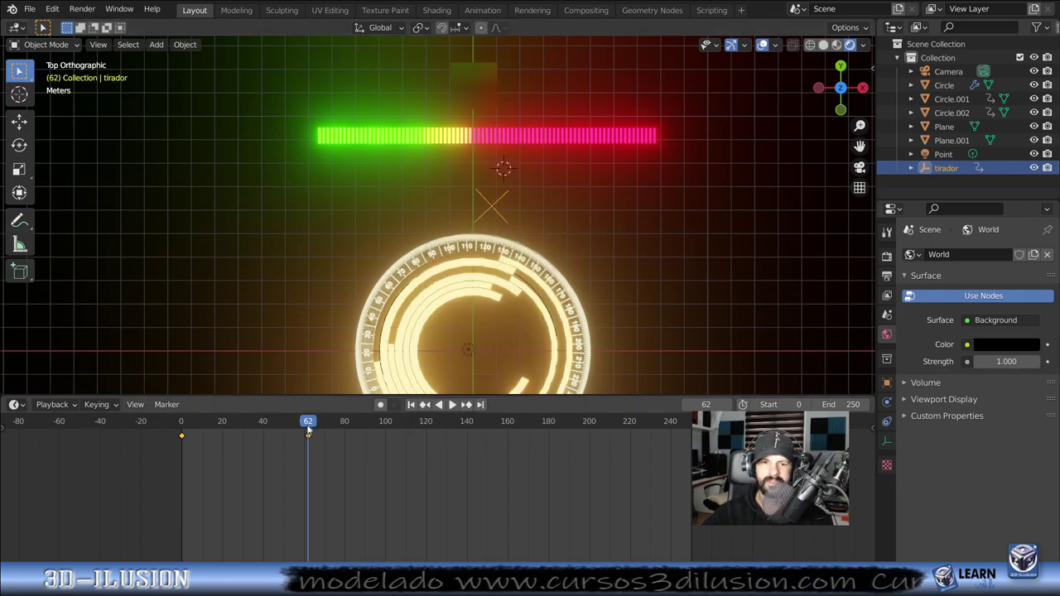
Step: At frame 131, move tirador right toward green and keyframe its location
drag(436, 439, 447, 437)
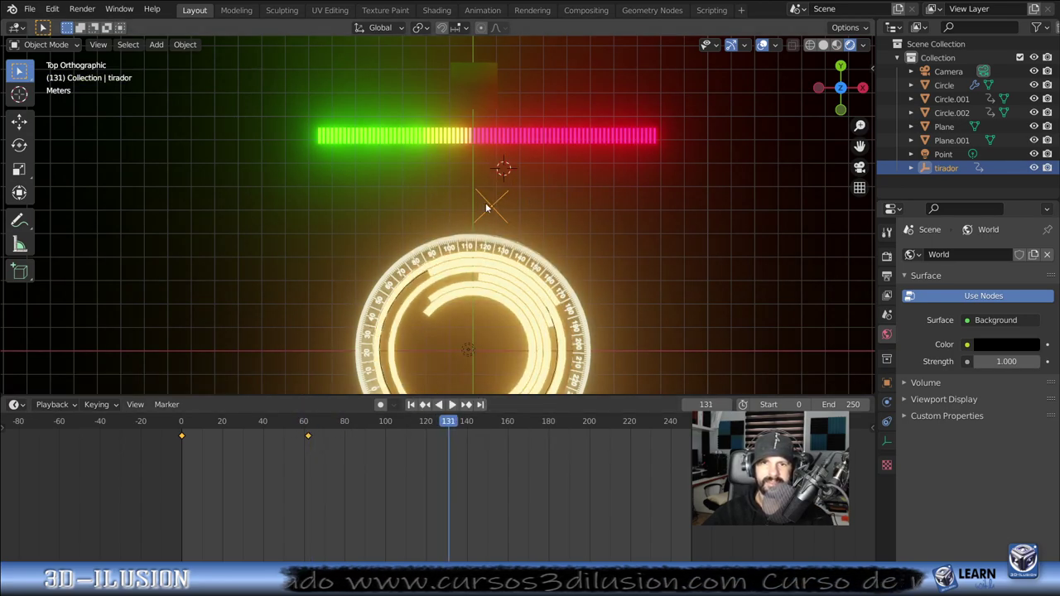
key(g)
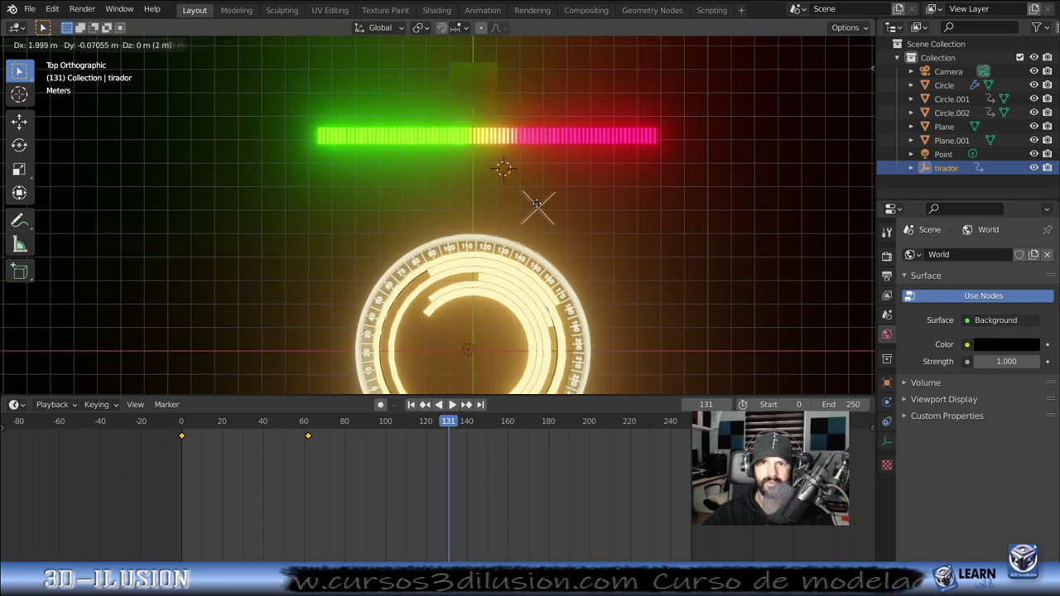
click(571, 207)
key(i)
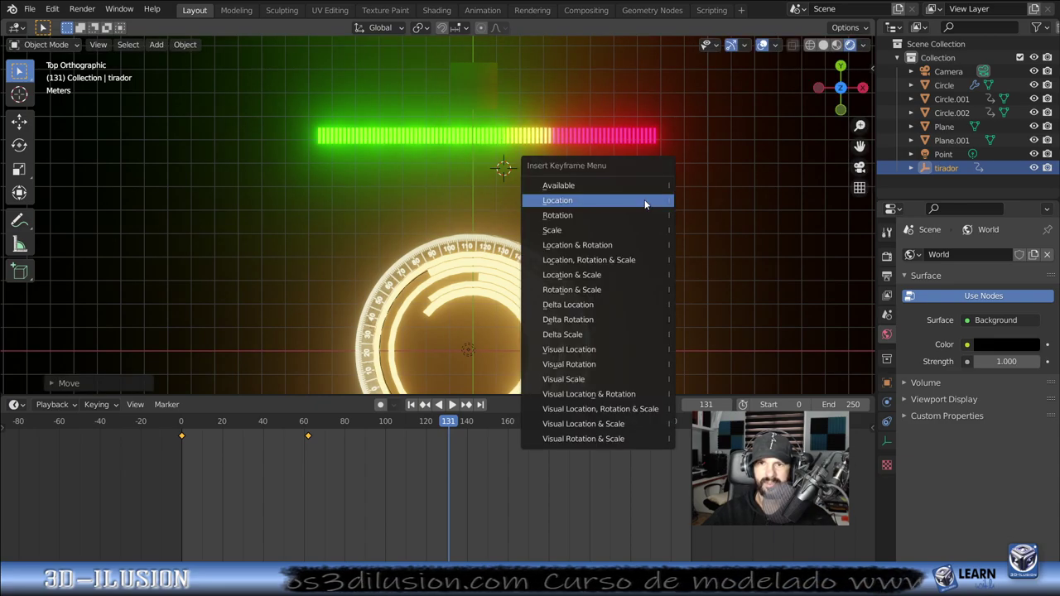
click(645, 200)
Step: Keyframe tirador further left at frame 195, check frame 249, and play from frame 0
key(space)
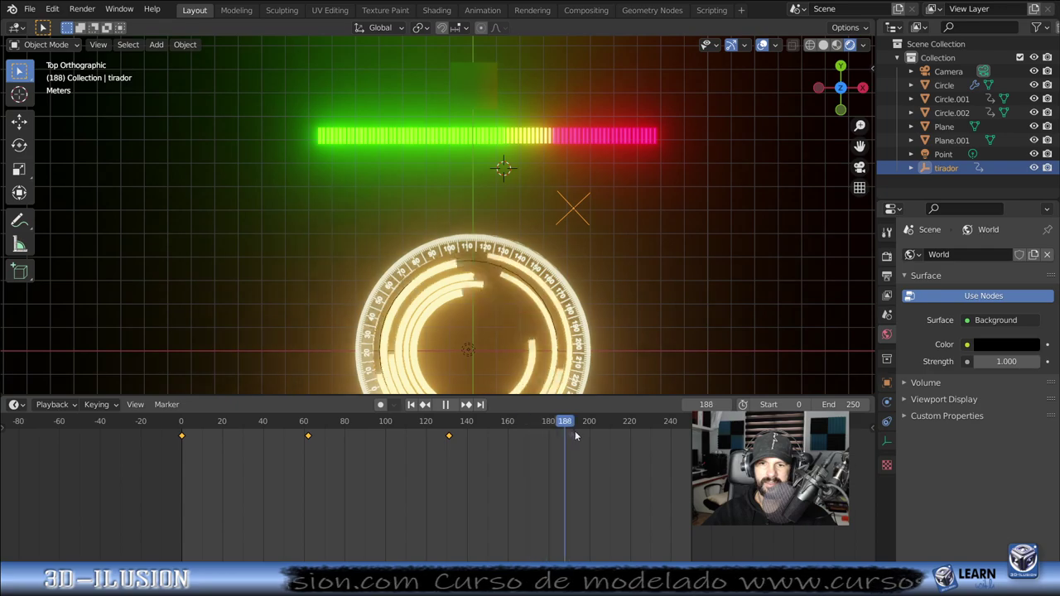
key(space)
key(g)
click(548, 212)
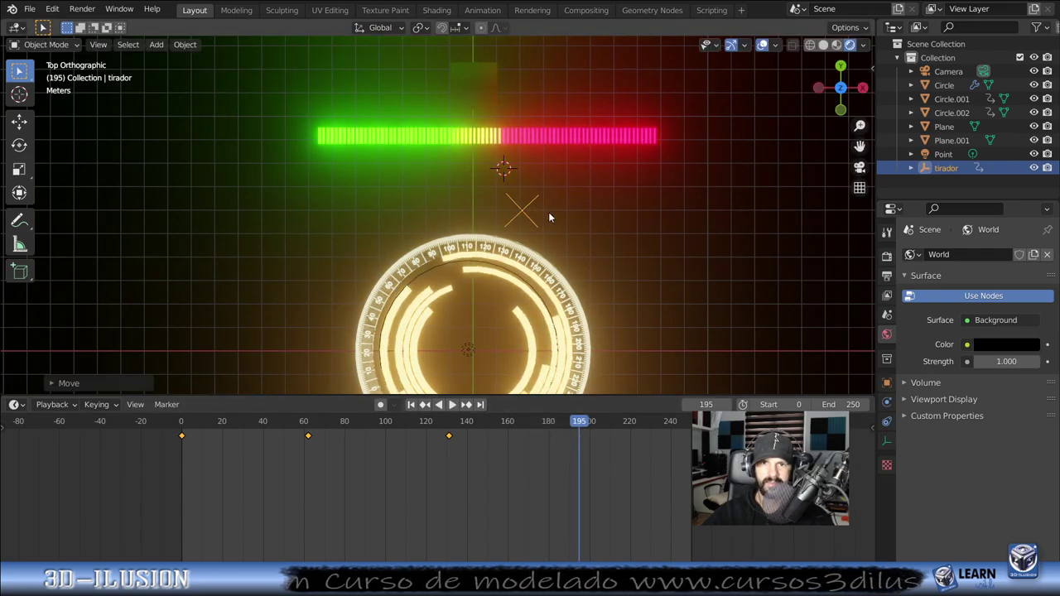
key(i)
click(638, 313)
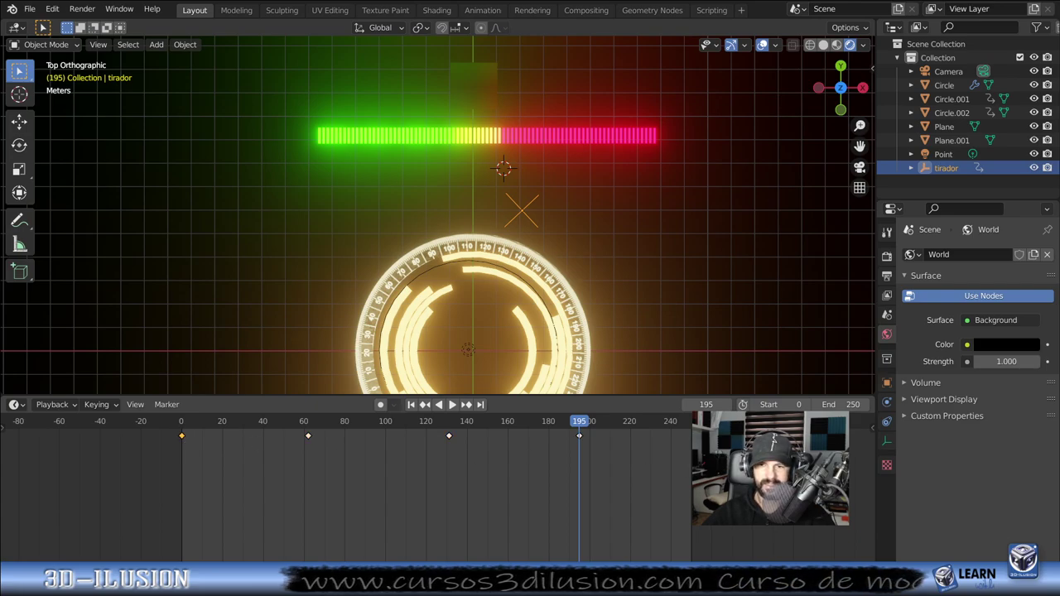
click(690, 445)
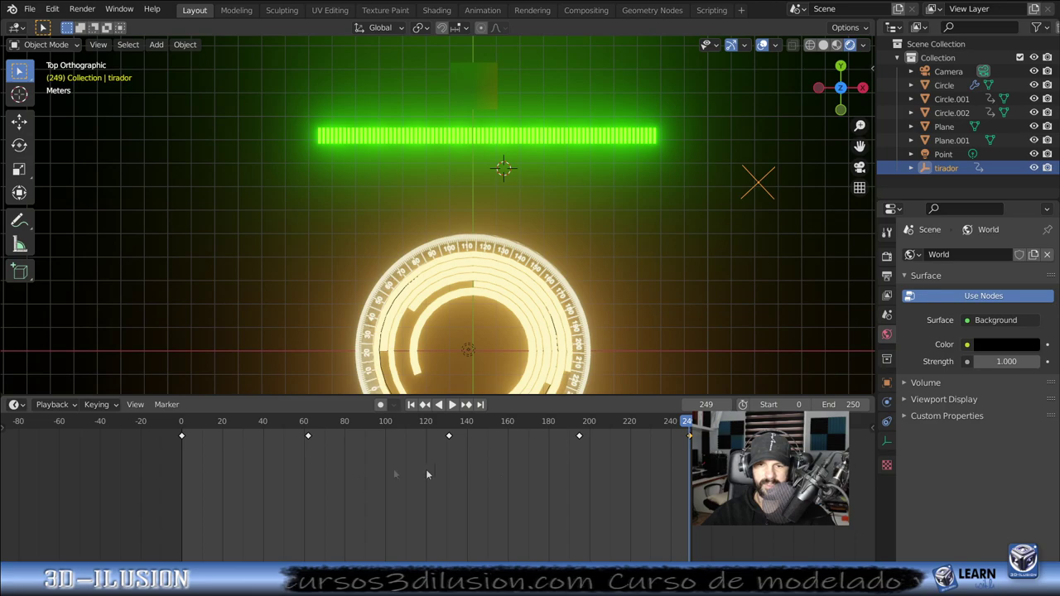
click(179, 453)
key(space)
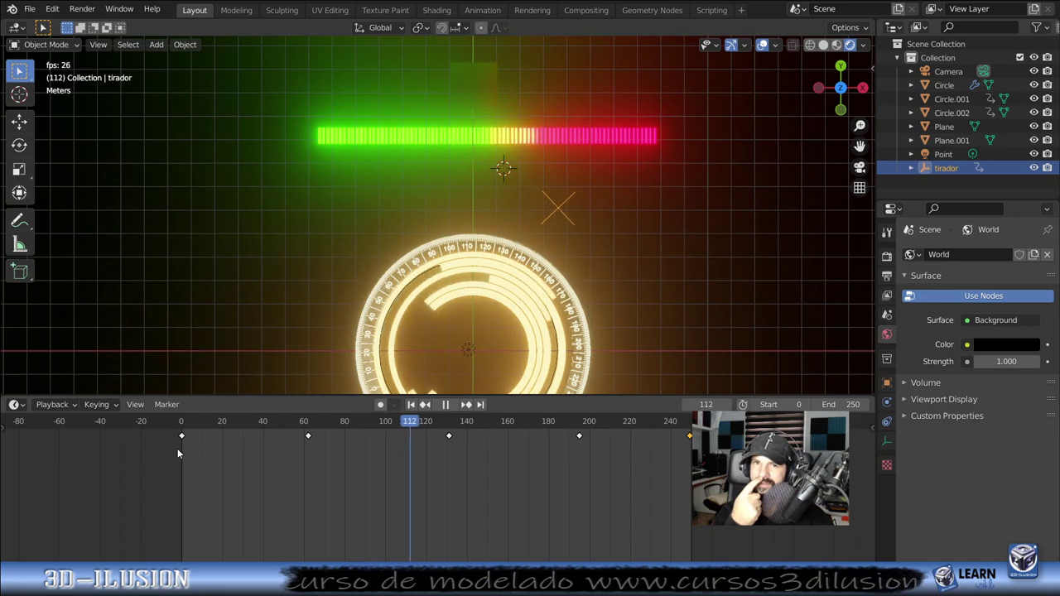
key(space)
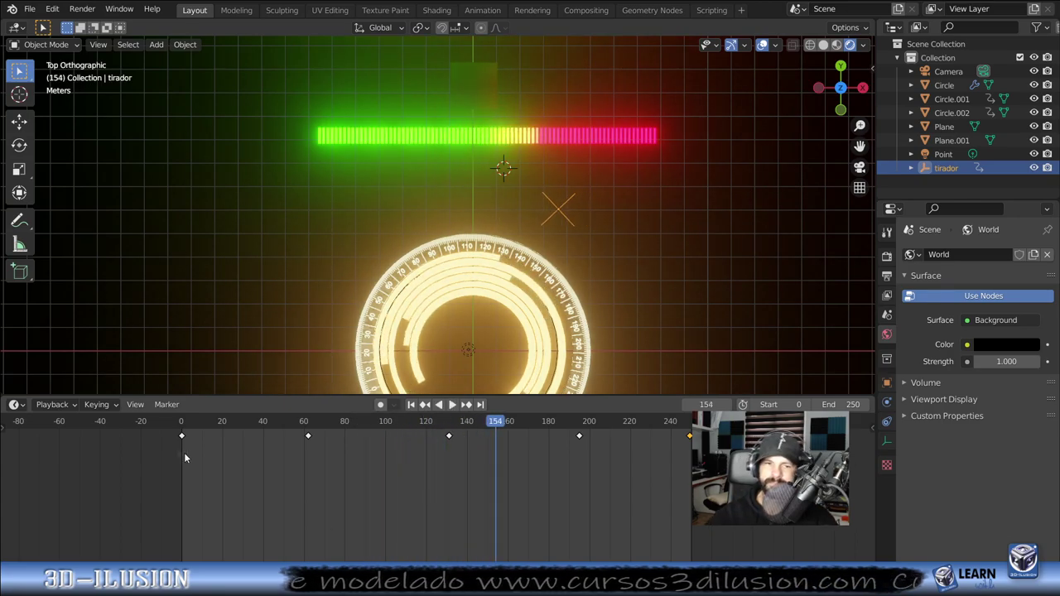
drag(184, 451, 255, 448)
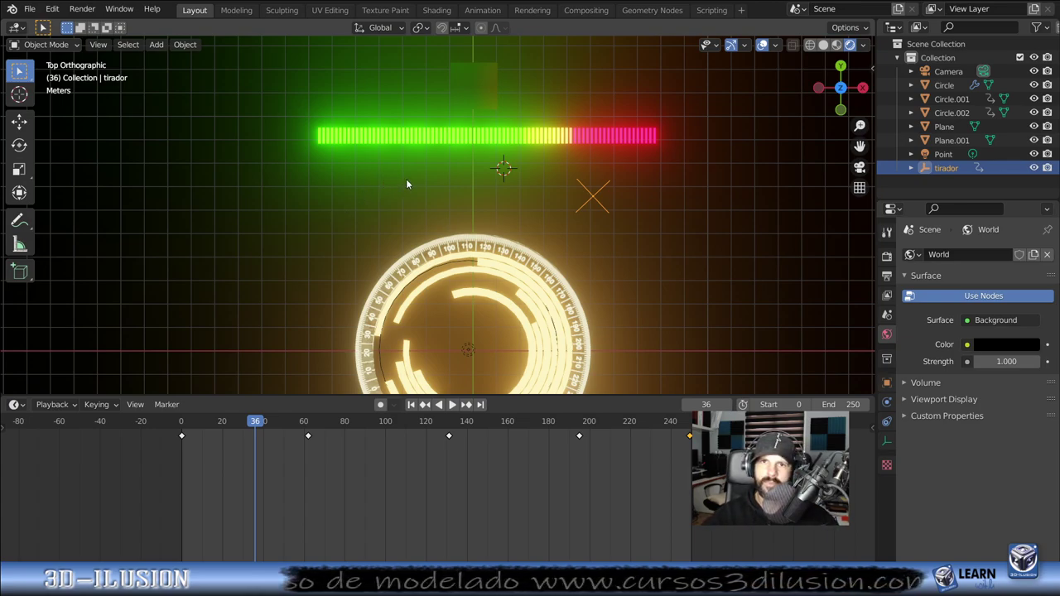
Step: In the Animation workspace, turn the bottom Dope Sheet into an enlarged Graph Editor
click(485, 11)
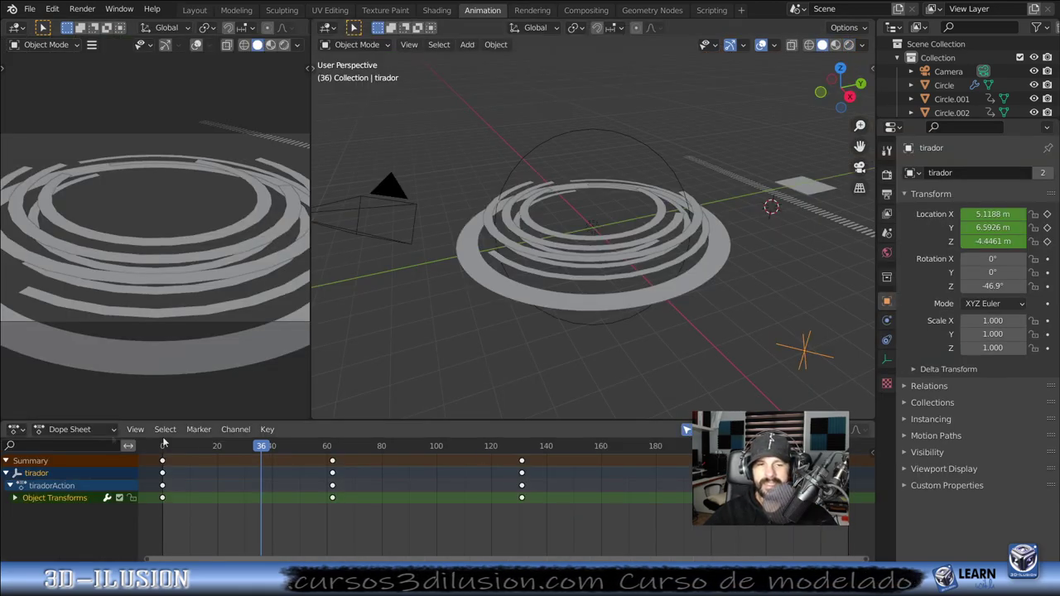
click(15, 430)
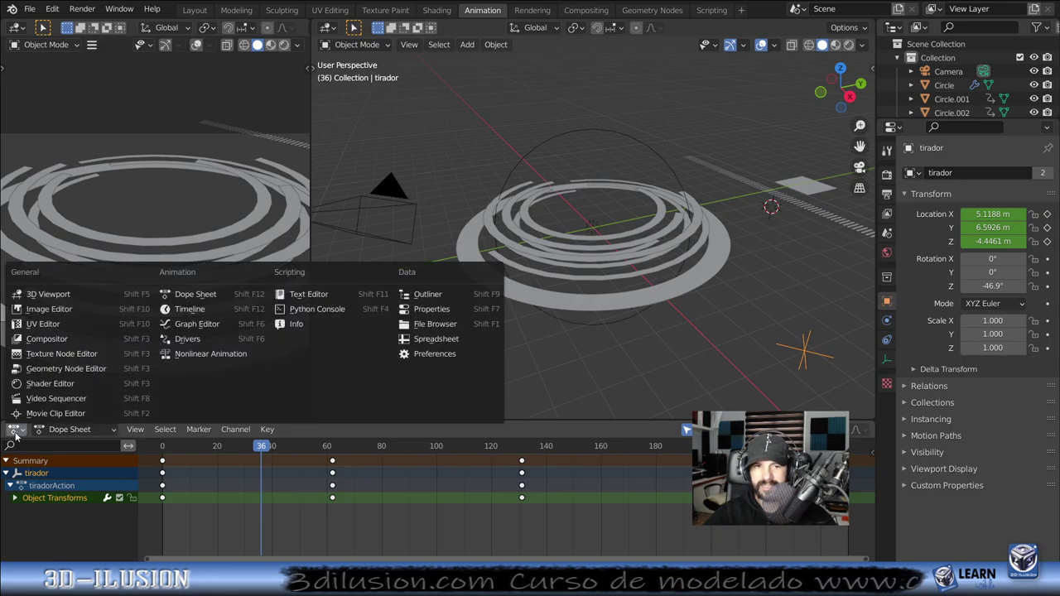
click(196, 323)
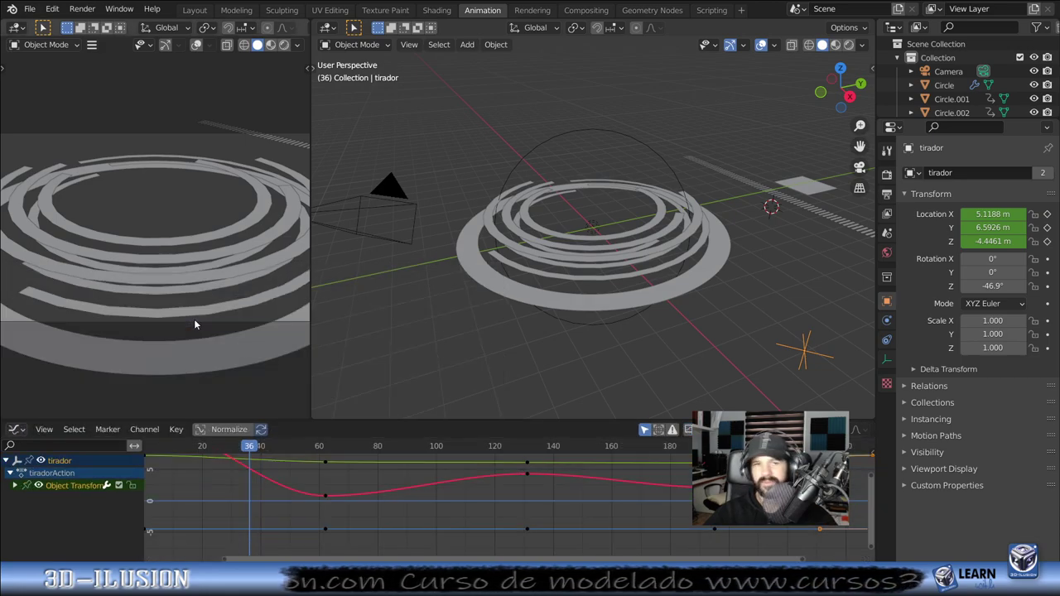
drag(575, 420, 577, 207)
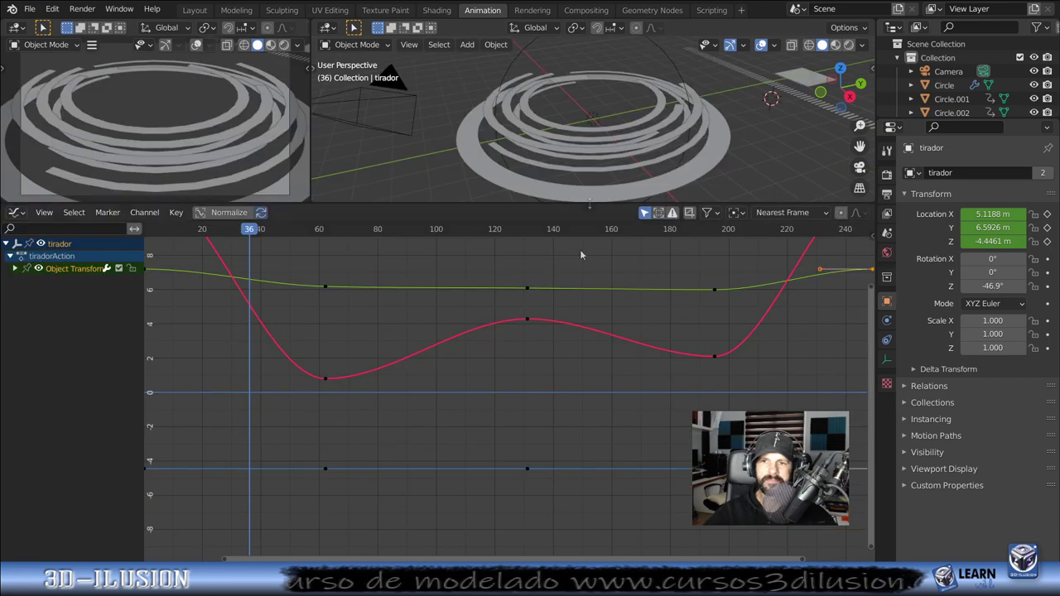
scroll(633, 327, down, 2)
scroll(656, 309, down, 2)
scroll(620, 350, down, 3)
scroll(621, 350, up, 2)
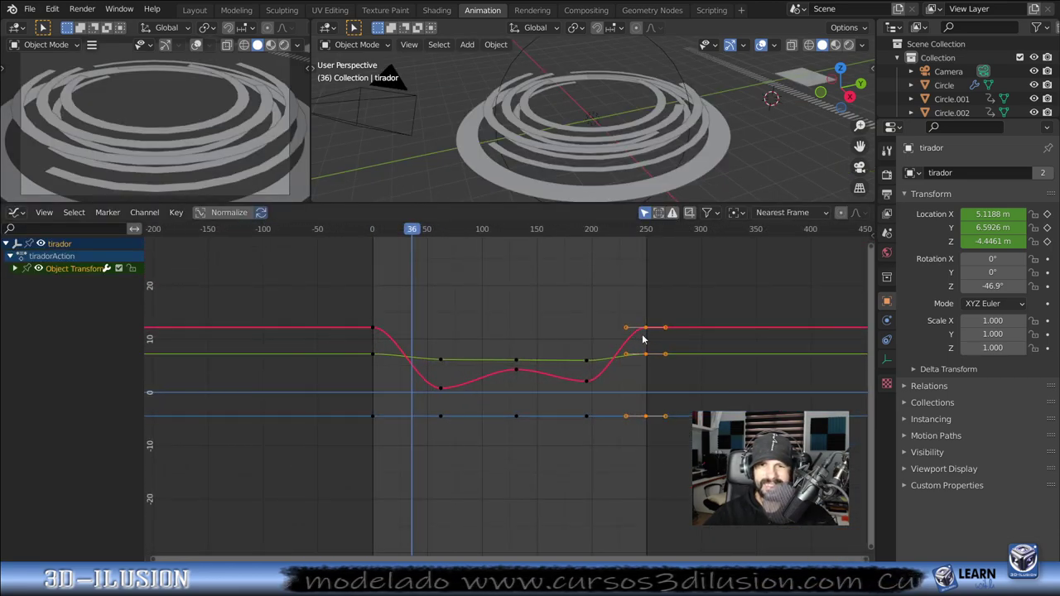
scroll(637, 323, up, 1)
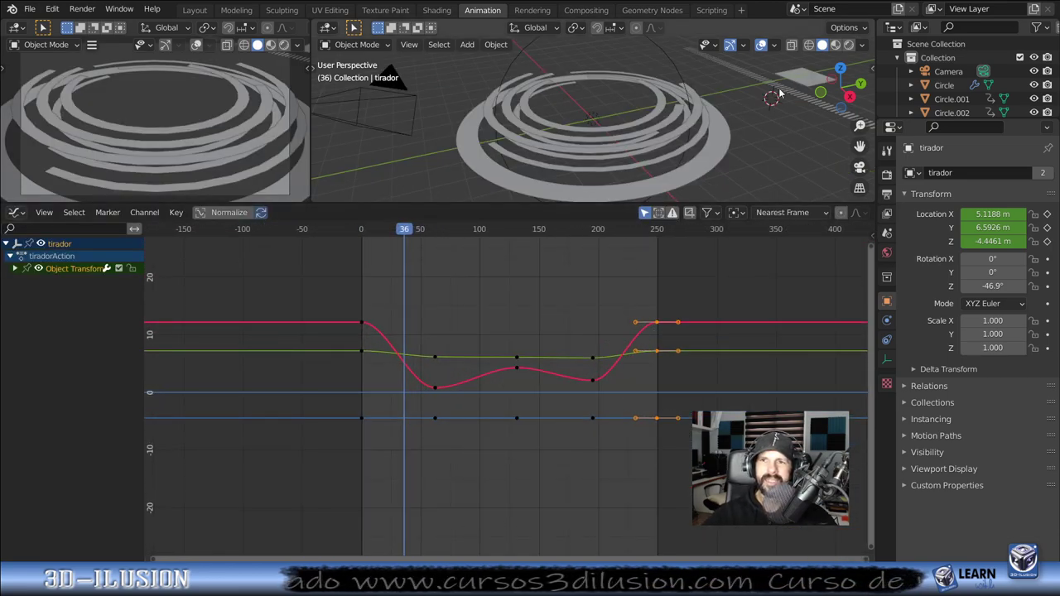
Step: Select the tirador empty to plot its curves and scrub through the meter animation
click(778, 91)
scroll(771, 95, down, 2)
mouse_move(767, 107)
middle_down()
mouse_move(740, 134)
mouse_move(678, 109)
mouse_move(670, 19)
mouse_move(690, 32)
middle_up()
click(635, 107)
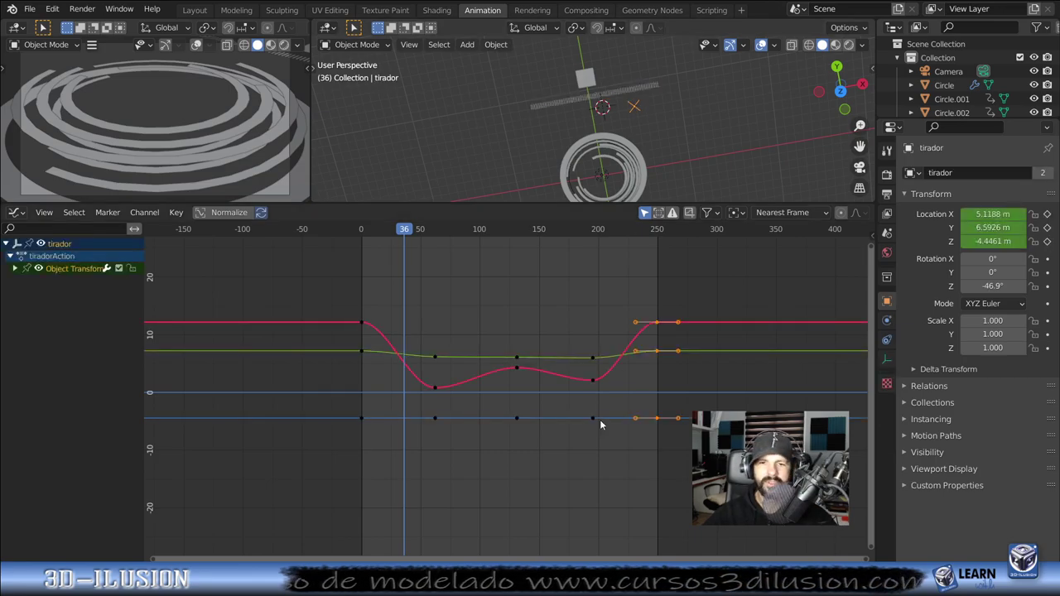
mouse_move(354, 456)
mouse_down()
mouse_move(540, 456)
mouse_move(616, 348)
mouse_up()
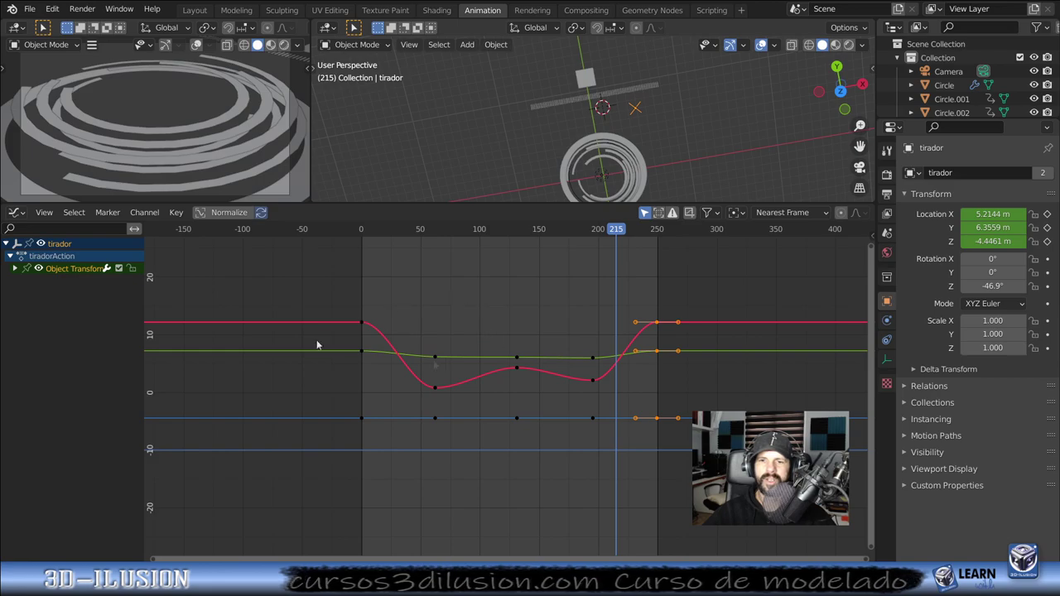
Step: Show the Graph Editor's N sidebar
key(n)
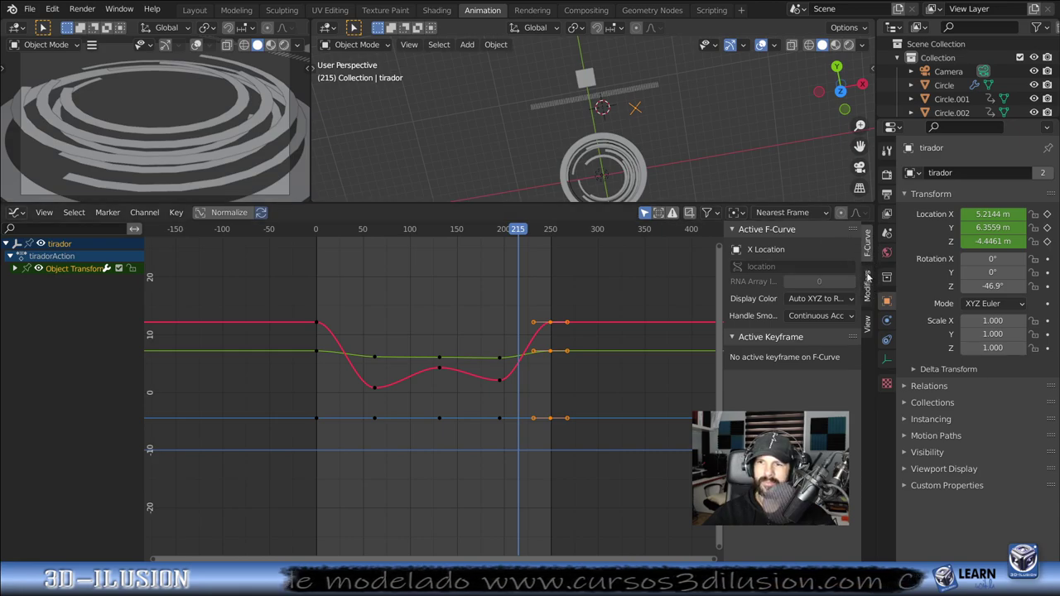
click(745, 235)
click(745, 235)
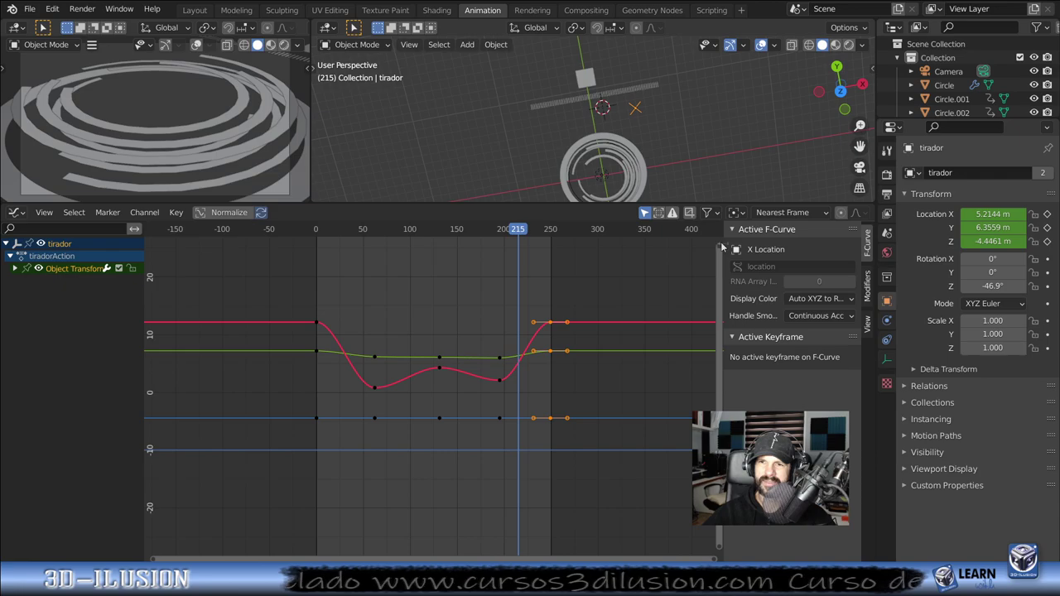
drag(724, 241, 842, 255)
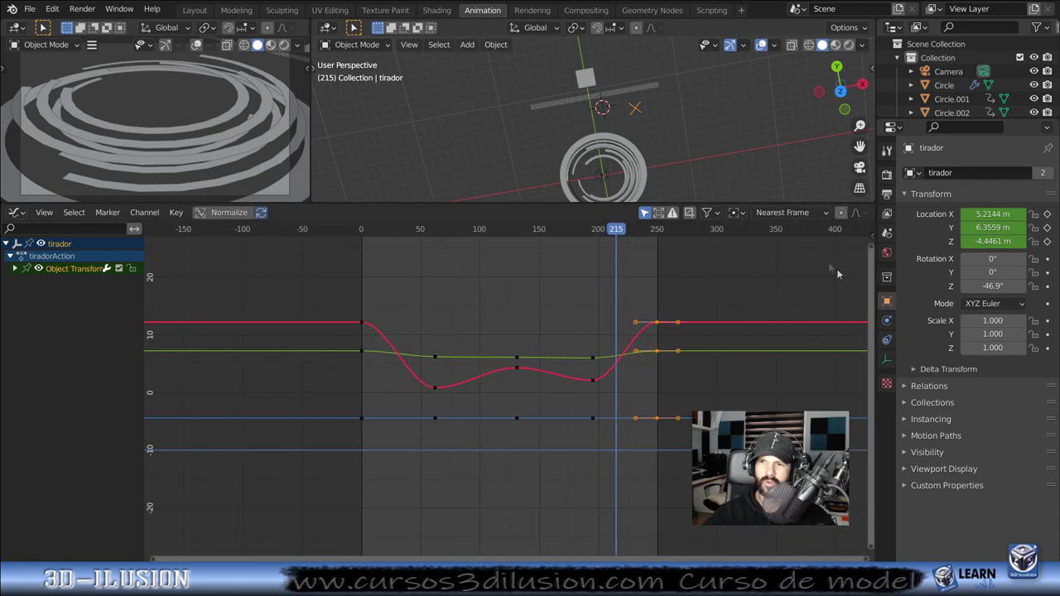
click(873, 238)
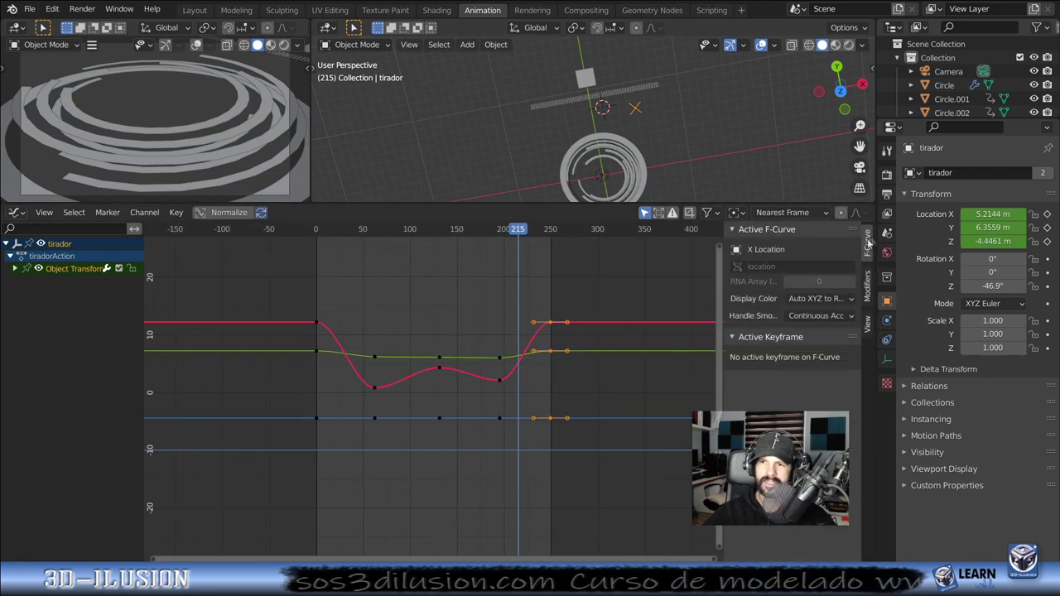
Step: Add a Noise modifier to tirador's X location curve with scale 1.3
click(866, 286)
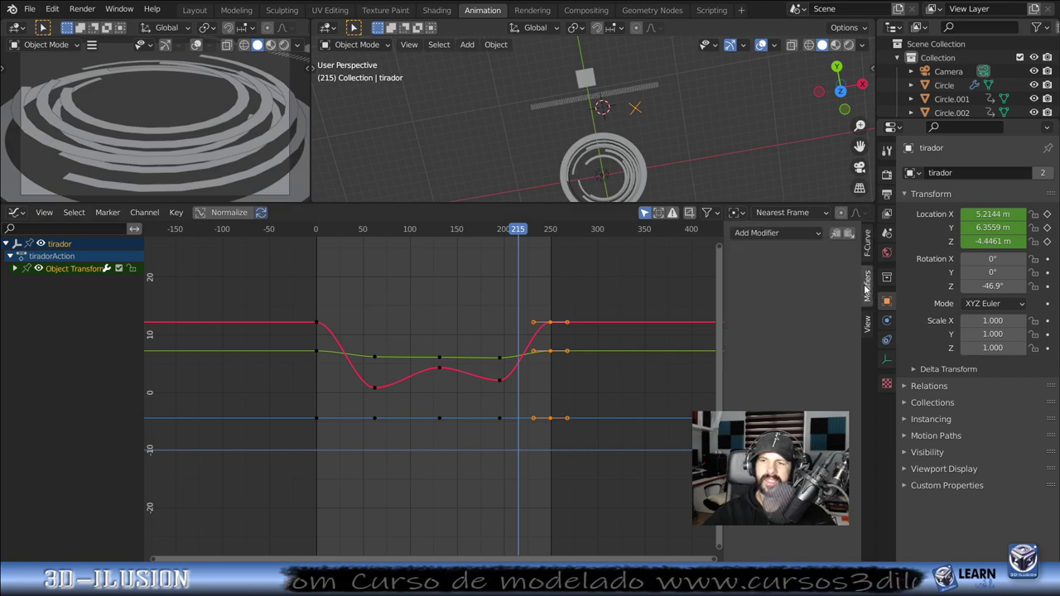
click(769, 234)
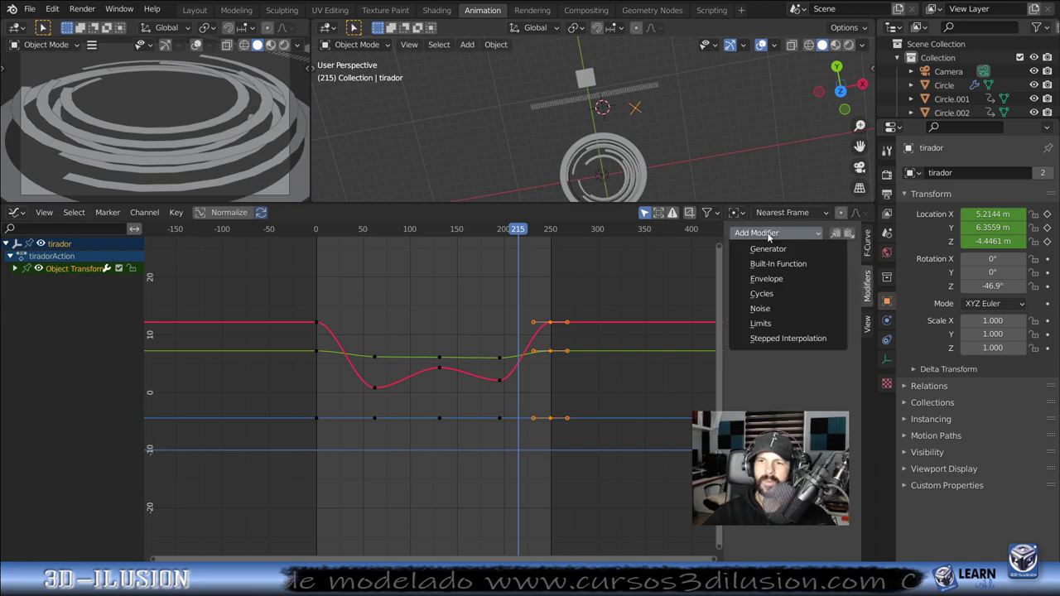
click(769, 308)
key(Home)
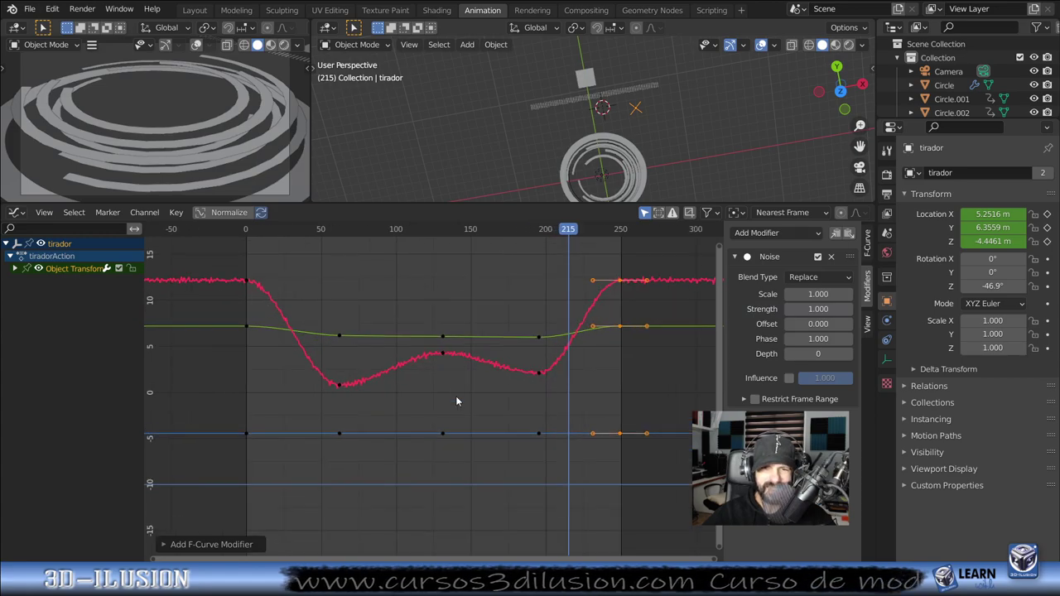
mouse_move(819, 294)
mouse_down()
mouse_move(783, 294)
mouse_move(836, 294)
mouse_move(845, 309)
mouse_up()
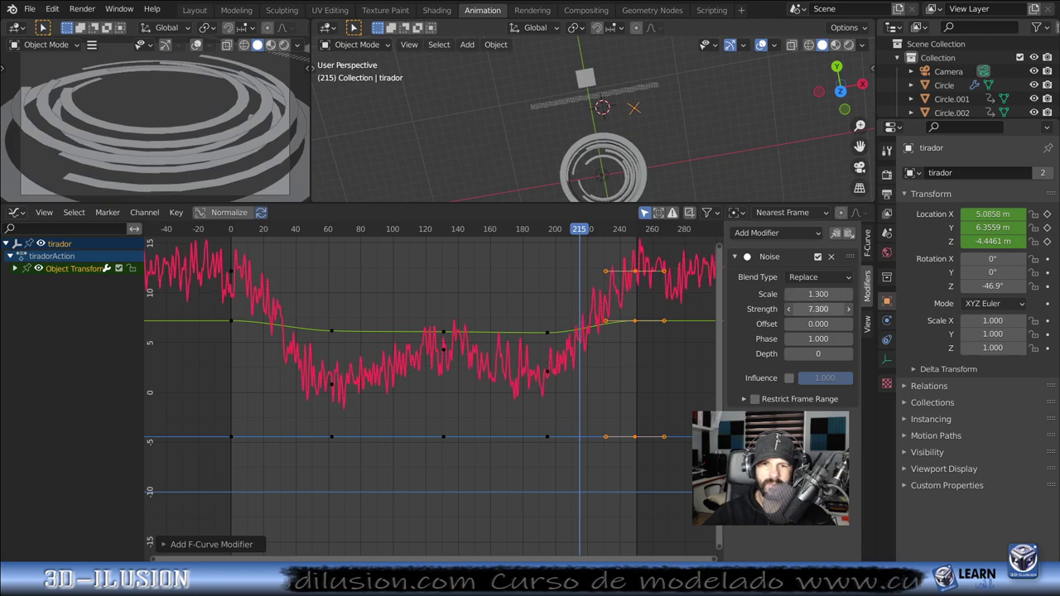
Step: Preview the jittering meter in Rendered shading from the top view
click(848, 44)
key(KP_0)
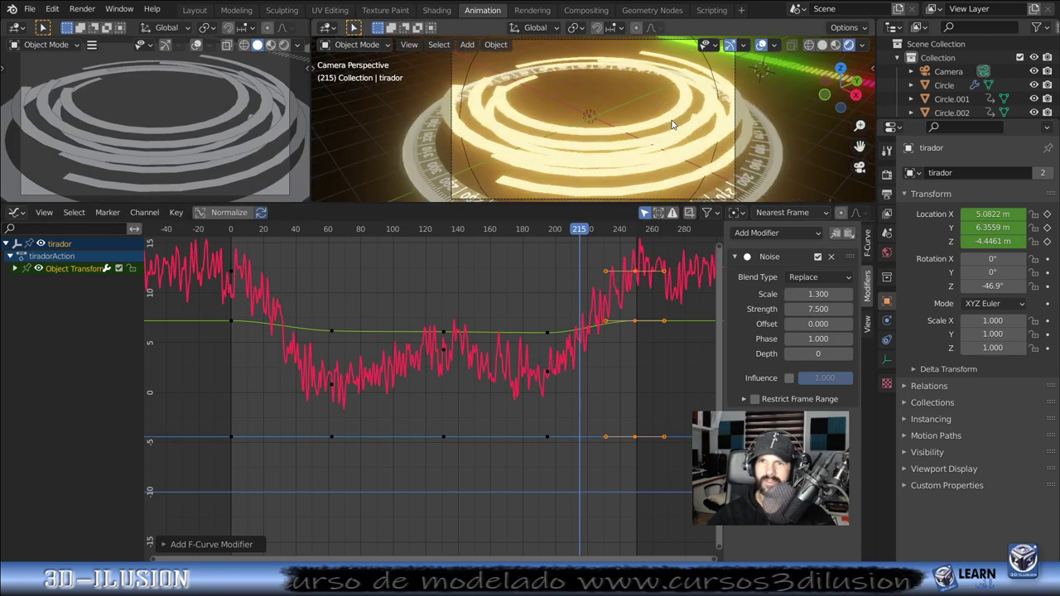
key(KP_7)
scroll(671, 119, up, 2)
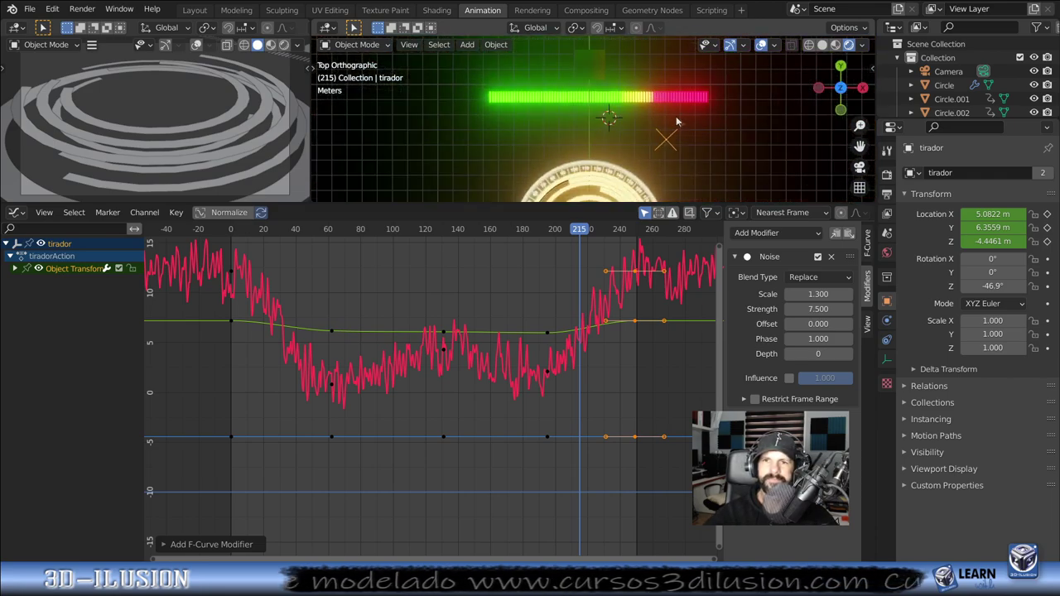
shift+middle_drag(671, 119, 644, 148)
scroll(643, 148, up, 3)
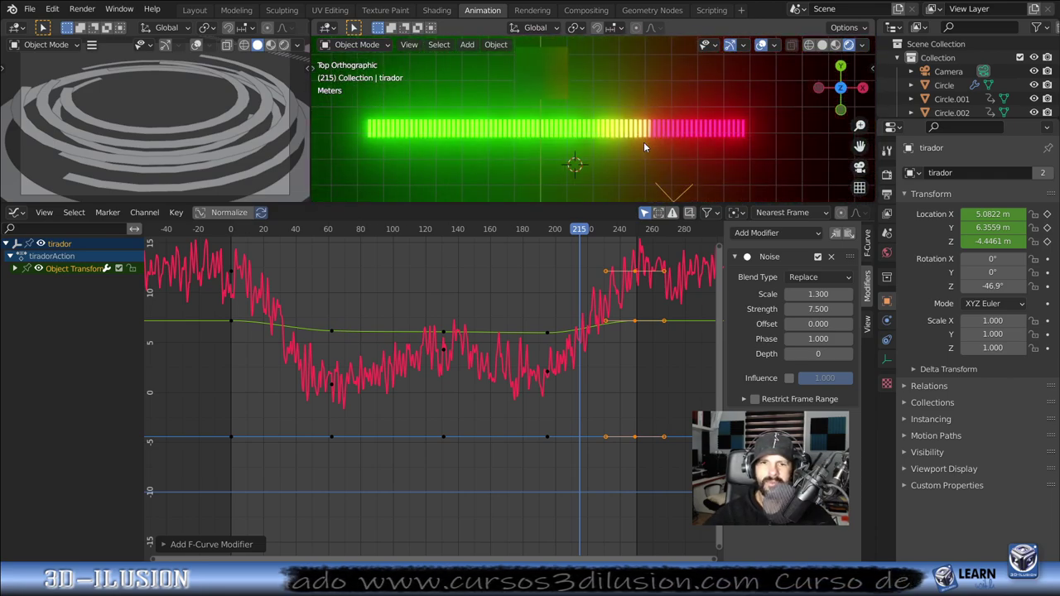
key(space)
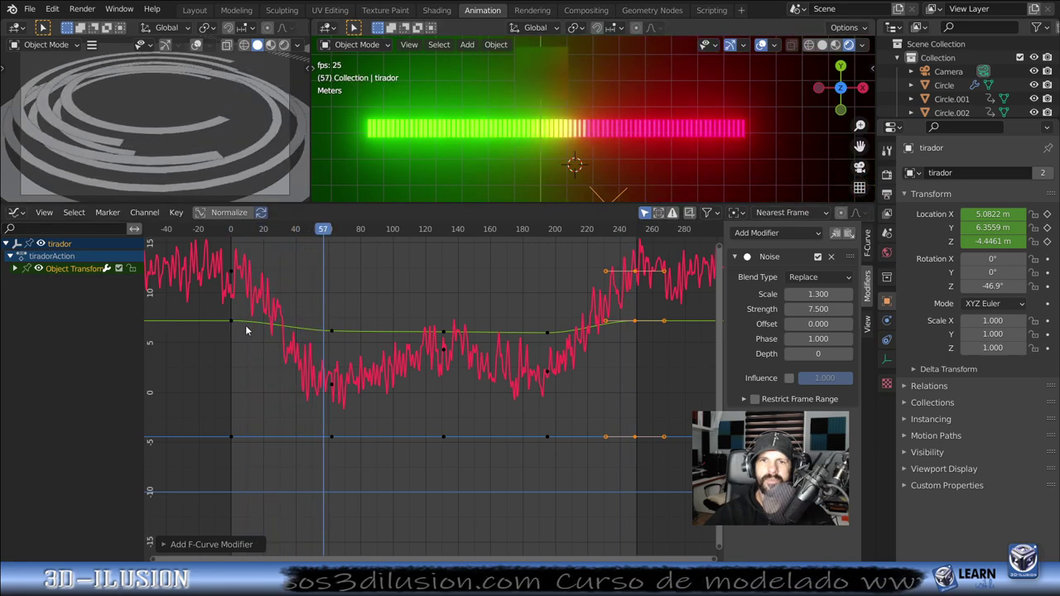
key(space)
Step: Set the noise strength to 0.8 while previewing playback, then return to Layout
mouse_move(819, 309)
mouse_down()
mouse_move(853, 309)
mouse_move(795, 309)
mouse_up()
key(space)
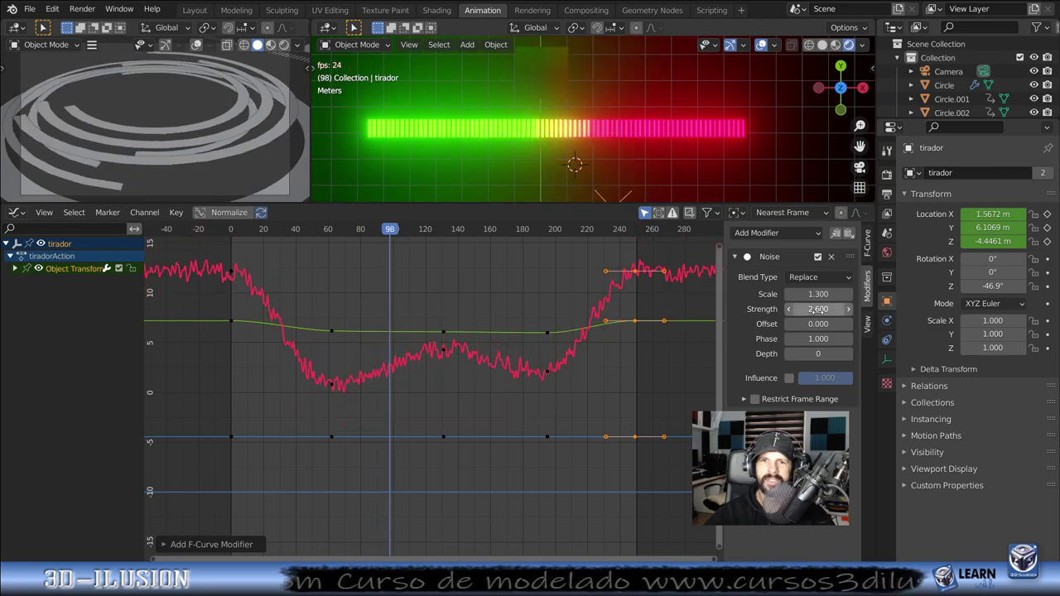
drag(818, 309, 804, 309)
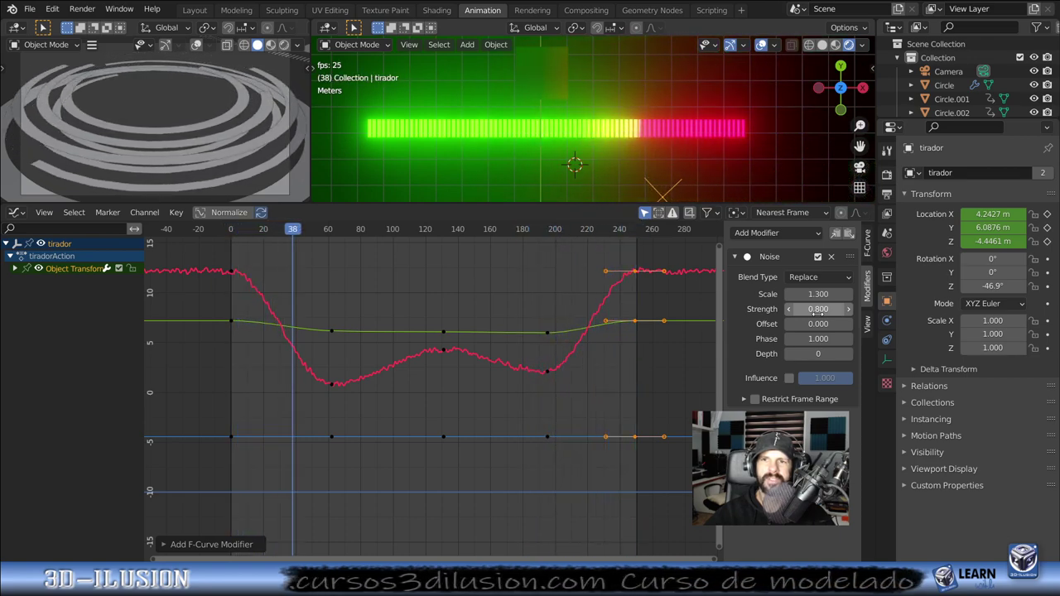
key(space)
scroll(574, 190, down, 3)
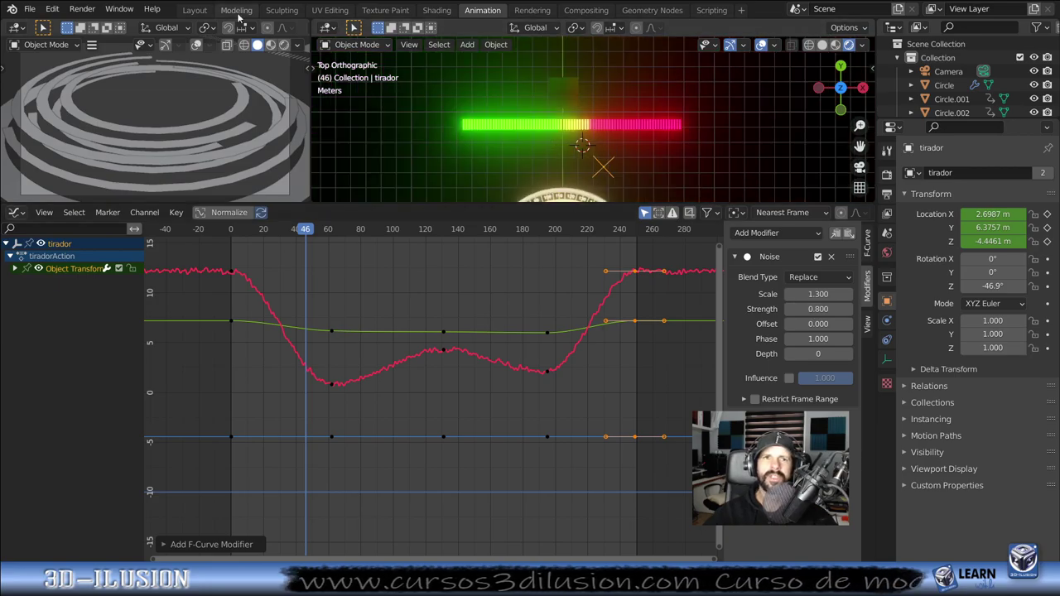
click(195, 10)
Step: Delete the existing camera from the scene
scroll(620, 205, down, 3)
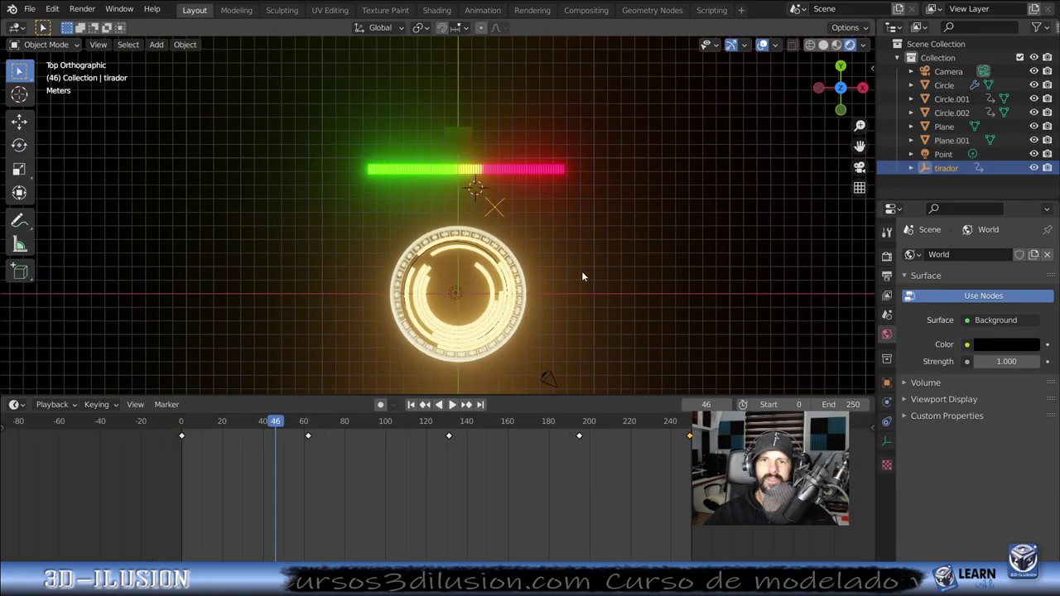
click(581, 311)
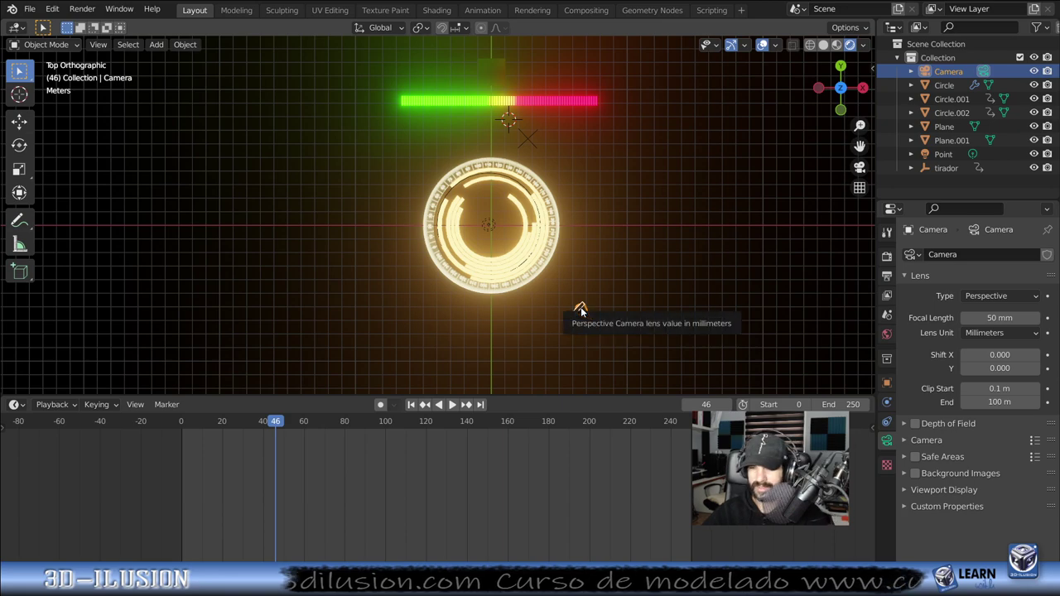
key(Delete)
Step: Place the 3D cursor at the centre of the ring
shift+right_click(486, 208)
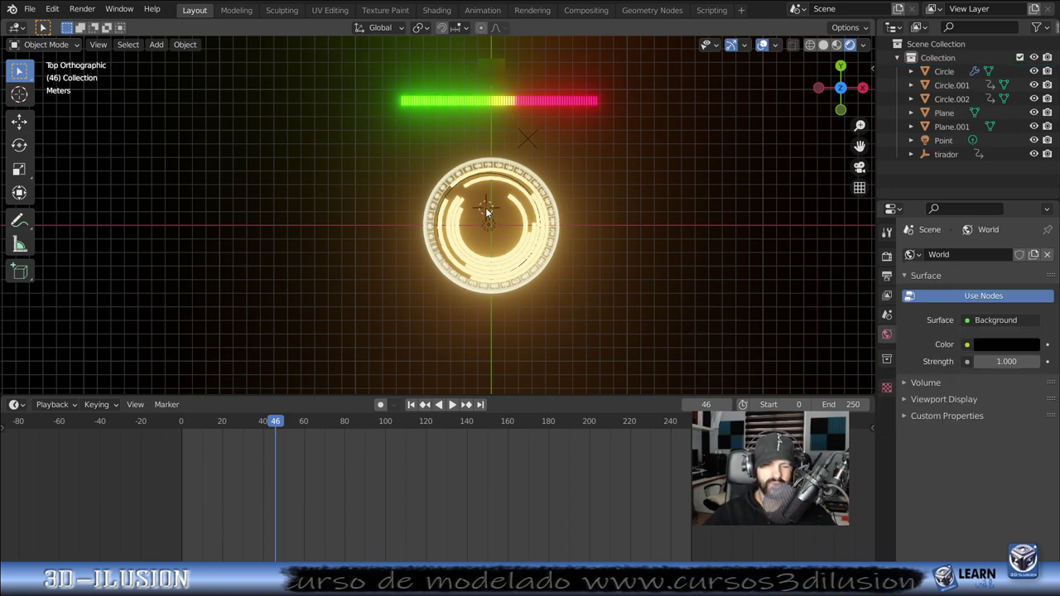
key(shift+a)
key(Escape)
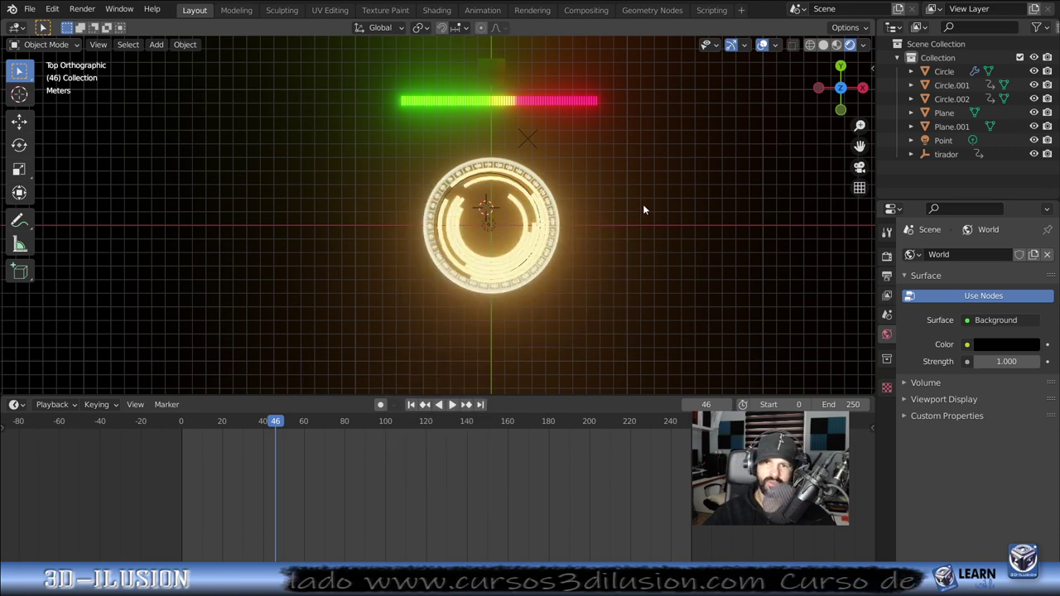
shift+right_click(686, 253)
shift+right_click(489, 213)
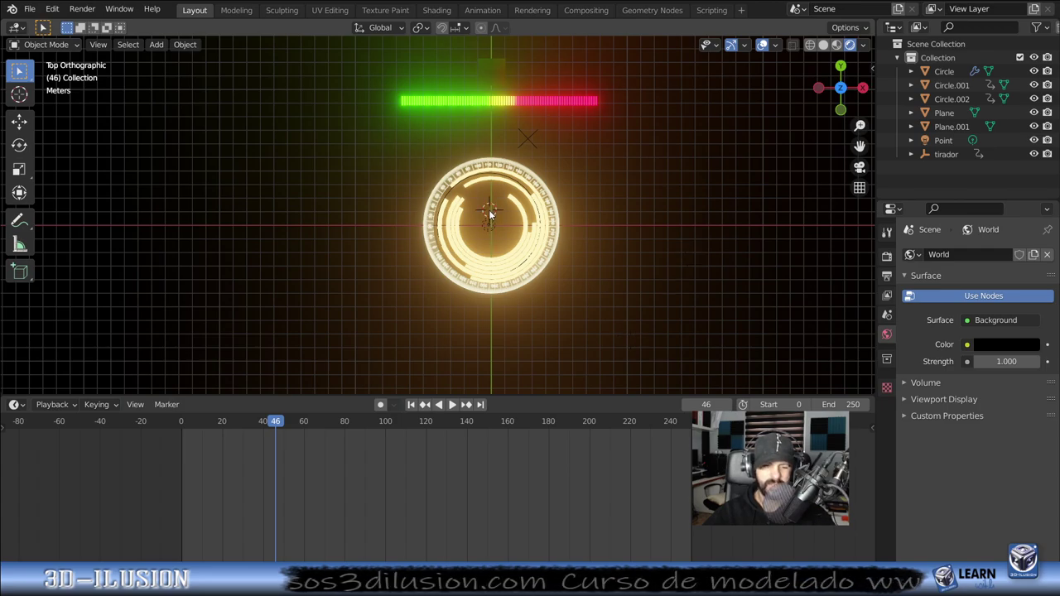
key(shift+a)
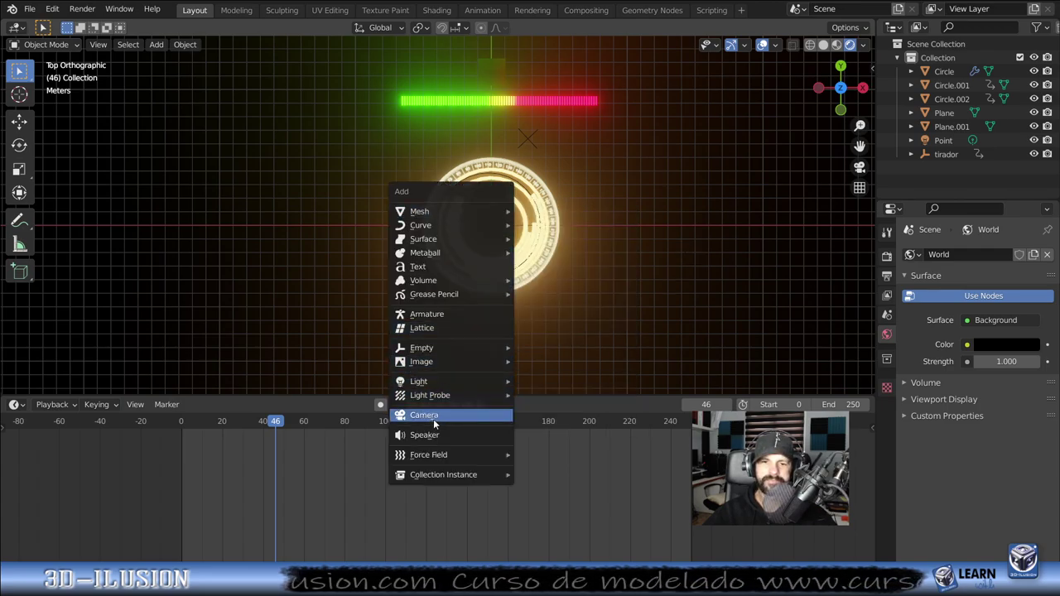
Step: Add a new camera at the ring centre and raise it along Z
click(433, 416)
middle_drag(528, 314, 676, 194)
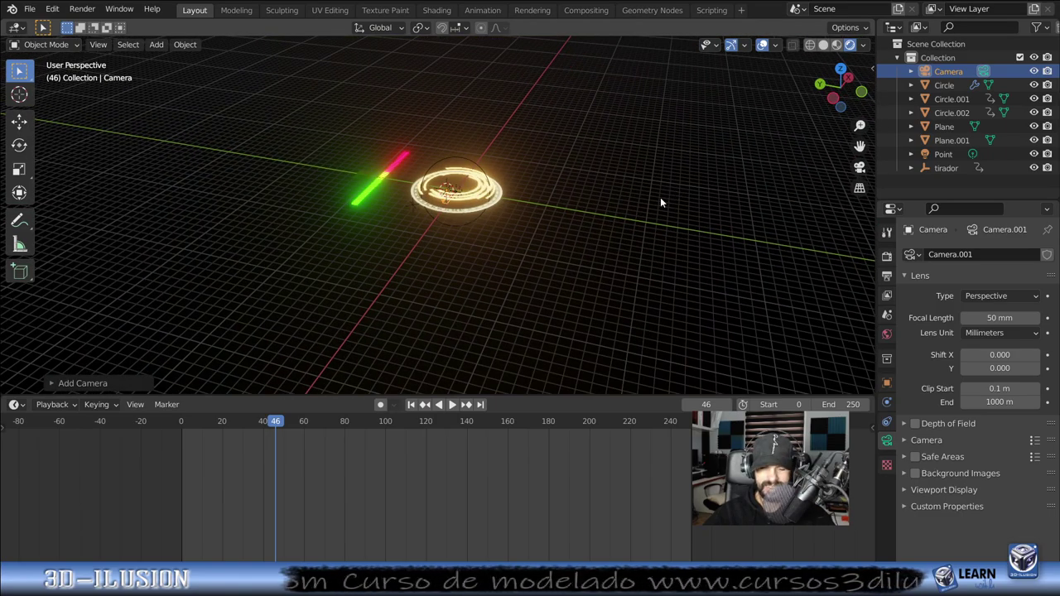
key(g)
key(z)
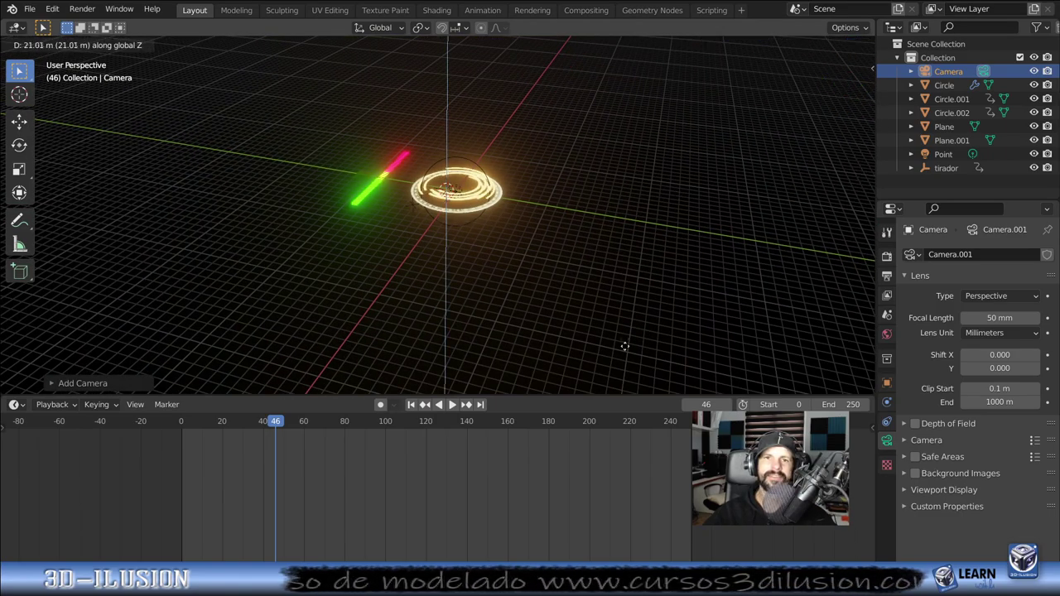
click(618, 306)
scroll(618, 305, down, 3)
scroll(616, 298, down, 3)
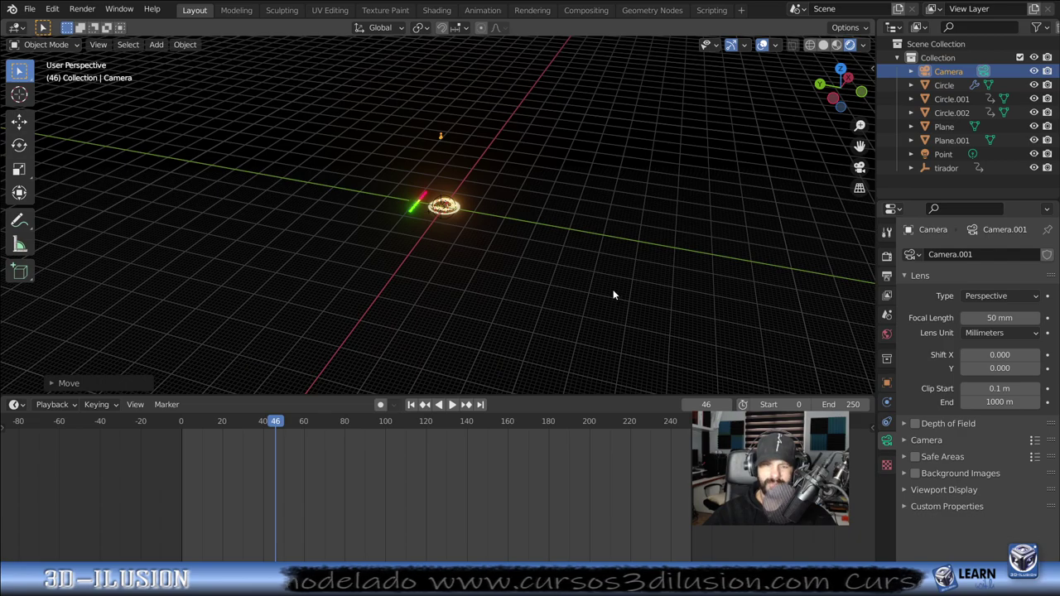
key(g)
key(z)
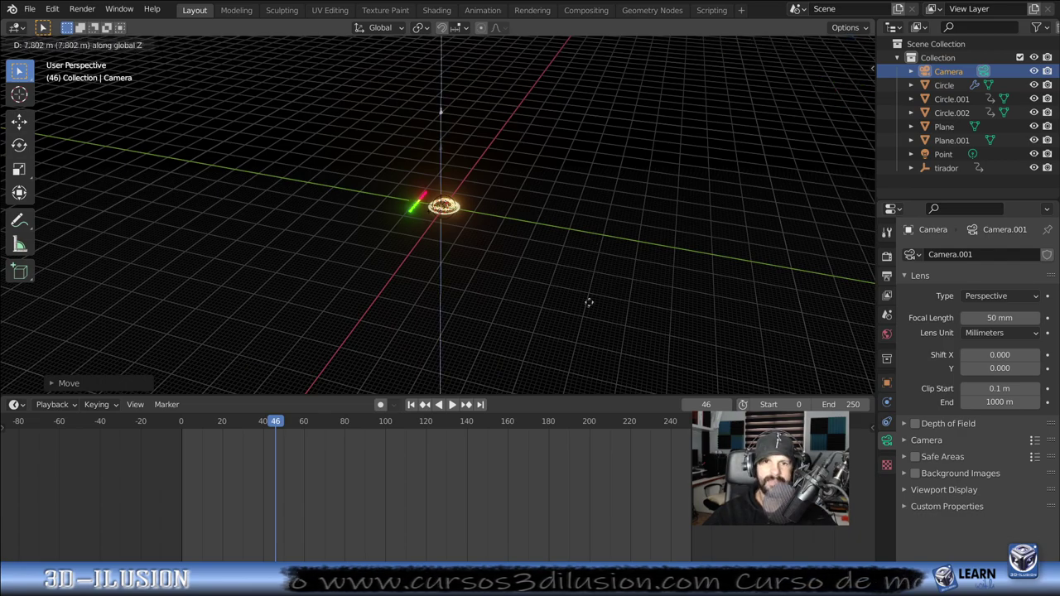
click(598, 262)
Step: Frame the ring and bar through the camera with a 42 mm lens and preview the animation
key(KP_0)
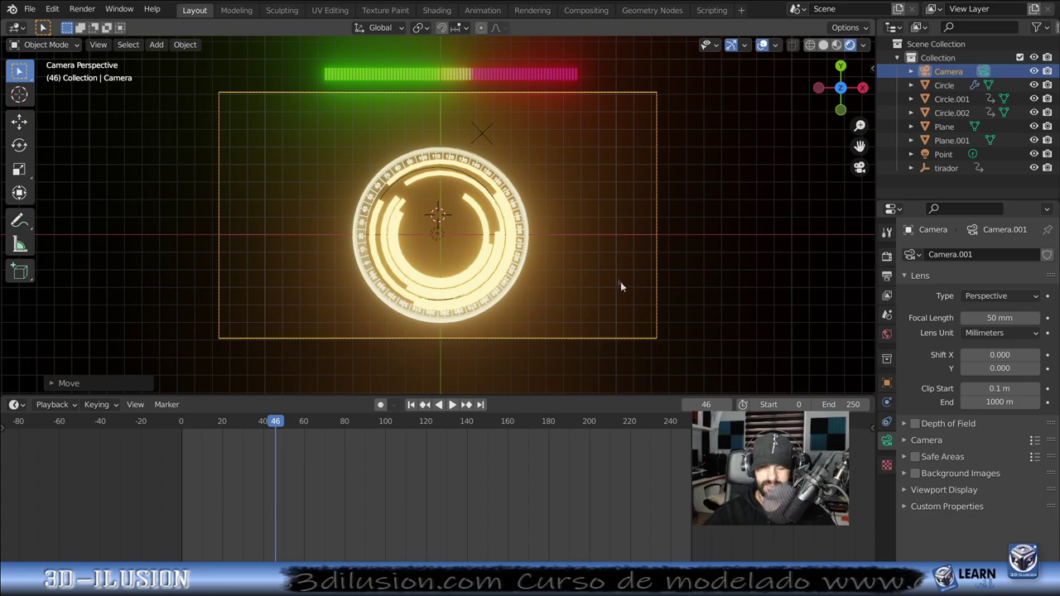
key(g)
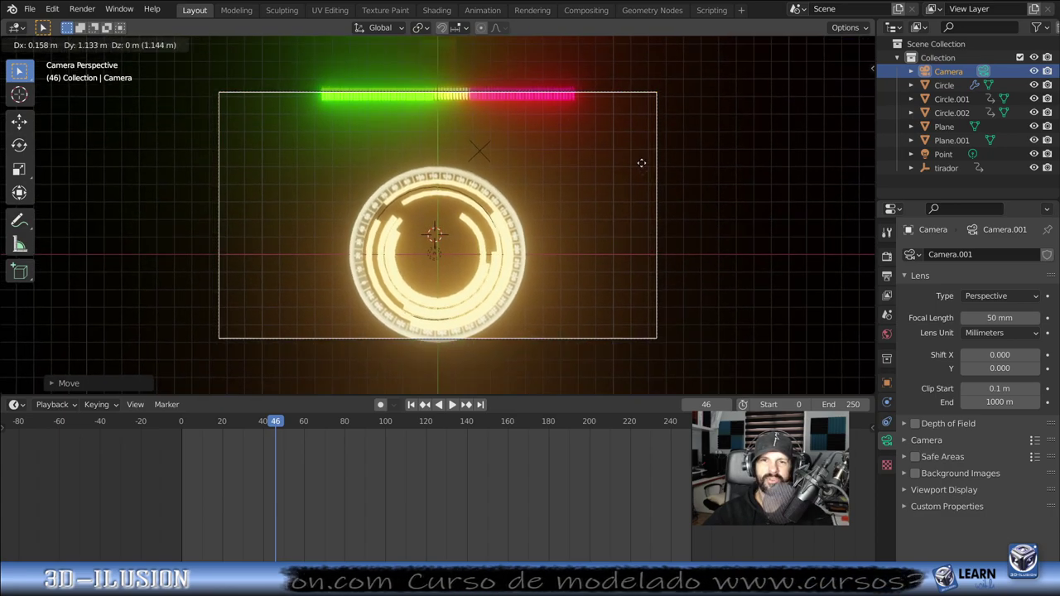
click(672, 109)
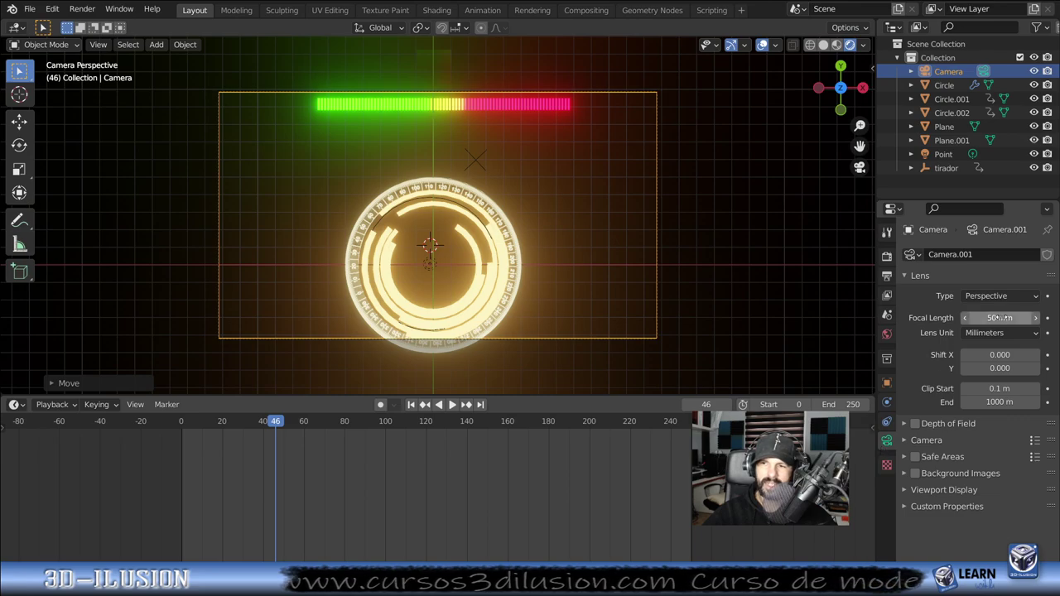
drag(1000, 317, 721, 323)
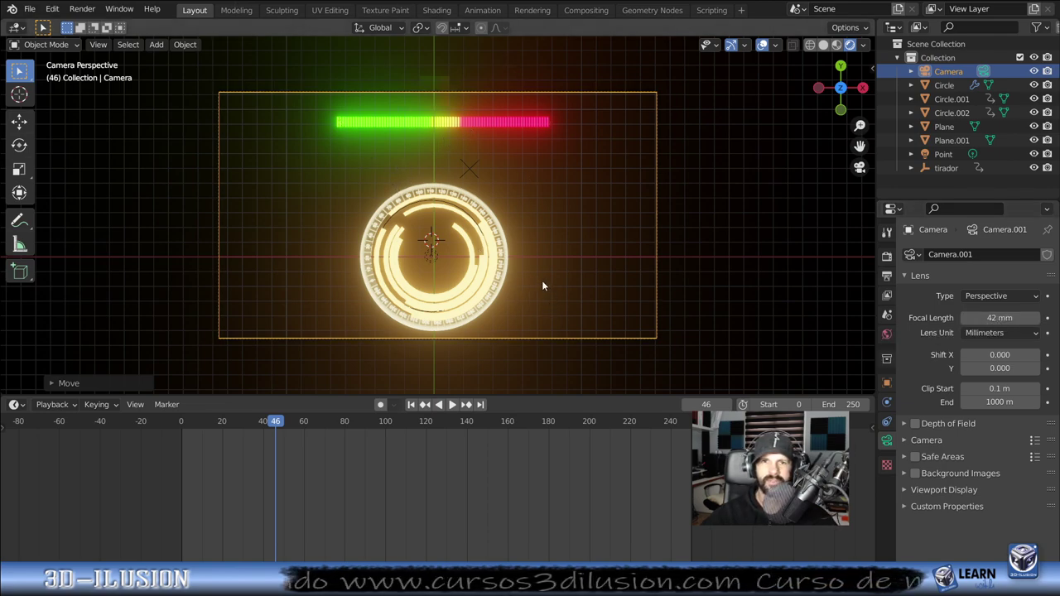
key(space)
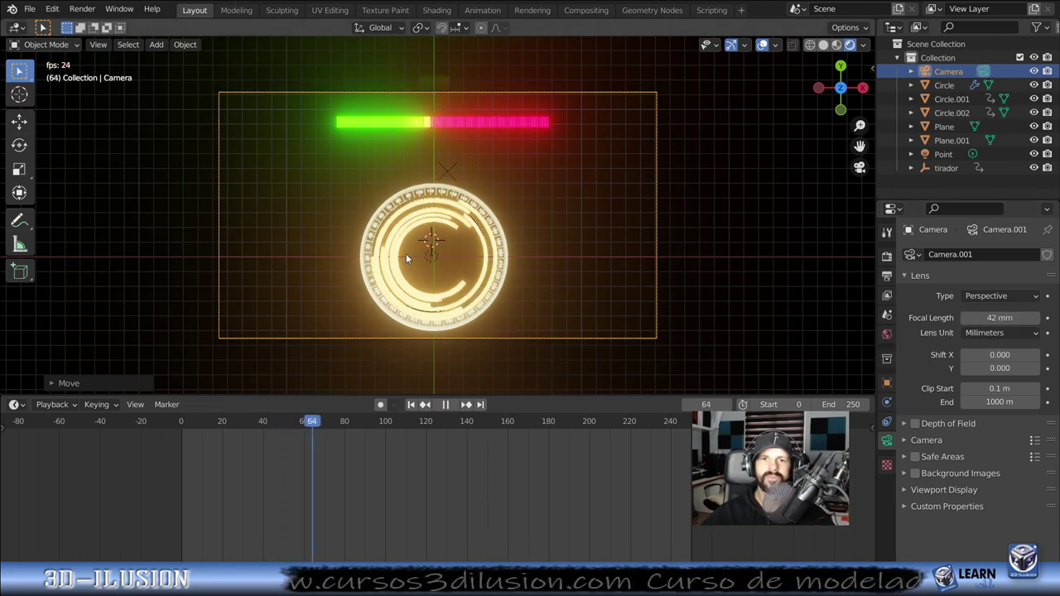
key(space)
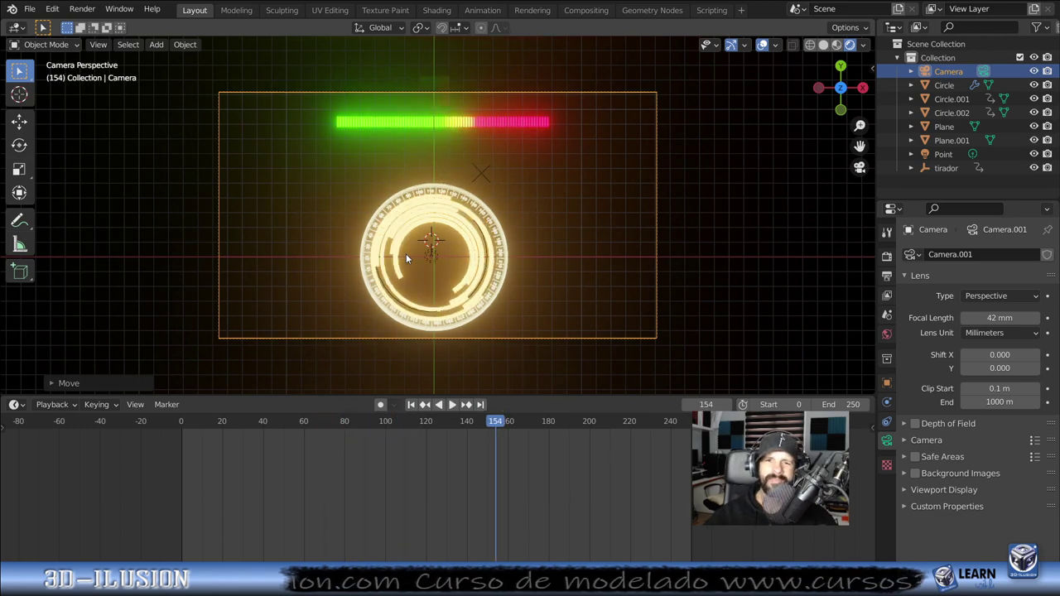
click(185, 495)
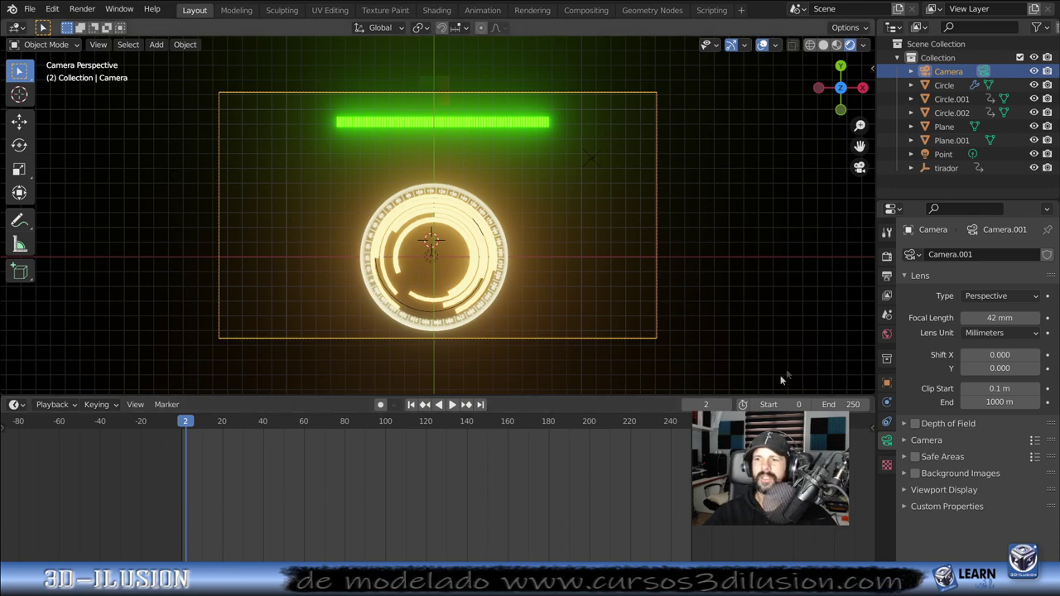
Step: Review the Output Properties: /tmp\ output folder and PNG file format
click(887, 276)
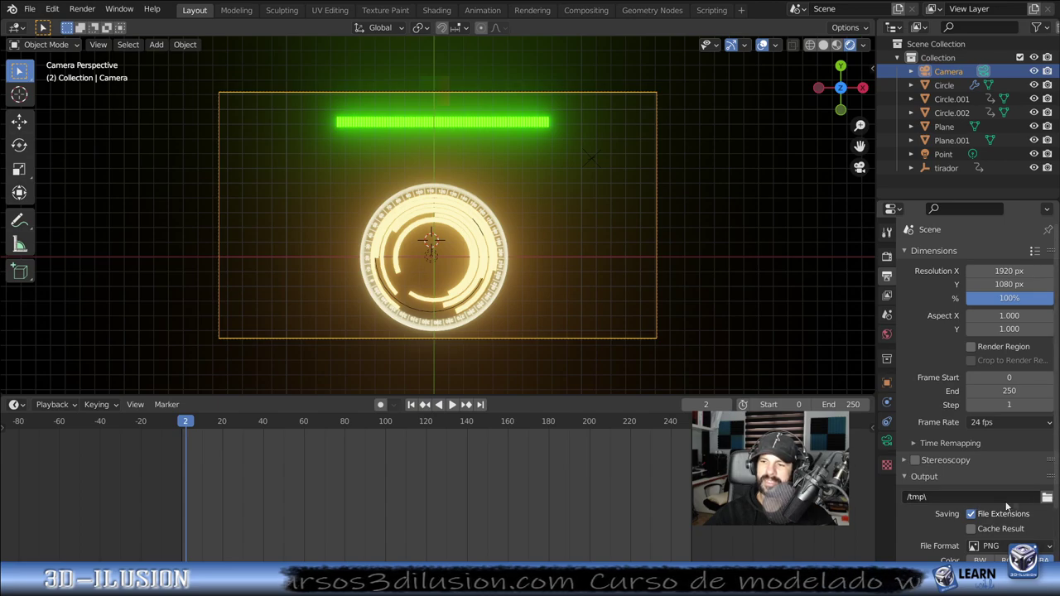
click(1047, 497)
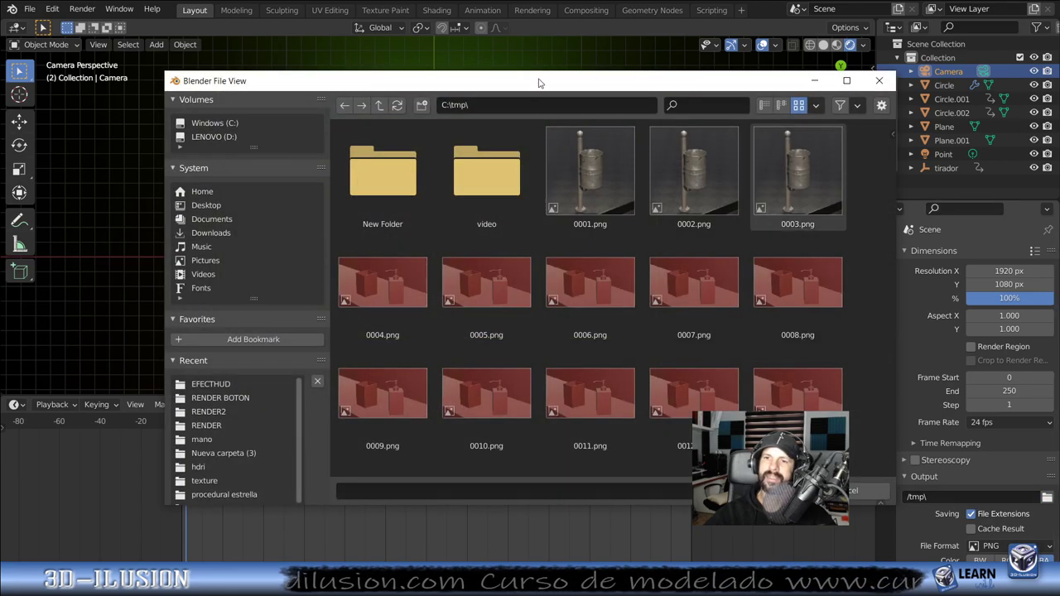
click(879, 81)
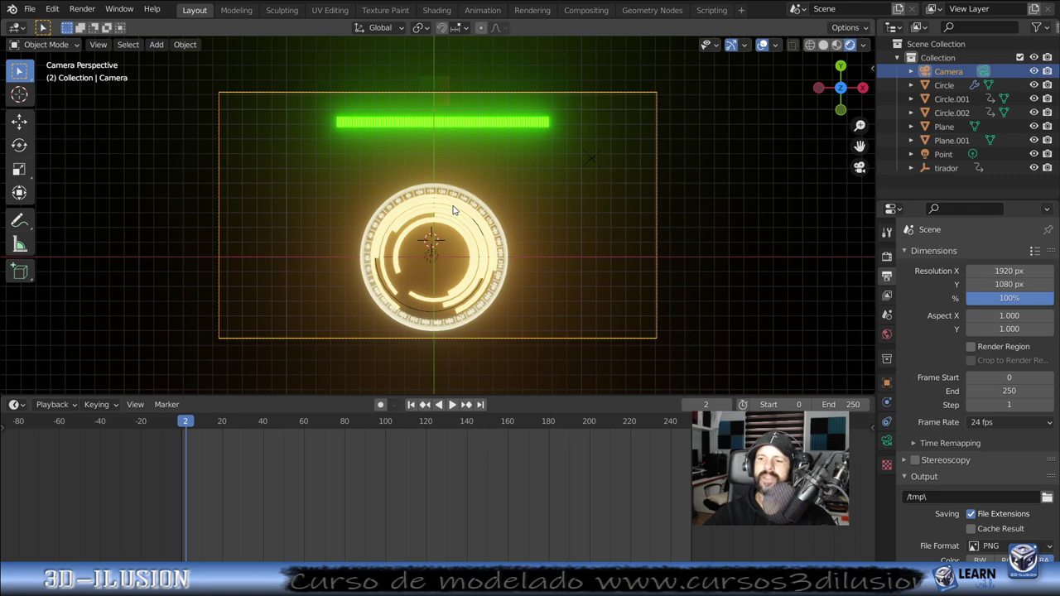
scroll(964, 507, down, 3)
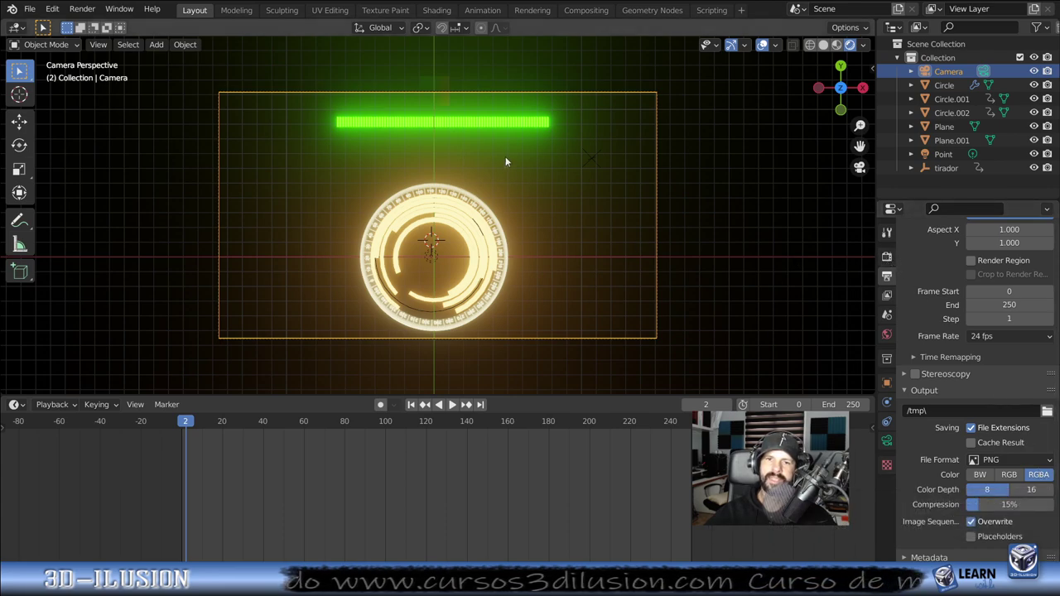
click(887, 256)
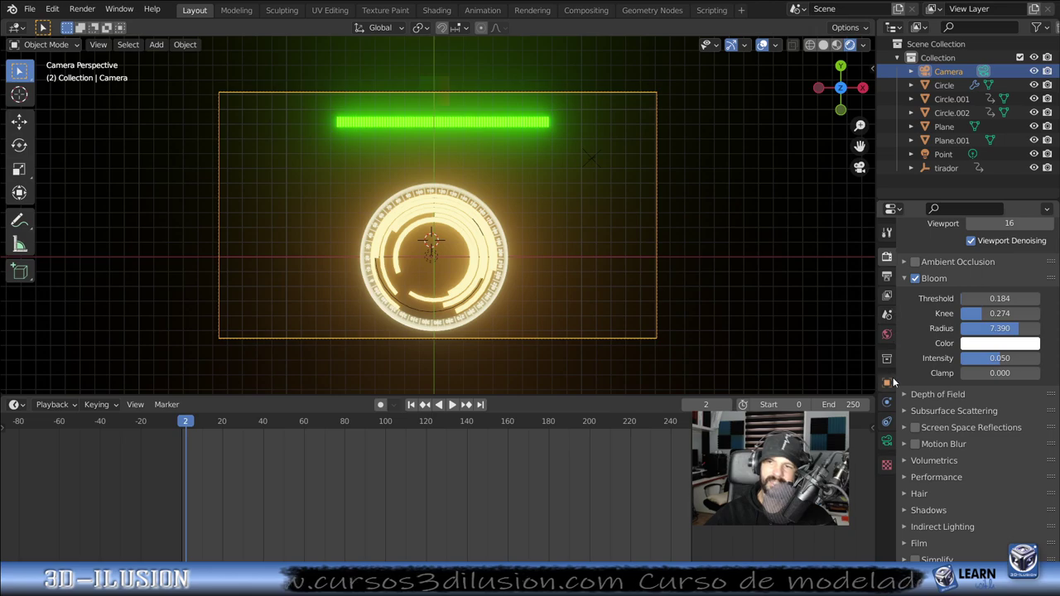
scroll(927, 452, down, 2)
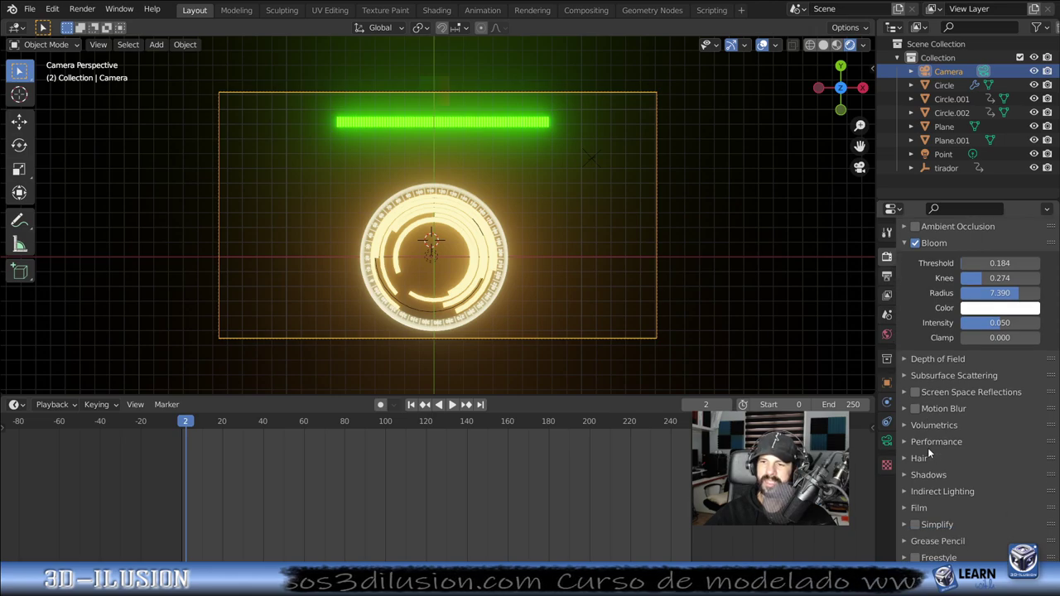
click(904, 507)
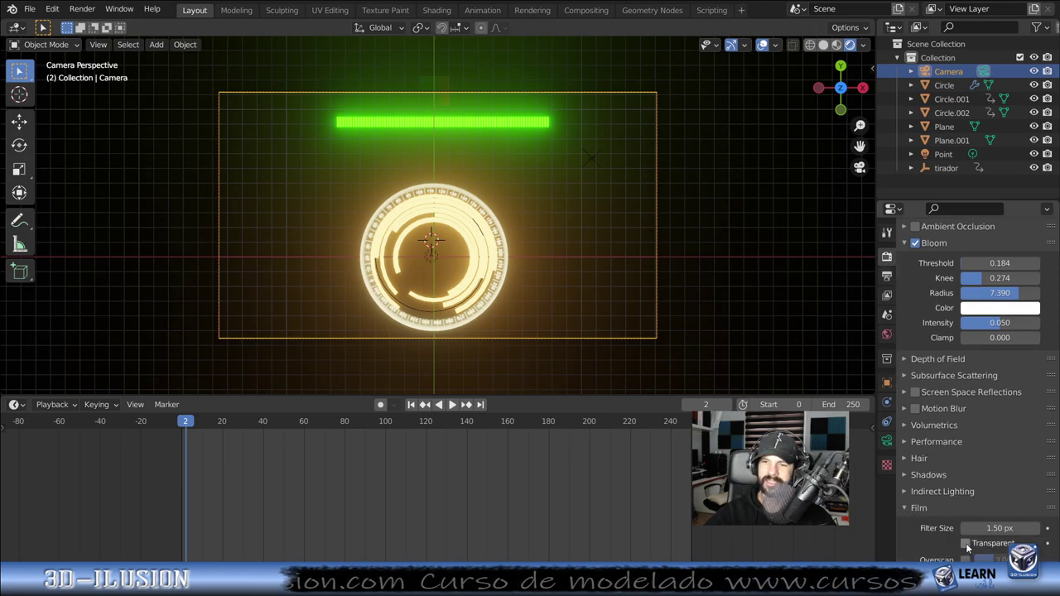
click(966, 544)
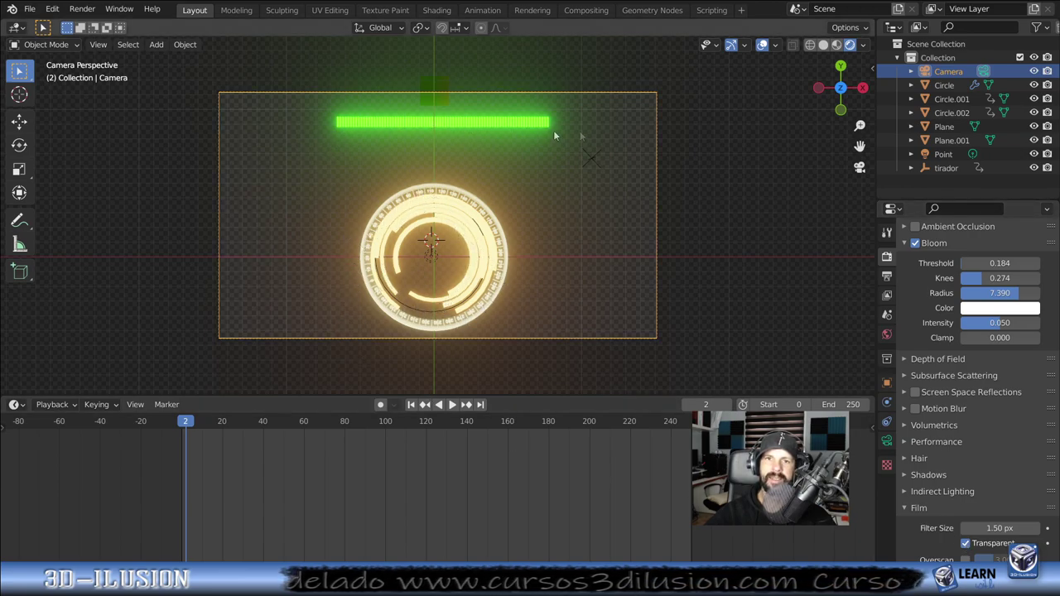
click(966, 543)
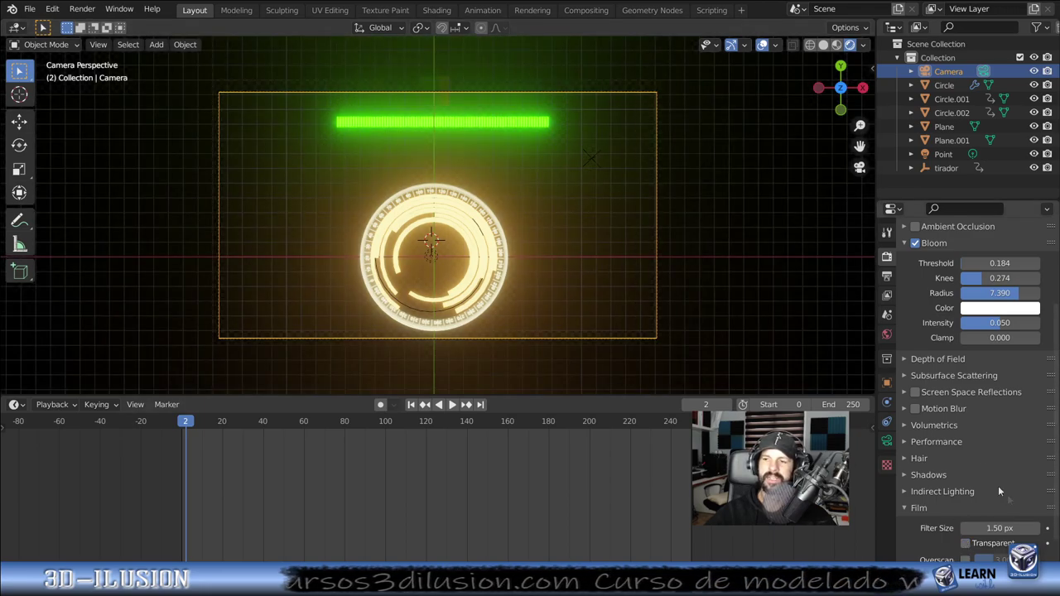
click(887, 278)
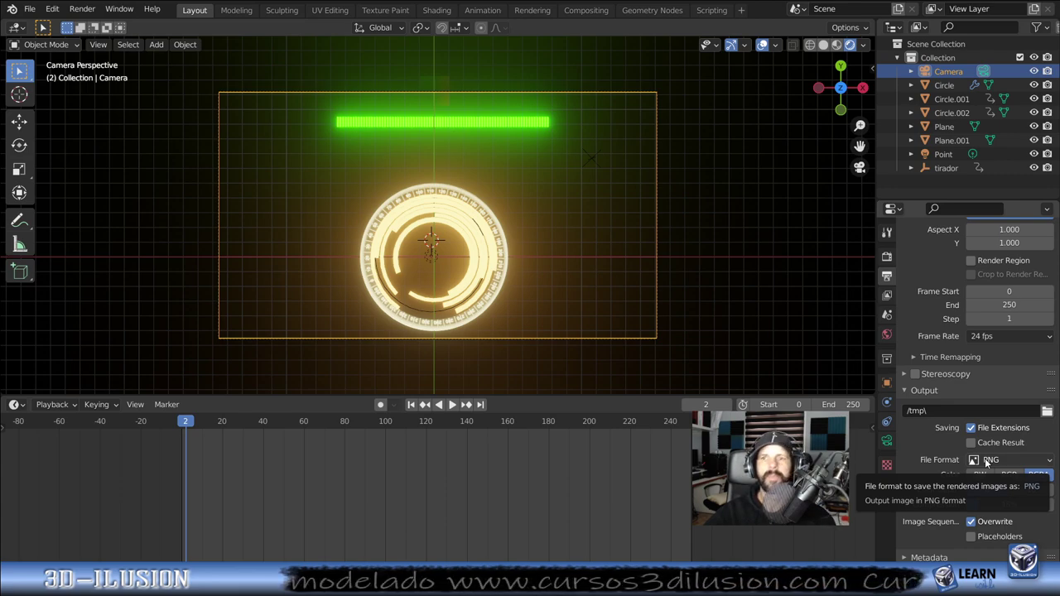
click(985, 463)
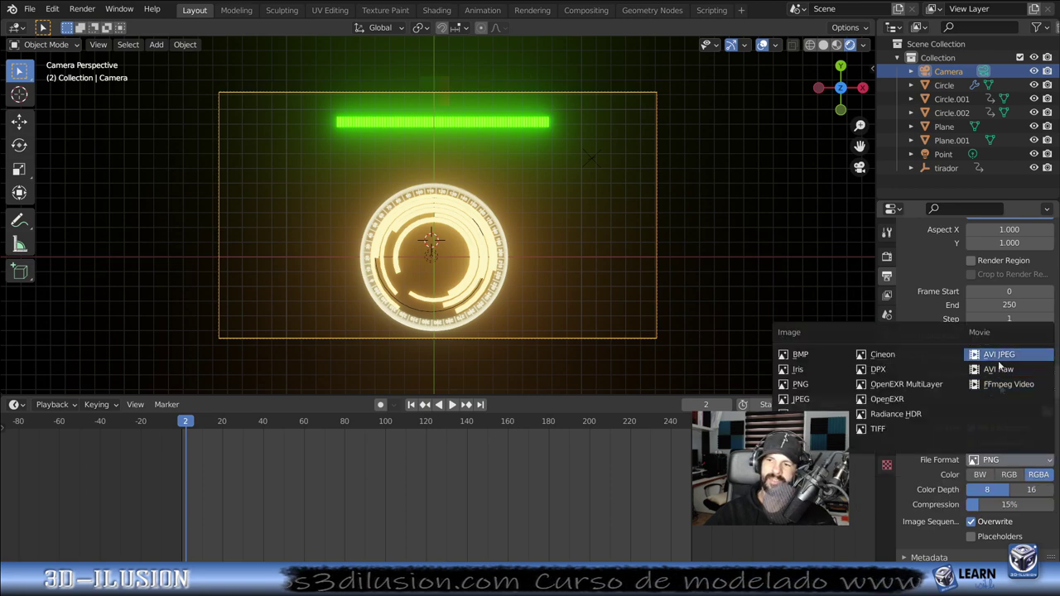
key(Escape)
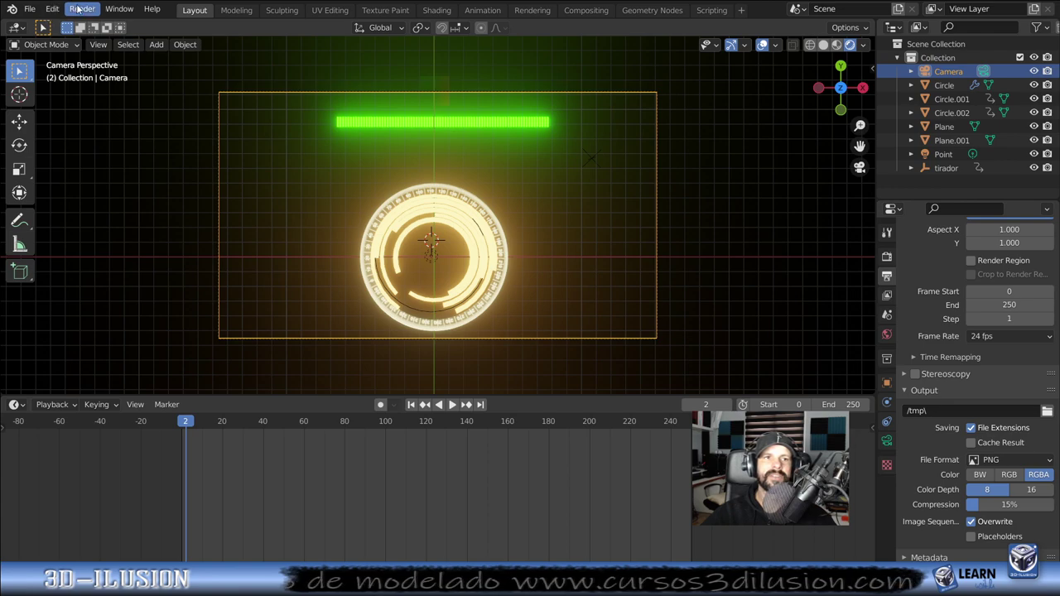
click(78, 8)
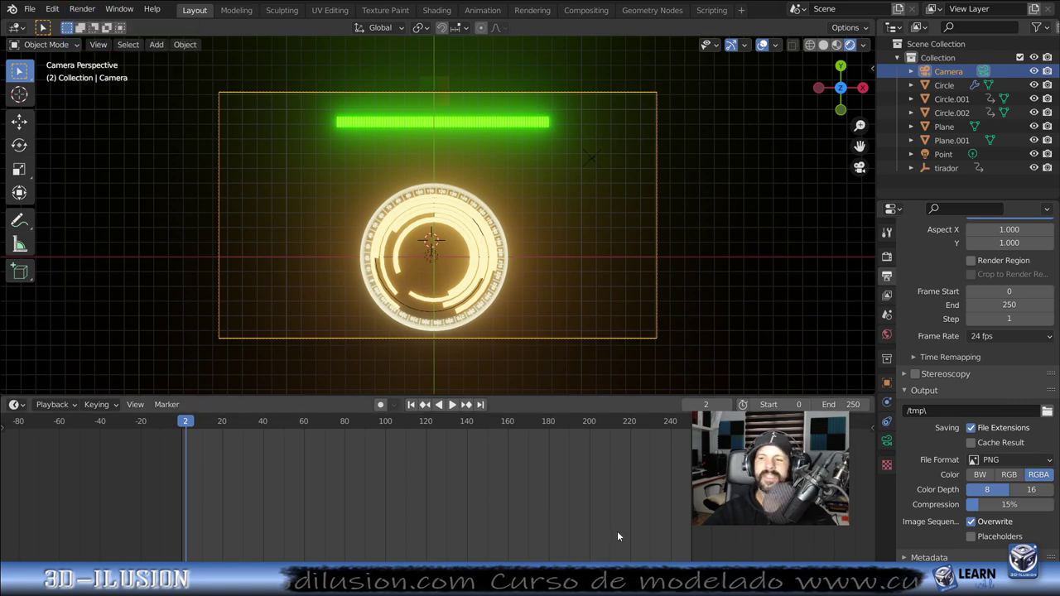
scroll(985, 364, up, 1)
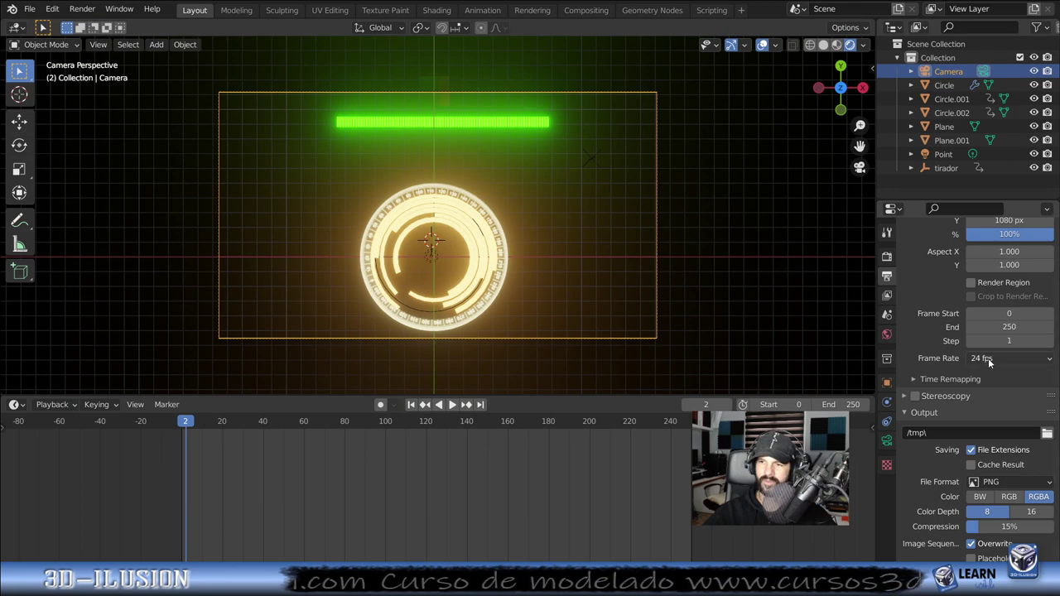
scroll(989, 363, up, 2)
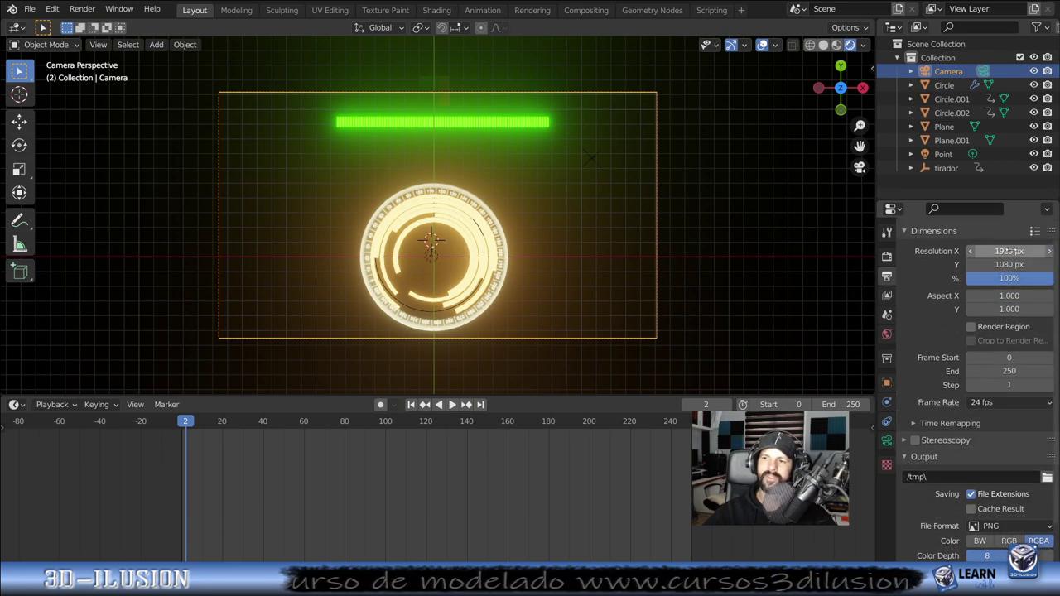